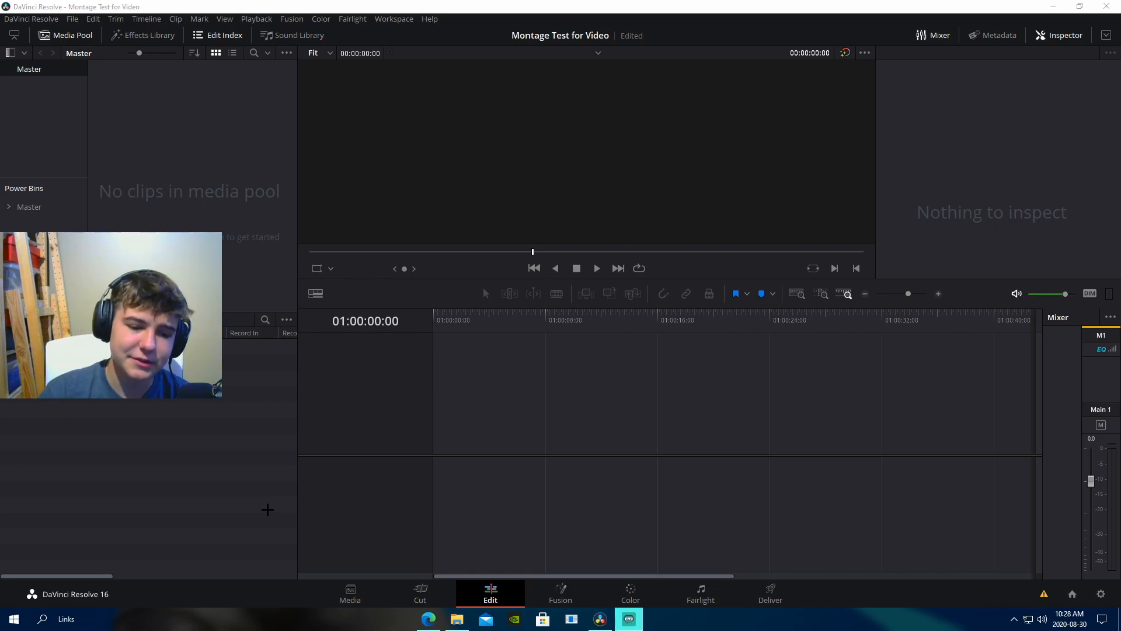
- Set the project's timeline frame rate to 60 frames per second in the master project settings and save them
{"action": "left_click", "coordinate": [73, 19]}
{"action": "mouse_move", "coordinate": [175, 252]}
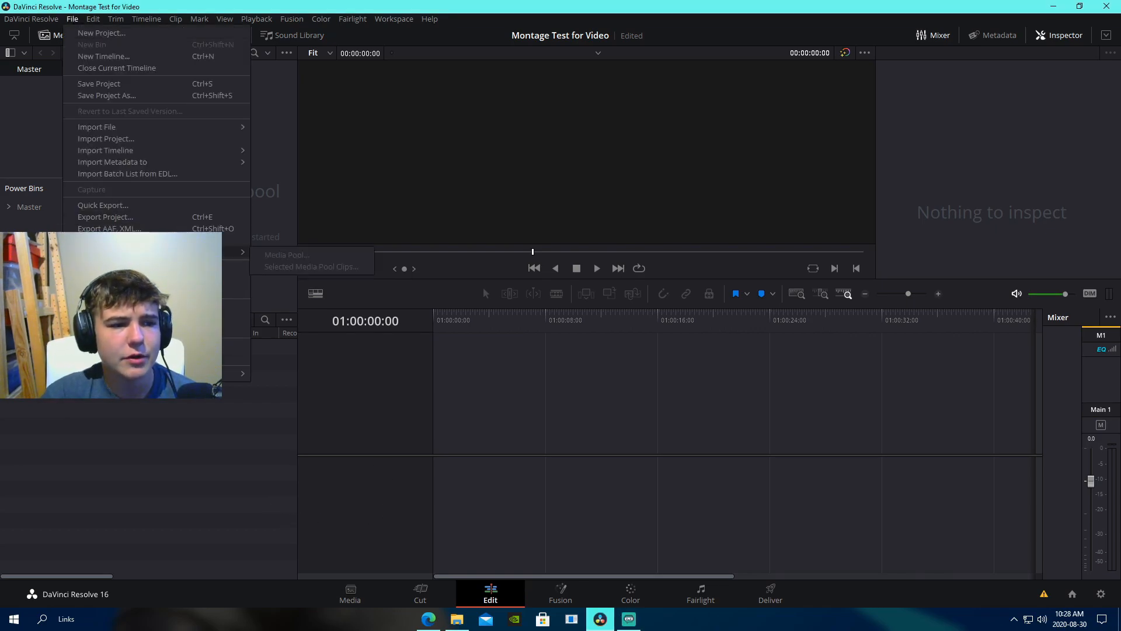
{"action": "left_click", "coordinate": [117, 321]}
{"action": "left_click", "coordinate": [558, 213]}
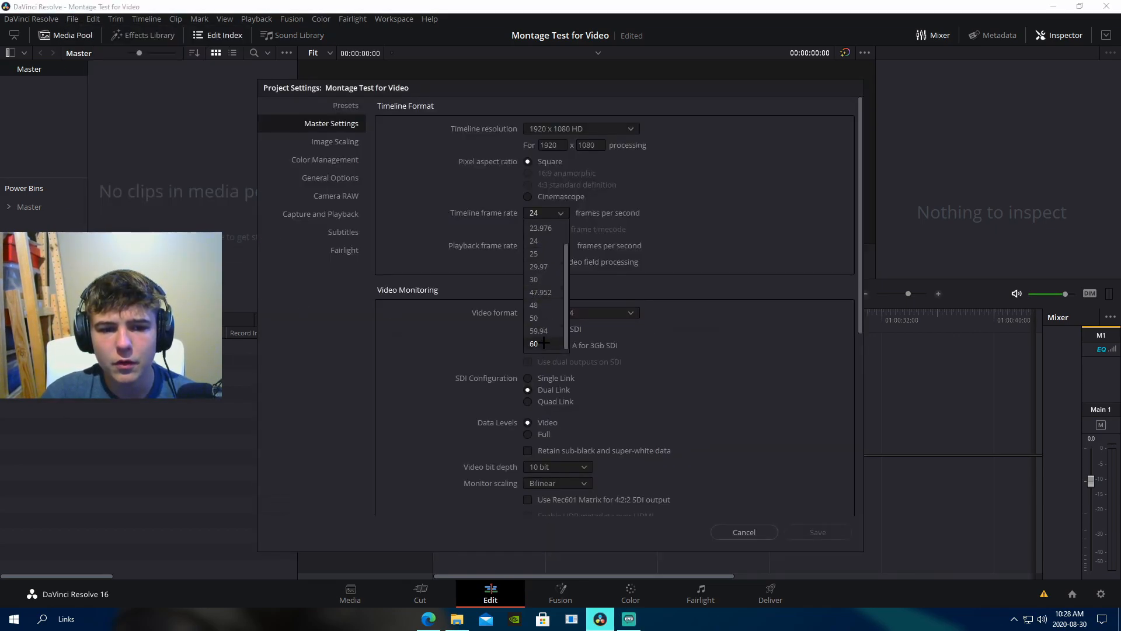
{"action": "left_click", "coordinate": [533, 344]}
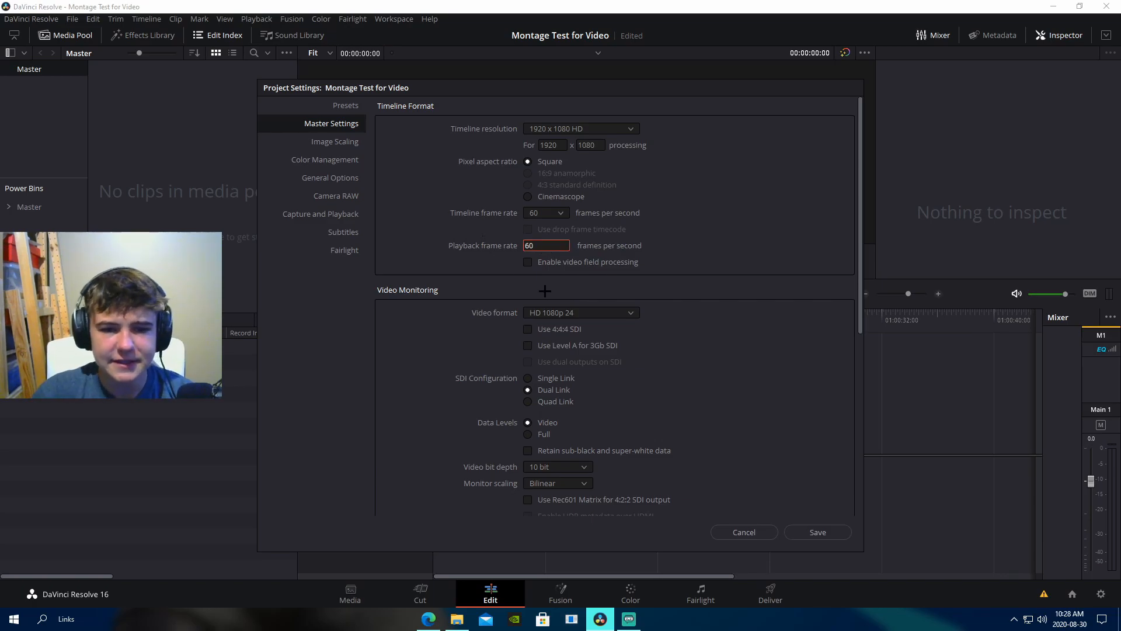
{"action": "left_click", "coordinate": [817, 532]}
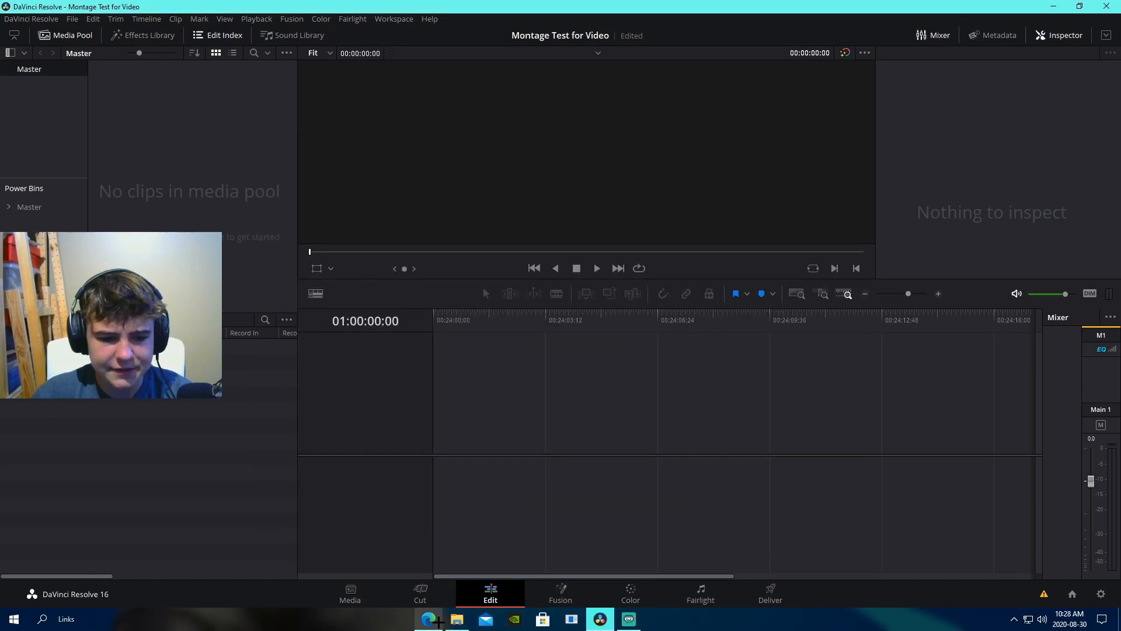
- Switch to Edge and examine the character map and icon shapes on the Social Shapes font page at dafont.com
{"action": "left_click", "coordinate": [431, 619]}
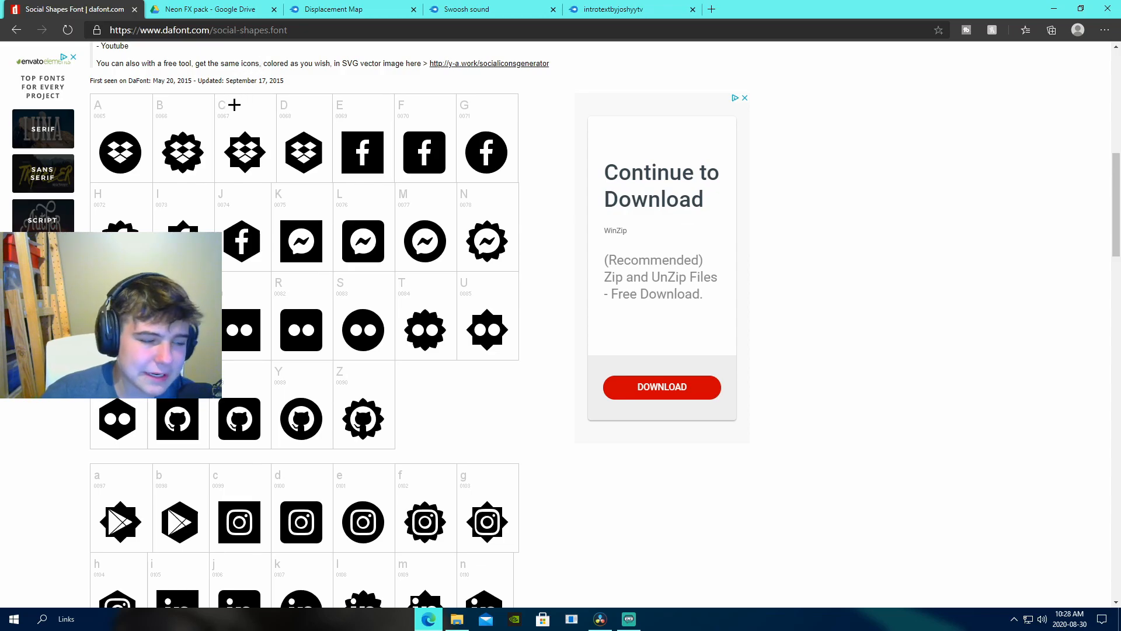
{"action": "scroll", "coordinate": [383, 191], "scroll_direction": "up", "scroll_amount": 8}
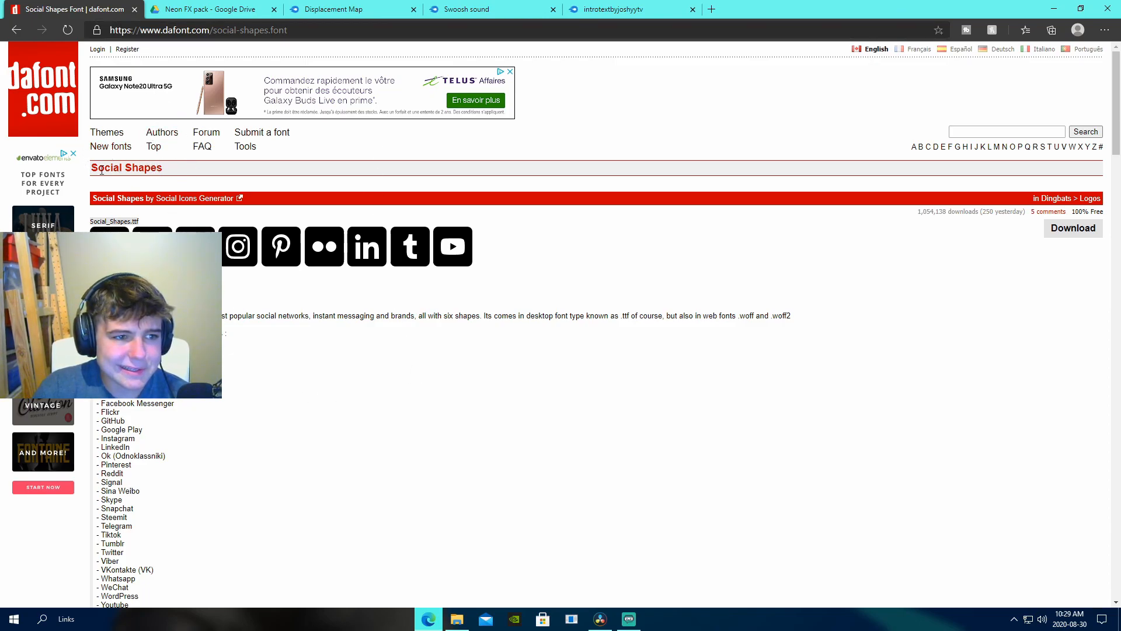
{"action": "scroll", "coordinate": [533, 317], "scroll_direction": "down", "scroll_amount": 3}
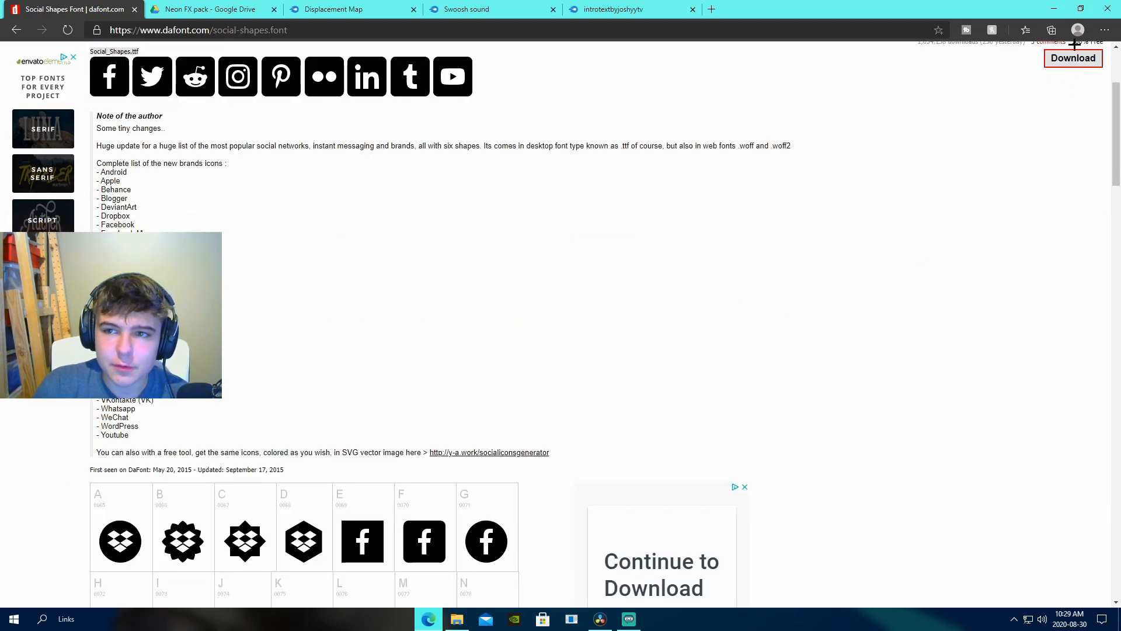
{"action": "scroll", "coordinate": [380, 395], "scroll_direction": "down", "scroll_amount": 9}
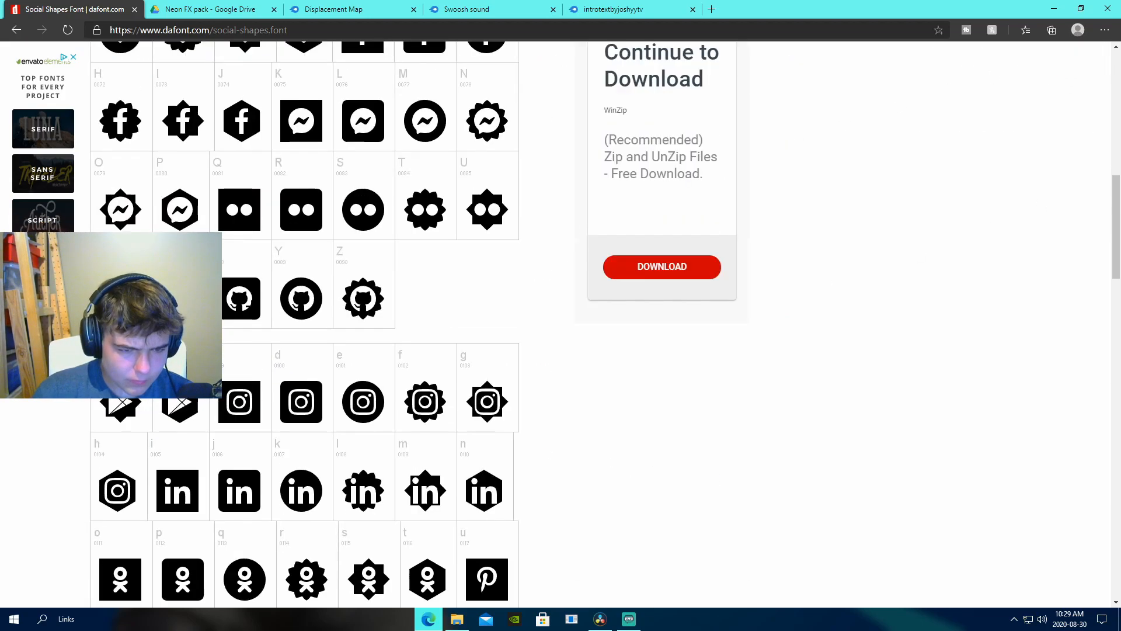
{"action": "scroll", "coordinate": [374, 441], "scroll_direction": "down", "scroll_amount": 15}
{"action": "scroll", "coordinate": [374, 441], "scroll_direction": "up", "scroll_amount": 7}
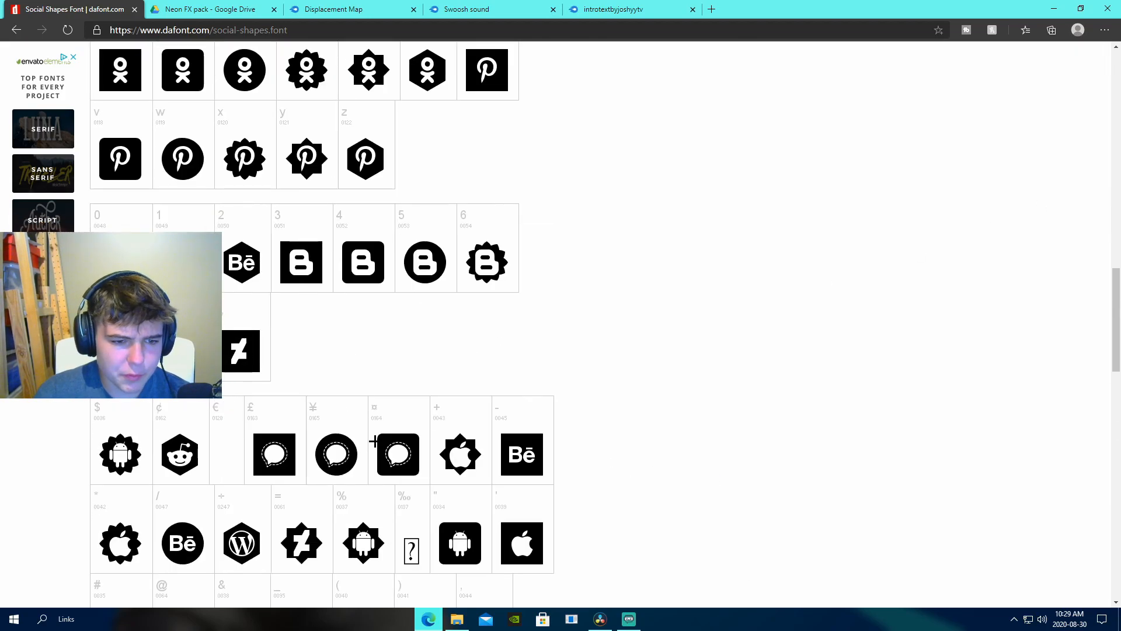
{"action": "scroll", "coordinate": [373, 441], "scroll_direction": "up", "scroll_amount": 7}
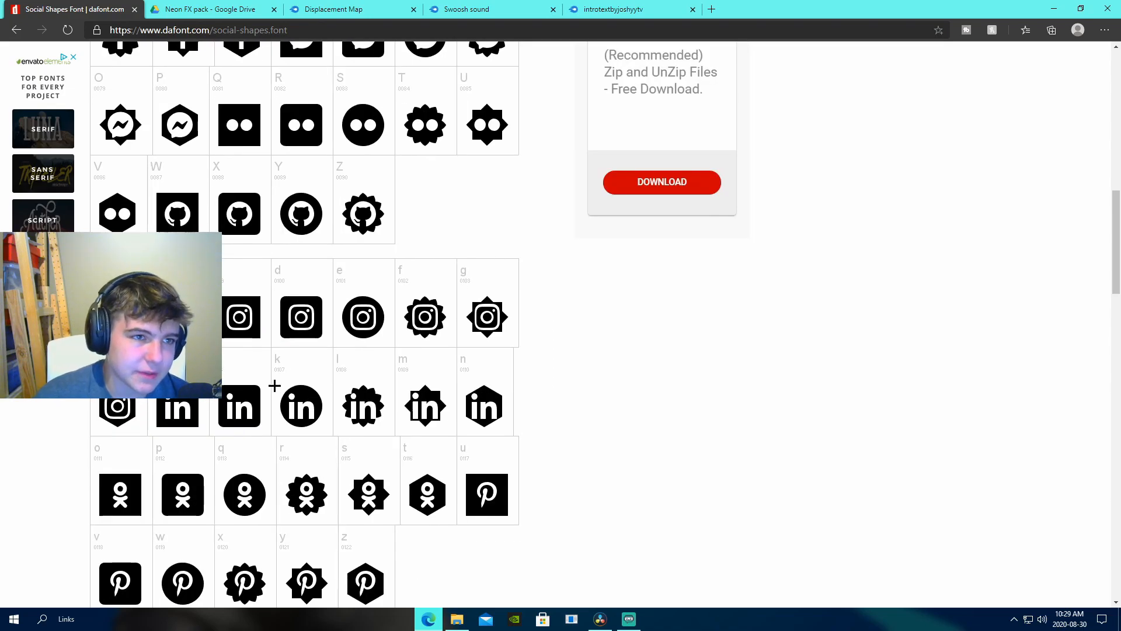
{"action": "scroll", "coordinate": [305, 423], "scroll_direction": "up", "scroll_amount": 12}
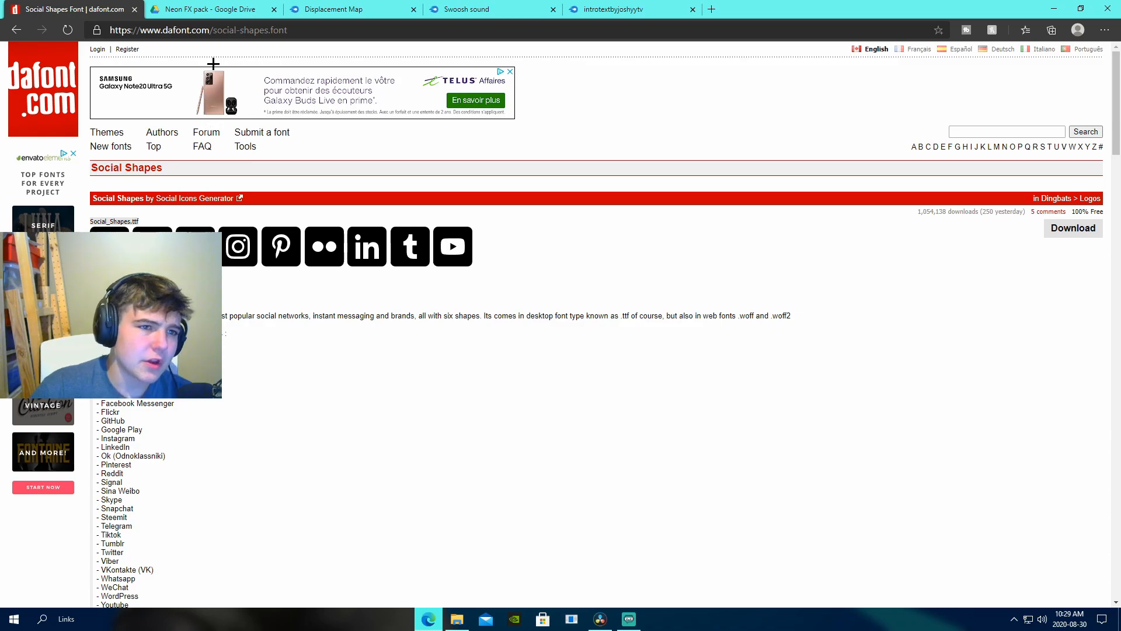
- Preview demon face.mp4 in the Neon FX pack, and view the Displacement Map, Swoosh sound and introtextbyjoshyytv download pages
{"action": "left_click", "coordinate": [219, 10]}
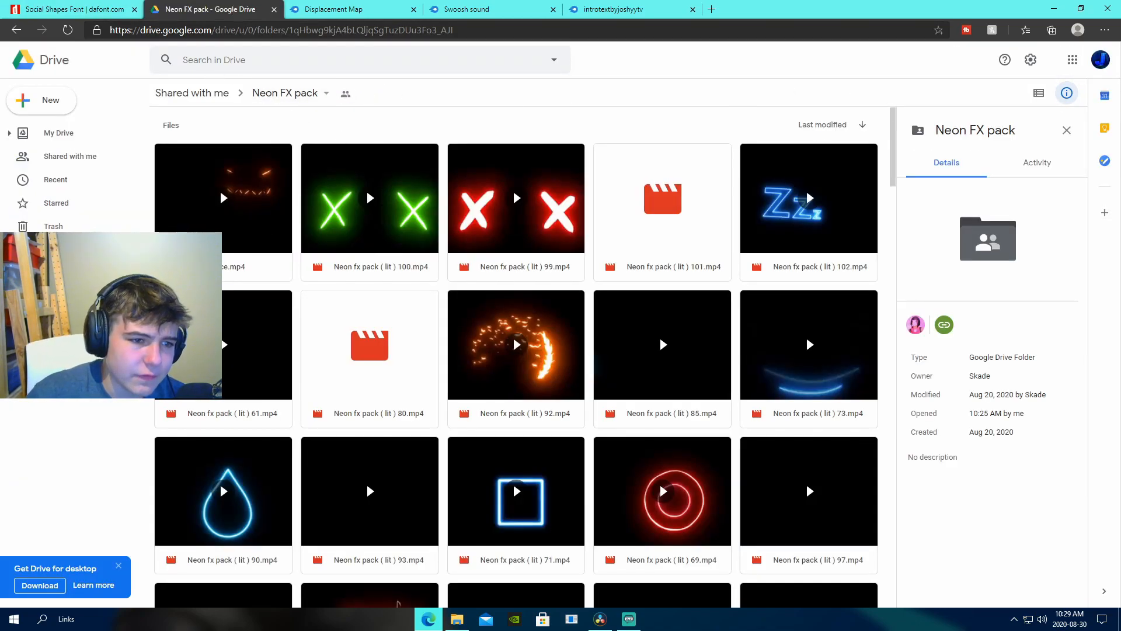
{"action": "double_click", "coordinate": [238, 264]}
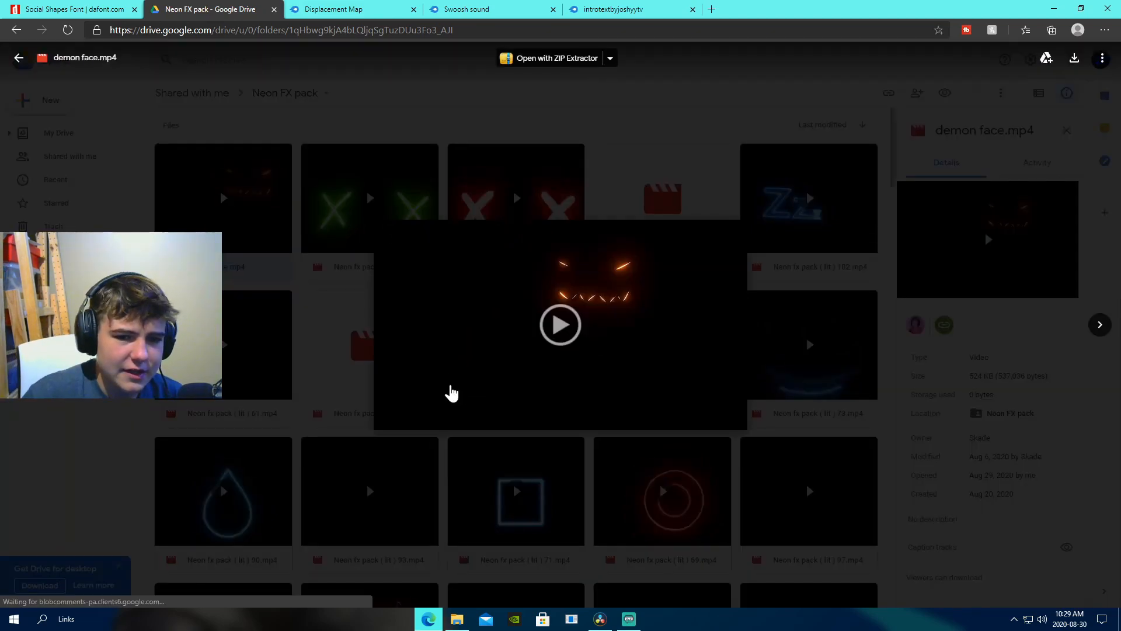
{"action": "key", "text": "Escape"}
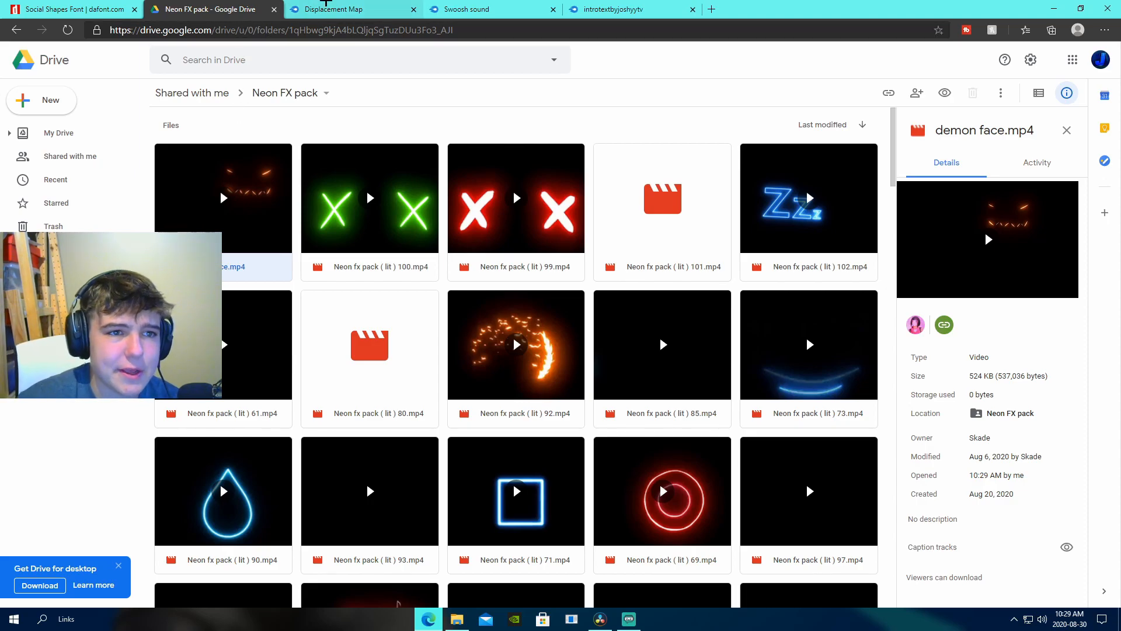
{"action": "left_click", "coordinate": [335, 10]}
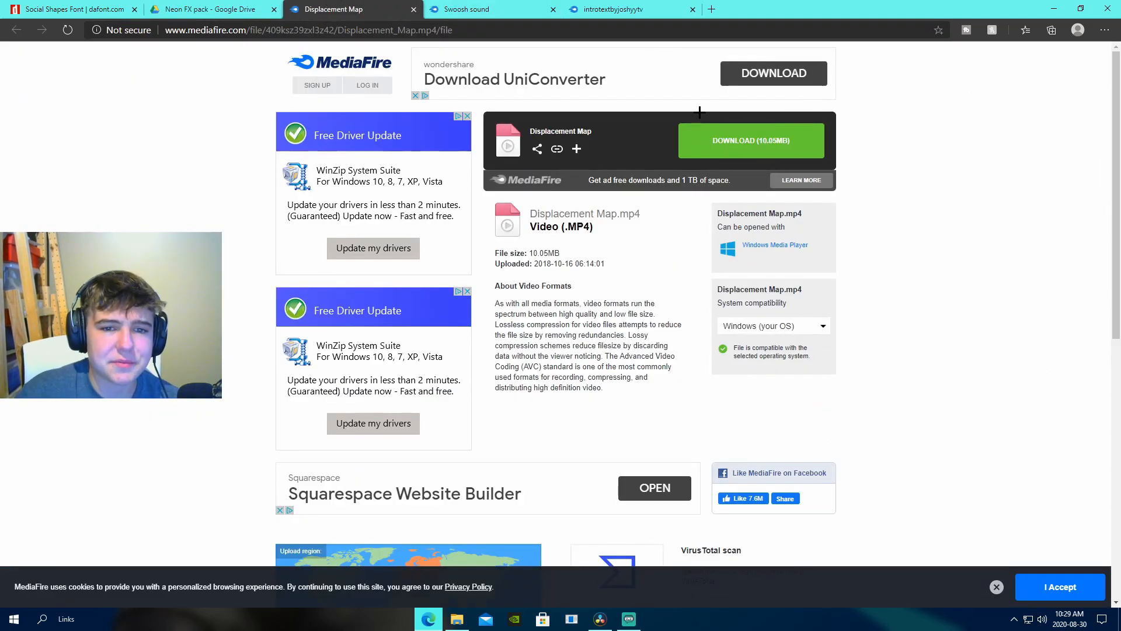
{"action": "left_click", "coordinate": [467, 7]}
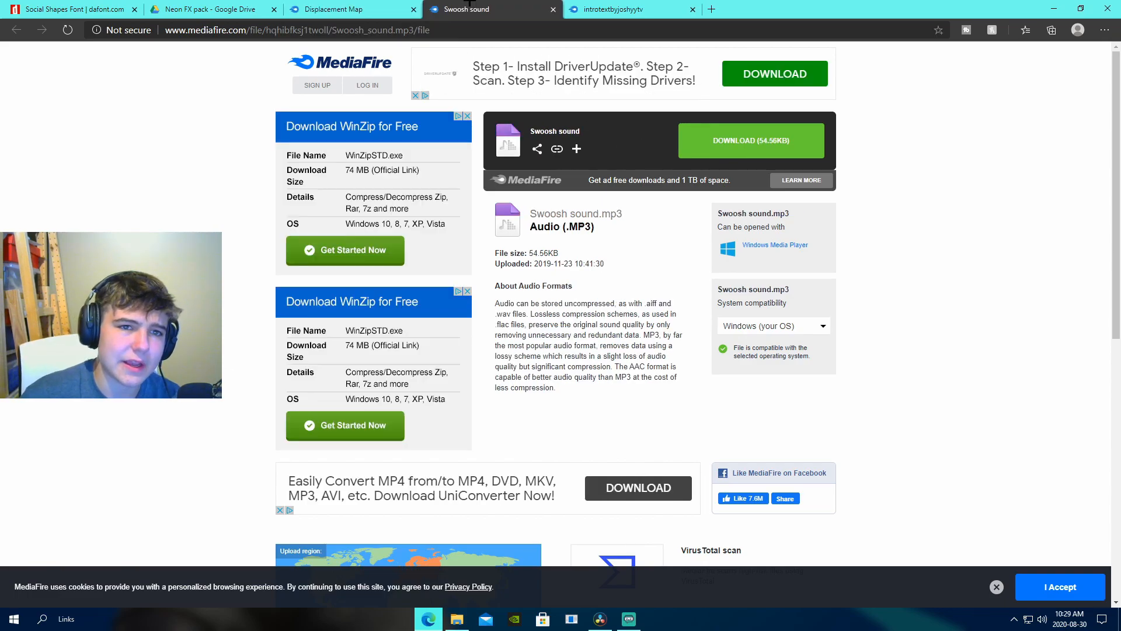
{"action": "left_click", "coordinate": [620, 8]}
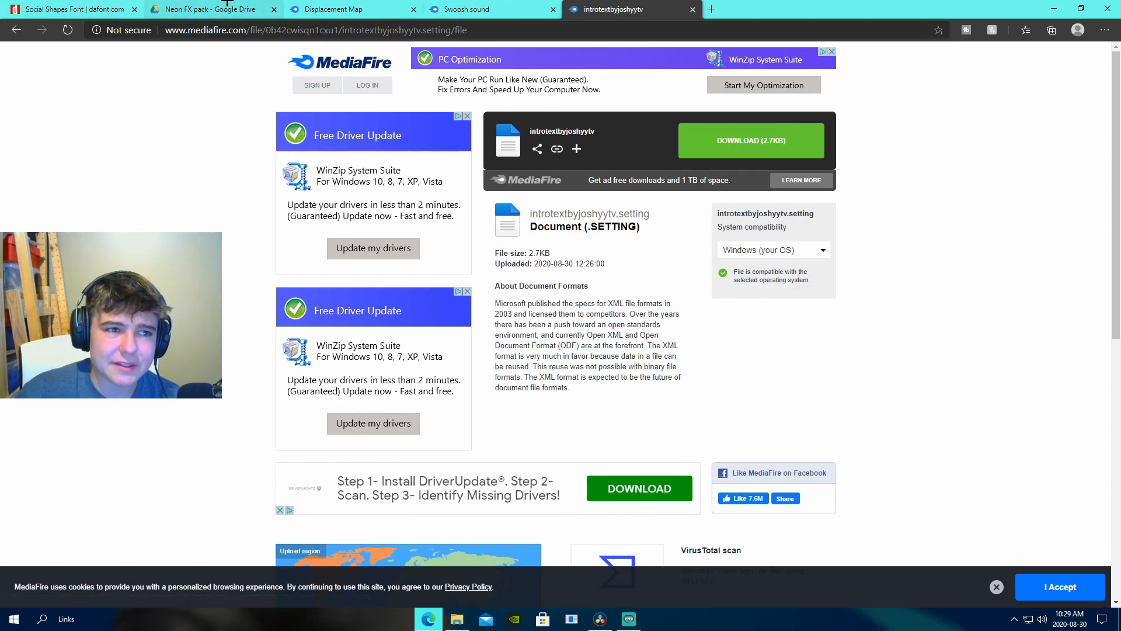
- Browse the clips in the Pack XIV (Season 4 - Chapter 2) folder of the starred M1K3Editz content pack on Google Drive
{"action": "left_click", "coordinate": [210, 8]}
{"action": "left_click", "coordinate": [56, 202]}
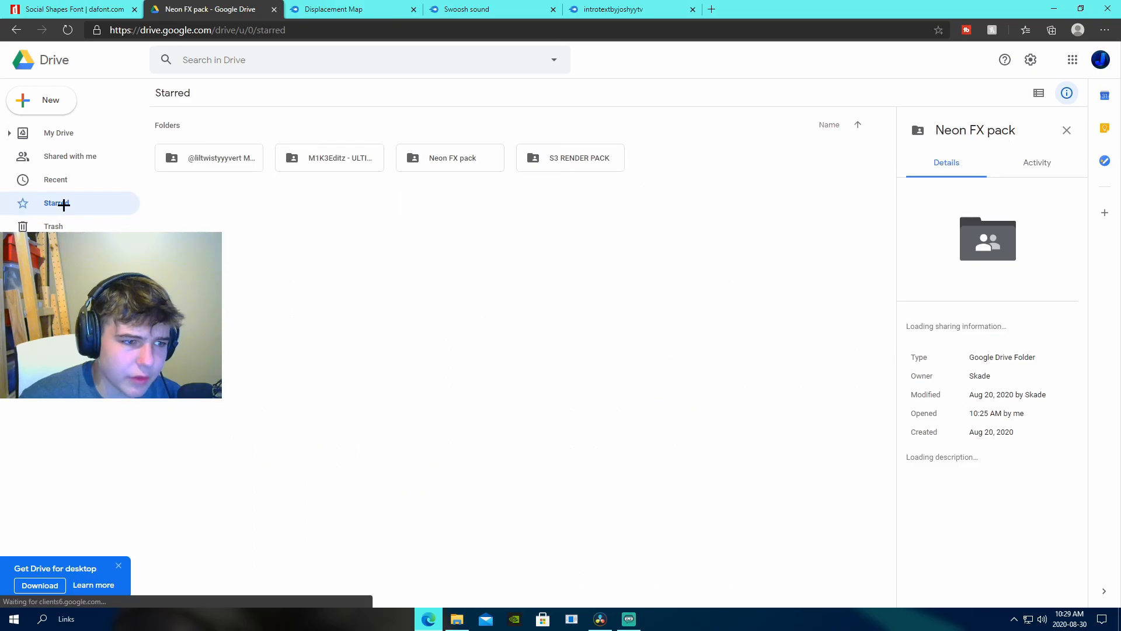
{"action": "double_click", "coordinate": [327, 160]}
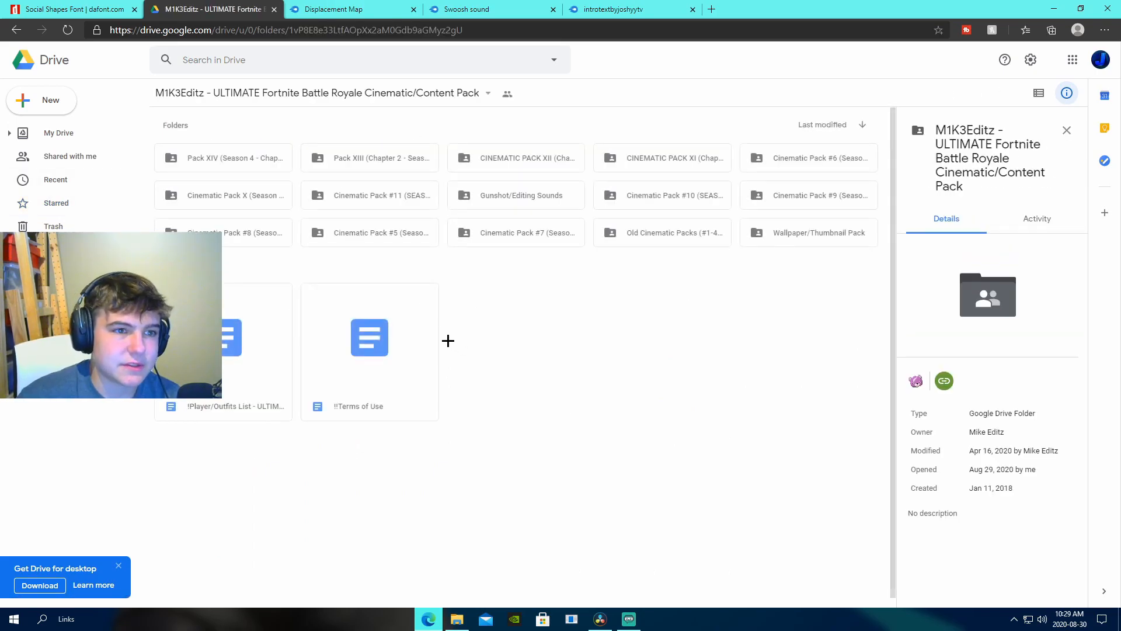
{"action": "double_click", "coordinate": [263, 164]}
{"action": "scroll", "coordinate": [265, 173], "scroll_direction": "down", "scroll_amount": 3}
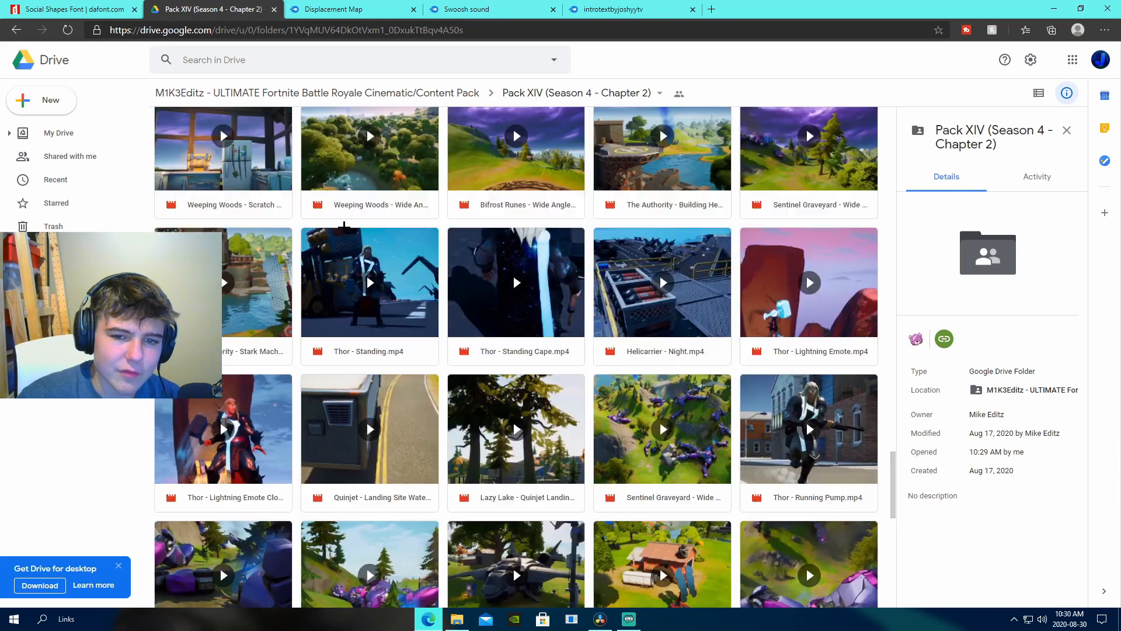
{"action": "scroll", "coordinate": [342, 225], "scroll_direction": "up", "scroll_amount": 4}
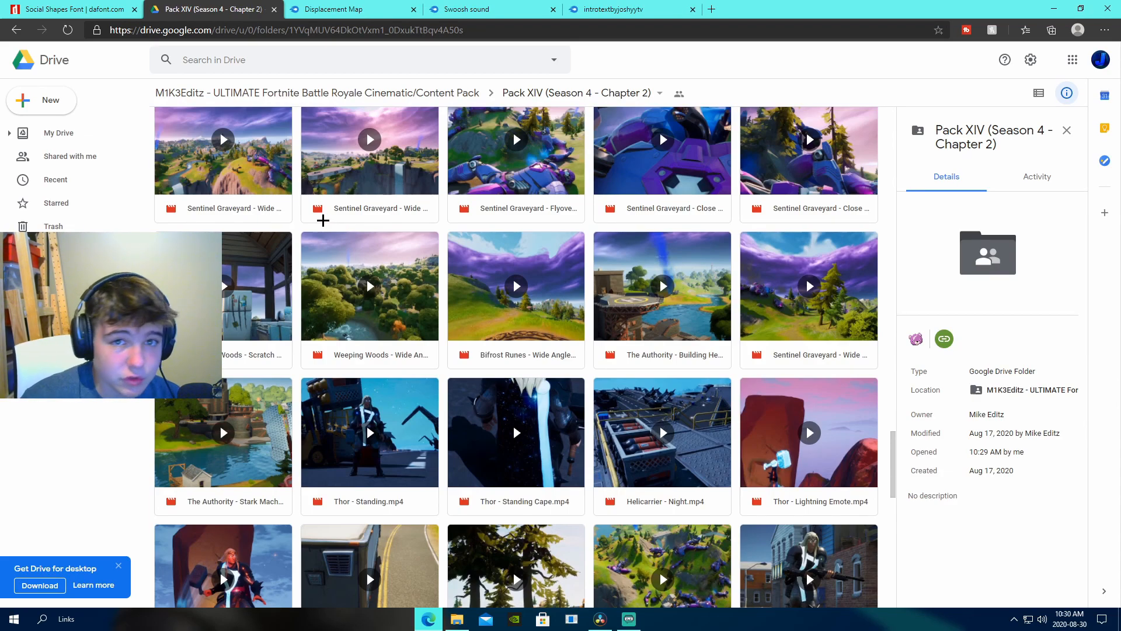
{"action": "scroll", "coordinate": [323, 220], "scroll_direction": "up", "scroll_amount": 15}
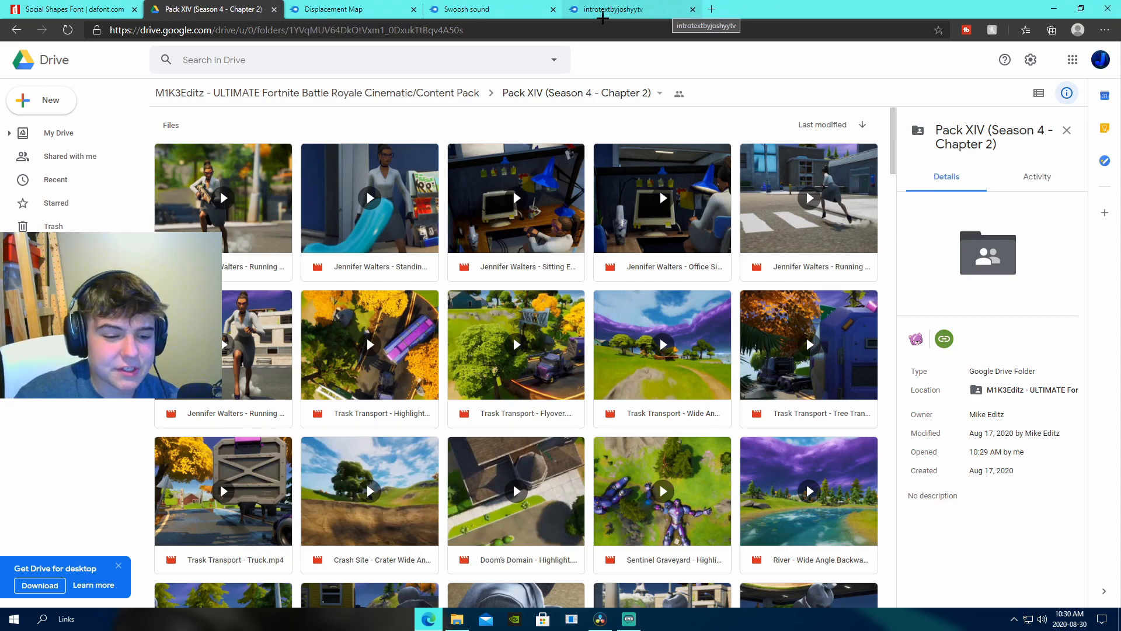
{"action": "mouse_move", "coordinate": [448, 626]}
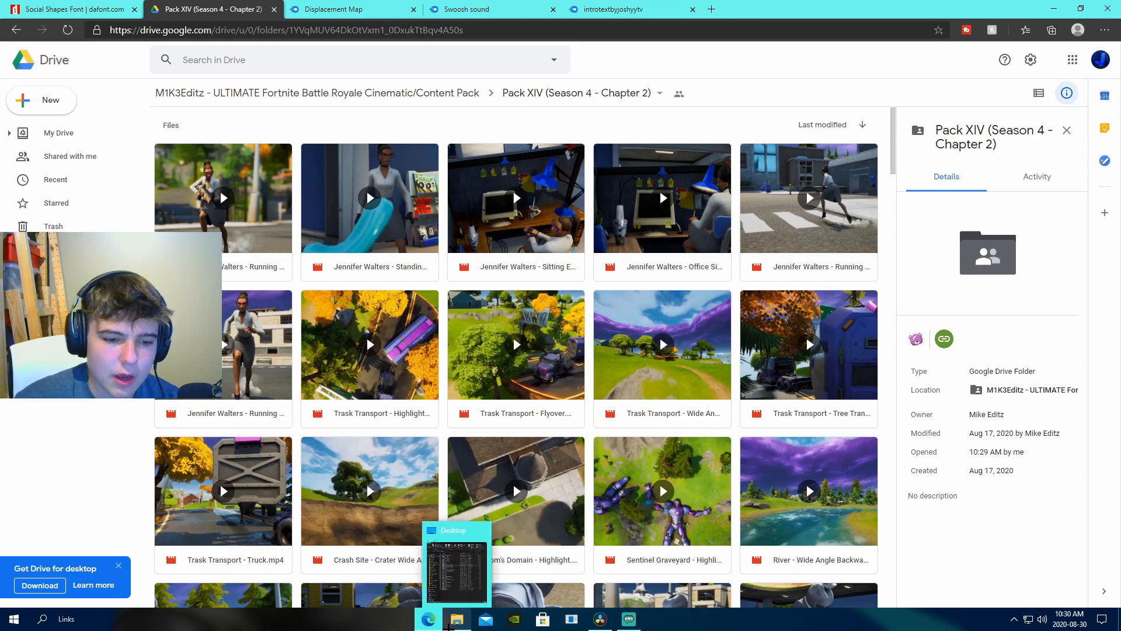
{"action": "left_click", "coordinate": [449, 626]}
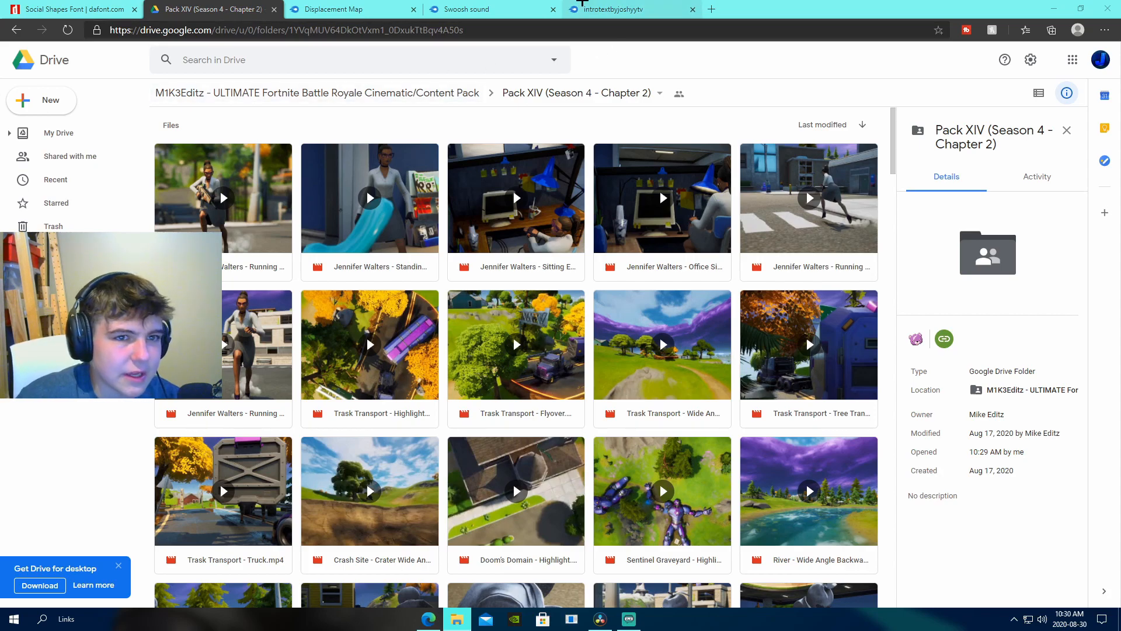
- Open YouTube in a new browser tab and start entering a video search
{"action": "left_click", "coordinate": [711, 9]}
{"action": "type", "text": "you'"}
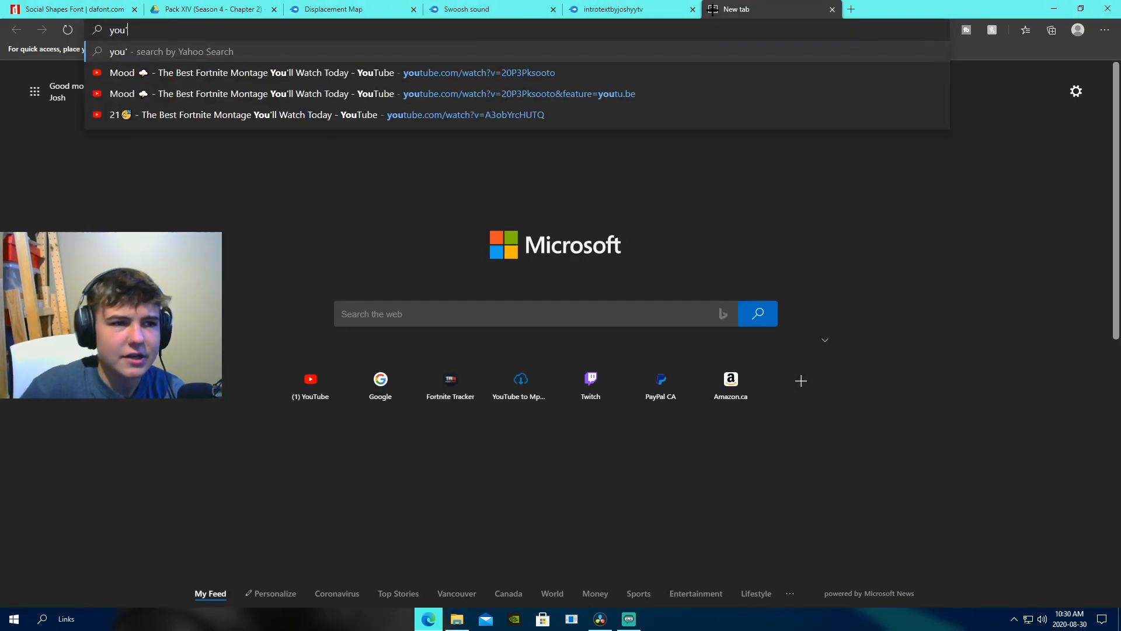
{"action": "key", "text": "BackSpace"}
{"action": "type", "text": "tu"}
{"action": "key", "text": "Return"}
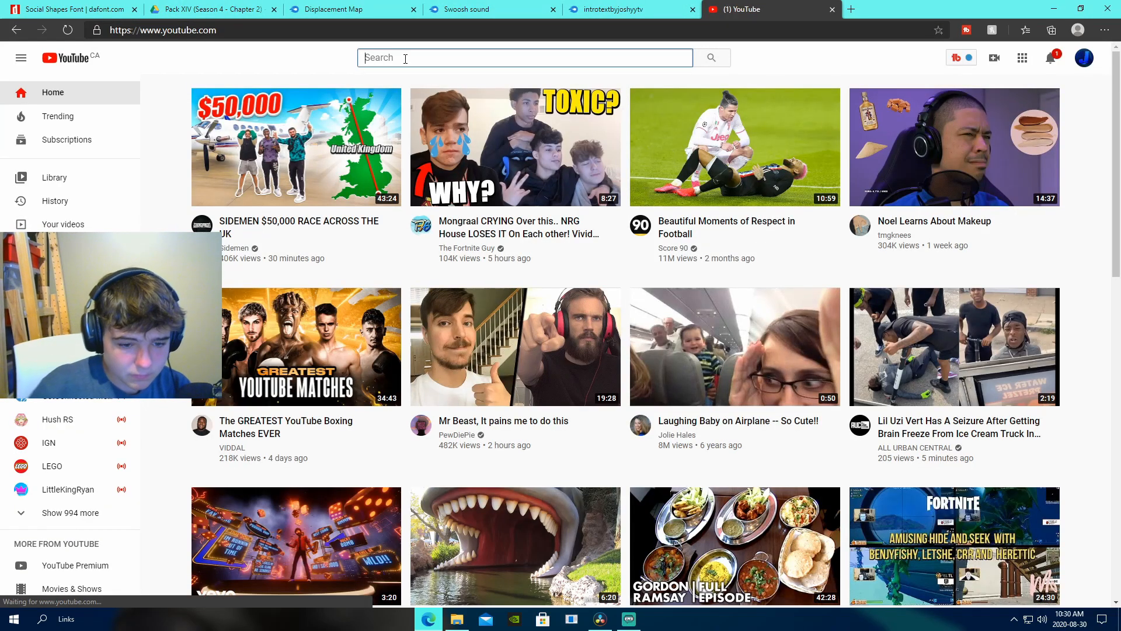
{"action": "left_click", "coordinate": [405, 61]}
{"action": "type", "text": "n"}
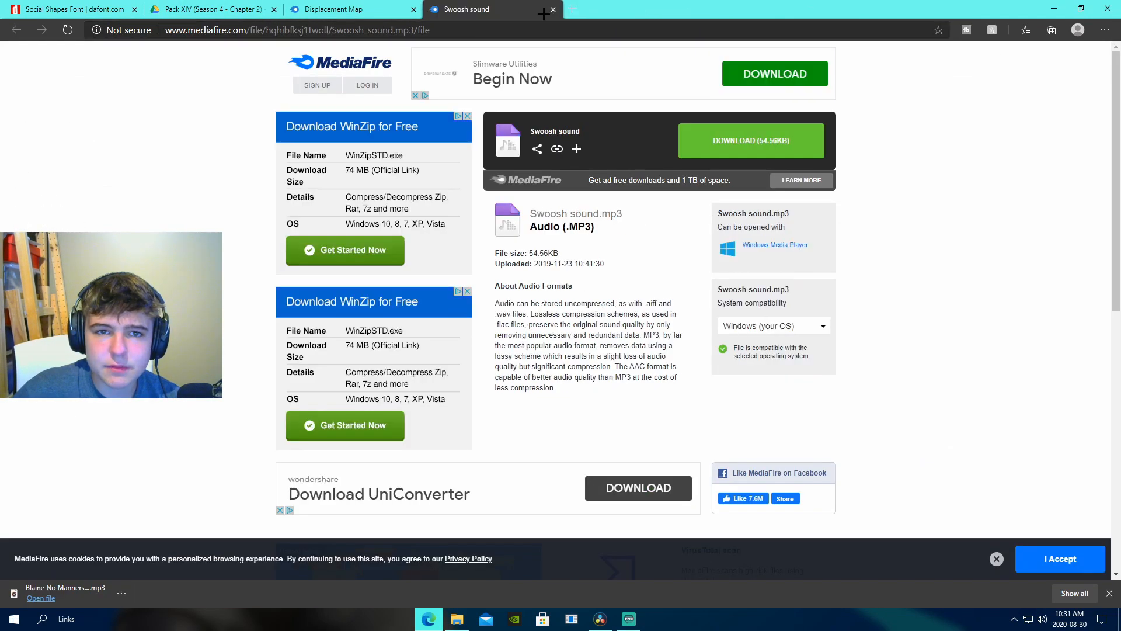
- Close the remaining MediaFire, Google Drive and dafont tabs to return to DaVinci Resolve
{"action": "key", "text": "ctrl+w"}
{"action": "key", "text": "ctrl+w"}
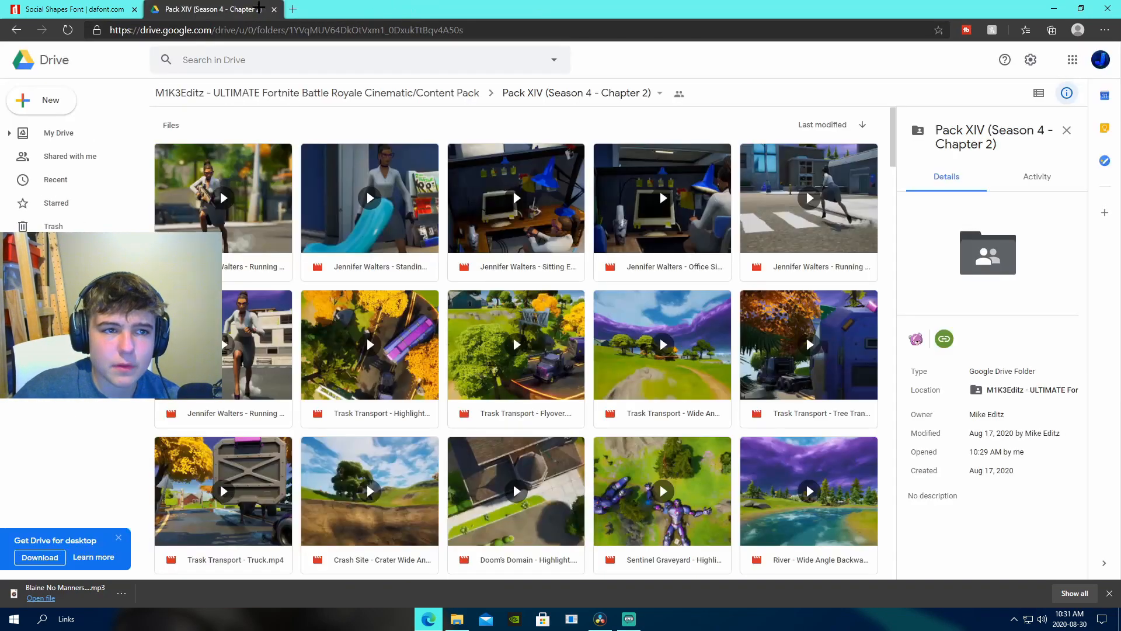
{"action": "left_click", "coordinate": [274, 8]}
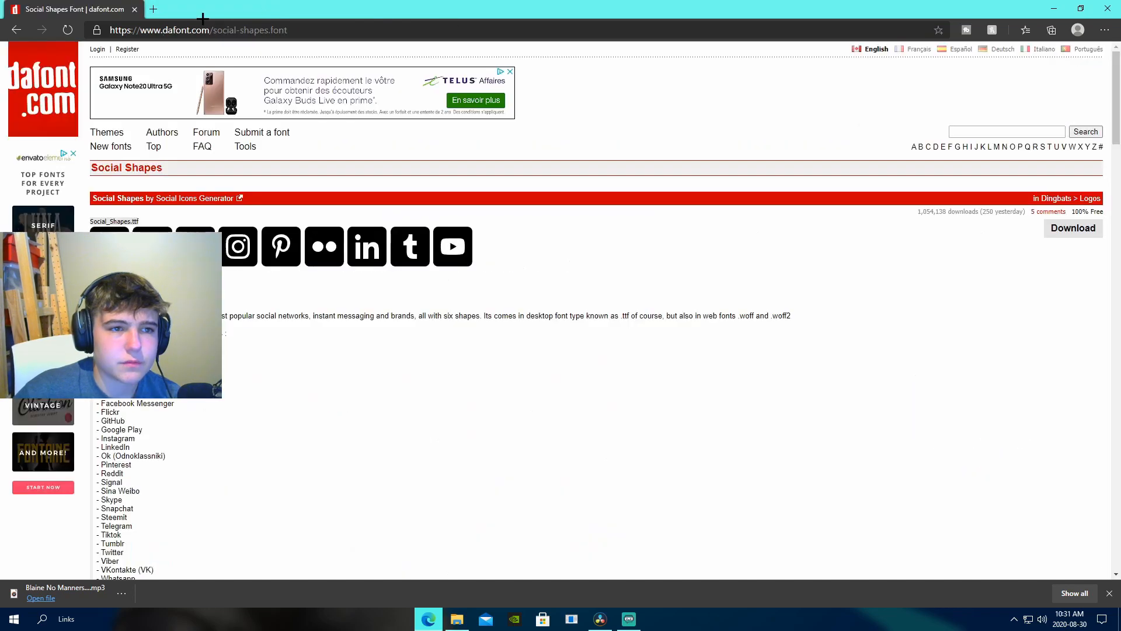
{"action": "left_click", "coordinate": [135, 8]}
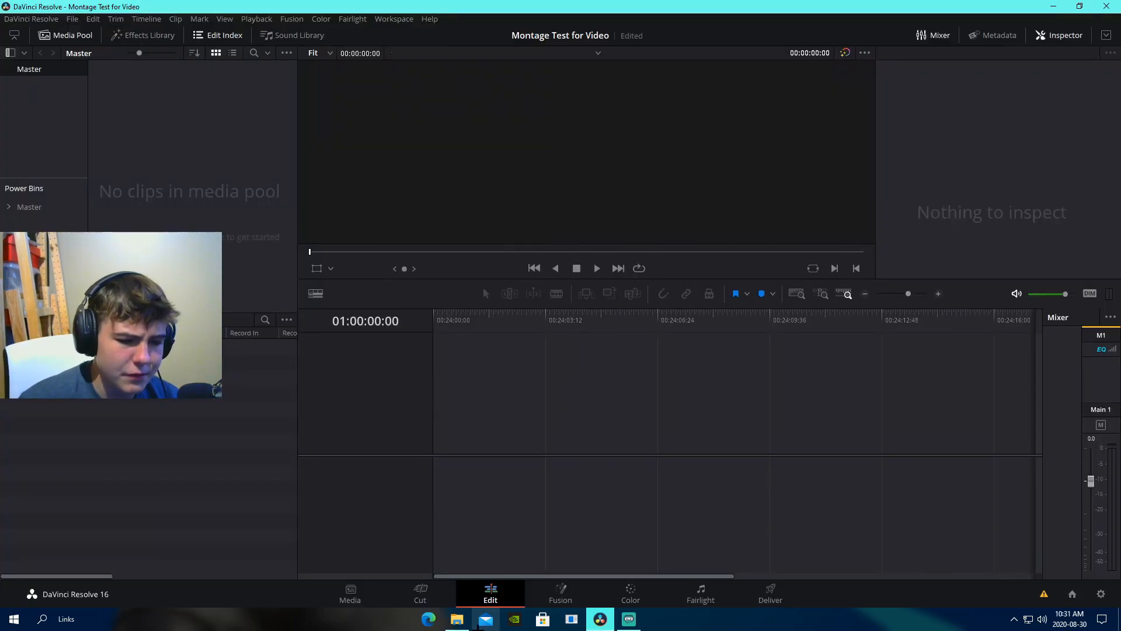
- Import 1.mp4, 10.mp4 and 5.mp4 from File Explorer into the media pool, keeping the project's frame rate unchanged
{"action": "left_click", "coordinate": [457, 619]}
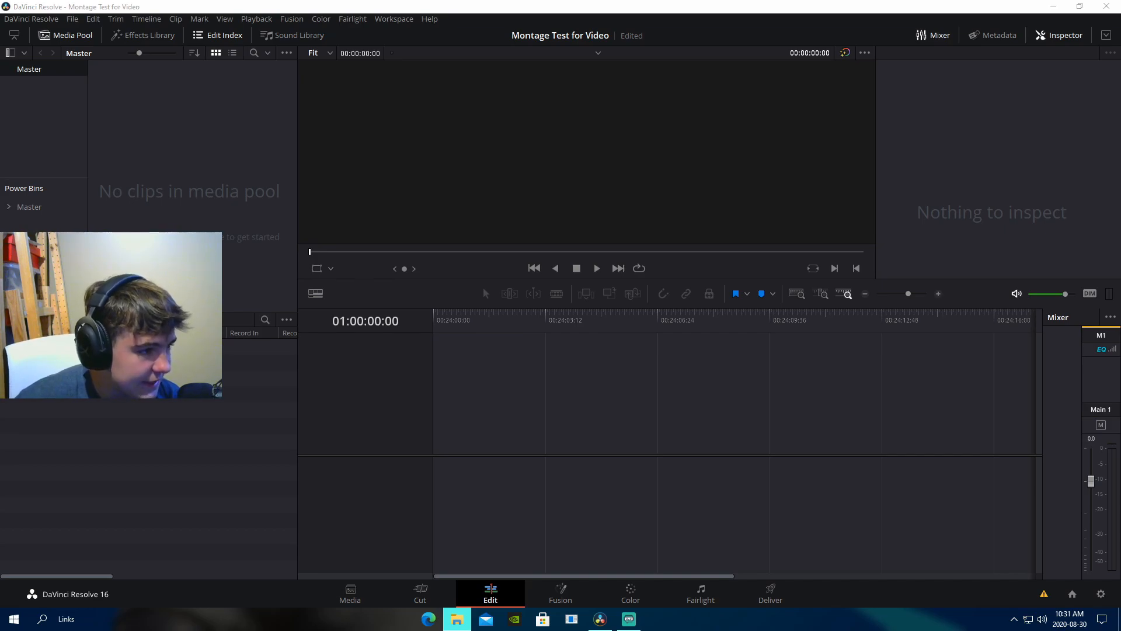
{"action": "left_click_drag", "start_coordinate": [0, 168], "coordinate": [190, 192]}
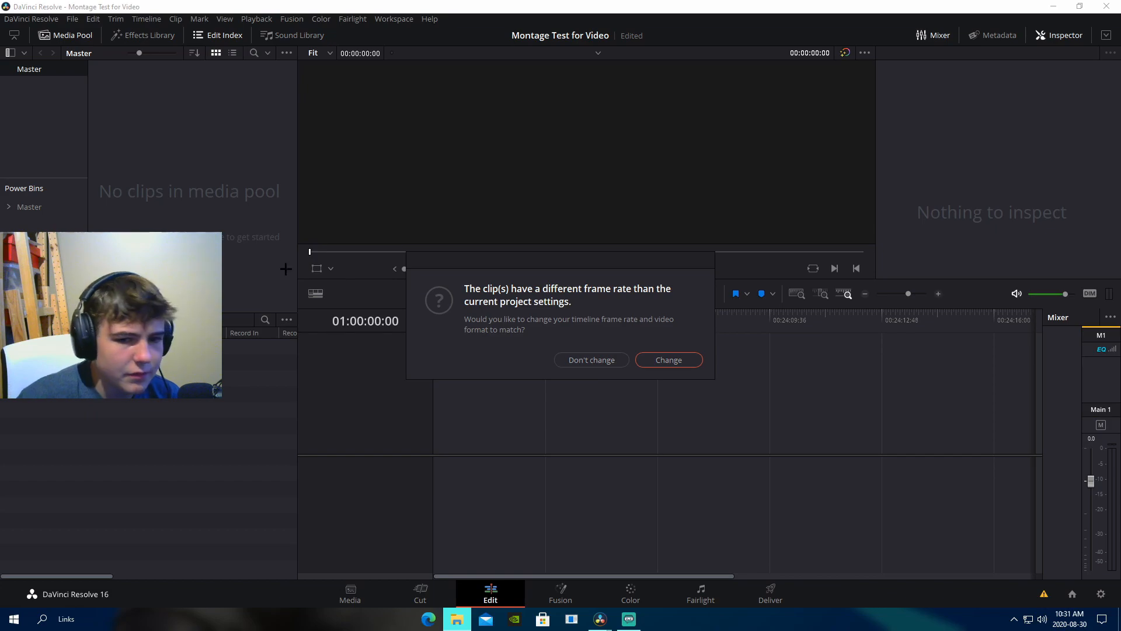
{"action": "left_click", "coordinate": [591, 359]}
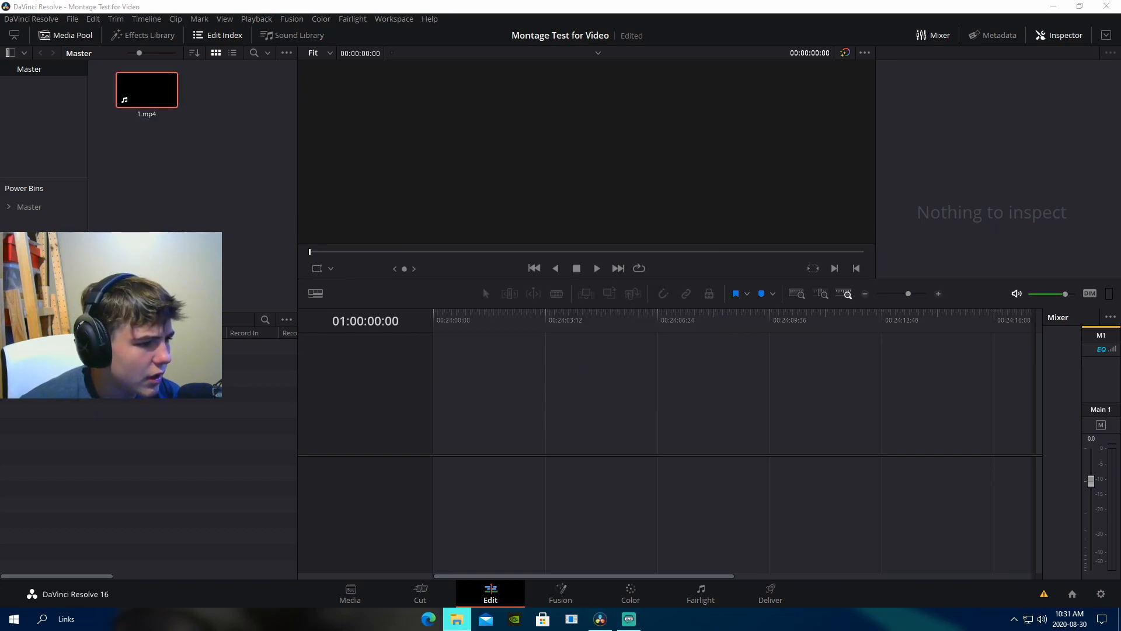
{"action": "left_click_drag", "start_coordinate": [0, 168], "coordinate": [150, 155]}
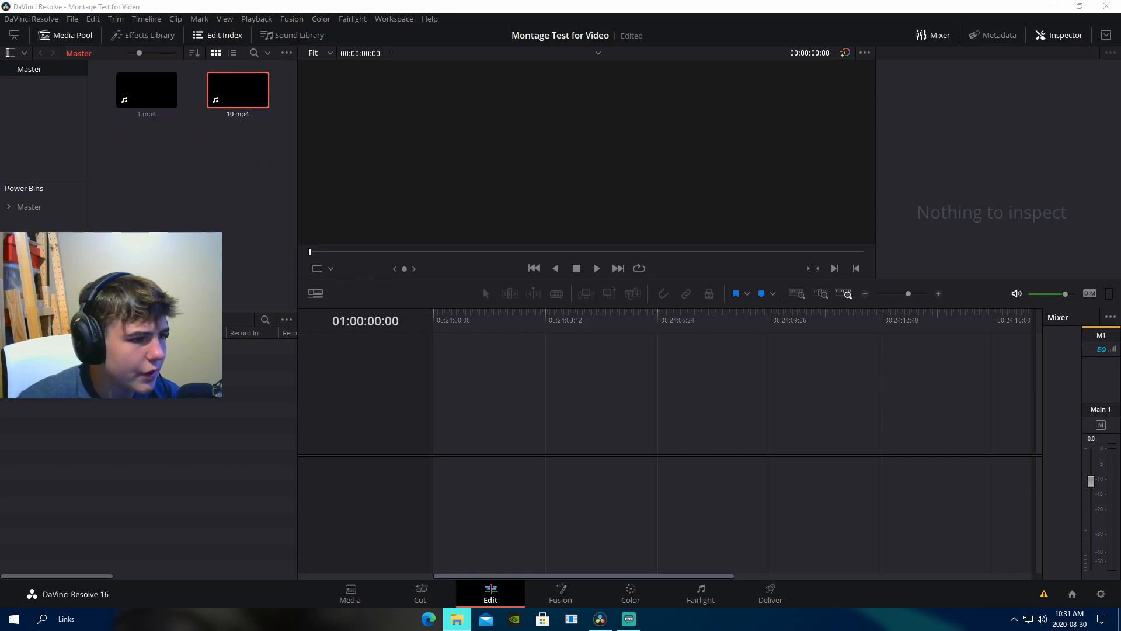
{"action": "left_click_drag", "start_coordinate": [0, 168], "coordinate": [212, 157]}
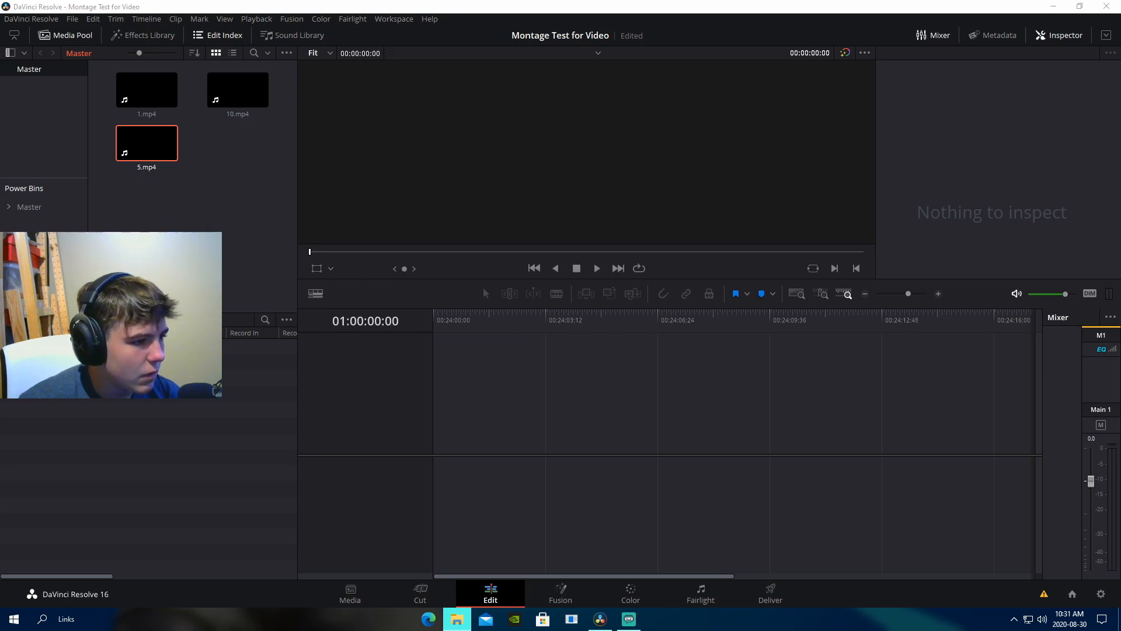
- Import the Blaine No Manners (Copyright Free).mp3 song and demon face.mp4 from File Explorer into the media pool
{"action": "left_click_drag", "start_coordinate": [0, 168], "coordinate": [198, 187]}
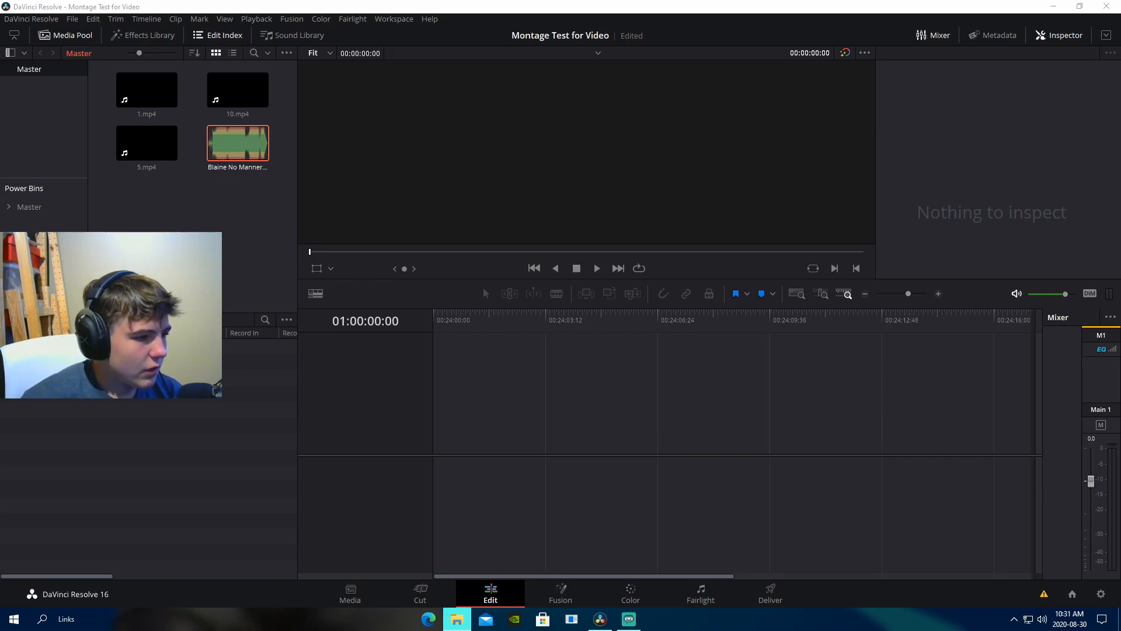
{"action": "left_click_drag", "start_coordinate": [0, 135], "coordinate": [200, 228]}
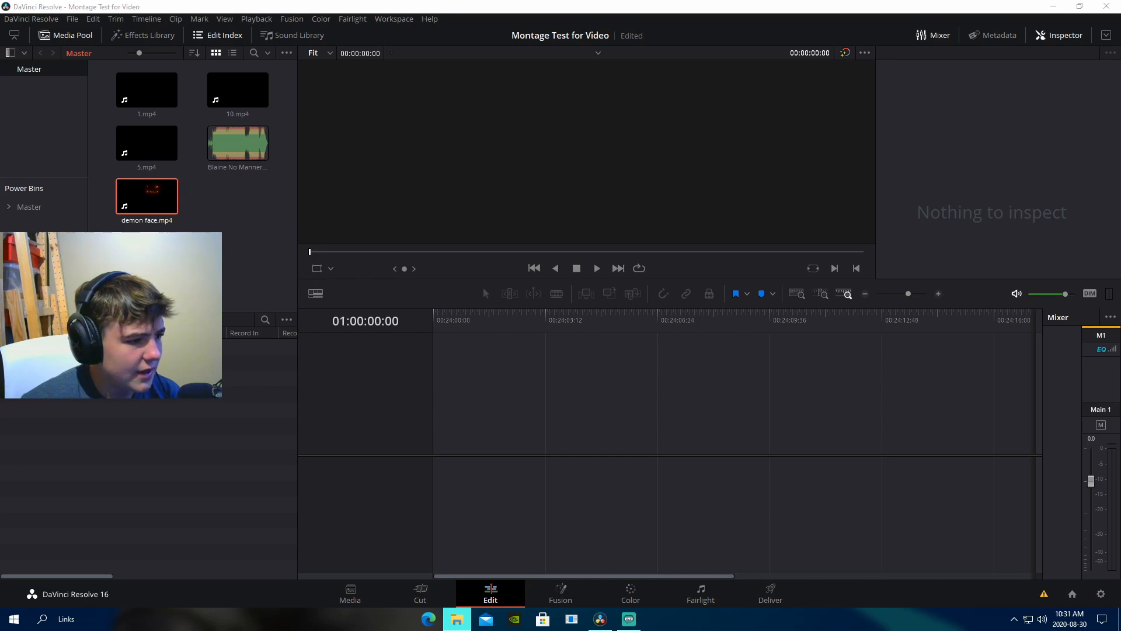
{"action": "left_click_drag", "start_coordinate": [142, 228], "coordinate": [142, 245]}
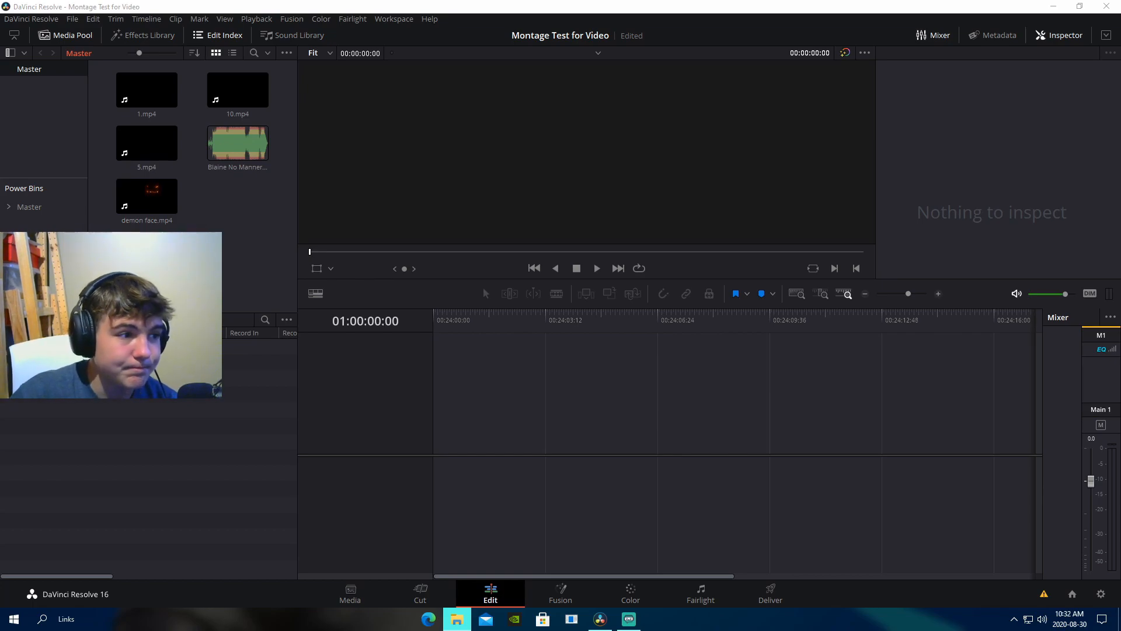
{"action": "key", "text": "alt+Tab"}
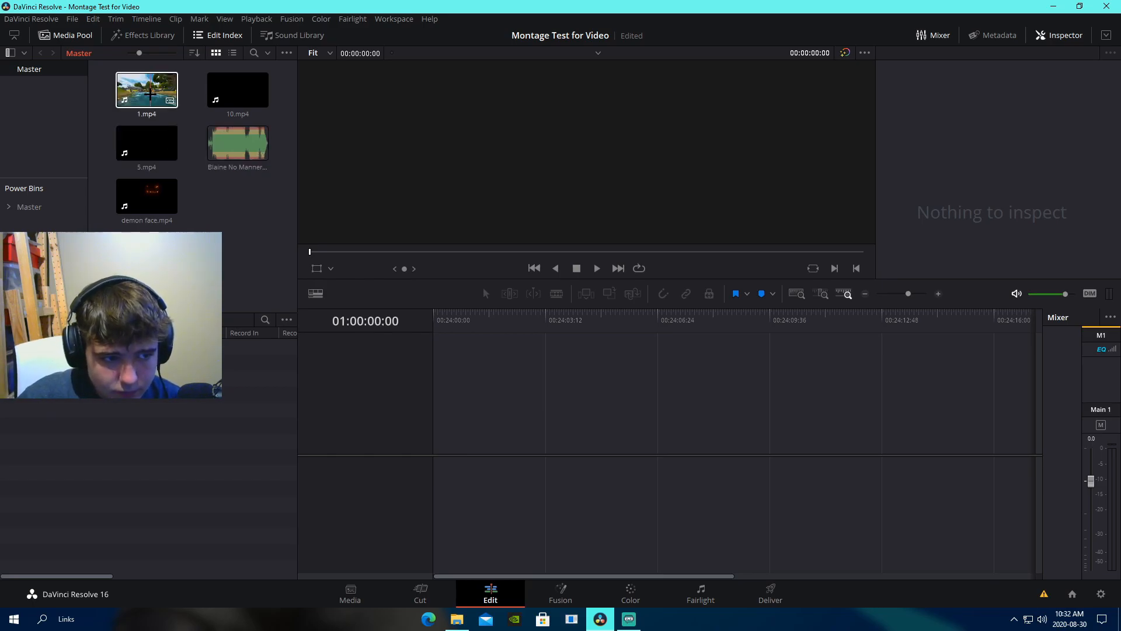
- Create a timeline with 1.mp4 at the start of Video 1 and the Blaine No Manners song on Audio 2, and preview it
{"action": "left_click_drag", "start_coordinate": [146, 90], "coordinate": [442, 466]}
{"action": "left_click_drag", "start_coordinate": [237, 143], "coordinate": [442, 525]}
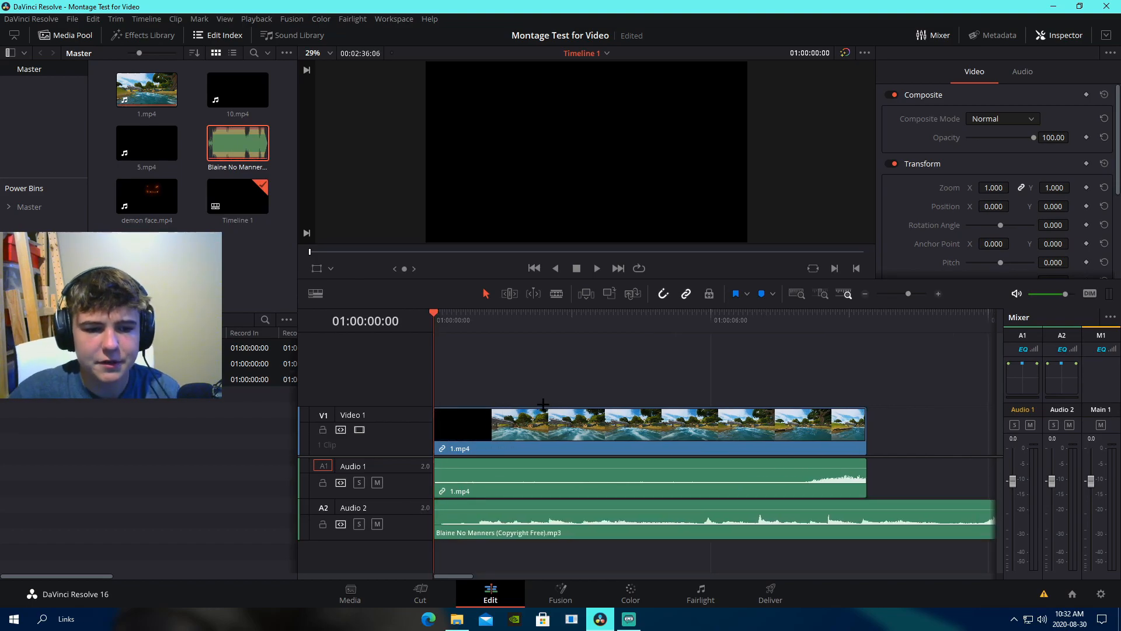
{"action": "key", "text": "space"}
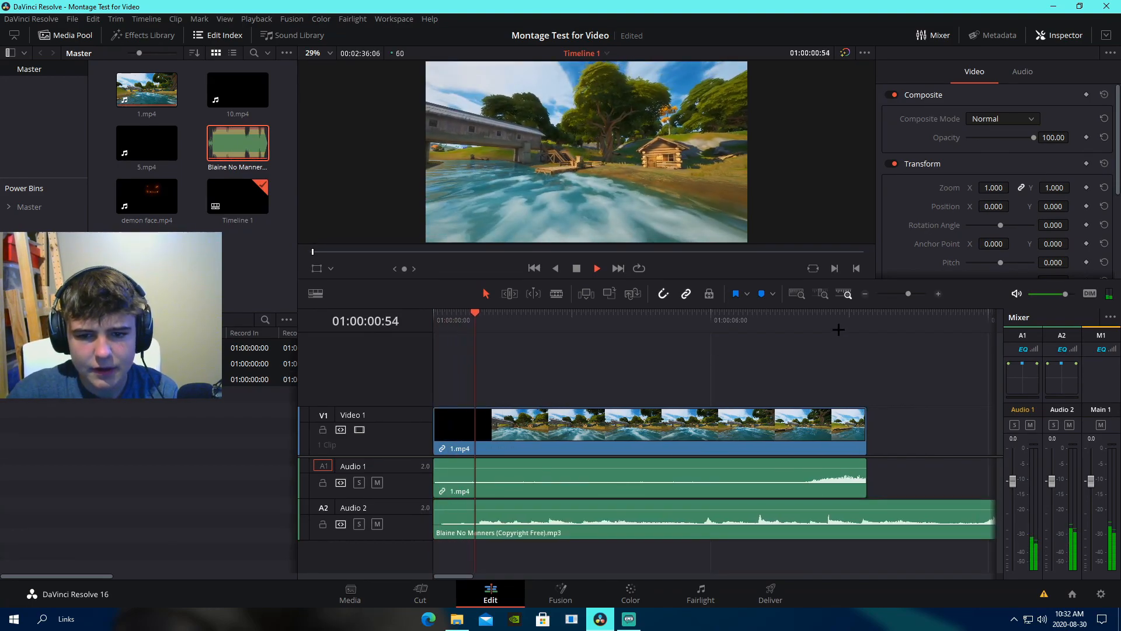
{"action": "left_click_drag", "start_coordinate": [908, 294], "coordinate": [904, 293]}
{"action": "key", "text": "space"}
- Unlink the 1.mp4 video from its audio and delete that audio from Audio 1
{"action": "right_click", "coordinate": [571, 427]}
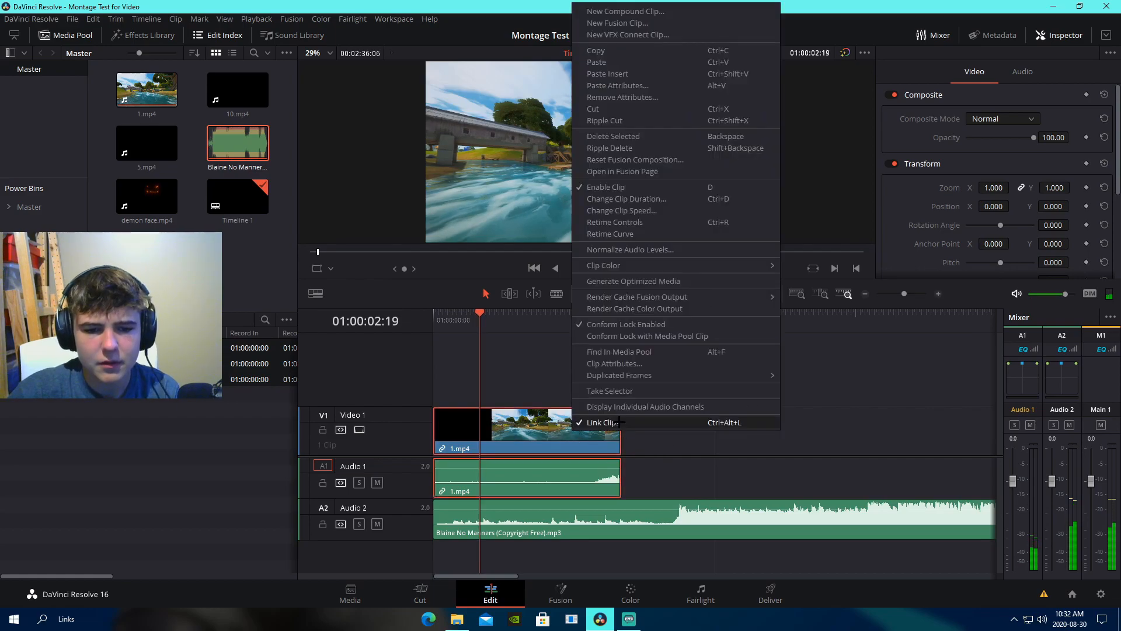
{"action": "left_click", "coordinate": [582, 422]}
{"action": "left_click", "coordinate": [590, 485]}
{"action": "key", "text": "Delete"}
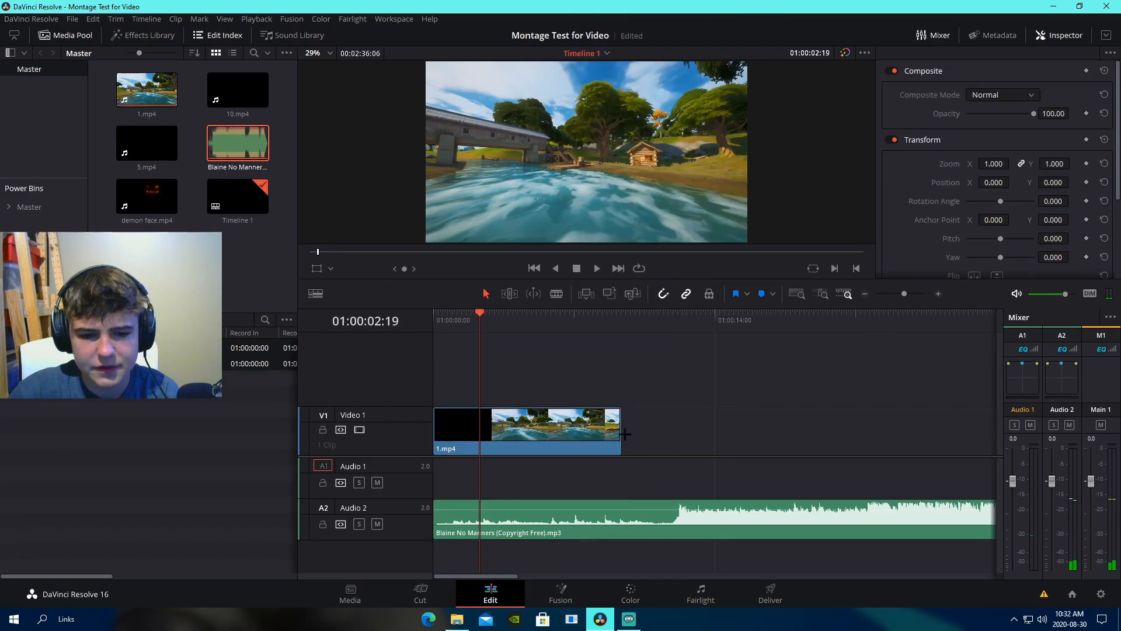
- Play the song through its buildup and move 1.mp4 along Video 1 to start at 01:00:13:48
{"action": "key", "text": "space"}
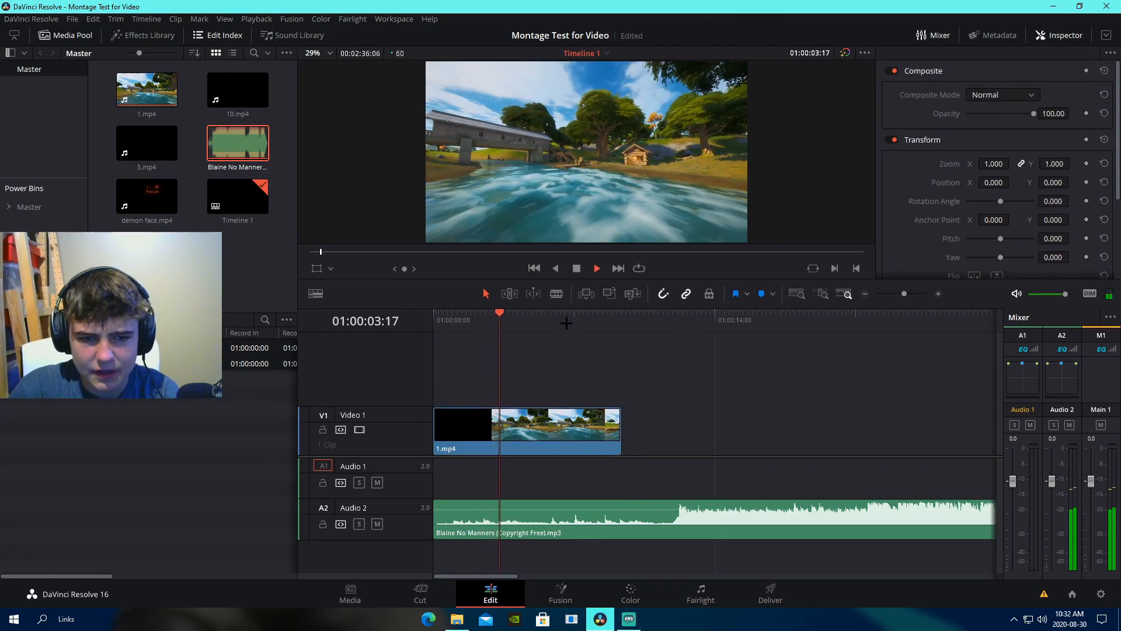
{"action": "left_click", "coordinate": [556, 295]}
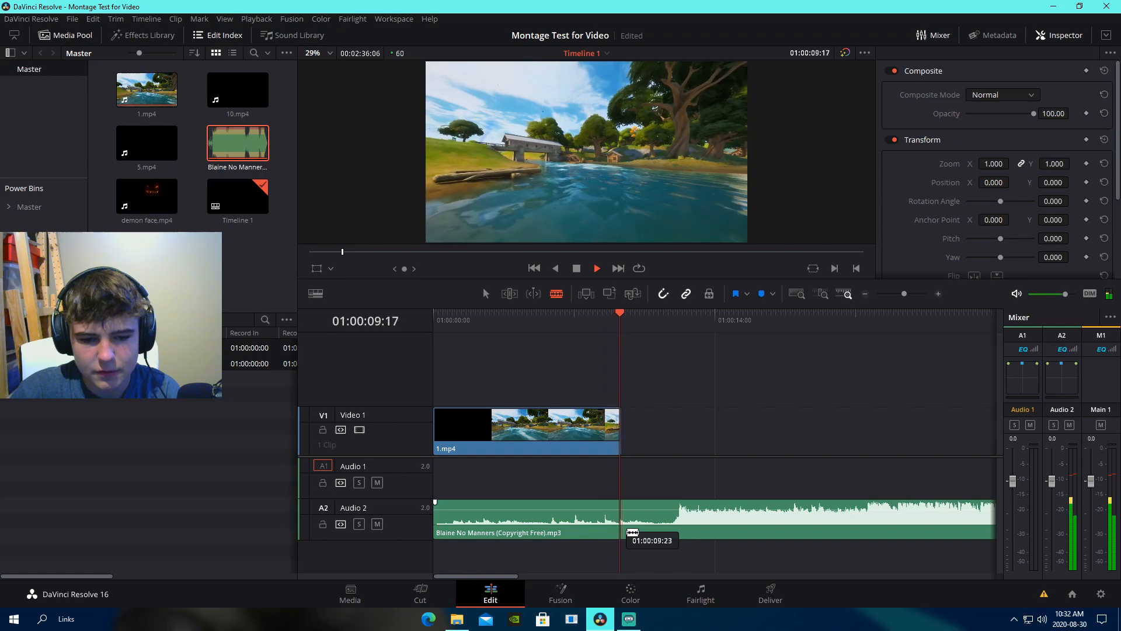
{"action": "key", "text": "space"}
{"action": "left_click", "coordinate": [486, 292]}
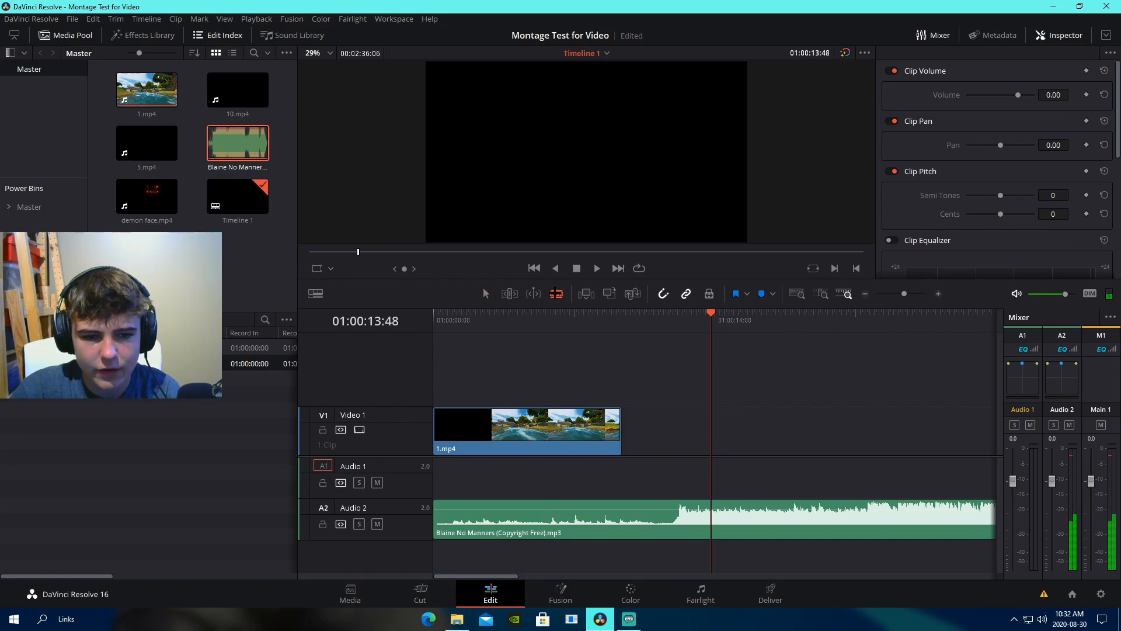
{"action": "key", "text": "a"}
{"action": "left_click_drag", "start_coordinate": [513, 444], "coordinate": [792, 456]}
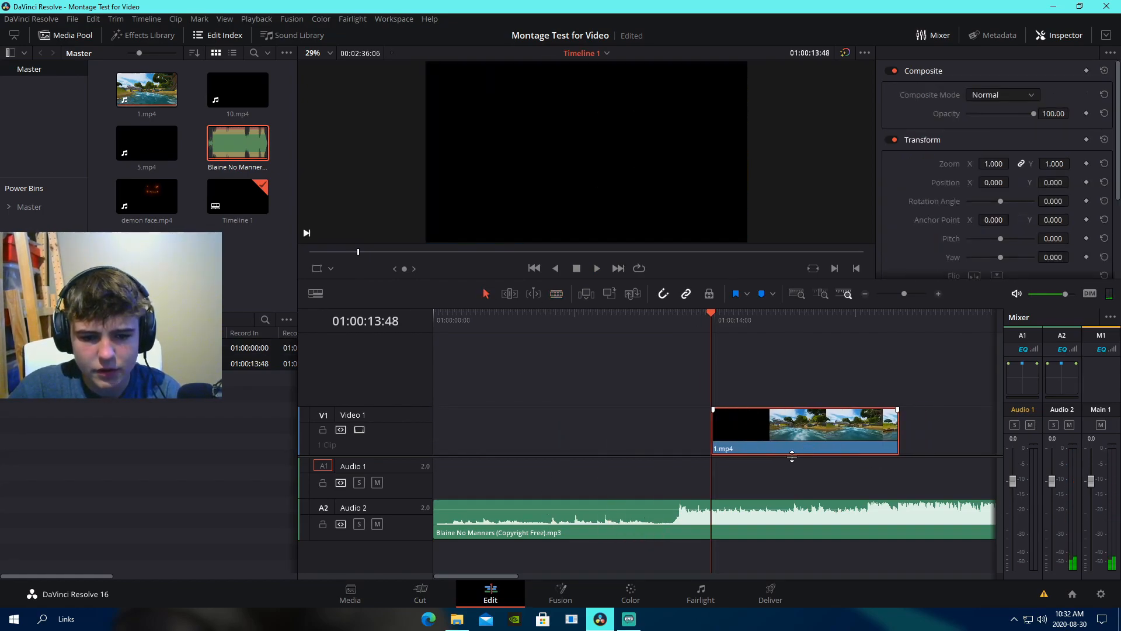
- Split the song at 01:00:09:13 and remove the part before the cut, closing the gap at the timeline's start
{"action": "left_click", "coordinate": [591, 313]}
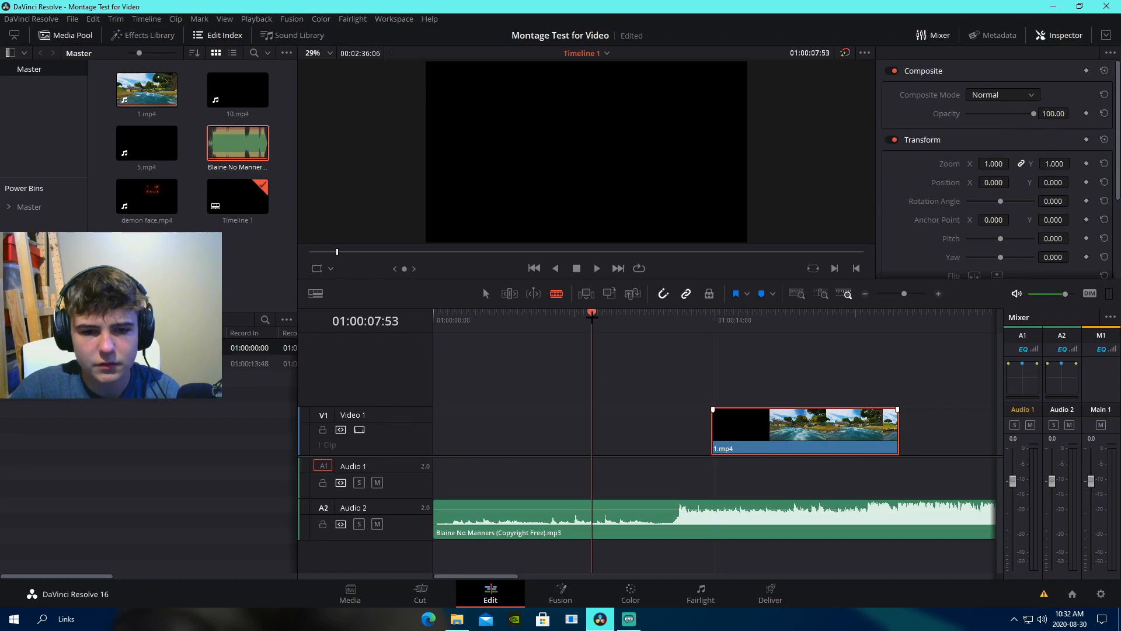
{"action": "key", "text": "space"}
{"action": "key", "text": "space"}
{"action": "key", "text": "space"}
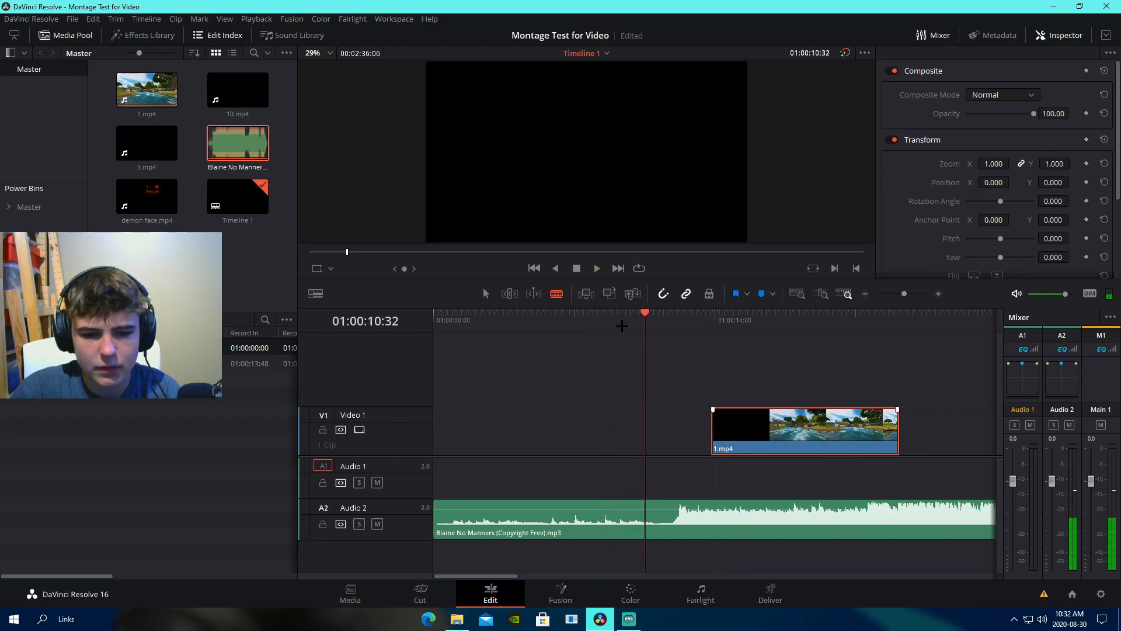
{"action": "key", "text": "space"}
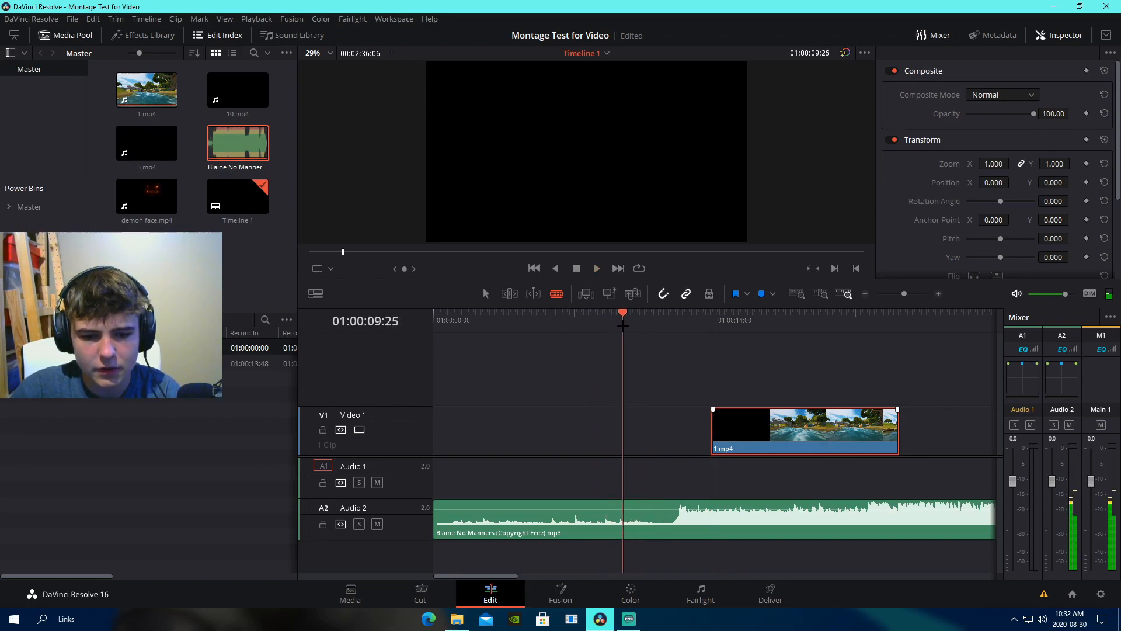
{"action": "left_click", "coordinate": [620, 534]}
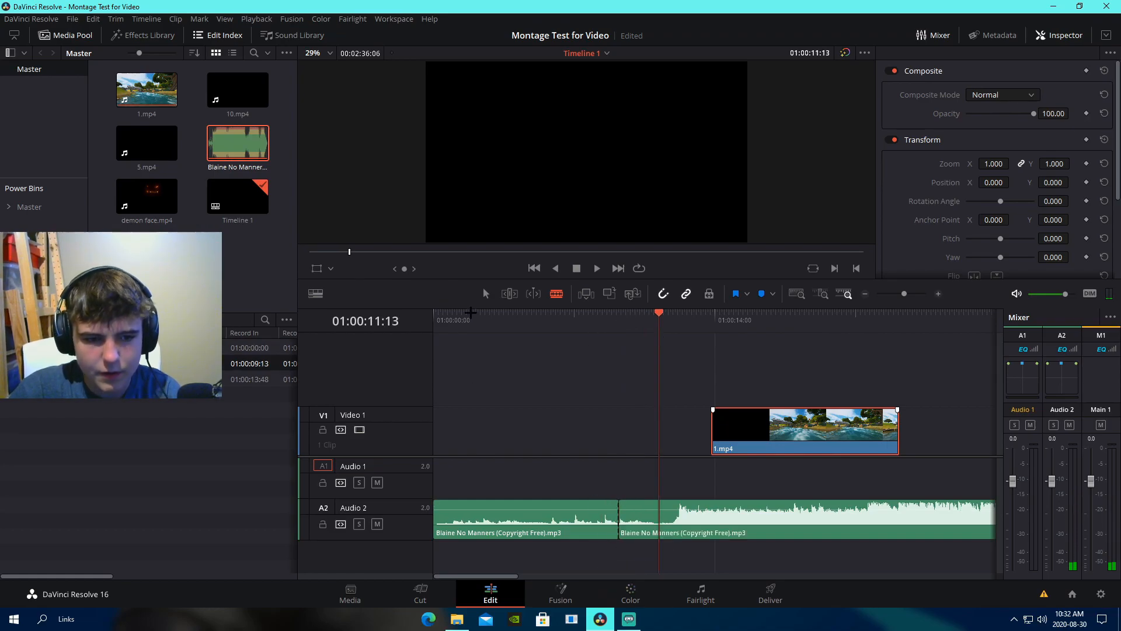
{"action": "right_click", "coordinate": [533, 460]}
{"action": "left_click", "coordinate": [575, 315]}
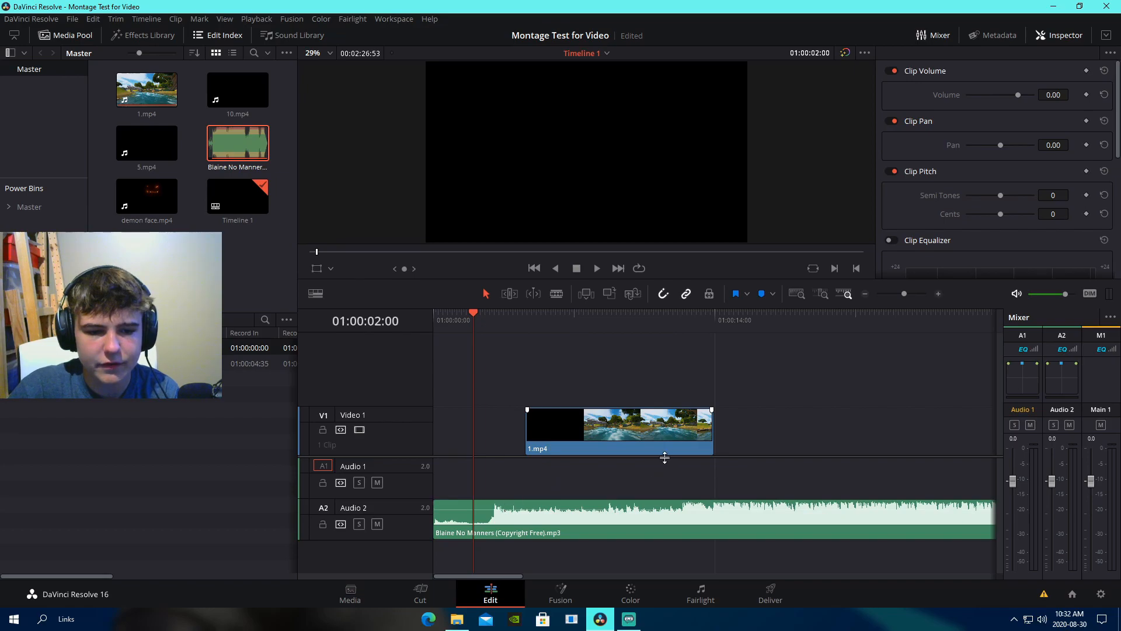
- Trim the start of 1.mp4 slightly and move the clip to 01:00:02:58, where the song gets louder
{"action": "left_click_drag", "start_coordinate": [603, 443], "coordinate": [567, 443]}
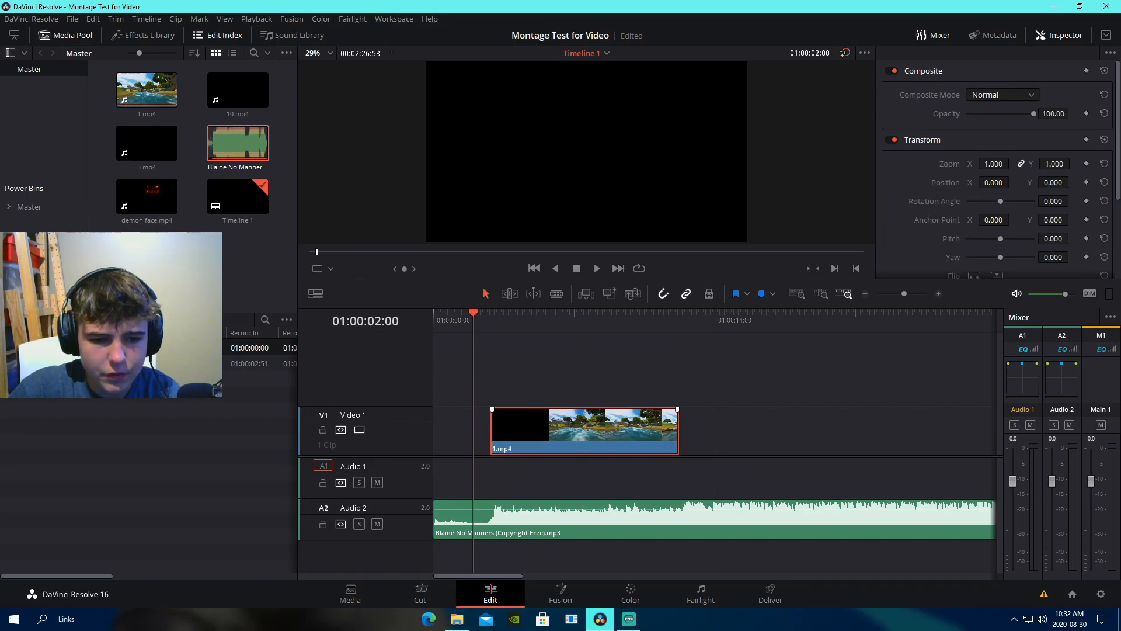
{"action": "left_click_drag", "start_coordinate": [491, 428], "coordinate": [497, 428]}
{"action": "left_click_drag", "start_coordinate": [578, 447], "coordinate": [572, 442]}
{"action": "left_click", "coordinate": [490, 312]}
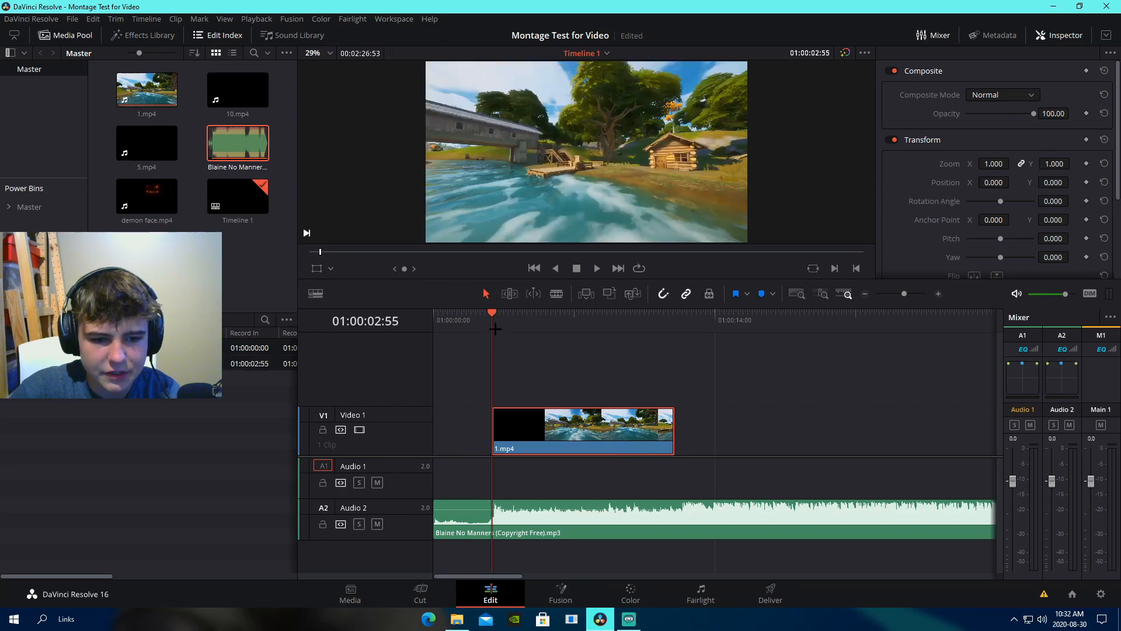
{"action": "left_click_drag", "start_coordinate": [492, 312], "coordinate": [451, 312]}
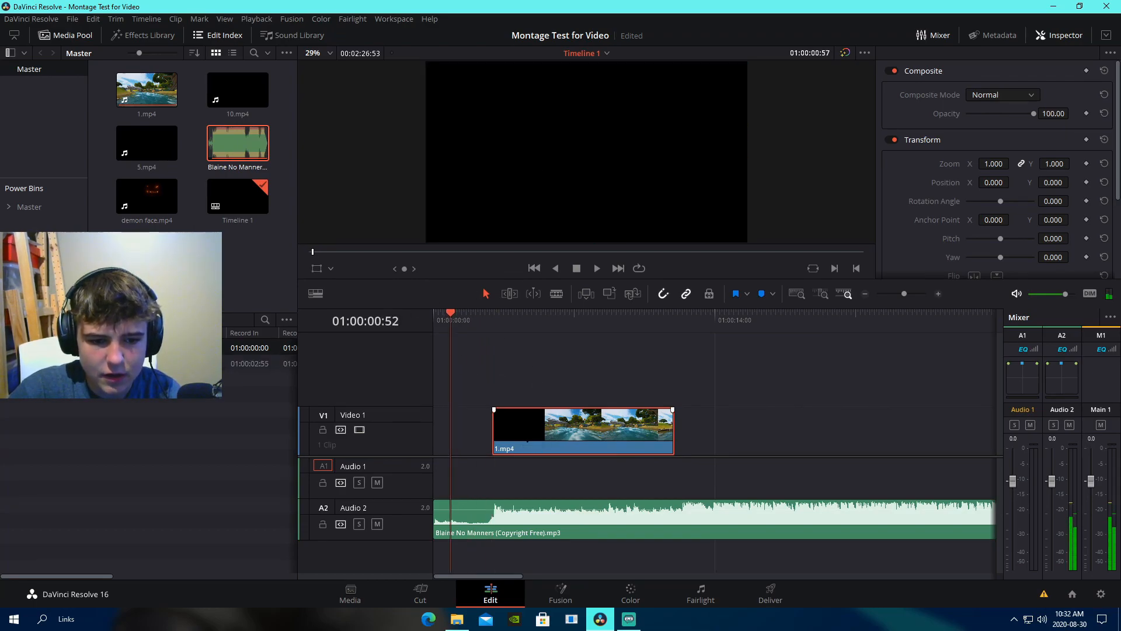
{"action": "left_click_drag", "start_coordinate": [528, 439], "coordinate": [530, 439]}
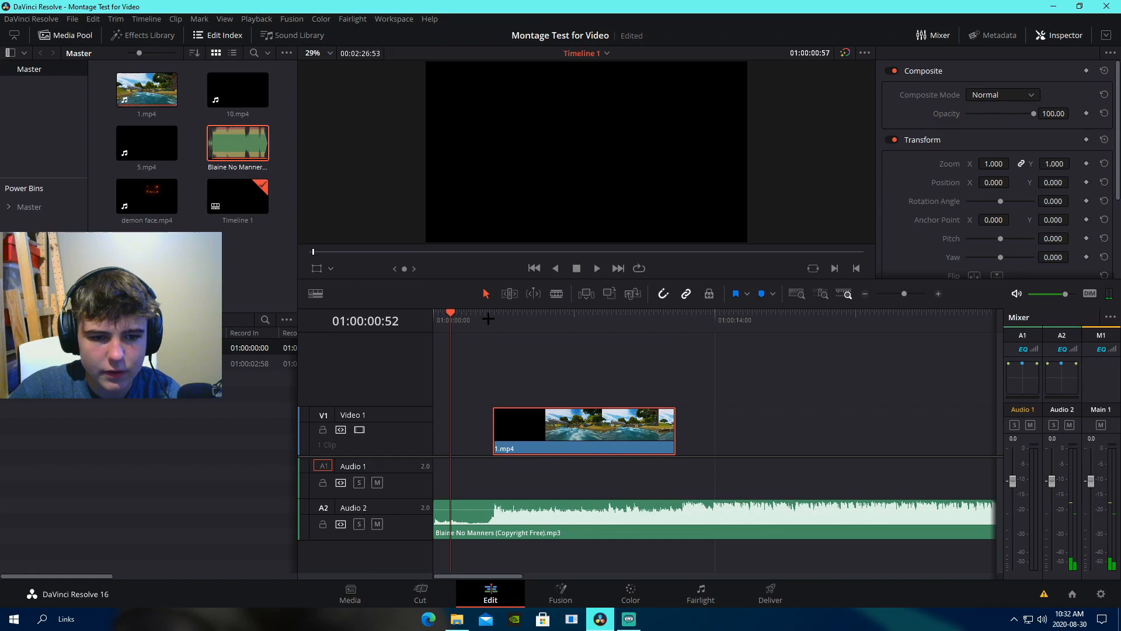
- Play the song to find the beat at 01:00:06:01 and trim the end of 1.mp4 to it
{"action": "key", "text": "space"}
{"action": "left_click", "coordinate": [722, 446]}
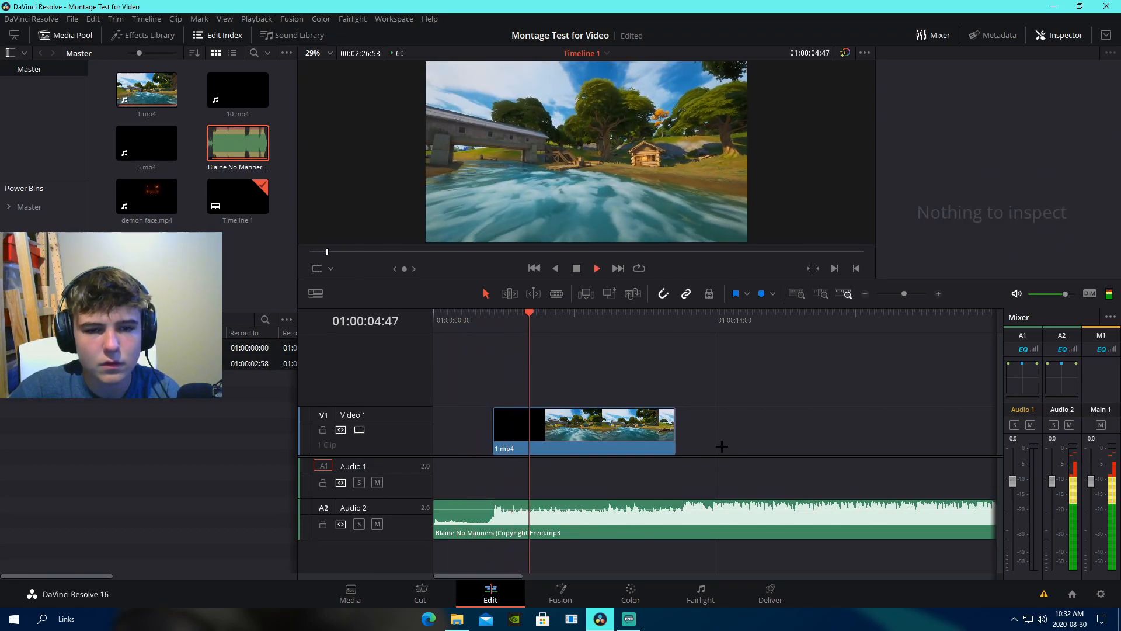
{"action": "key", "text": "space"}
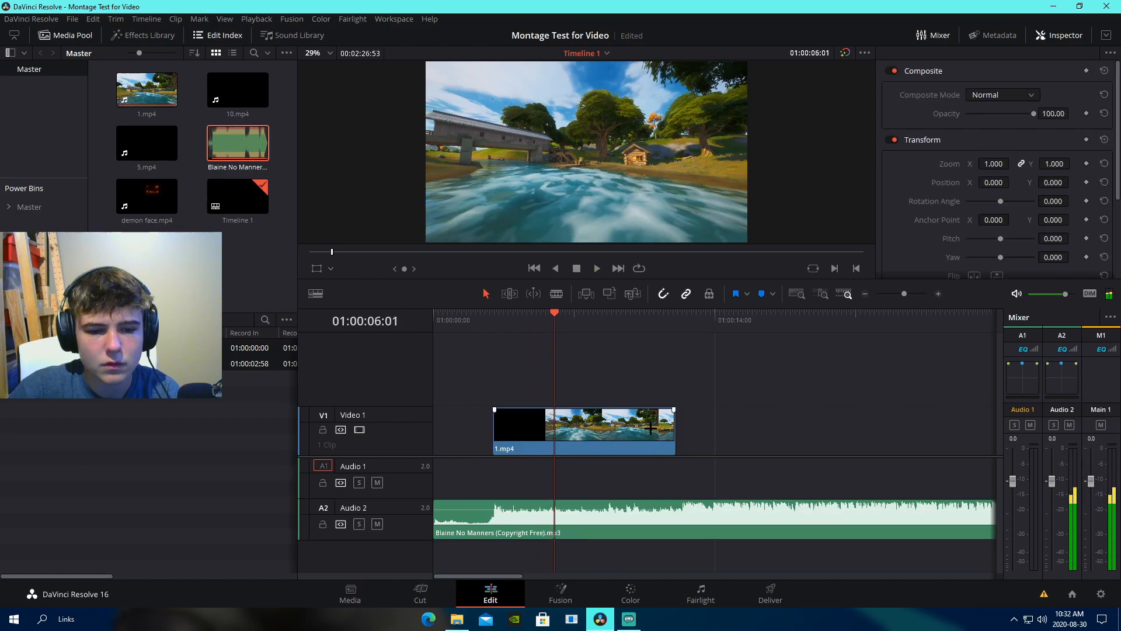
{"action": "key", "text": "space"}
{"action": "left_click", "coordinate": [536, 318]}
{"action": "left_click_drag", "start_coordinate": [904, 293], "coordinate": [905, 293]}
{"action": "key", "text": "space"}
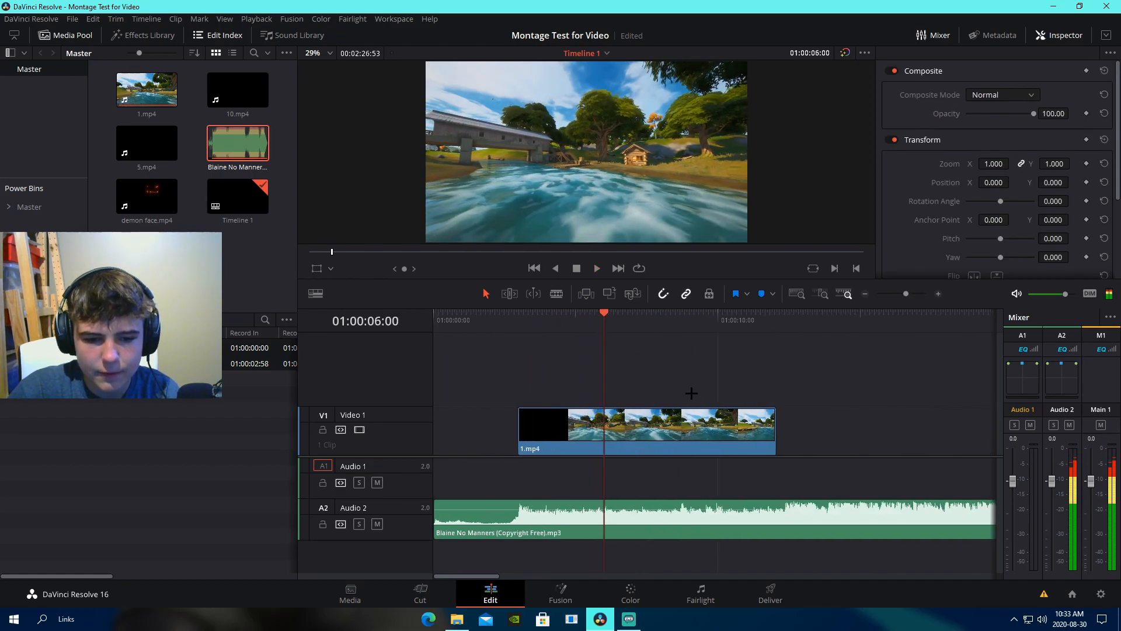
{"action": "left_click_drag", "start_coordinate": [604, 323], "coordinate": [604, 324]}
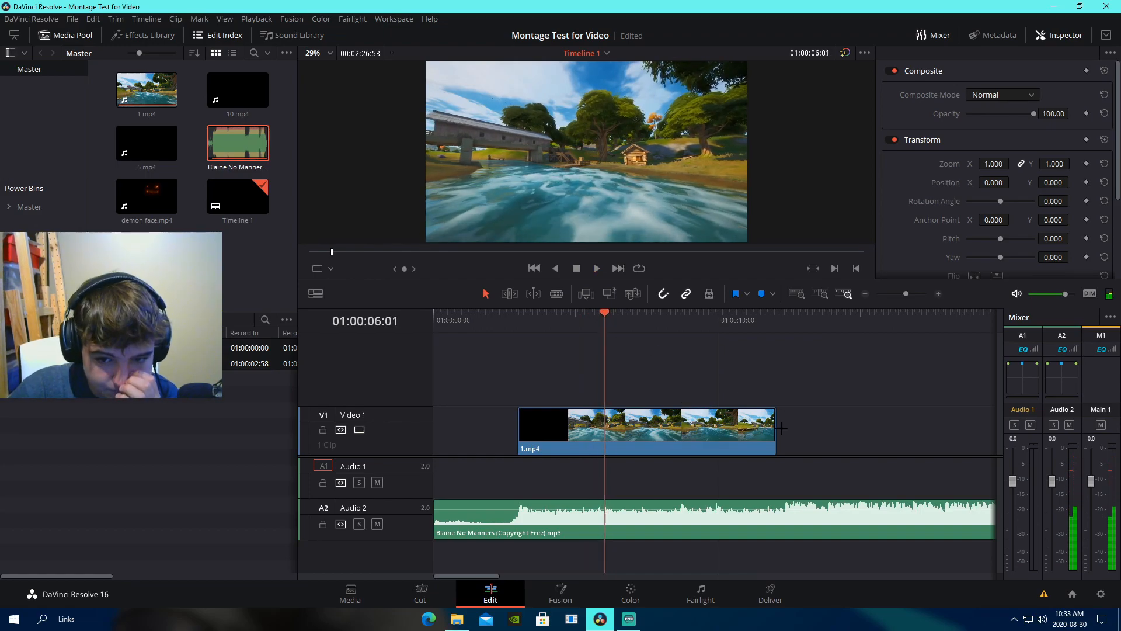
{"action": "left_click_drag", "start_coordinate": [777, 431], "coordinate": [604, 430]}
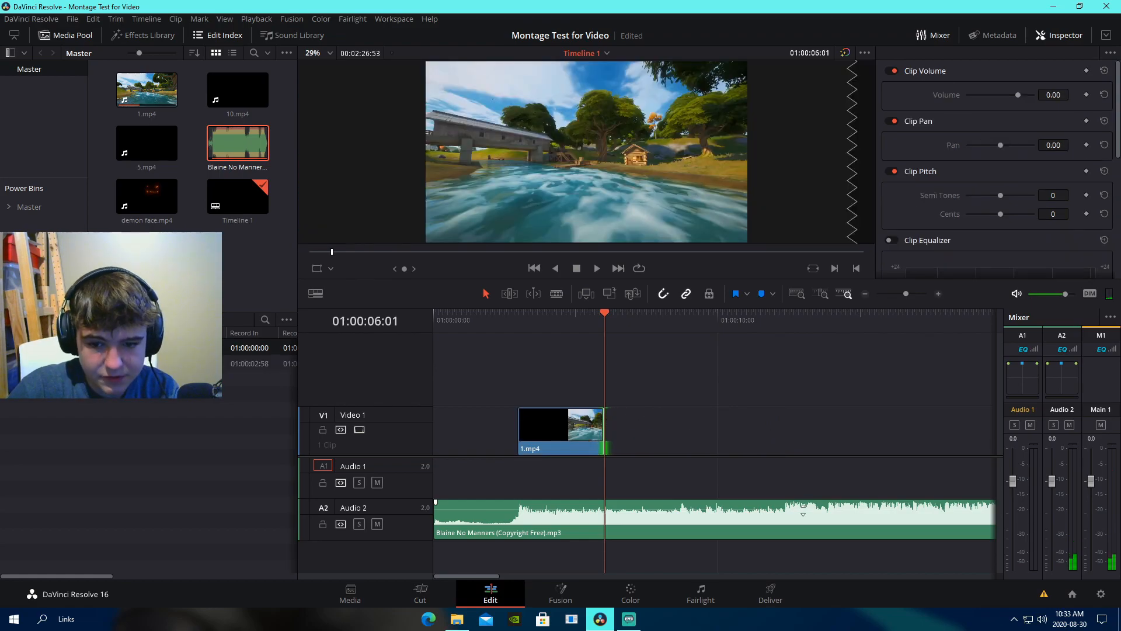
- Place 5.mp4 directly after 1.mp4 at 01:00:06:01, unlink it, and delete its audio from Audio 1
{"action": "left_click", "coordinate": [771, 328]}
{"action": "key", "text": "space"}
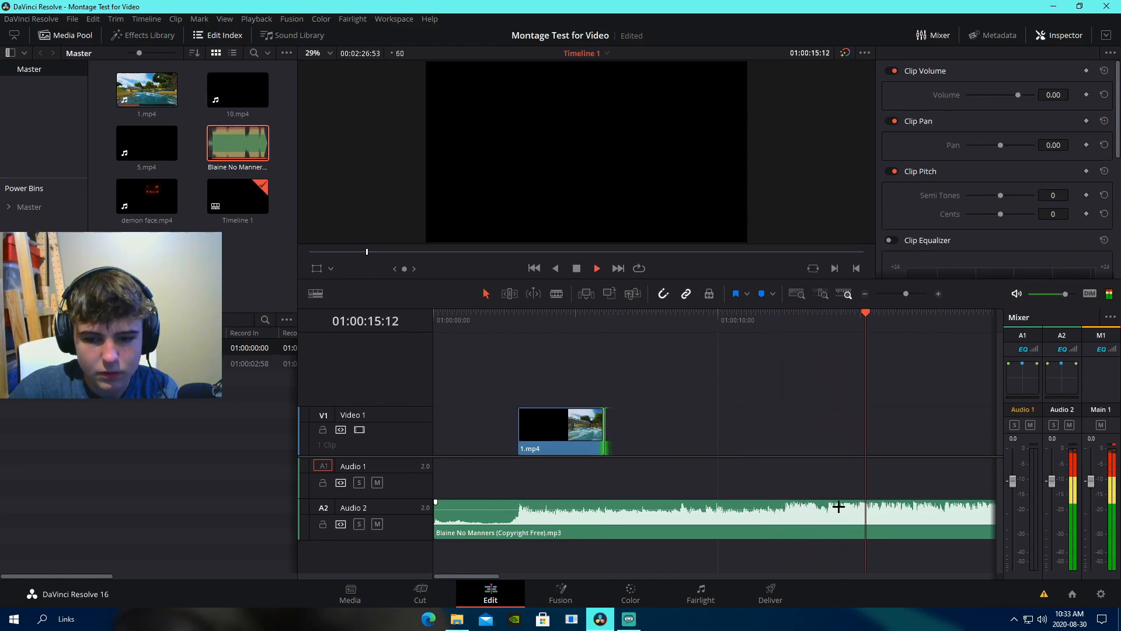
{"action": "left_click", "coordinate": [606, 321]}
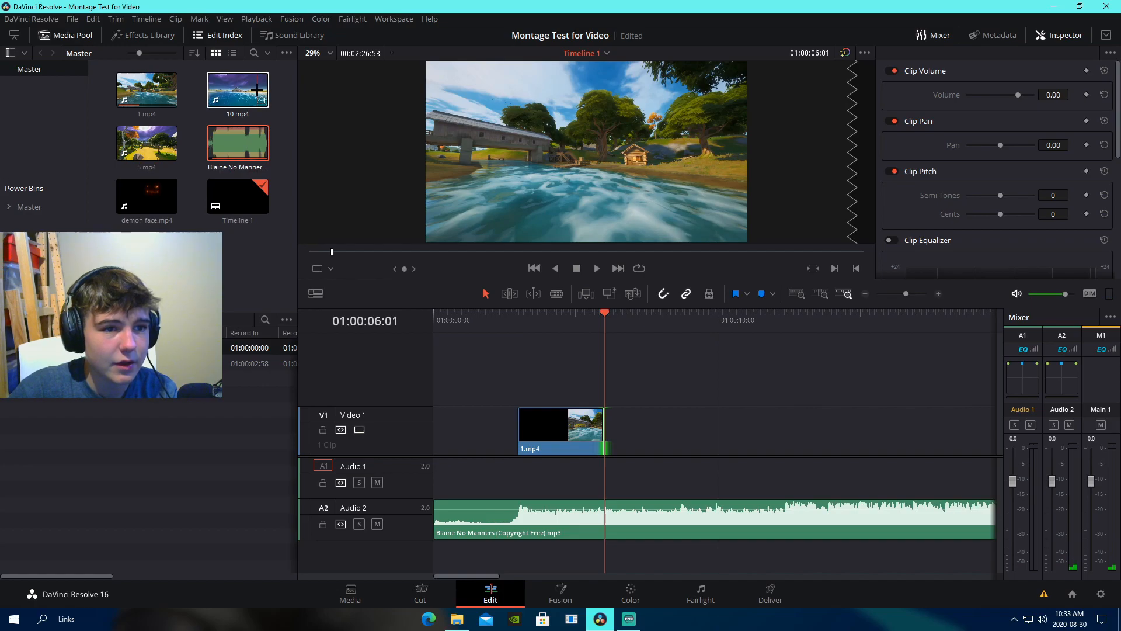
{"action": "left_click_drag", "start_coordinate": [150, 140], "coordinate": [610, 426]}
{"action": "right_click", "coordinate": [669, 427]}
{"action": "left_click", "coordinate": [693, 418]}
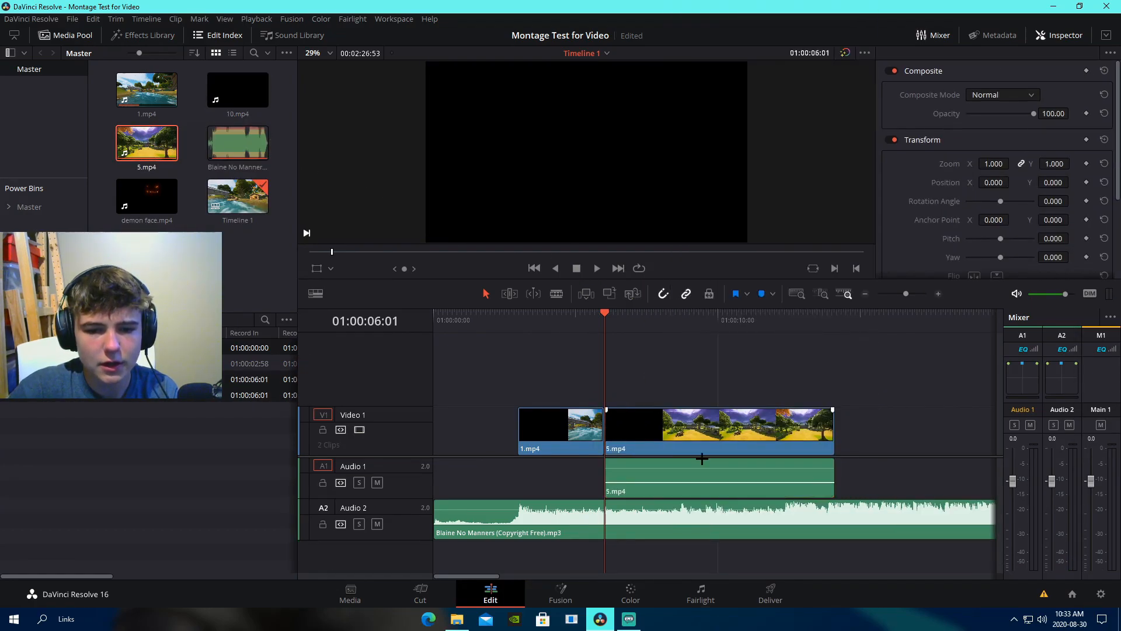
{"action": "left_click", "coordinate": [697, 489]}
{"action": "key", "text": "BackSpace"}
- Play through 5.mp4 to find the next beat and trim the clip's end to 01:00:09:02
{"action": "key", "text": "space"}
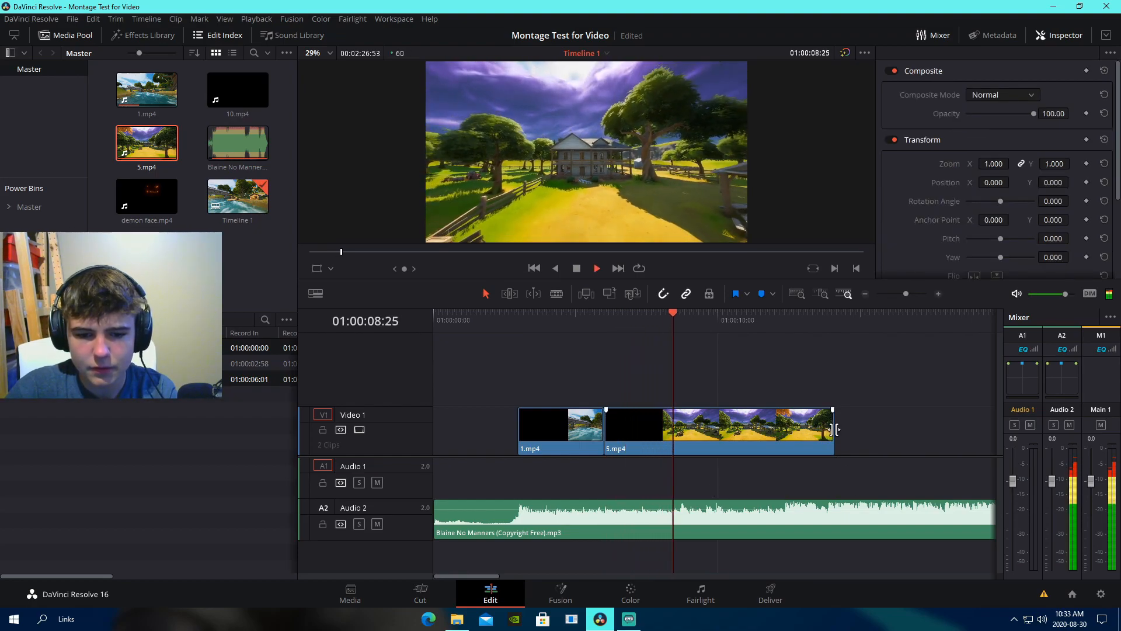
{"action": "key", "text": "space"}
{"action": "left_click", "coordinate": [690, 325]}
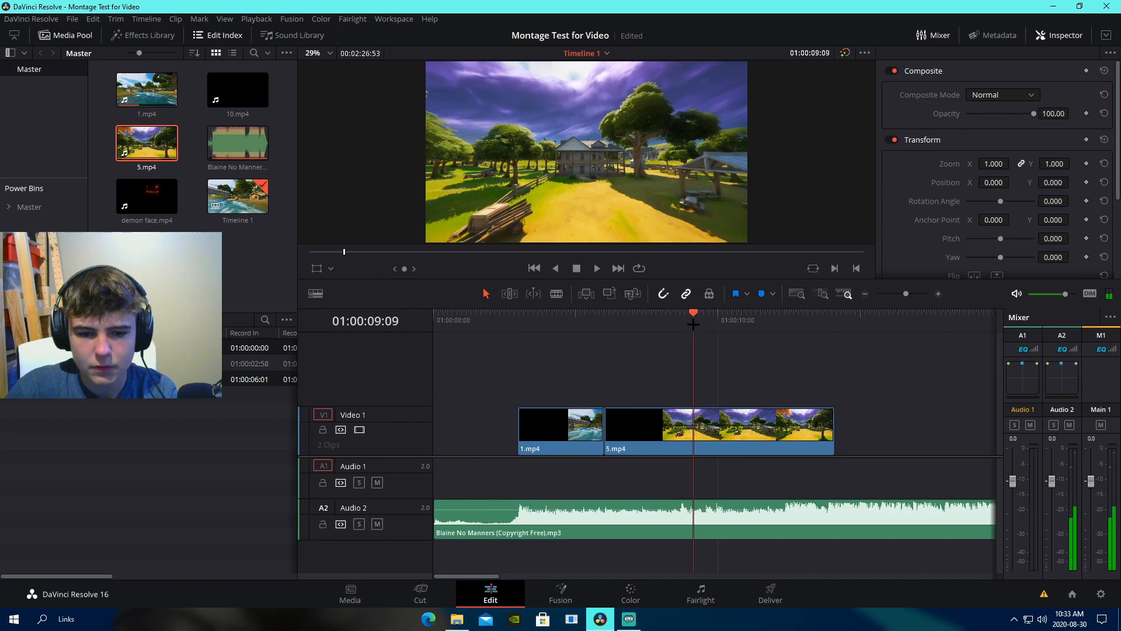
{"action": "left_click_drag", "start_coordinate": [833, 425], "coordinate": [689, 425]}
- Place 10.mp4 directly after 5.mp4 at 01:00:09:02, unlink it, and delete its audio from Audio 1
{"action": "left_click_drag", "start_coordinate": [237, 89], "coordinate": [713, 426]}
{"action": "right_click", "coordinate": [728, 440]}
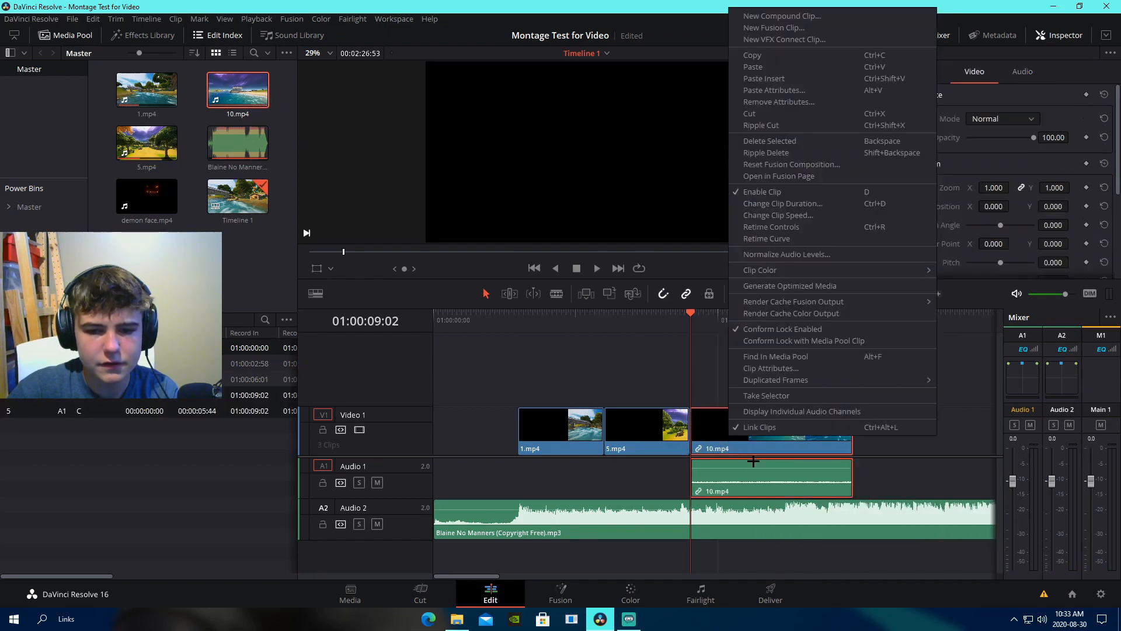
{"action": "left_click", "coordinate": [768, 427]}
{"action": "left_click", "coordinate": [793, 479]}
{"action": "key", "text": "BackSpace"}
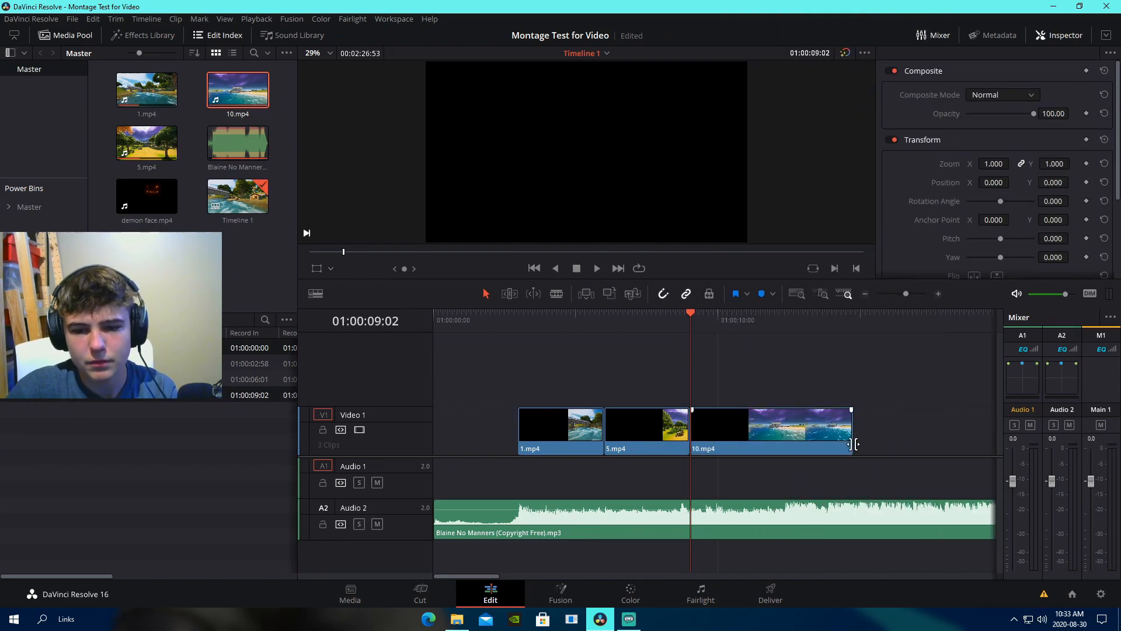
- Play to the beat at 01:00:12:24, then trim 10.mp4's start and end and reposition it directly after 5.mp4 so it ends on that beat
{"action": "key", "text": "space"}
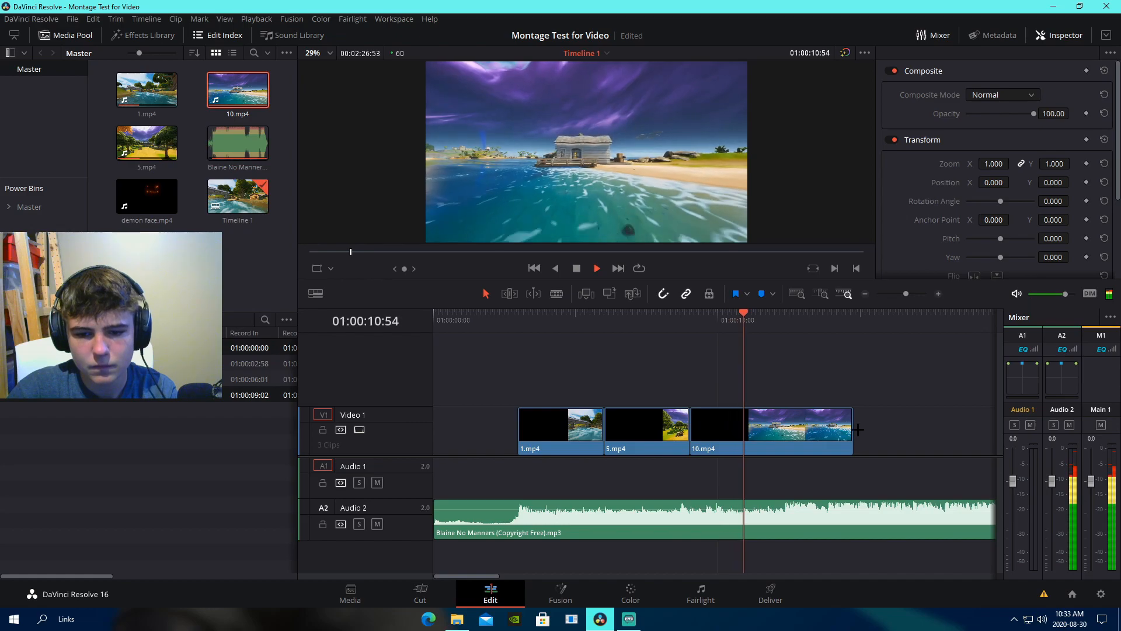
{"action": "key", "text": "space"}
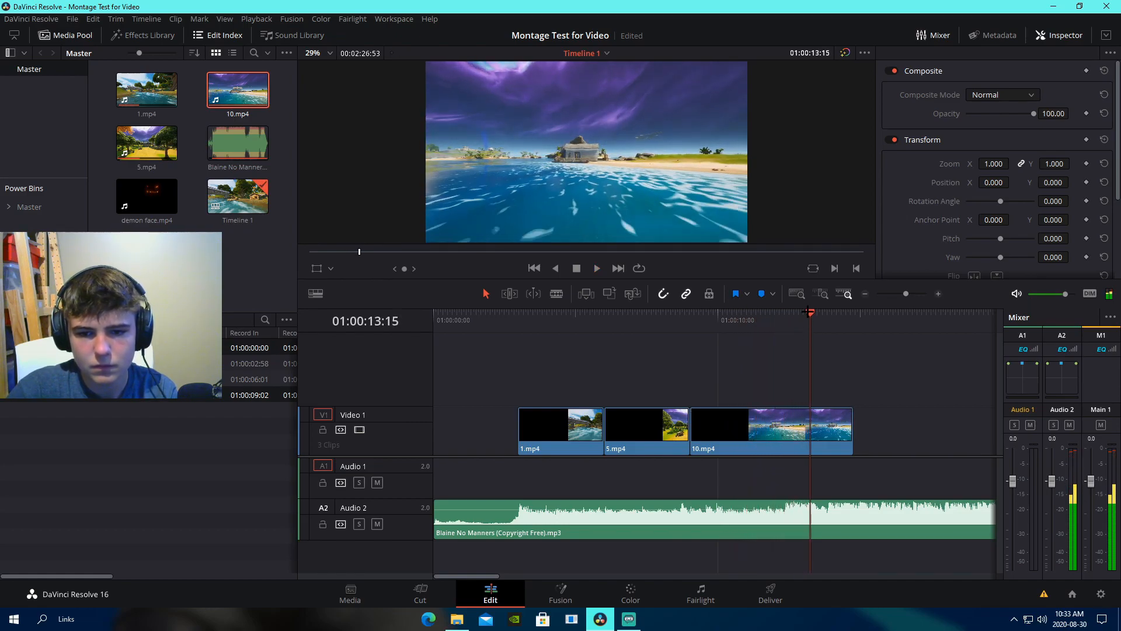
{"action": "left_click_drag", "start_coordinate": [808, 311], "coordinate": [787, 327]}
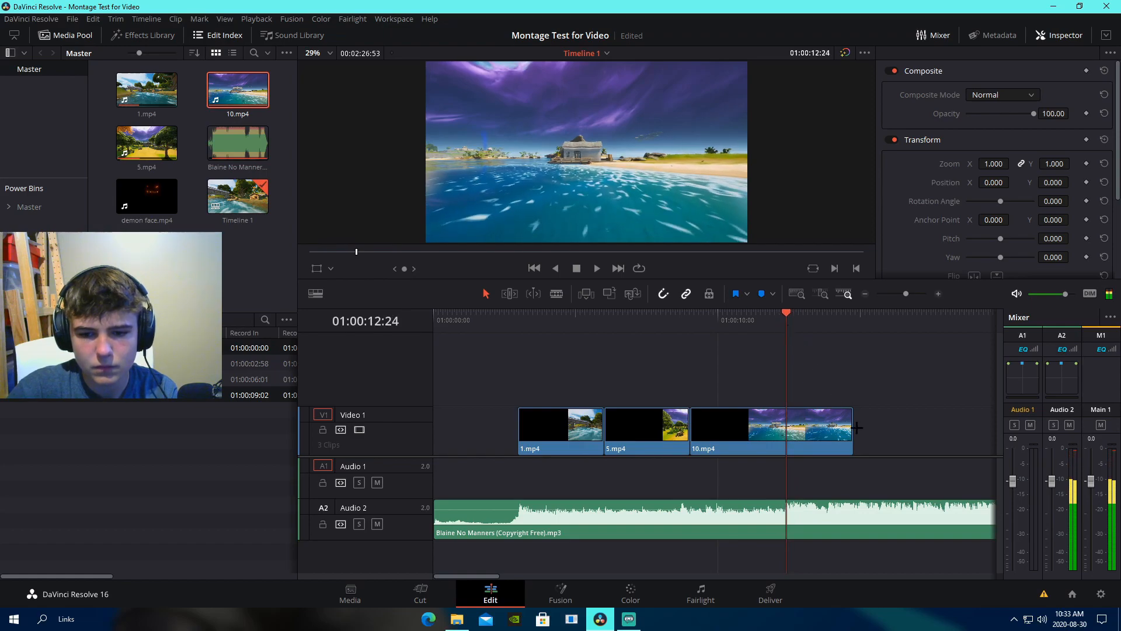
{"action": "left_click_drag", "start_coordinate": [856, 428], "coordinate": [722, 429]}
{"action": "left_click", "coordinate": [689, 326]}
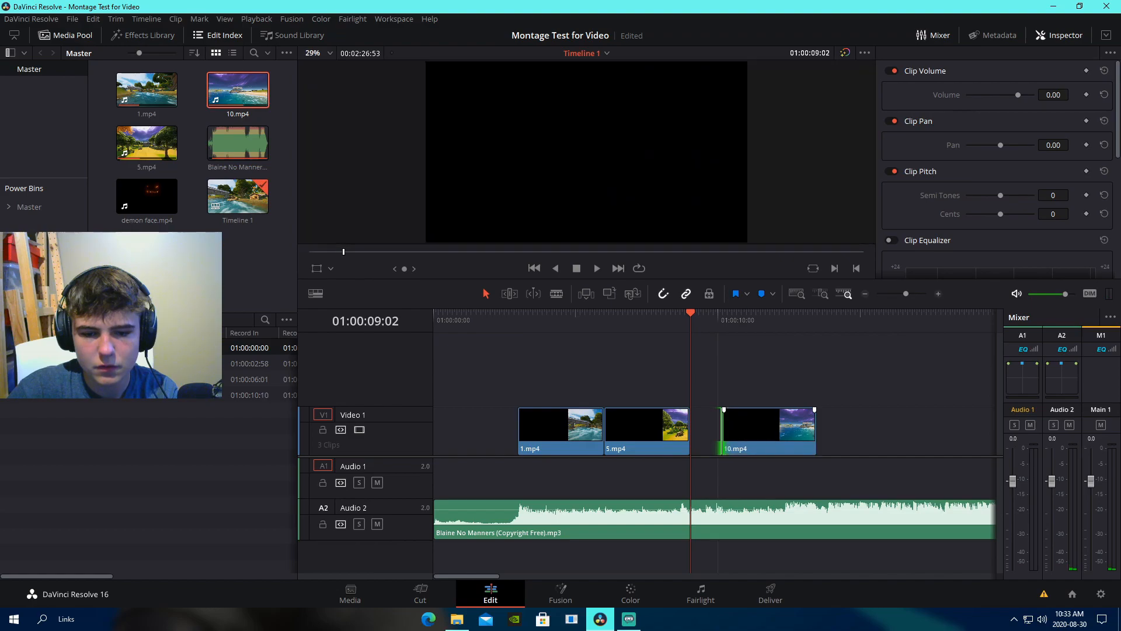
{"action": "mouse_move", "coordinate": [798, 432]}
{"action": "left_mouse_down"}
{"action": "mouse_move", "coordinate": [767, 432]}
{"action": "mouse_move", "coordinate": [786, 429]}
{"action": "left_mouse_up"}
- Trim the black lead-in off the start of 5.mp4, keeping the clip filling the space between 1.mp4 and 10.mp4
{"action": "left_click", "coordinate": [605, 315]}
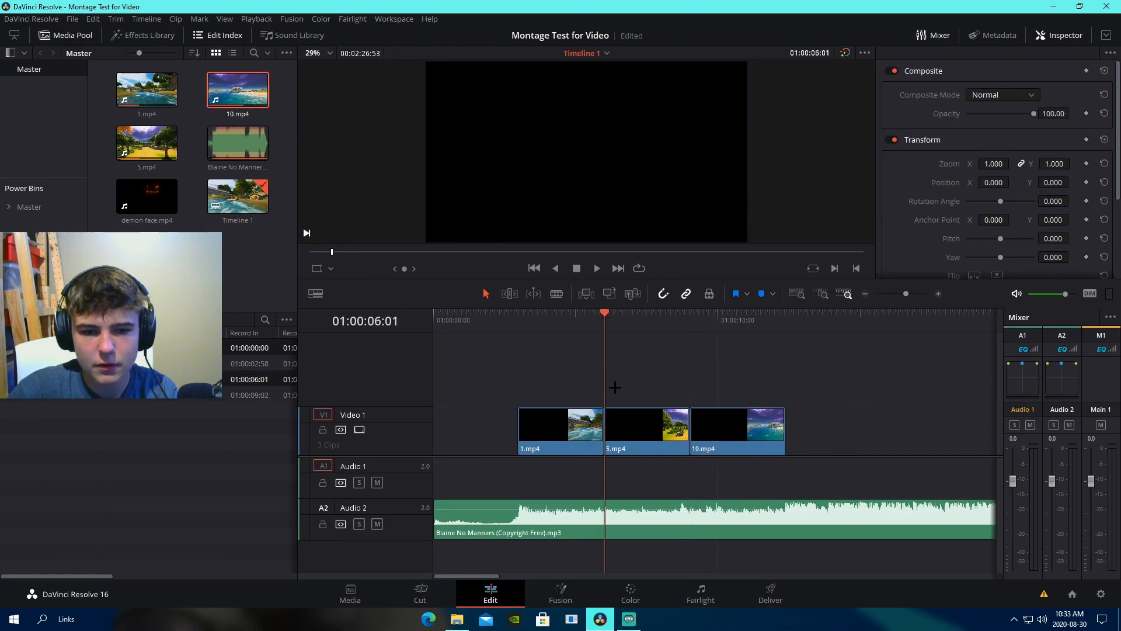
{"action": "left_click_drag", "start_coordinate": [608, 428], "coordinate": [607, 430]}
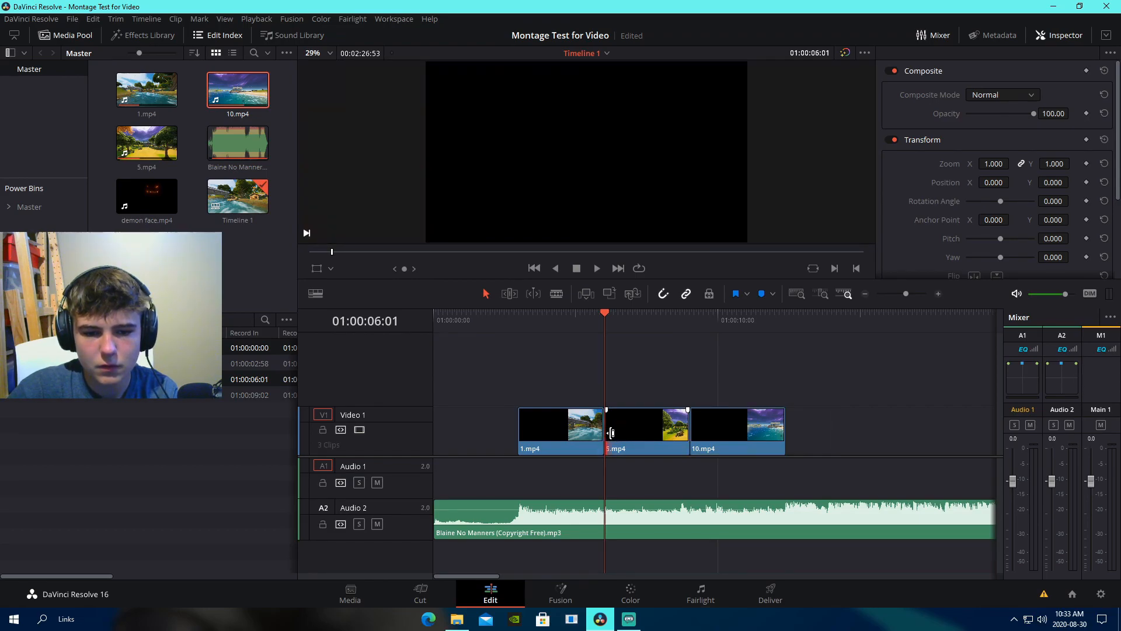
{"action": "left_click_drag", "start_coordinate": [605, 315], "coordinate": [539, 315]}
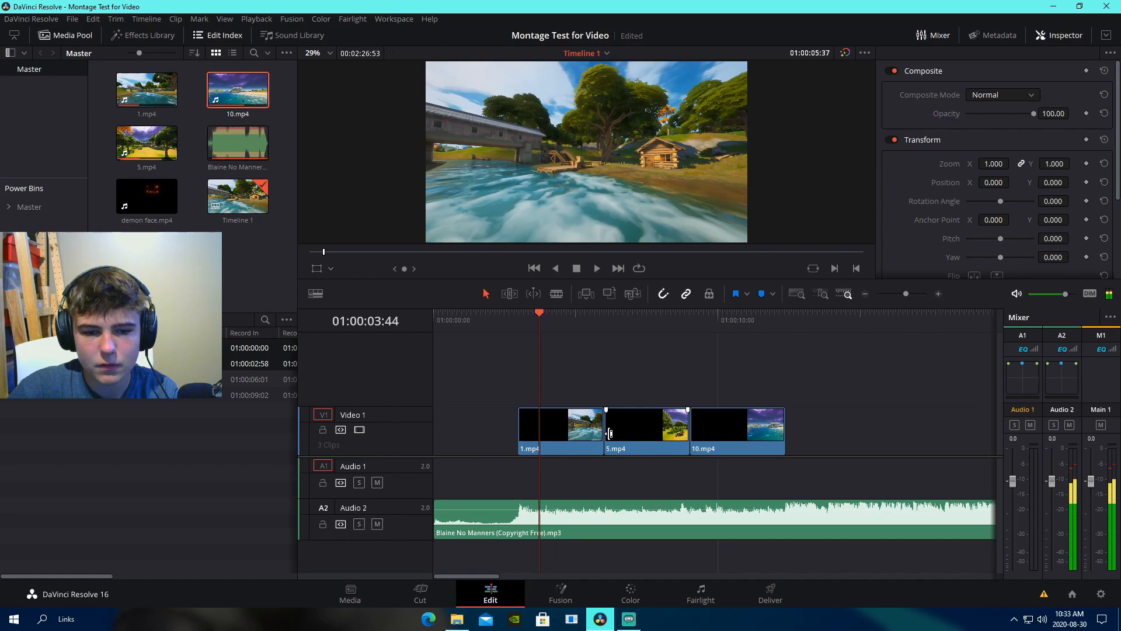
{"action": "left_click_drag", "start_coordinate": [610, 433], "coordinate": [691, 434]}
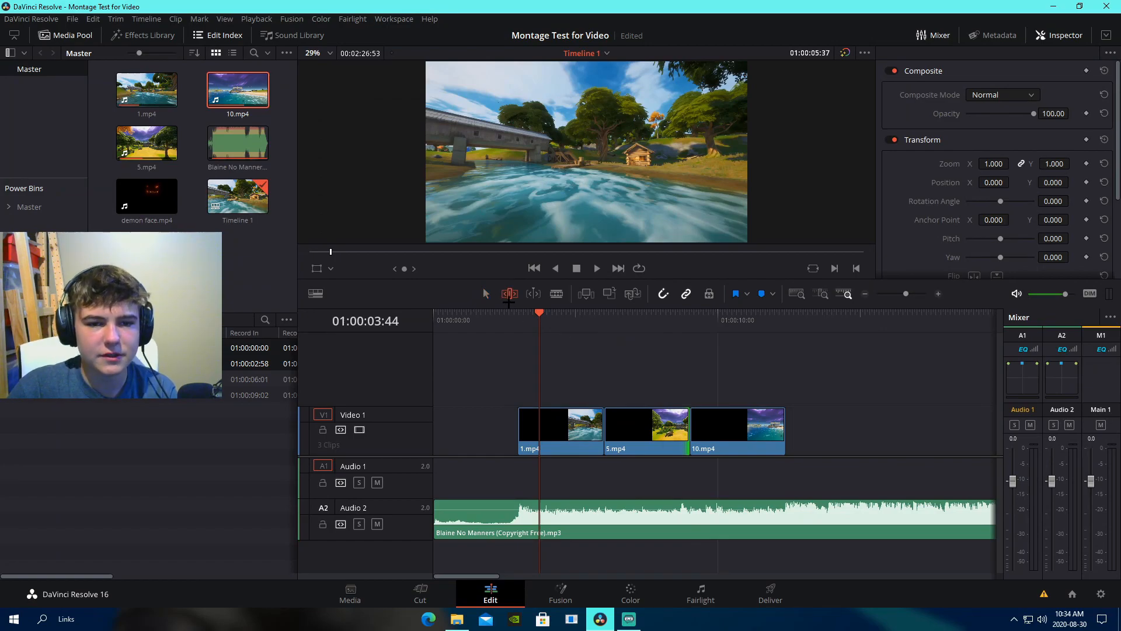
- Play back the cuts from 1.mp4 into 10.mp4 and return to the start of 5.mp4 at 01:00:06:01
{"action": "key", "text": "space"}
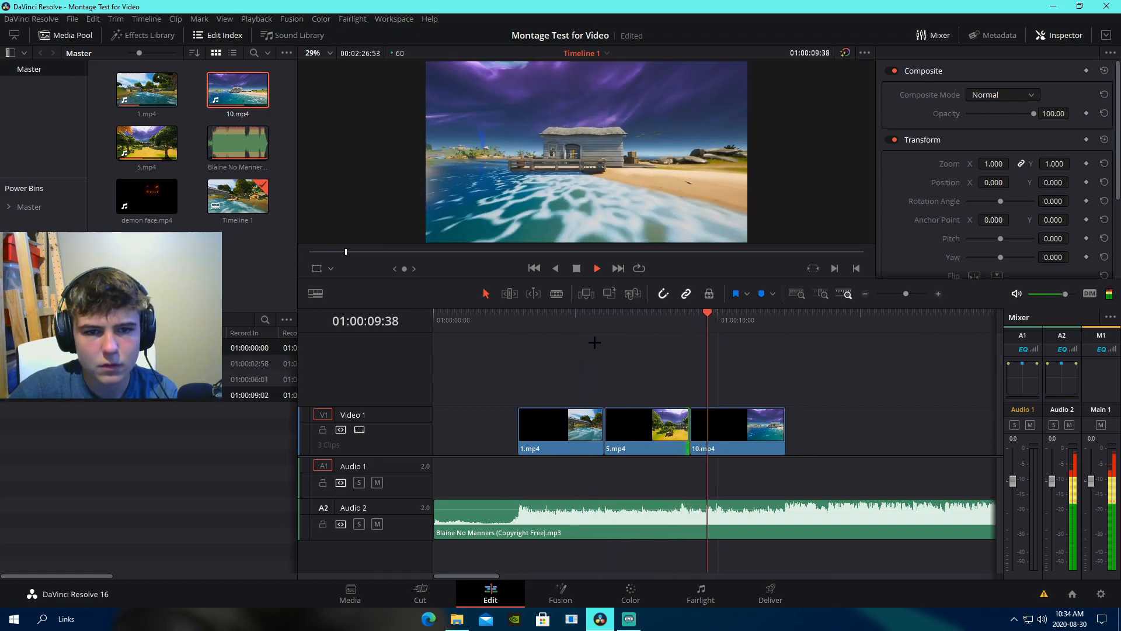
{"action": "key", "text": "space"}
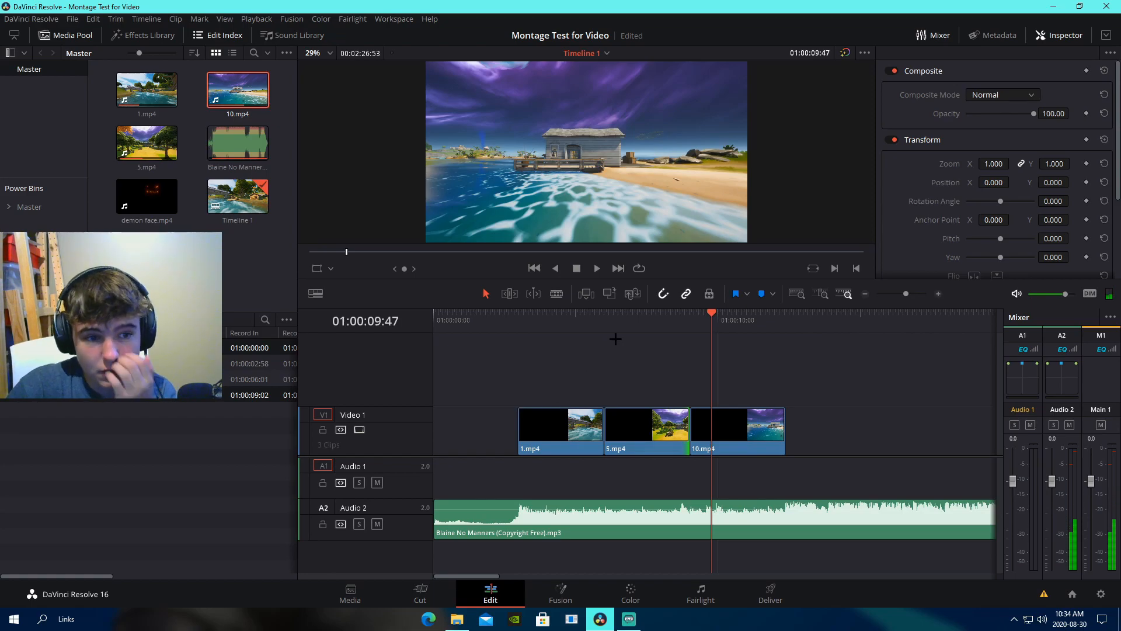
{"action": "key", "text": "Up"}
{"action": "key", "text": "Up"}
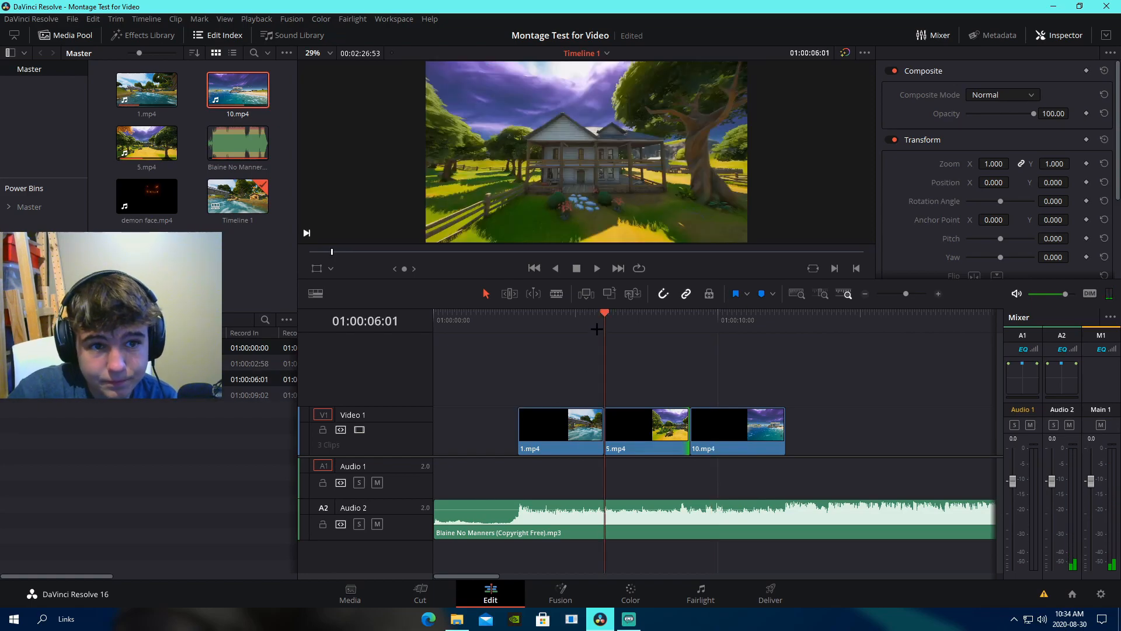
- Check the timeline and playback frame rates in the project settings, leaving the settings unchanged
{"action": "left_click", "coordinate": [92, 19]}
{"action": "left_click", "coordinate": [92, 19]}
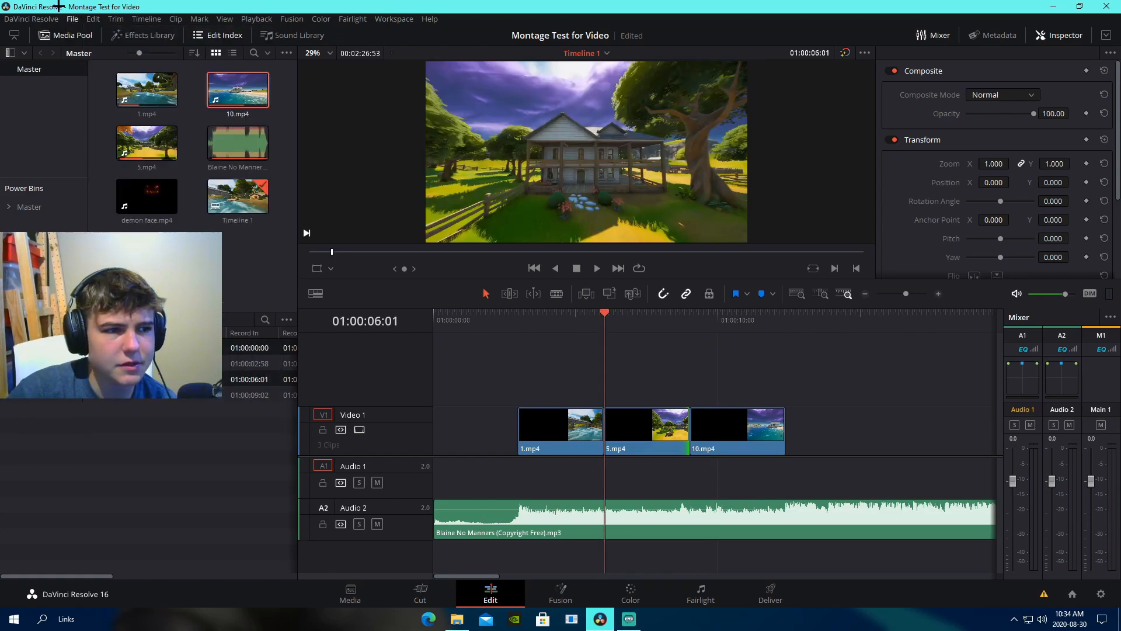
{"action": "left_click", "coordinate": [73, 19]}
{"action": "left_click", "coordinate": [140, 290]}
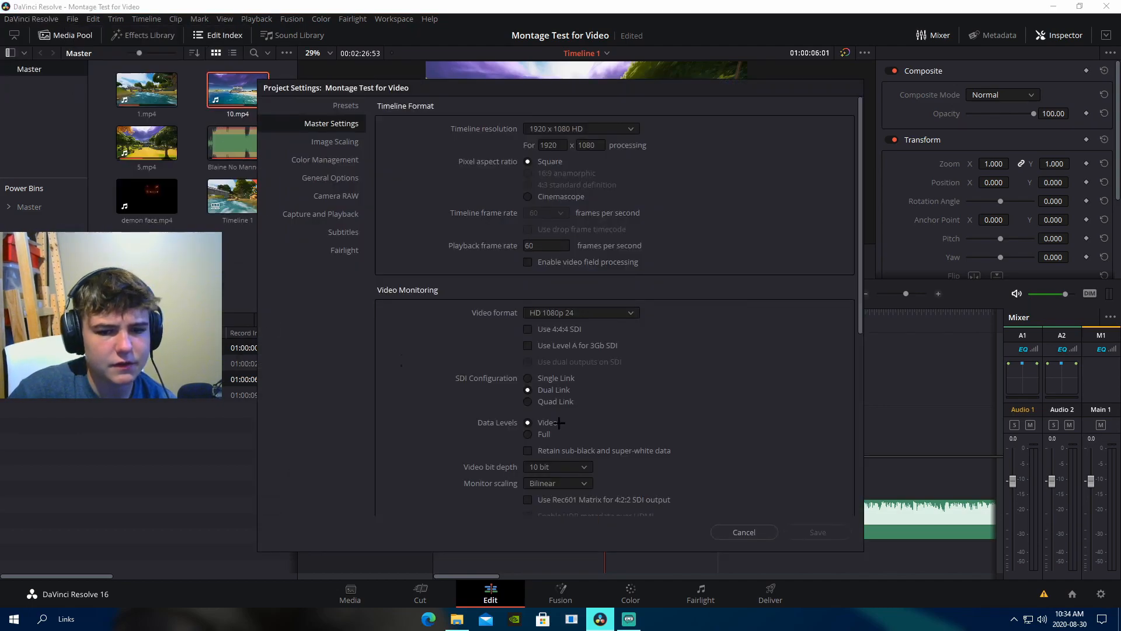
{"action": "left_click", "coordinate": [765, 532]}
- Shift 5.mp4 and 10.mp4 together along Video 1 so 5.mp4 starts at 01:00:07:43, leaving a gap after 1.mp4
{"action": "key", "text": "Up"}
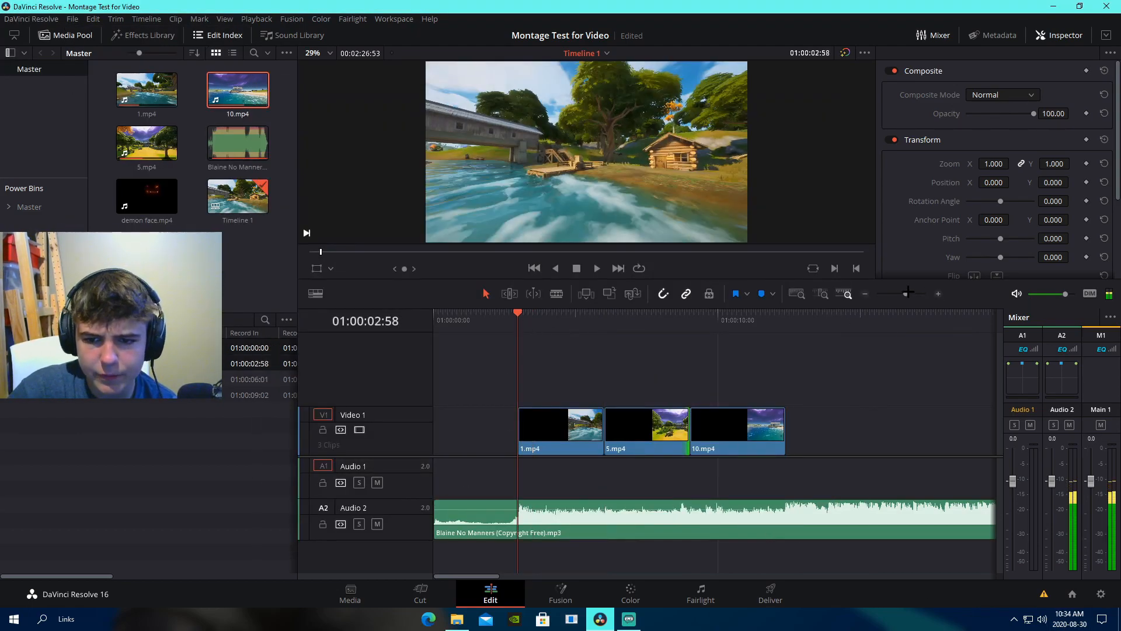
{"action": "left_click_drag", "start_coordinate": [905, 294], "coordinate": [908, 294]}
{"action": "left_click_drag", "start_coordinate": [857, 464], "coordinate": [857, 464]}
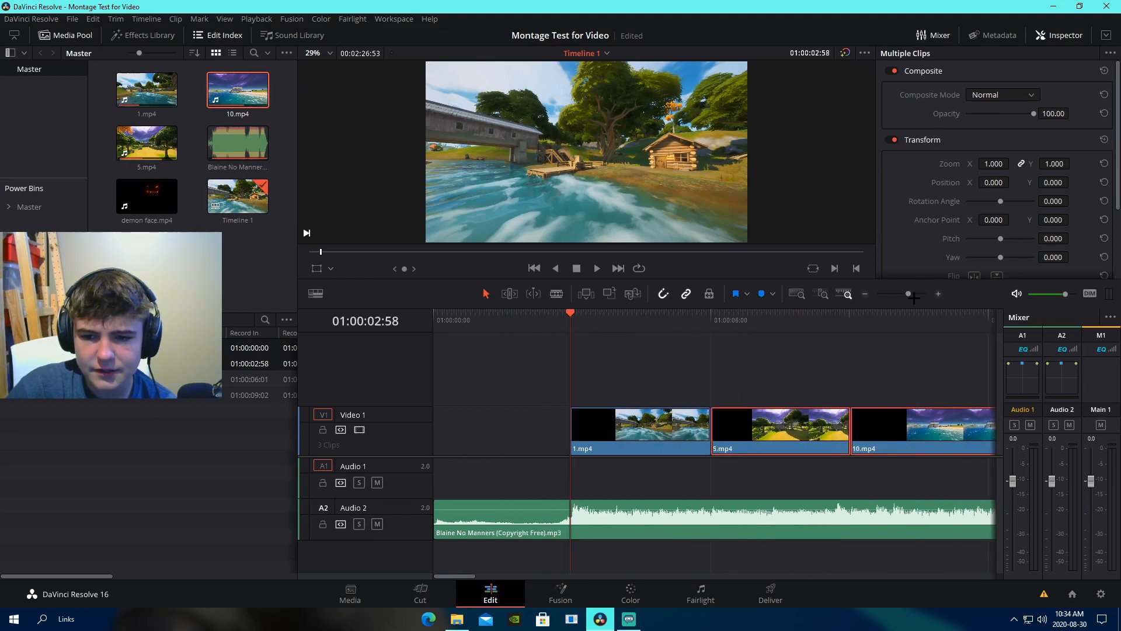
{"action": "left_click_drag", "start_coordinate": [908, 294], "coordinate": [907, 294]}
{"action": "left_click_drag", "start_coordinate": [690, 440], "coordinate": [745, 439]}
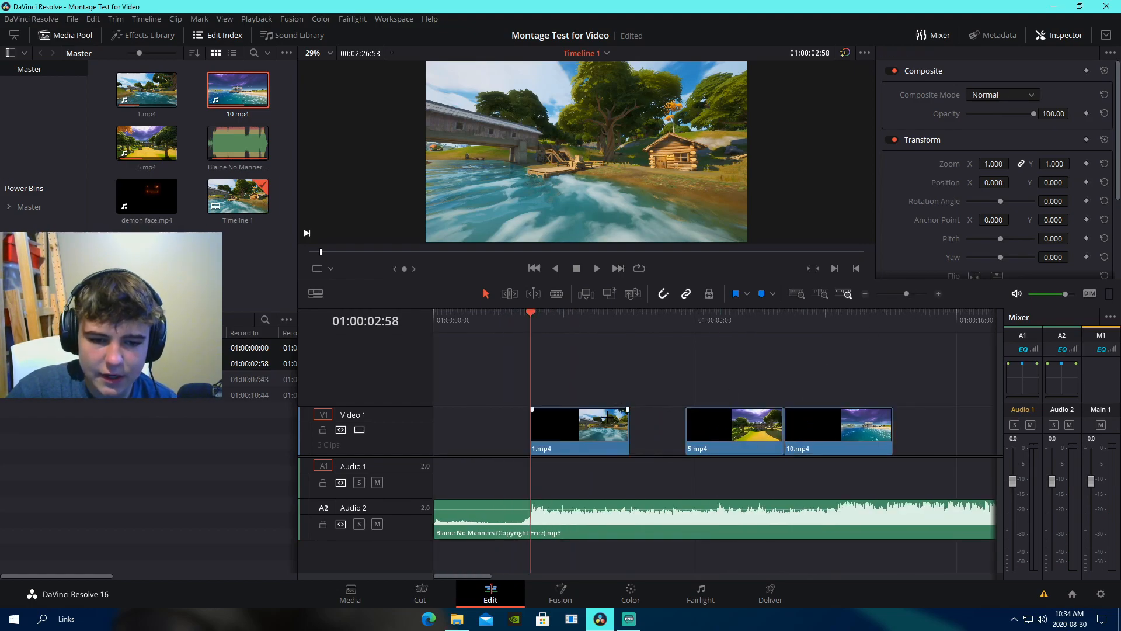
- Show the retime controls on 1.mp4 and add a speed point near its start at 01:00:03:18
{"action": "left_click_drag", "start_coordinate": [904, 293], "coordinate": [911, 293]}
{"action": "right_click", "coordinate": [652, 433]}
{"action": "left_click", "coordinate": [700, 281]}
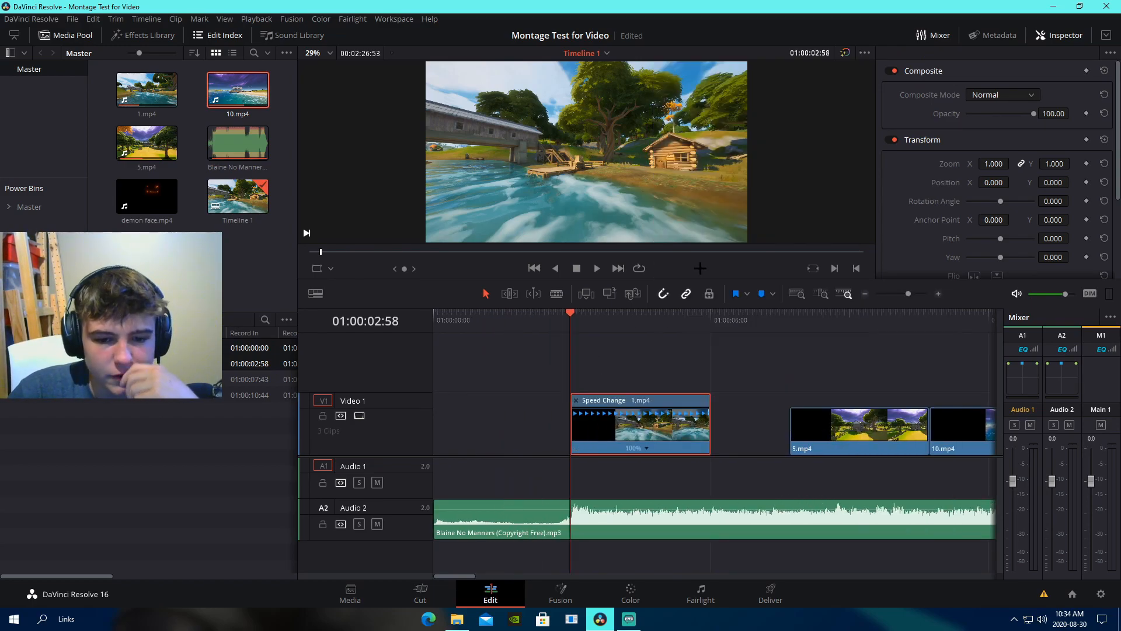
{"action": "left_click_drag", "start_coordinate": [907, 293], "coordinate": [908, 293]}
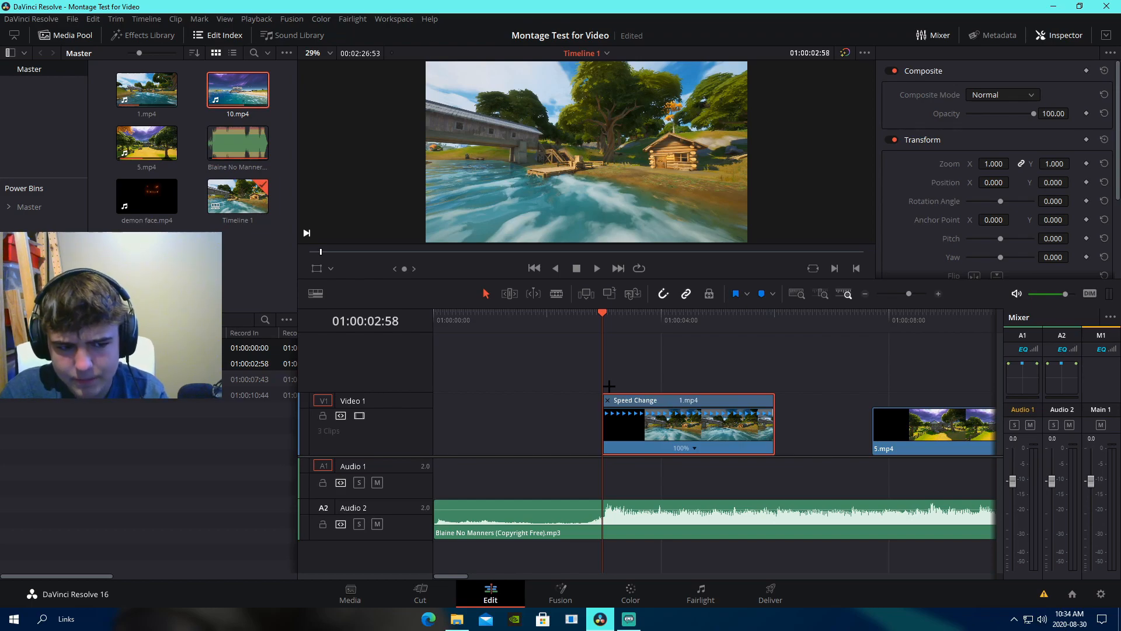
{"action": "key", "text": "space"}
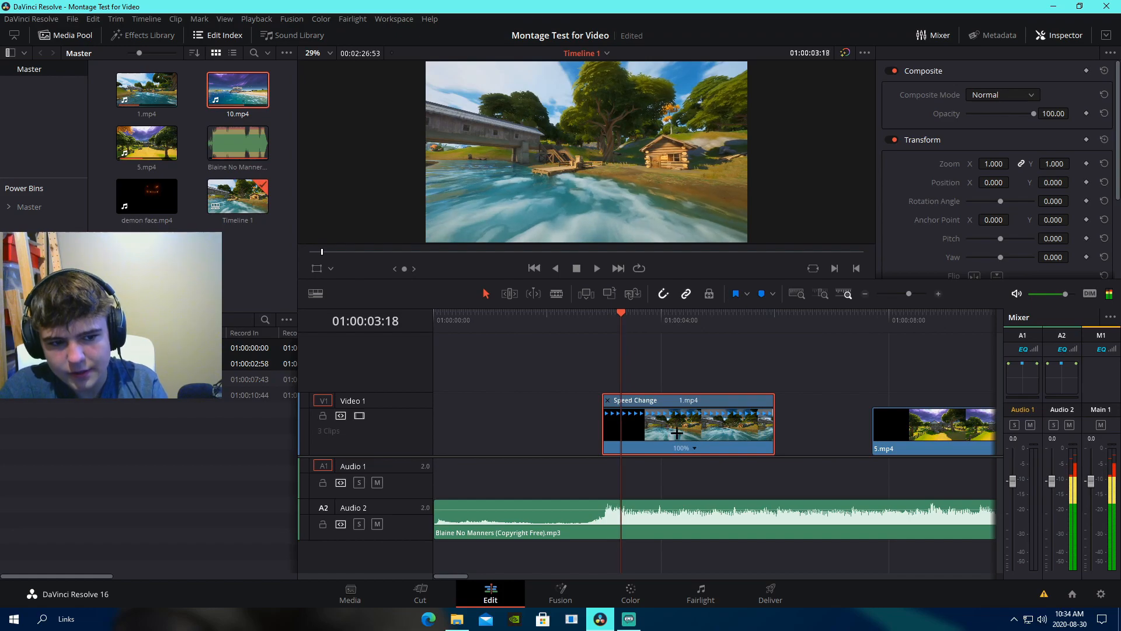
{"action": "left_click", "coordinate": [685, 451]}
{"action": "left_click", "coordinate": [713, 464]}
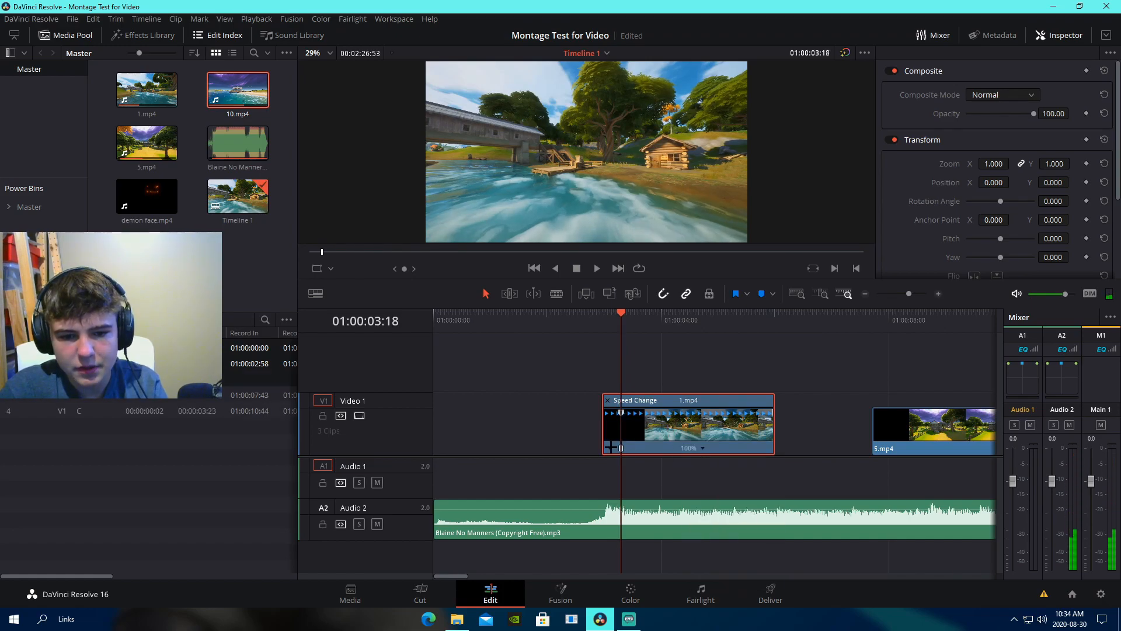
- Step back from the end of 1.mp4 to 01:00:05:41 and add a second speed point there
{"action": "left_click", "coordinate": [774, 313]}
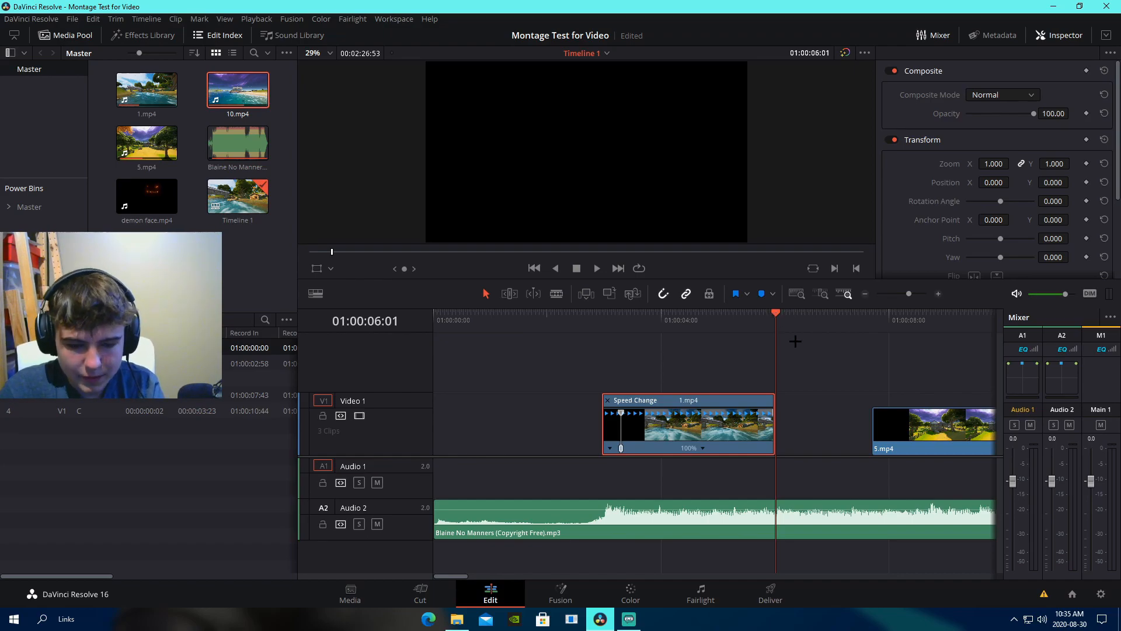
{"action": "key", "text": "j"}
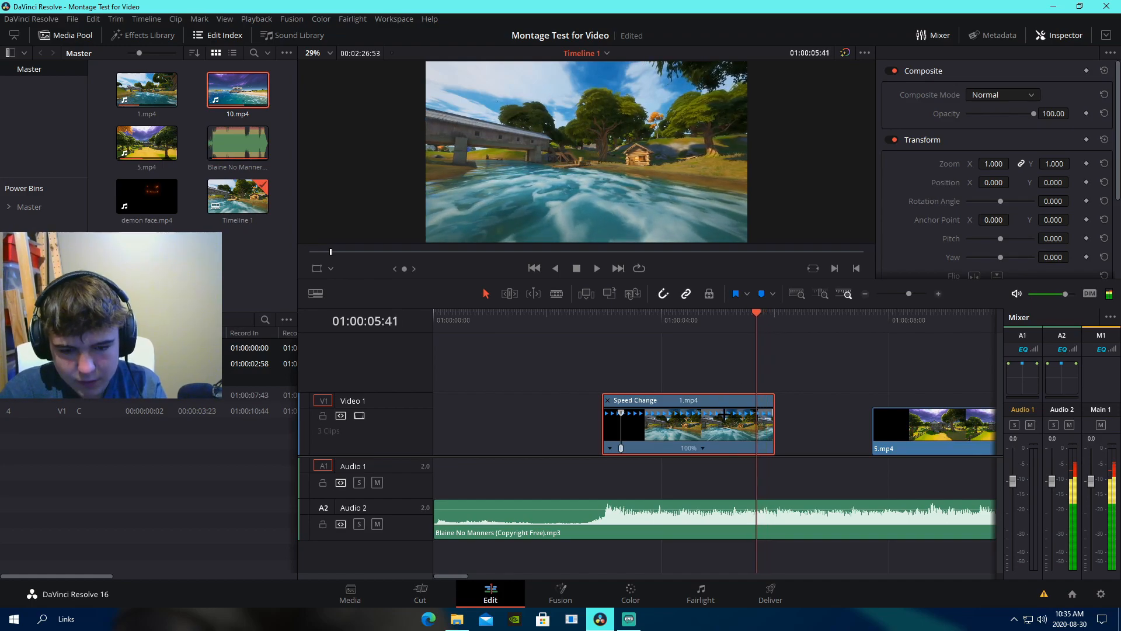
{"action": "right_click", "coordinate": [703, 446]}
{"action": "left_click", "coordinate": [724, 466]}
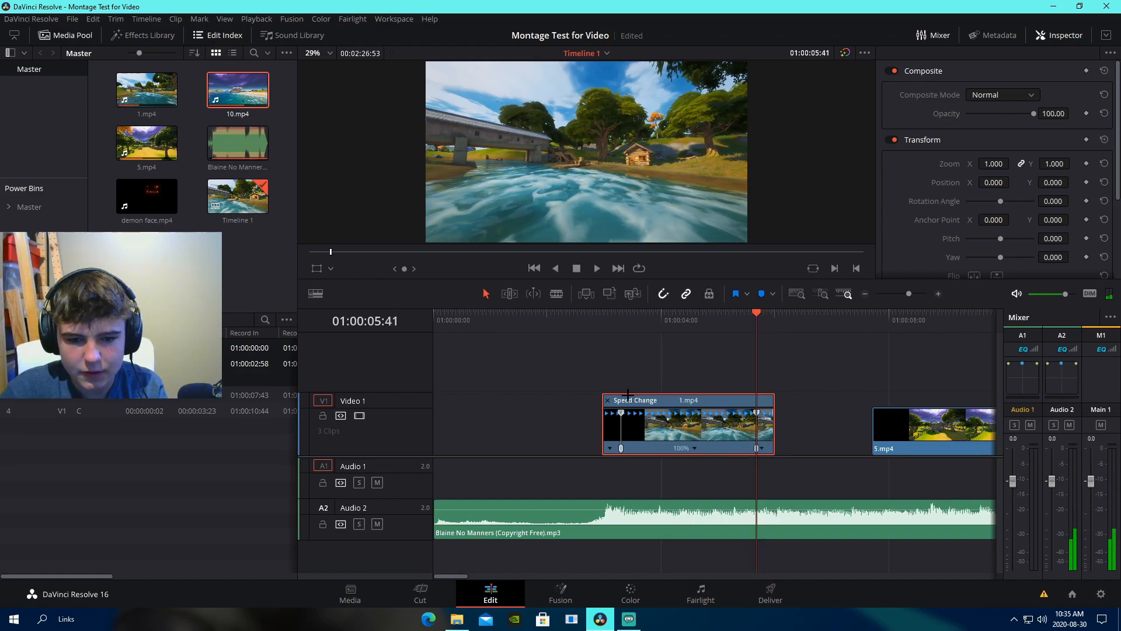
- Change the speed of the first and last segments of 1.mp4 to 200%
{"action": "left_click", "coordinate": [623, 324]}
{"action": "scroll", "coordinate": [668, 448], "scroll_direction": "up", "scroll_amount": 1}
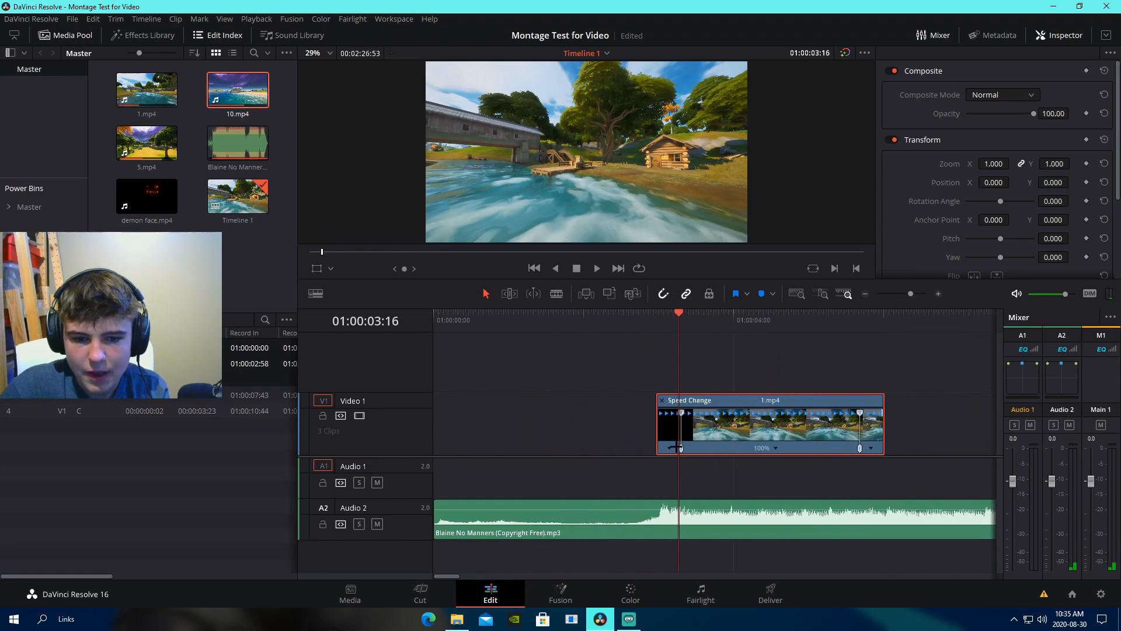
{"action": "right_click", "coordinate": [669, 448]}
{"action": "mouse_move", "coordinate": [718, 492]}
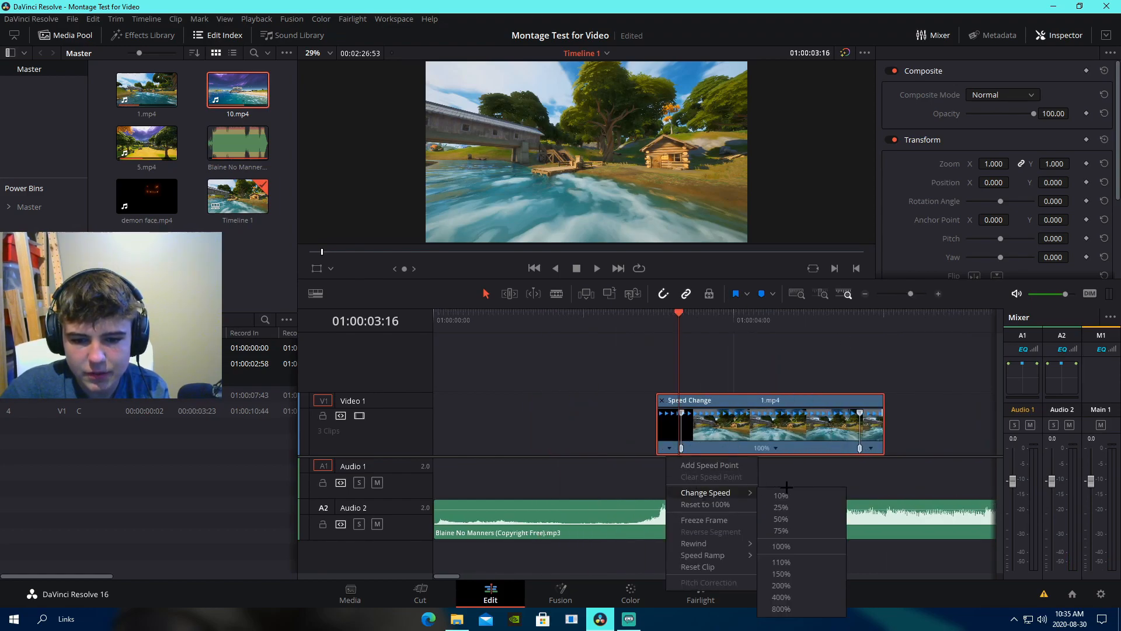
{"action": "left_click", "coordinate": [782, 585]}
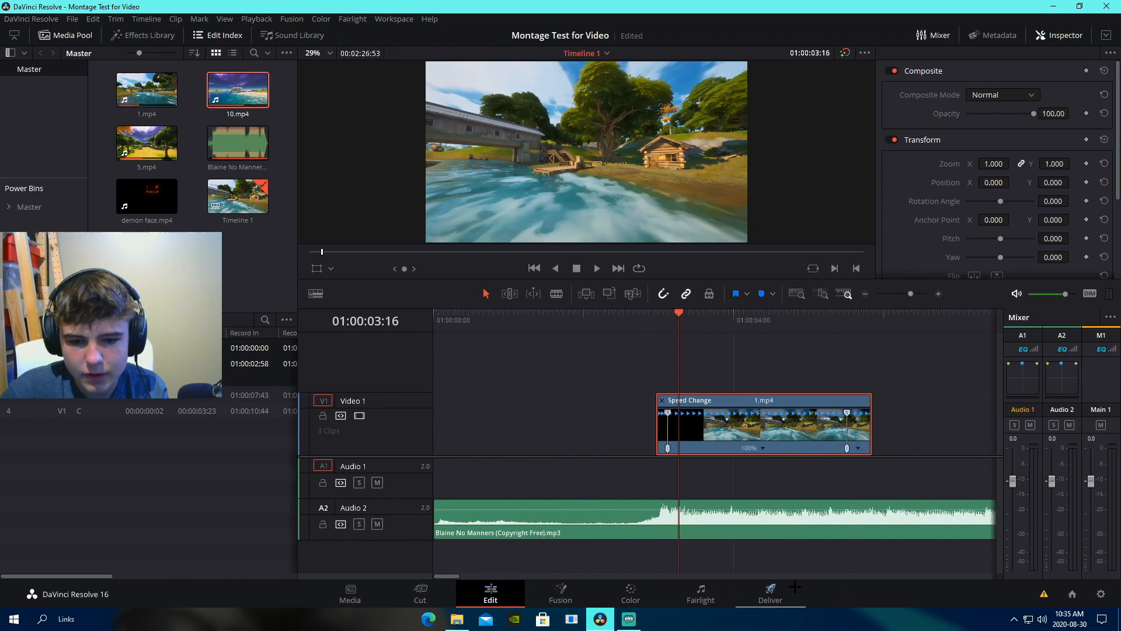
{"action": "double_click", "coordinate": [854, 448]}
{"action": "right_click", "coordinate": [854, 448]}
{"action": "mouse_move", "coordinate": [905, 492]}
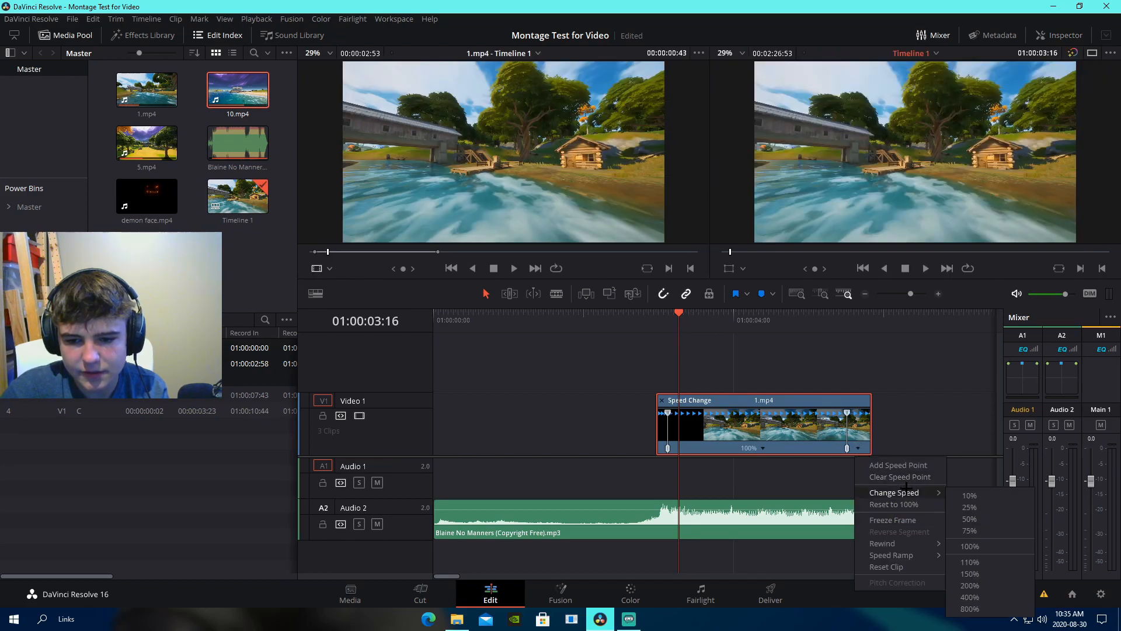
{"action": "left_click", "coordinate": [970, 585]}
- Move 5.mp4 back so it starts directly after the shortened 1.mp4 at 01:00:05:41
{"action": "left_click", "coordinate": [858, 315]}
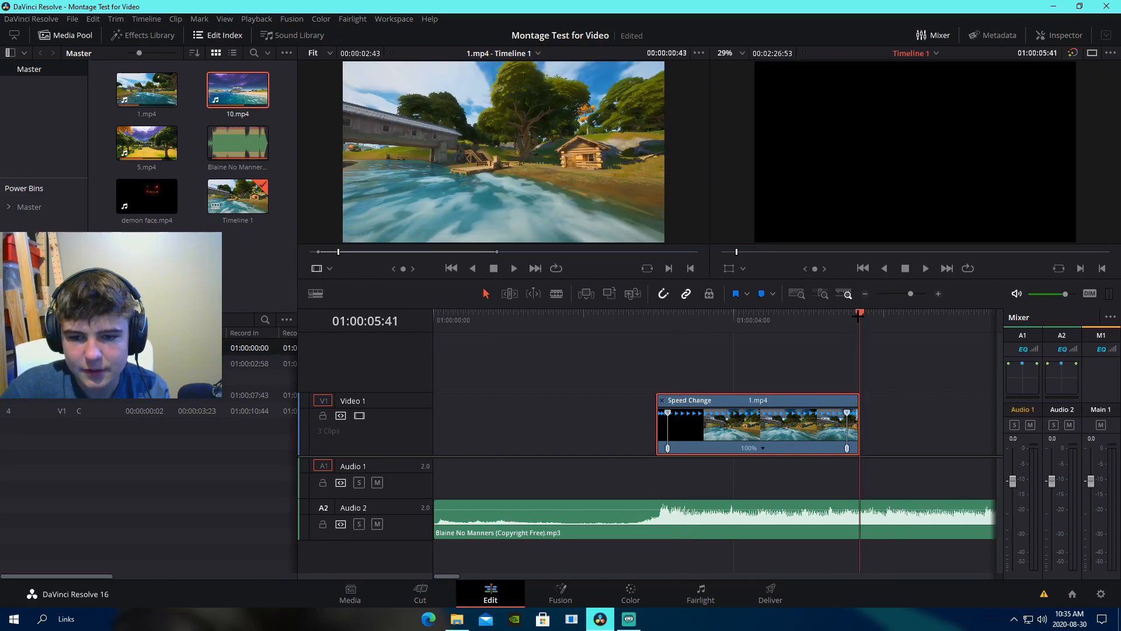
{"action": "left_click_drag", "start_coordinate": [910, 293], "coordinate": [907, 294]}
{"action": "left_click_drag", "start_coordinate": [734, 426], "coordinate": [668, 426]}
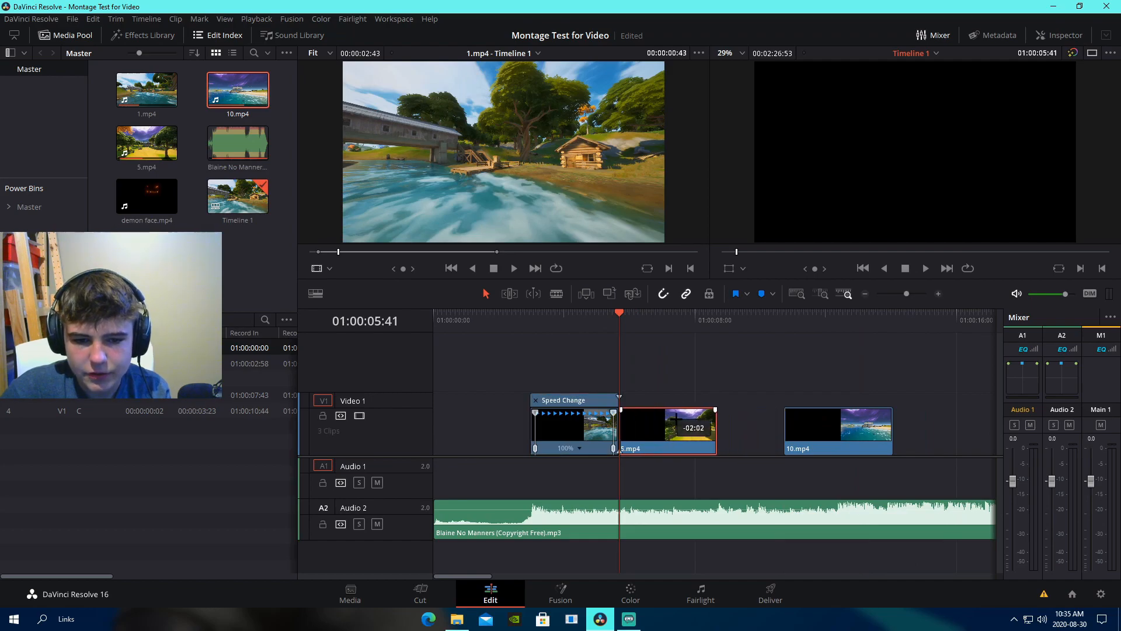
- Show the retime controls on 5.mp4 and add a speed point near its start at 01:00:06:01
{"action": "left_click_drag", "start_coordinate": [901, 293], "coordinate": [905, 295]}
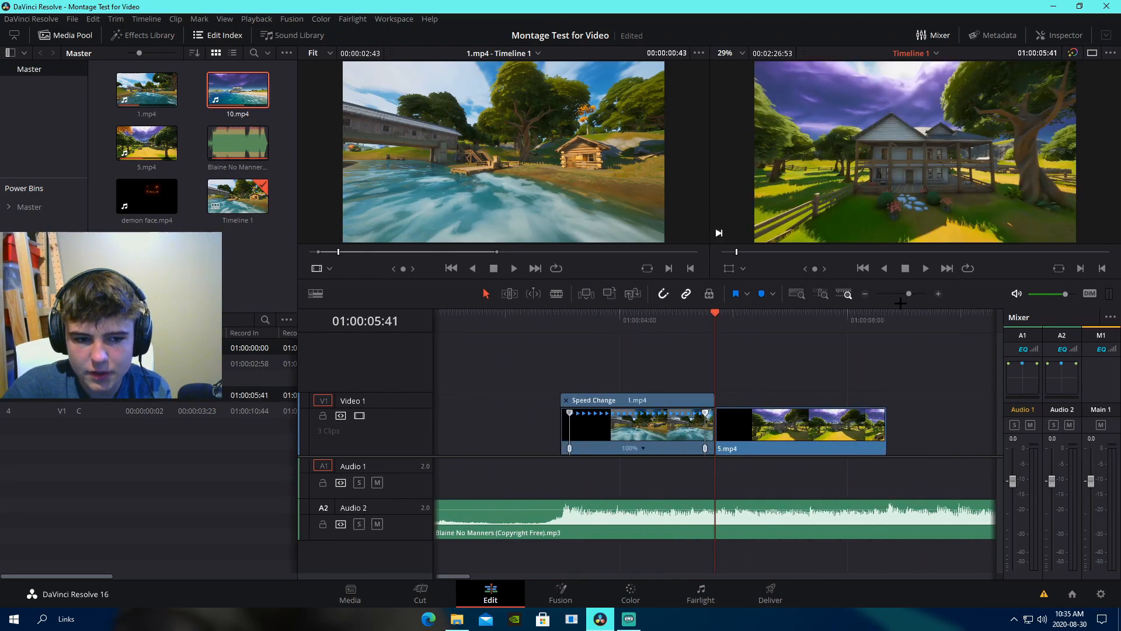
{"action": "key", "text": "space"}
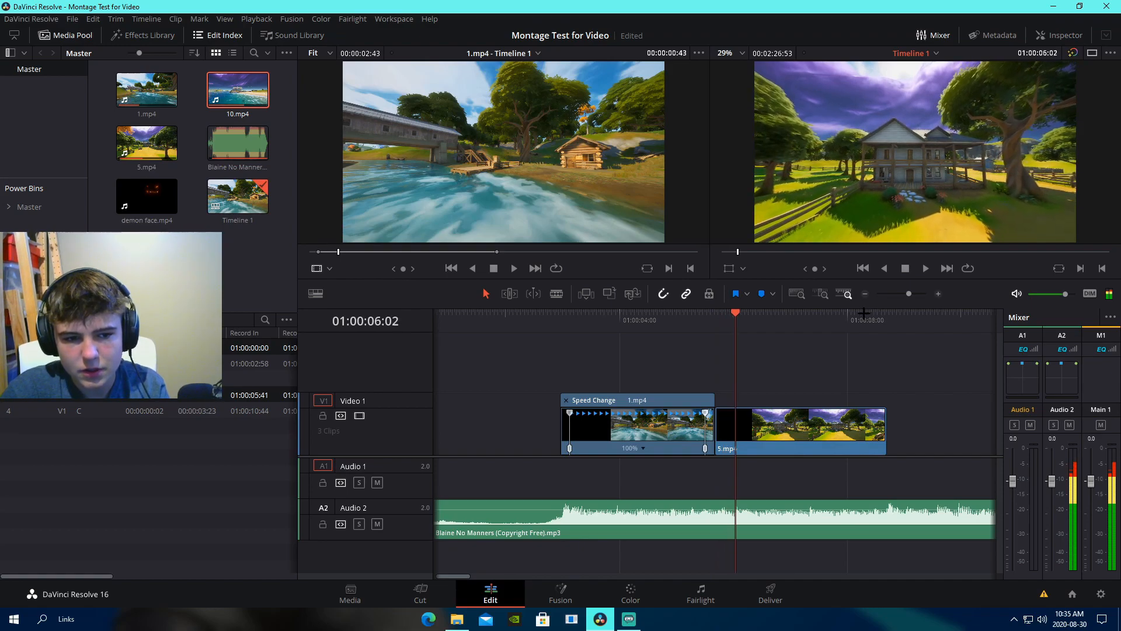
{"action": "right_click", "coordinate": [748, 437]}
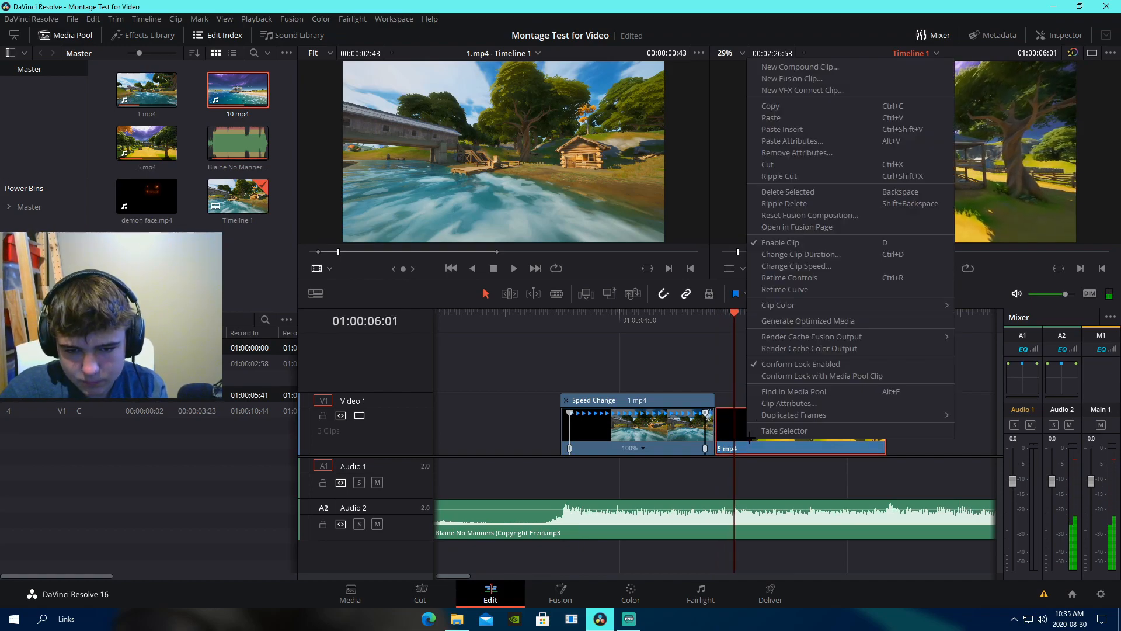
{"action": "left_click", "coordinate": [788, 277]}
{"action": "left_click", "coordinate": [805, 447]}
{"action": "left_click", "coordinate": [829, 503]}
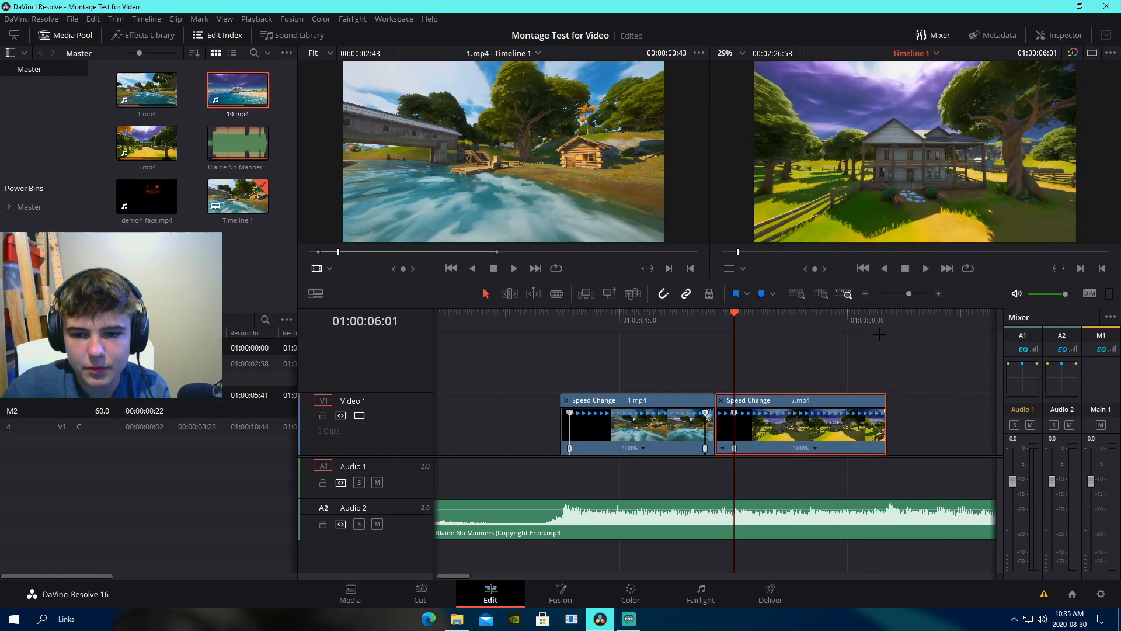
- Step back from the end of 5.mp4 to 01:00:08:22 and add a second speed point there
{"action": "left_click", "coordinate": [885, 322]}
{"action": "key", "text": "j"}
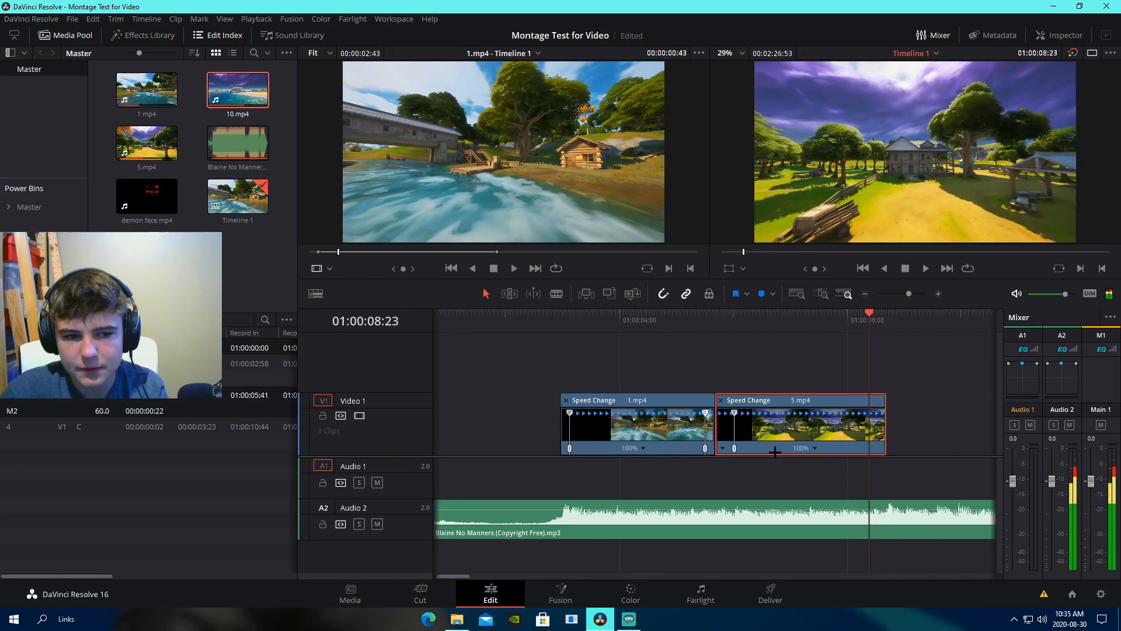
{"action": "left_click", "coordinate": [814, 448]}
{"action": "left_click", "coordinate": [829, 465]}
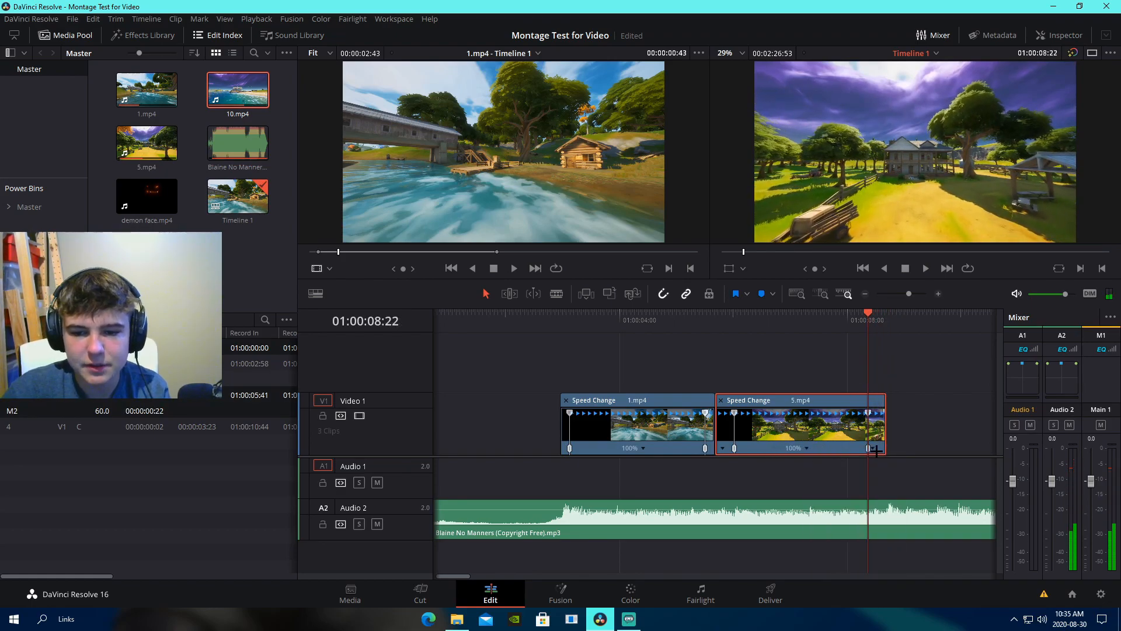
- Change the speed of the last and first segments of 5.mp4 to 200%
{"action": "left_click", "coordinate": [872, 448]}
{"action": "mouse_move", "coordinate": [908, 493]}
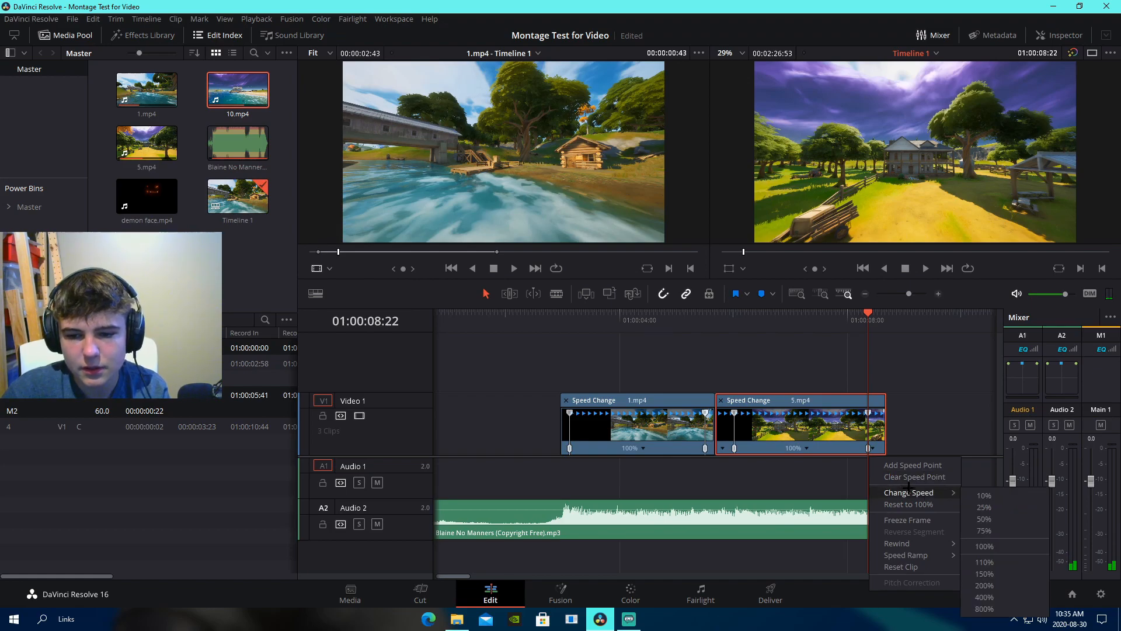
{"action": "left_click", "coordinate": [984, 584]}
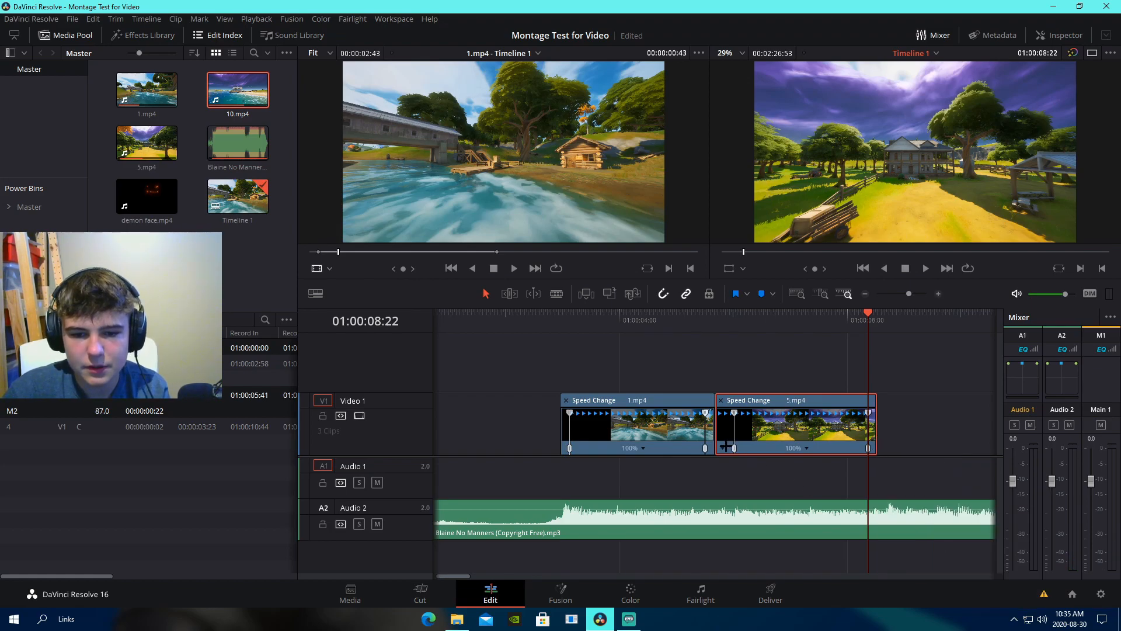
{"action": "left_click", "coordinate": [726, 447]}
{"action": "mouse_move", "coordinate": [759, 506]}
{"action": "left_click", "coordinate": [838, 581]}
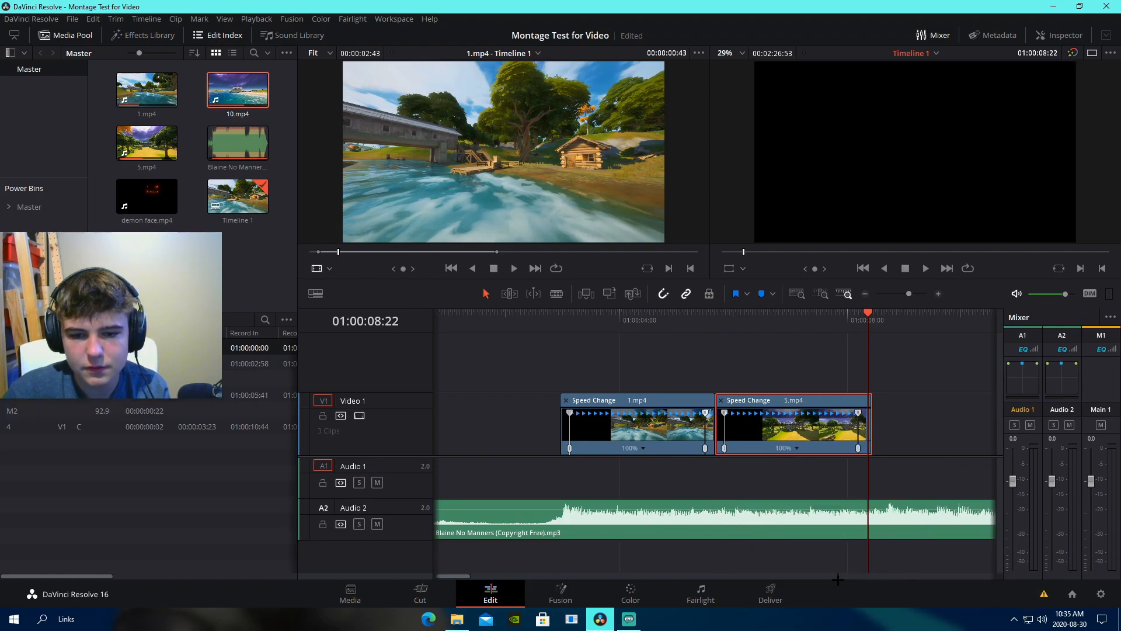
- Move 10.mp4 back so it starts directly after the shortened 5.mp4 at 01:00:08:22
{"action": "left_click_drag", "start_coordinate": [909, 293], "coordinate": [908, 297]}
{"action": "left_click_drag", "start_coordinate": [884, 423], "coordinate": [779, 425]}
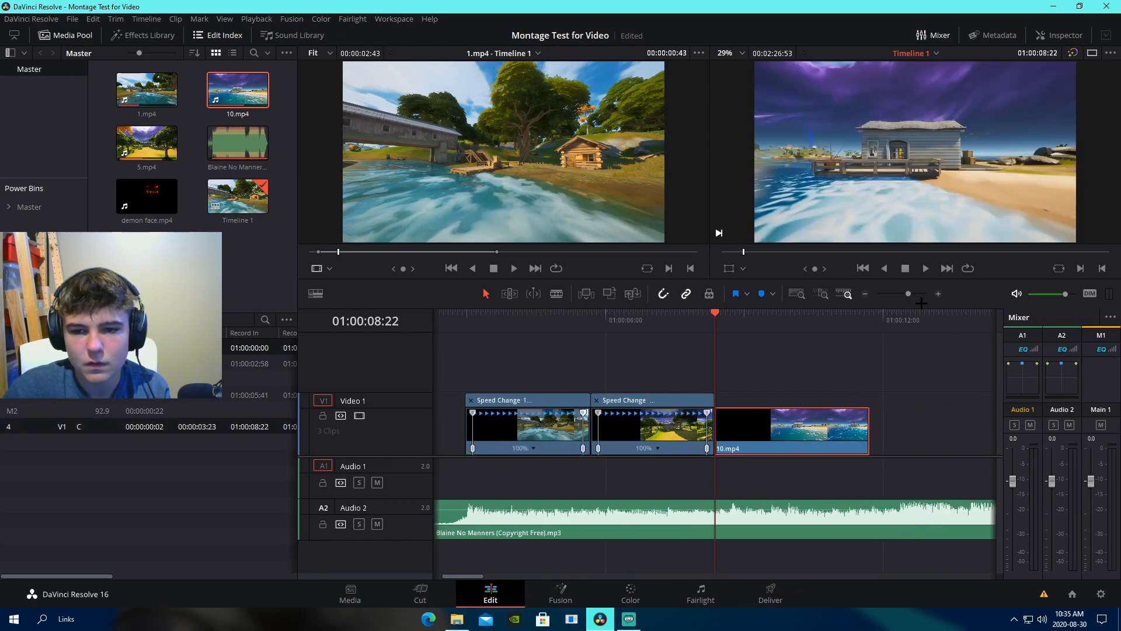
{"action": "left_click_drag", "start_coordinate": [908, 294], "coordinate": [909, 316]}
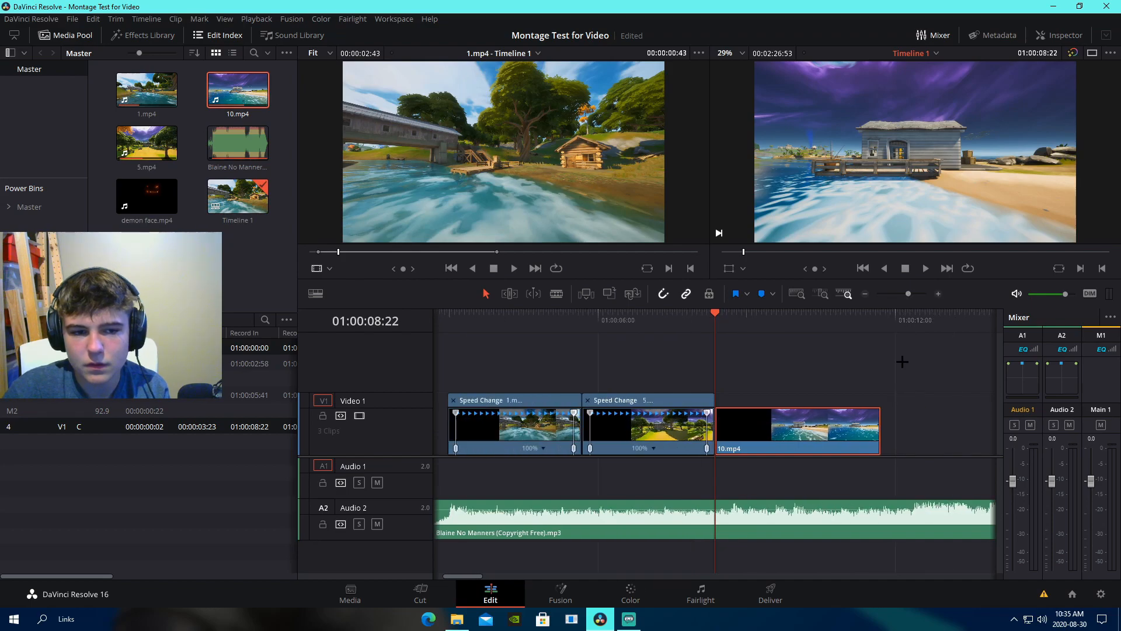
- Play to the beat at 01:00:08:42, show the retime controls on 10.mp4 and add a speed point there
{"action": "left_click", "coordinate": [902, 362]}
{"action": "key", "text": "space"}
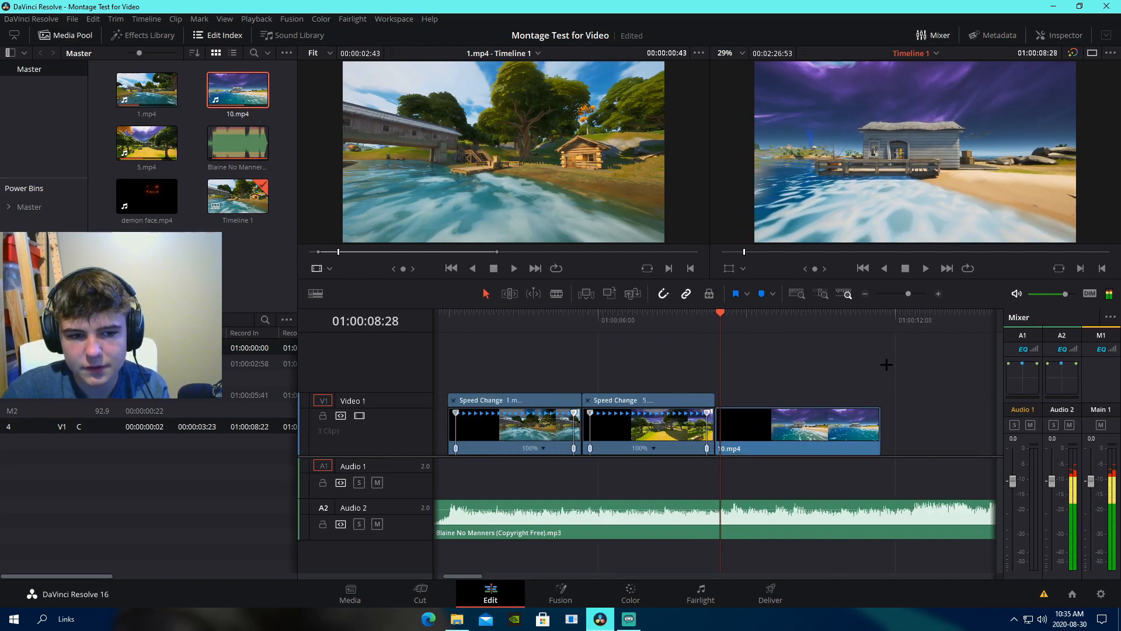
{"action": "key", "text": "space"}
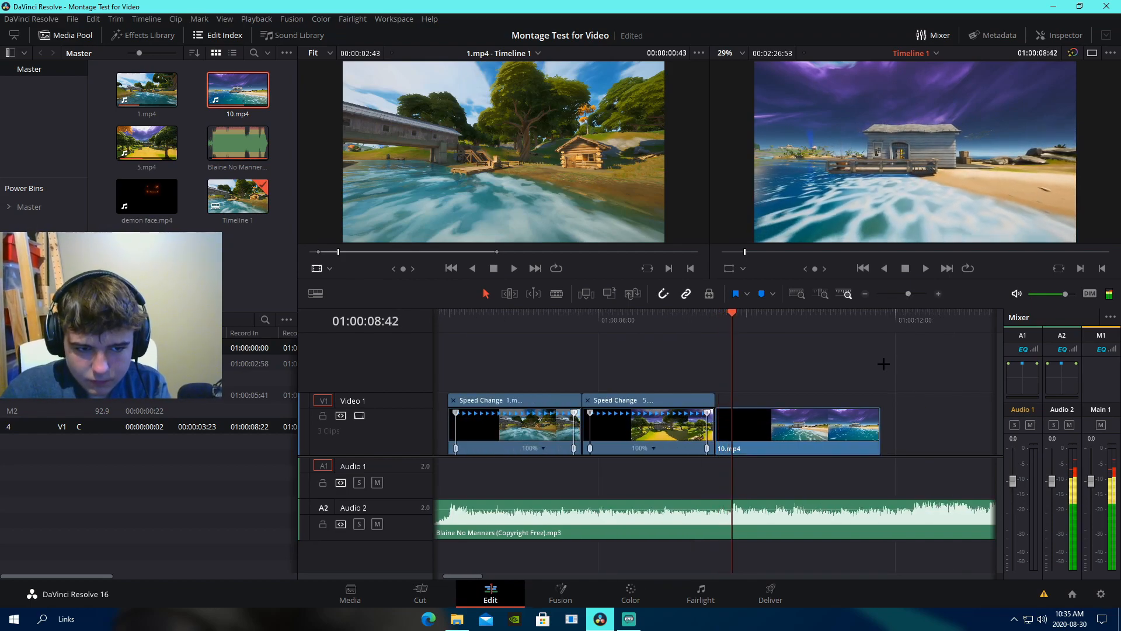
{"action": "right_click", "coordinate": [746, 437]}
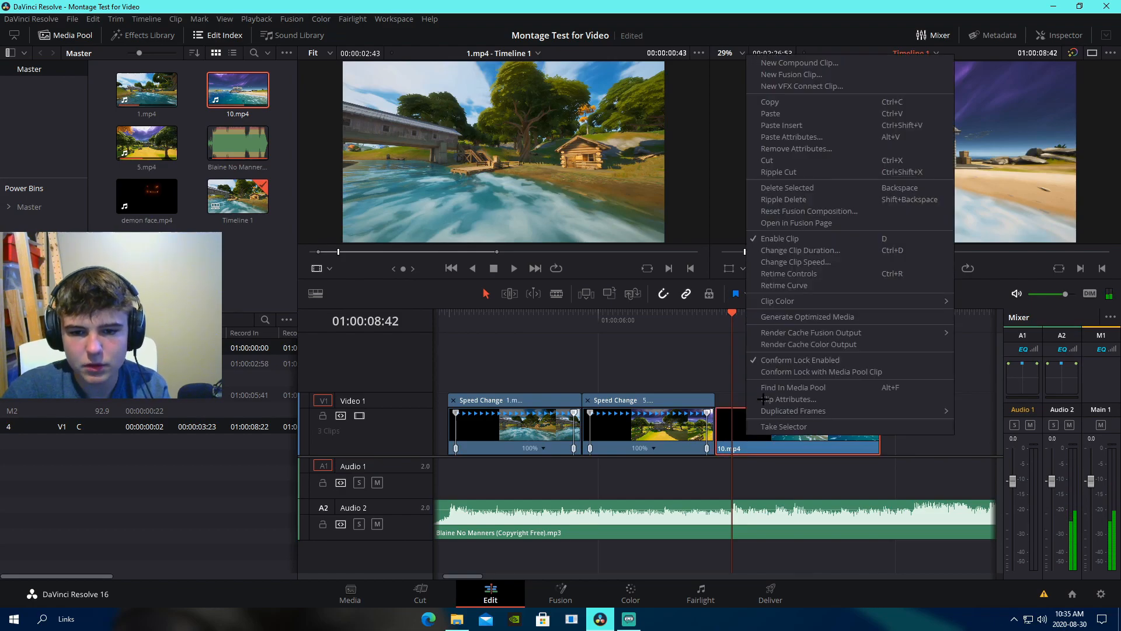
{"action": "left_click", "coordinate": [828, 445]}
{"action": "right_click", "coordinate": [828, 445]}
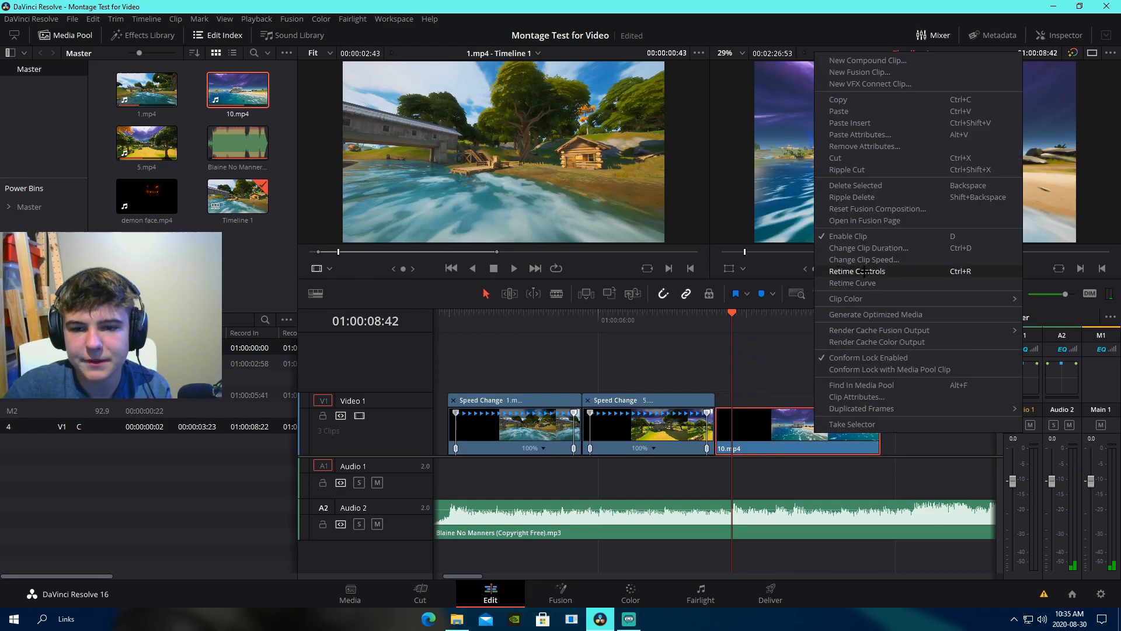
{"action": "left_click", "coordinate": [865, 271]}
{"action": "left_click", "coordinate": [809, 448]}
- Step back from the end of 10.mp4 to 01:00:11:23 and add a second speed point there
{"action": "left_click", "coordinate": [881, 320]}
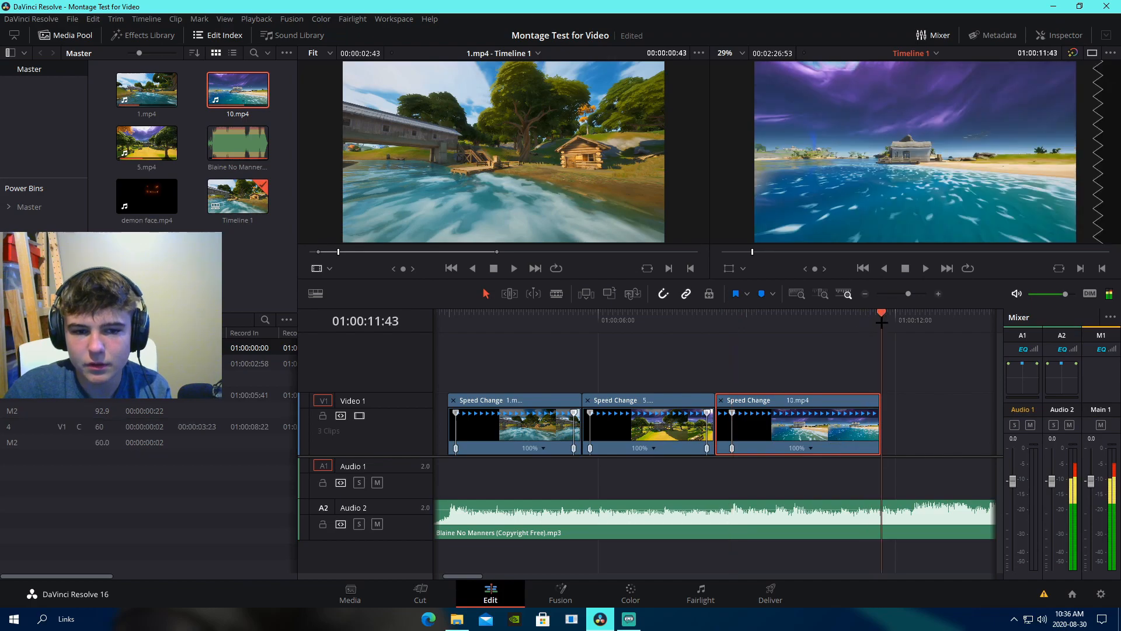
{"action": "key", "text": "Left"}
{"action": "key", "text": "Left"}
{"action": "key", "text": "Left"}
{"action": "key", "text": "Left"}
{"action": "key", "text": "Left"}
{"action": "key", "text": "Left"}
{"action": "key", "text": "Left"}
{"action": "key", "text": "Left"}
{"action": "key", "text": "Left"}
{"action": "key", "text": "Left"}
{"action": "key", "text": "Left"}
{"action": "key", "text": "Left"}
{"action": "key", "text": "Left"}
{"action": "key", "text": "Left"}
{"action": "key", "text": "Left"}
{"action": "key", "text": "Left"}
{"action": "key", "text": "Left"}
{"action": "key", "text": "Left"}
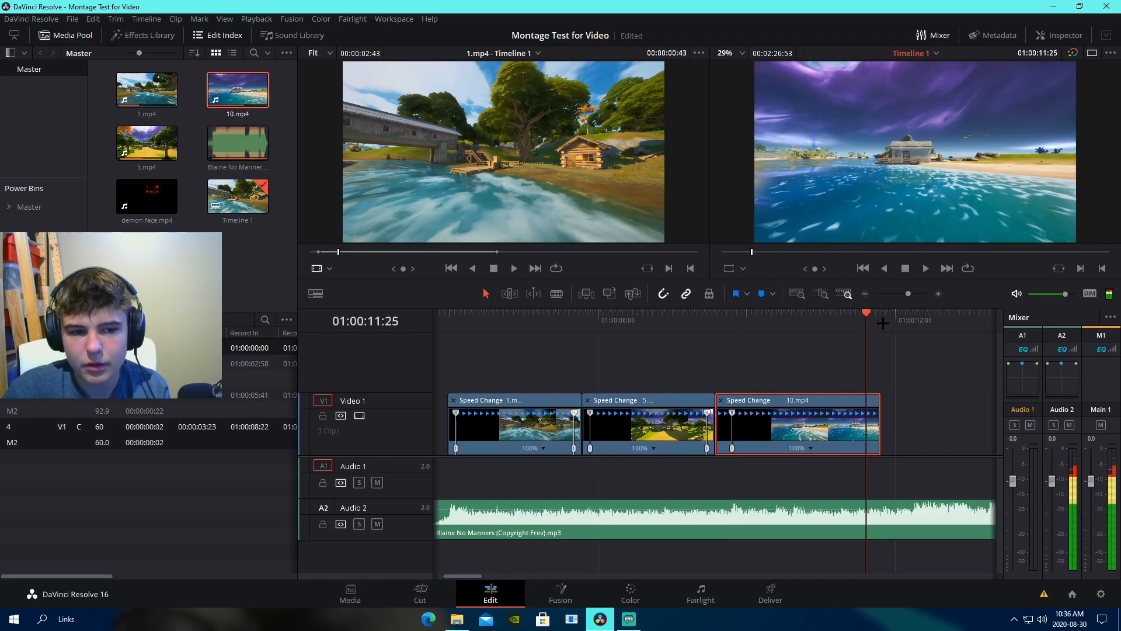
{"action": "key", "text": "Left"}
{"action": "key", "text": "Left"}
{"action": "left_click", "coordinate": [811, 448]}
{"action": "left_click", "coordinate": [829, 465]}
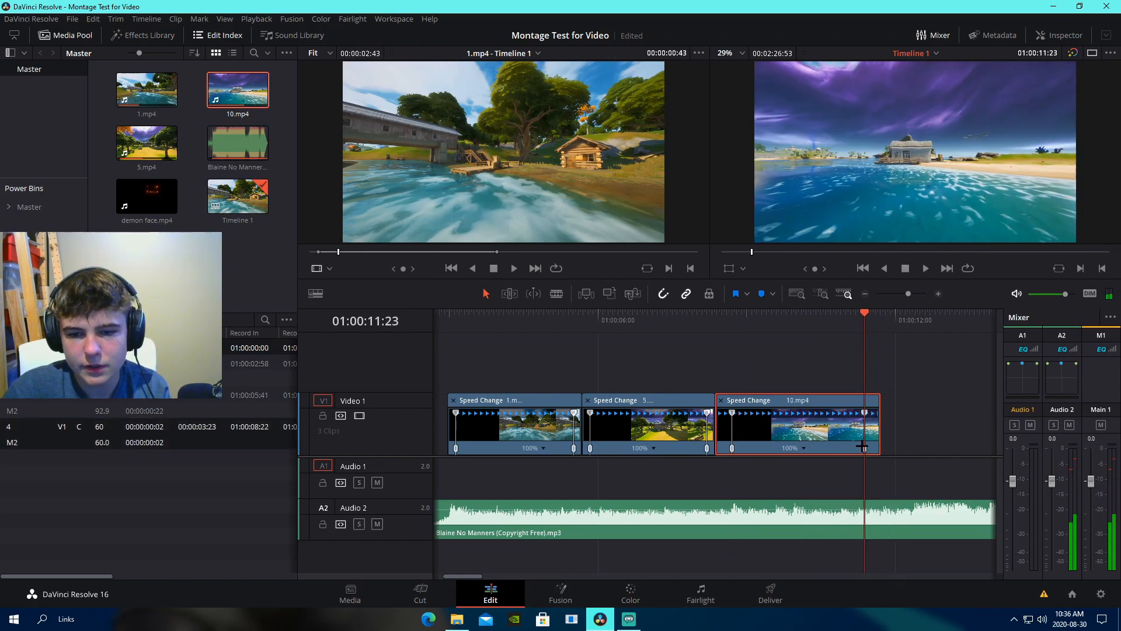
- Change the speed of the first and last segments of 10.mp4 to 200%
{"action": "left_click", "coordinate": [735, 315]}
{"action": "left_click_drag", "start_coordinate": [908, 294], "coordinate": [917, 294]}
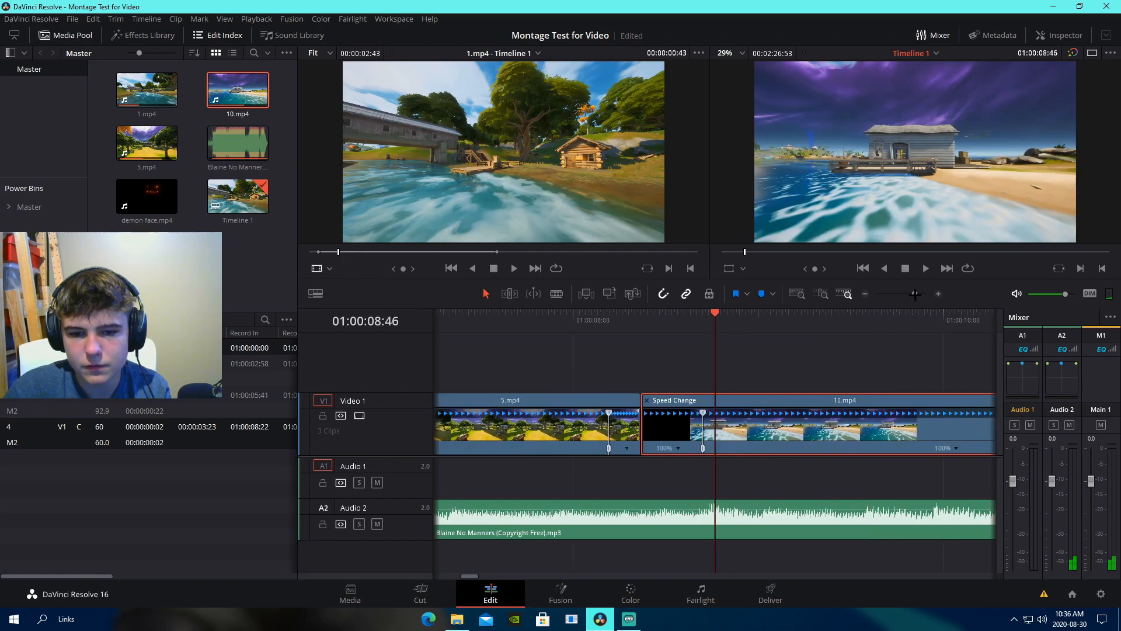
{"action": "left_click", "coordinate": [664, 448]}
{"action": "mouse_move", "coordinate": [701, 492]}
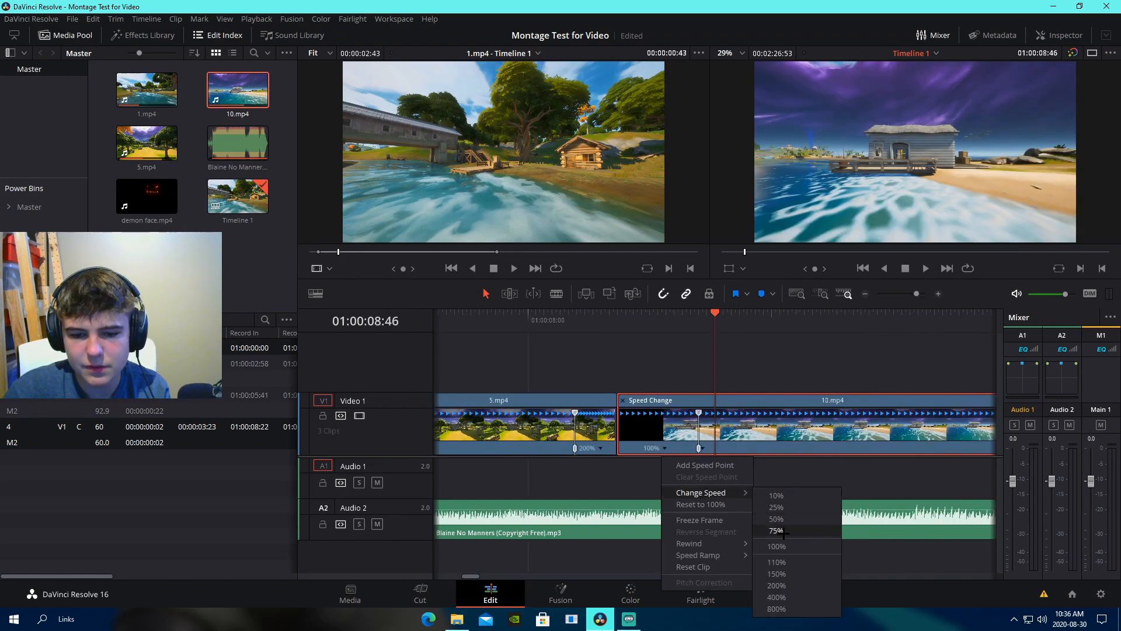
{"action": "left_click", "coordinate": [795, 582]}
{"action": "left_click_drag", "start_coordinate": [916, 294], "coordinate": [909, 293]}
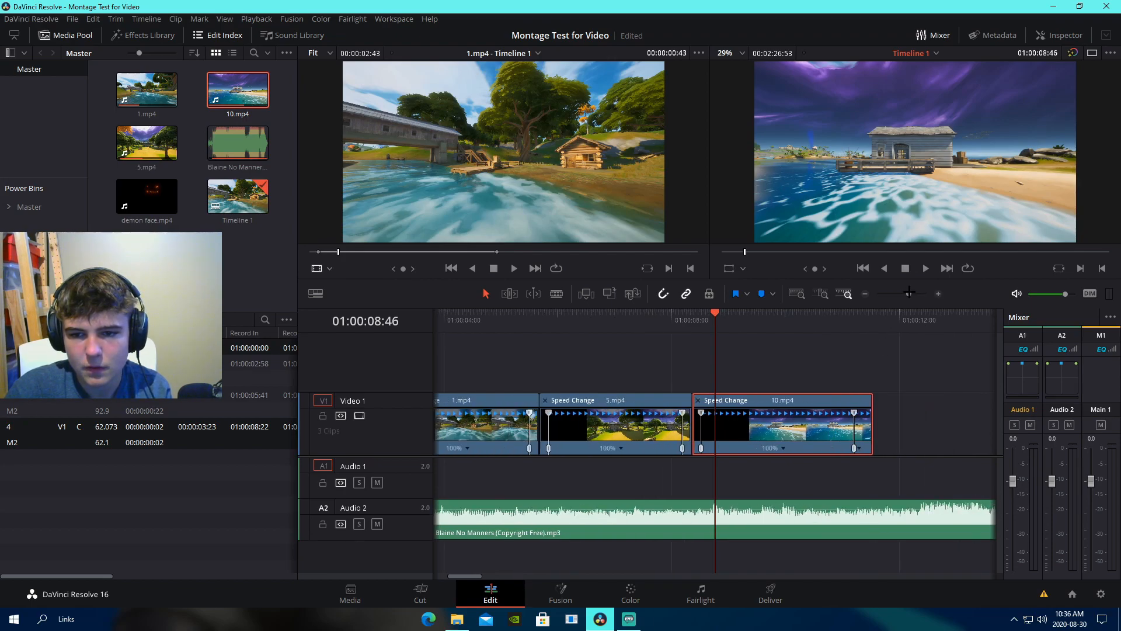
{"action": "left_click", "coordinate": [859, 448]}
{"action": "mouse_move", "coordinate": [922, 492]}
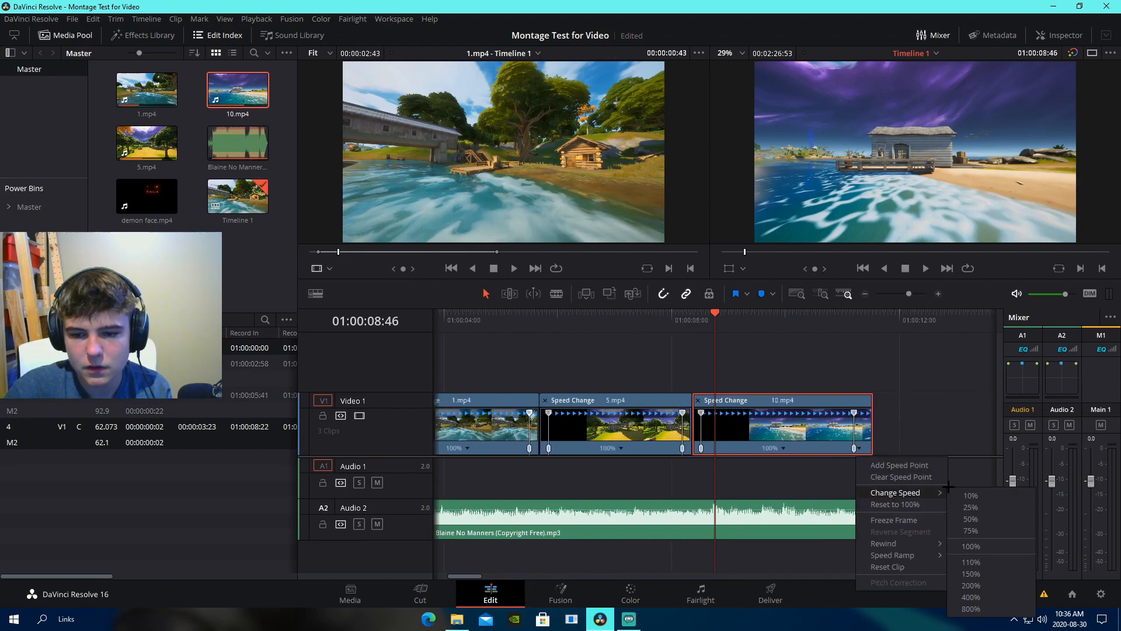
{"action": "left_click", "coordinate": [977, 586]}
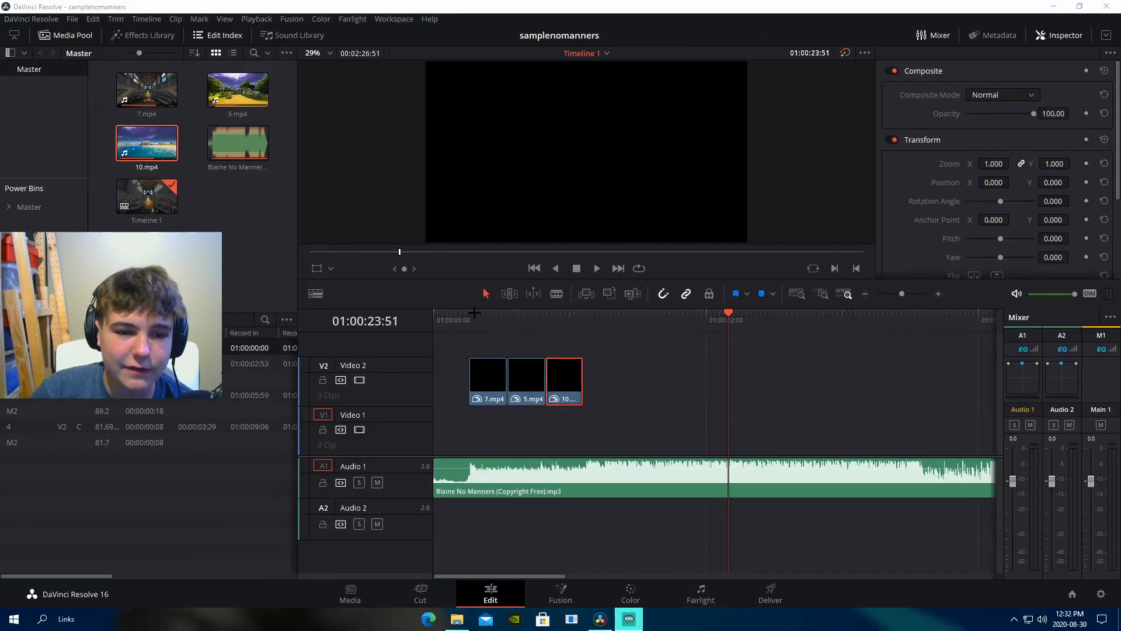
- Save the samplenomanners project and play the three-clip montage from the start of 7.mp4 at 01:00:02:53
{"action": "left_click", "coordinate": [470, 320]}
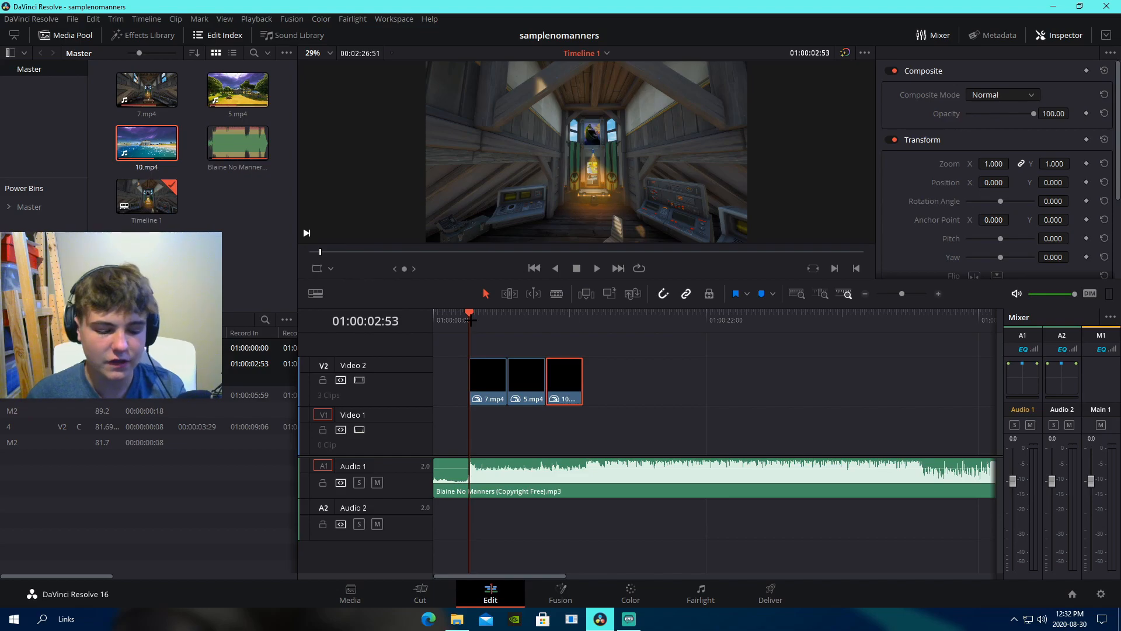
{"action": "left_click", "coordinate": [92, 18]}
{"action": "mouse_move", "coordinate": [105, 57]}
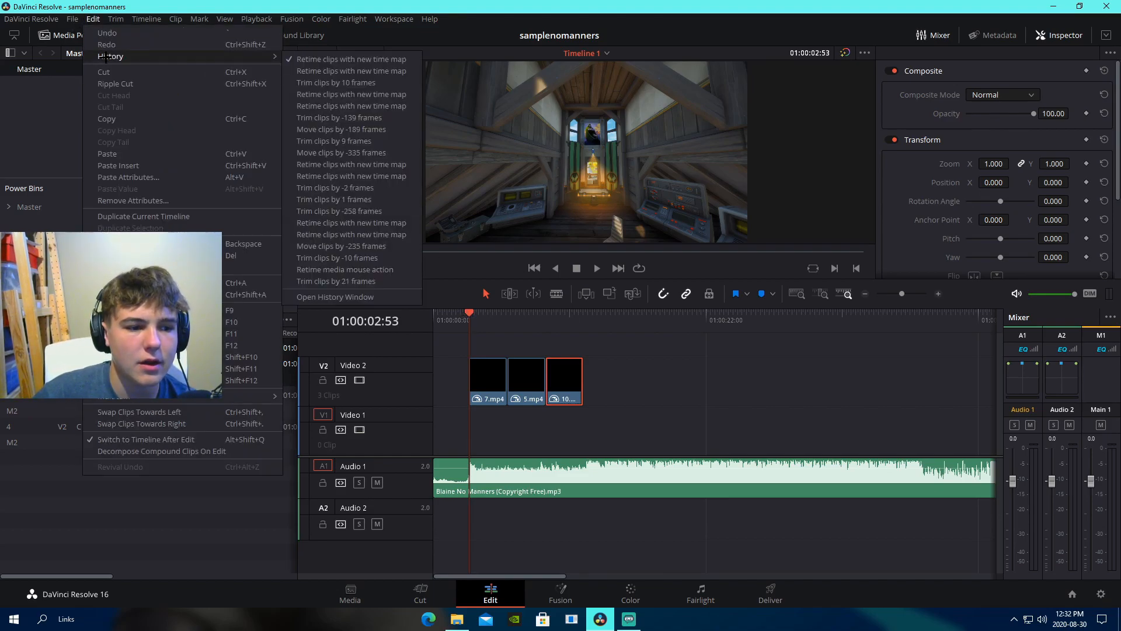
{"action": "mouse_move", "coordinate": [70, 19]}
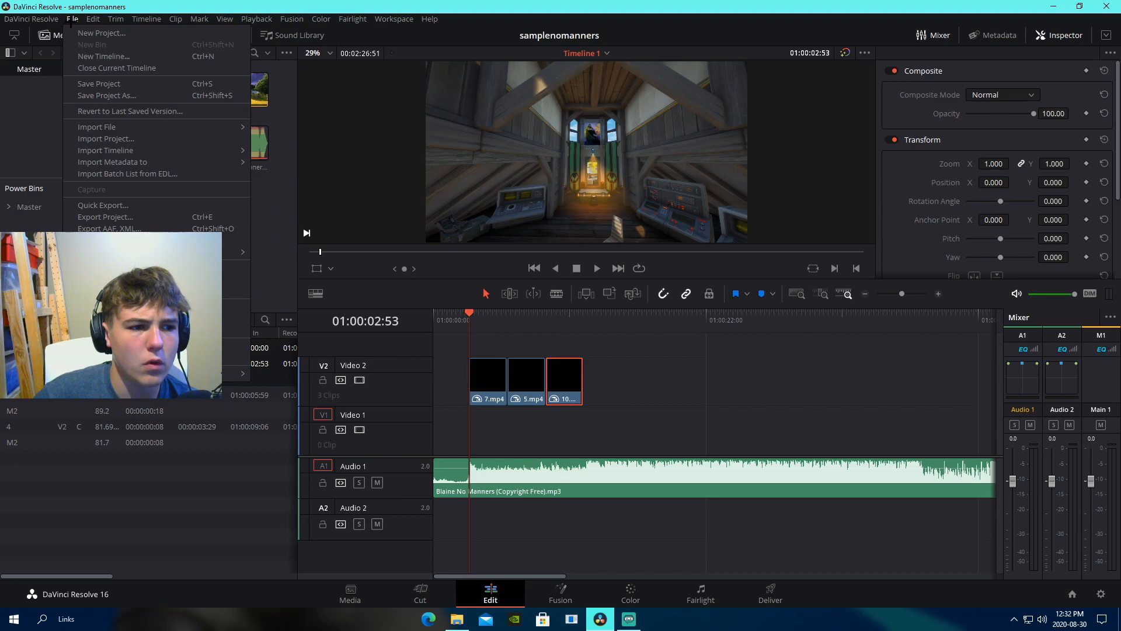
{"action": "left_click", "coordinate": [99, 83]}
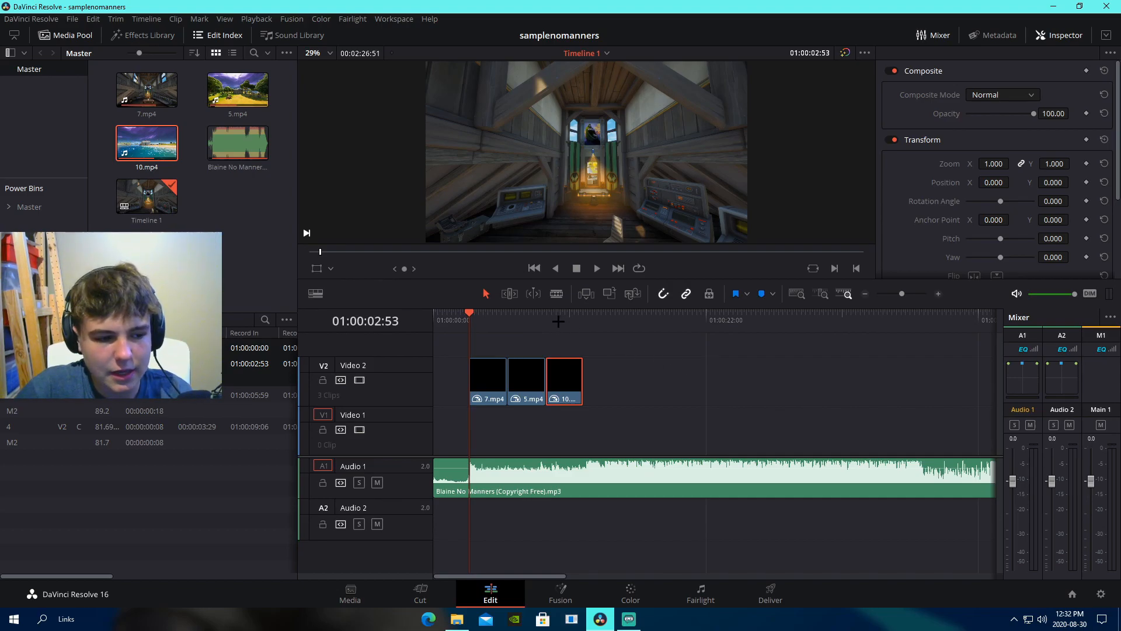
{"action": "key", "text": "space"}
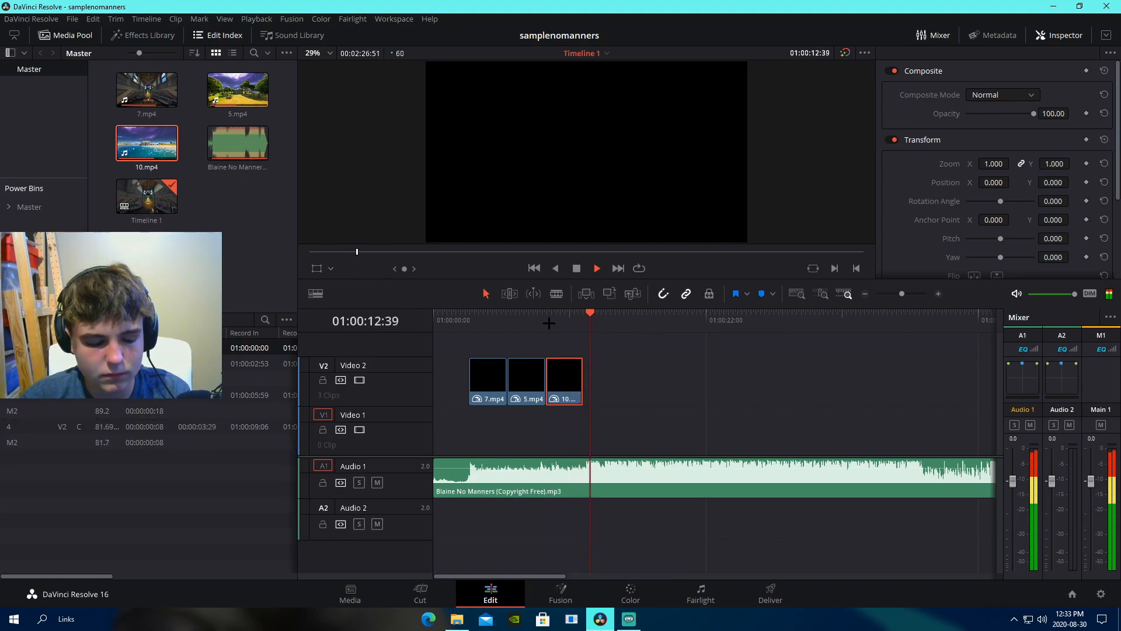
{"action": "key", "text": "space"}
- Add a Fusion Composition effect on a new video track above 7.mp4 and trim its end to match that clip
{"action": "left_click", "coordinate": [143, 35]}
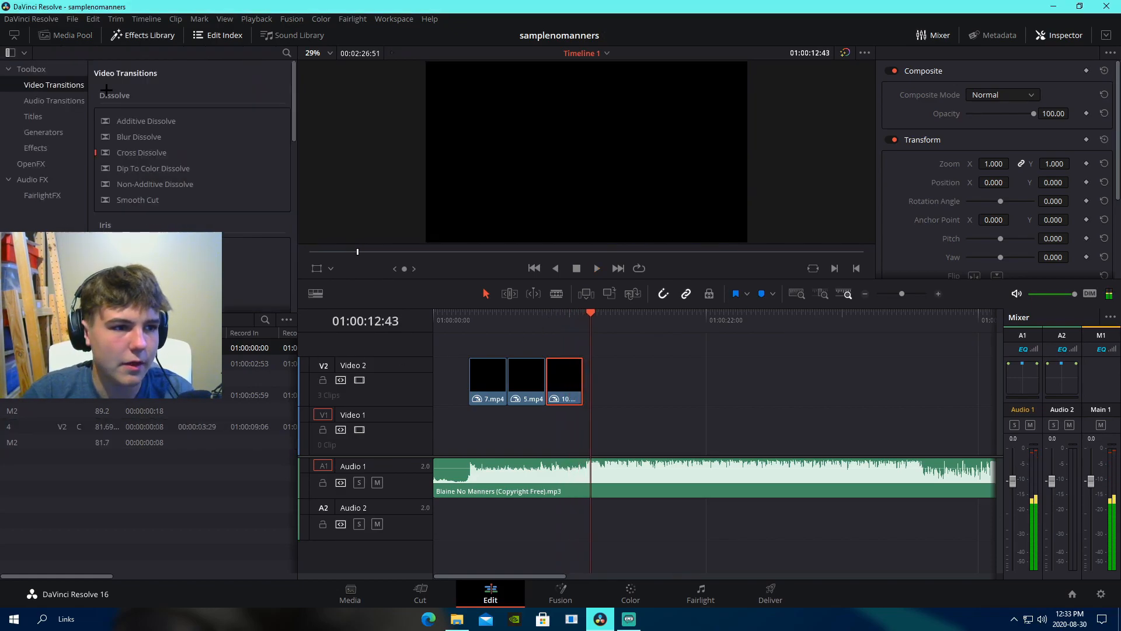
{"action": "left_click", "coordinate": [33, 148]}
{"action": "left_click_drag", "start_coordinate": [151, 114], "coordinate": [461, 345]}
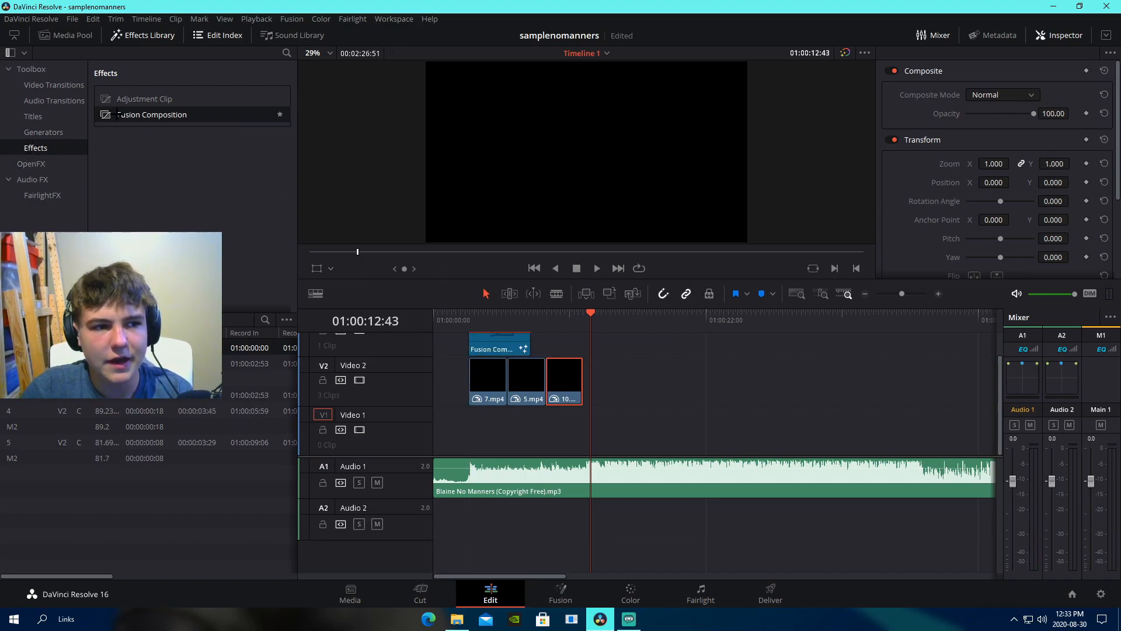
{"action": "left_click_drag", "start_coordinate": [902, 293], "coordinate": [907, 293]}
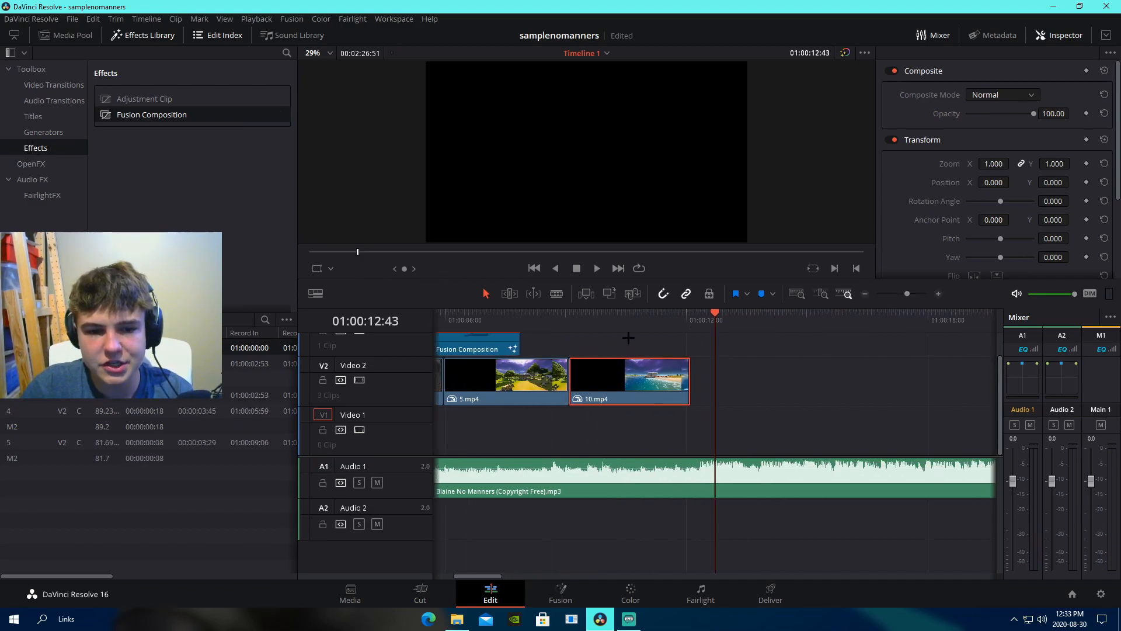
{"action": "left_click", "coordinate": [592, 316]}
{"action": "left_click_drag", "start_coordinate": [593, 331], "coordinate": [555, 327]}
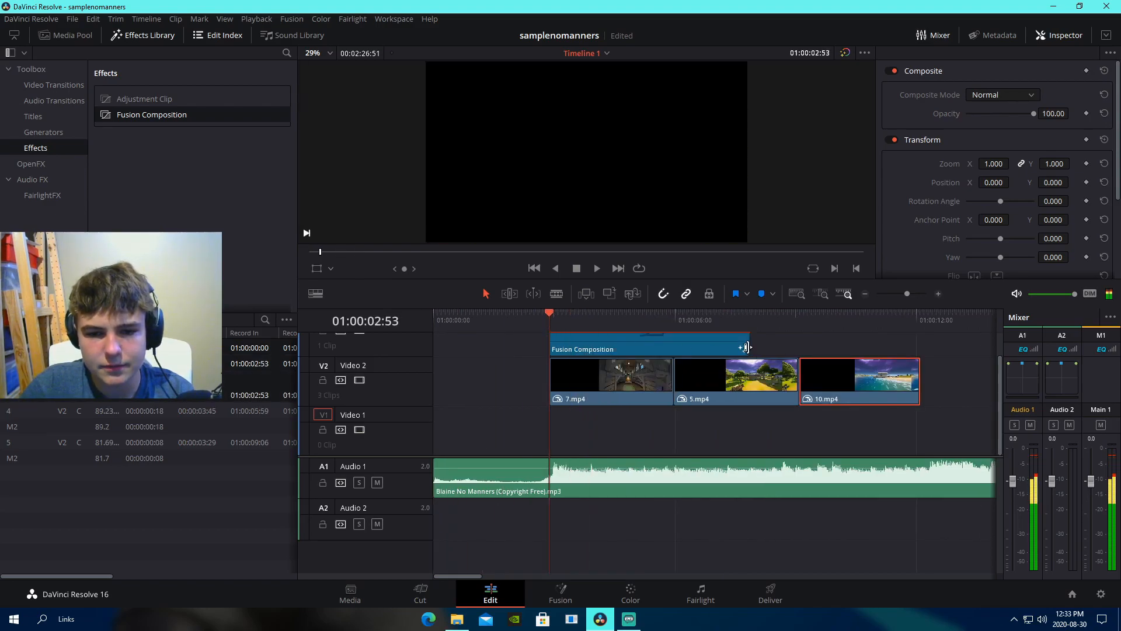
{"action": "left_click_drag", "start_coordinate": [748, 345], "coordinate": [673, 345]}
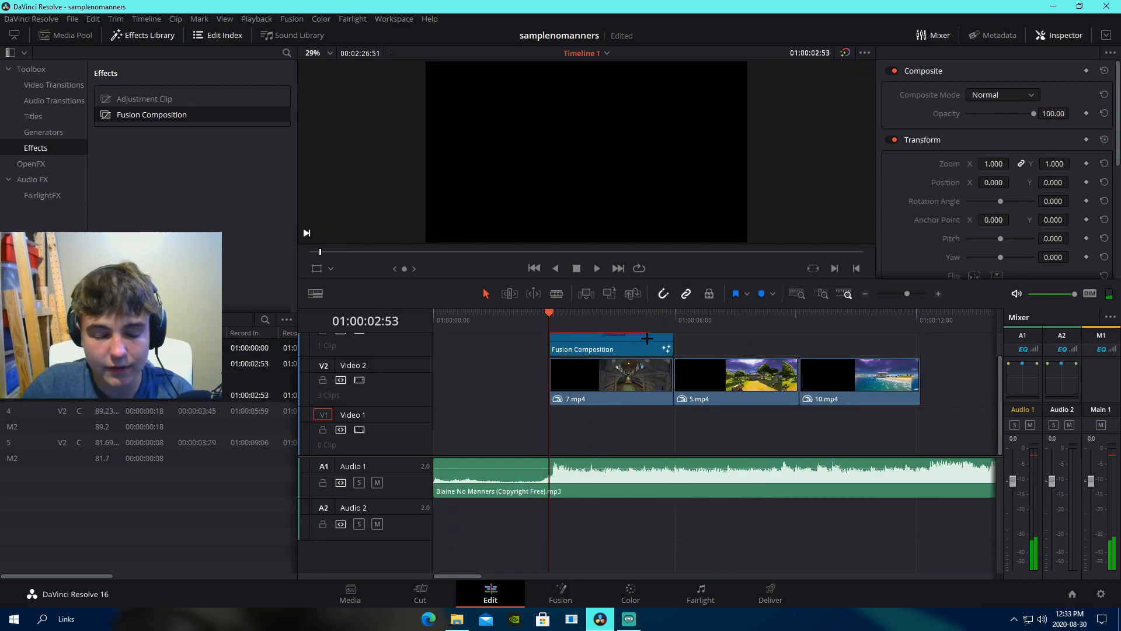
- Give the Fusion Composition above 7.mp4 a short fade-in and fade-out and play it back
{"action": "scroll", "coordinate": [579, 341], "scroll_direction": "up", "scroll_amount": 1}
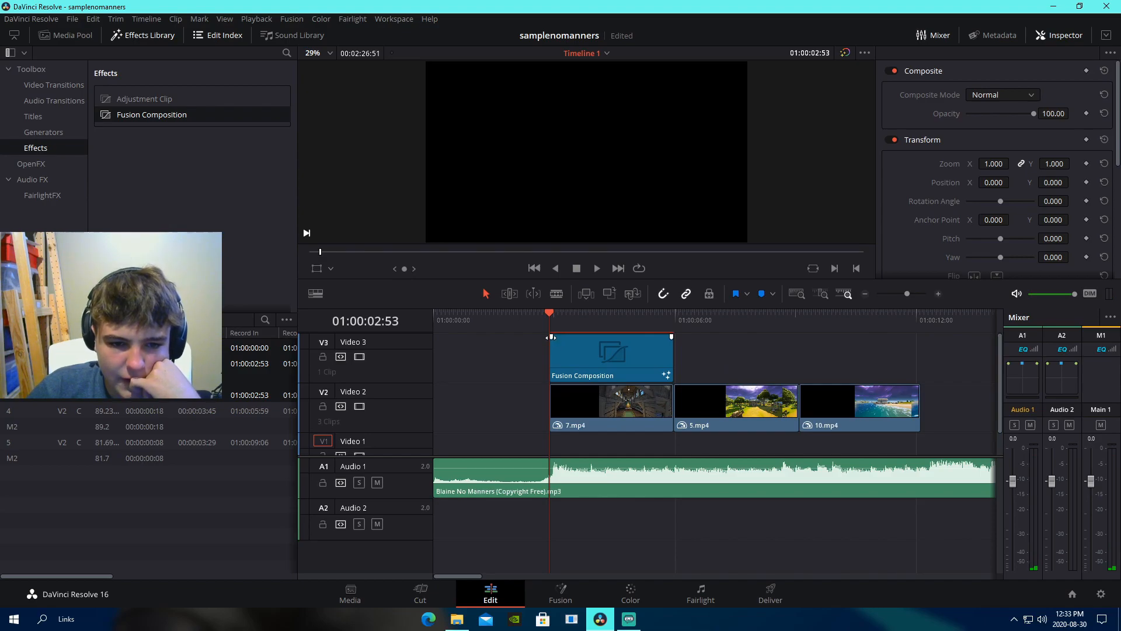
{"action": "left_click_drag", "start_coordinate": [550, 337], "coordinate": [562, 339]}
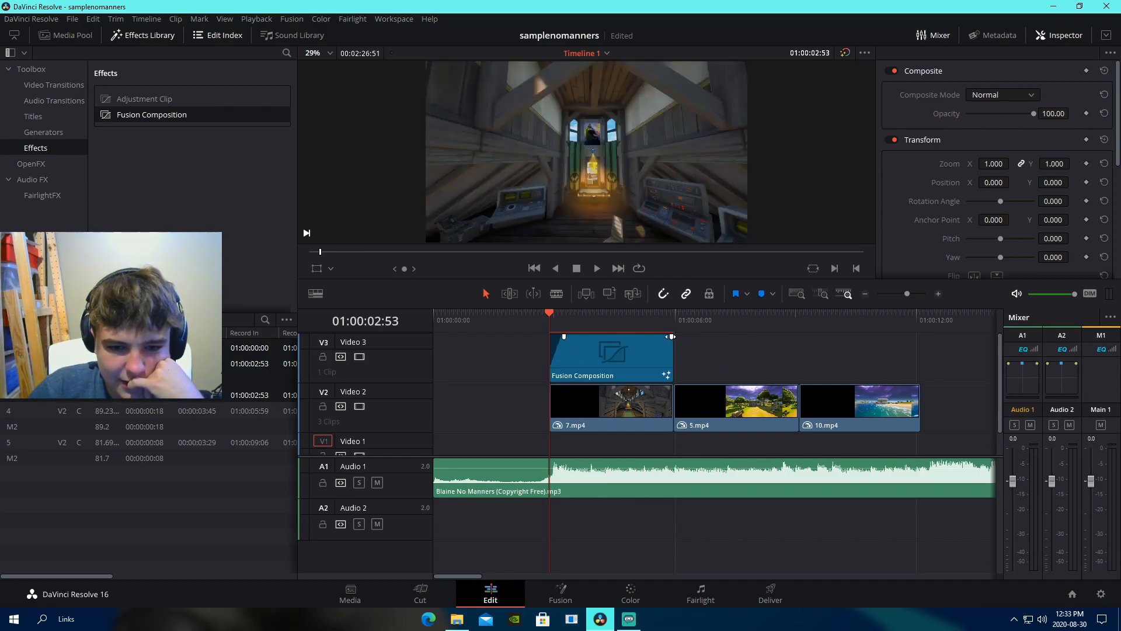
{"action": "left_click_drag", "start_coordinate": [671, 337], "coordinate": [670, 337]}
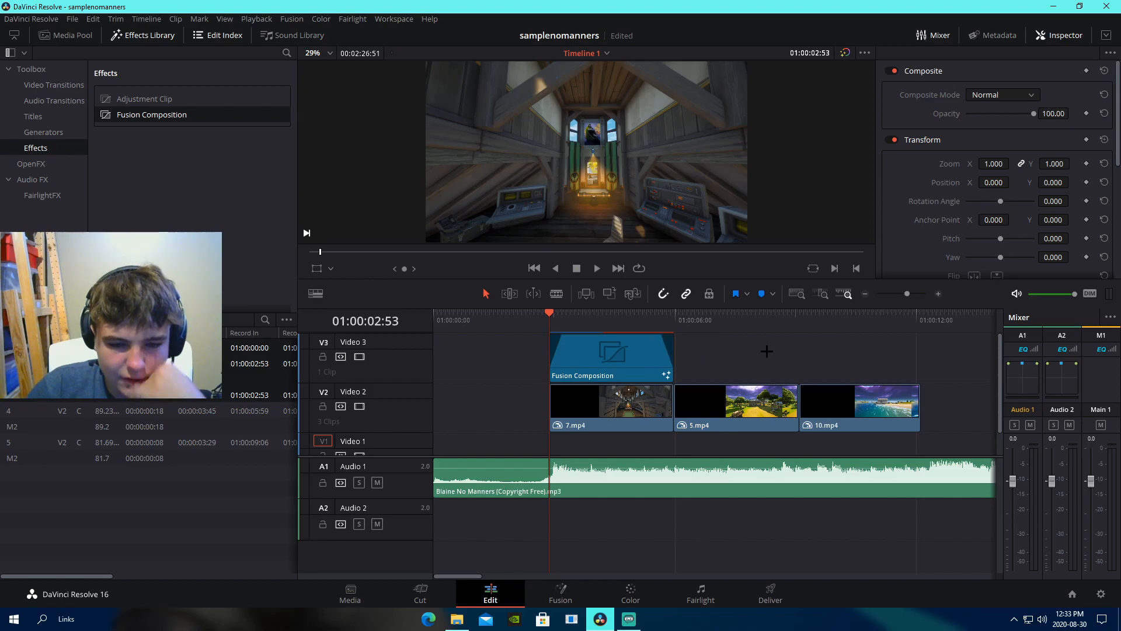
{"action": "key", "text": "space"}
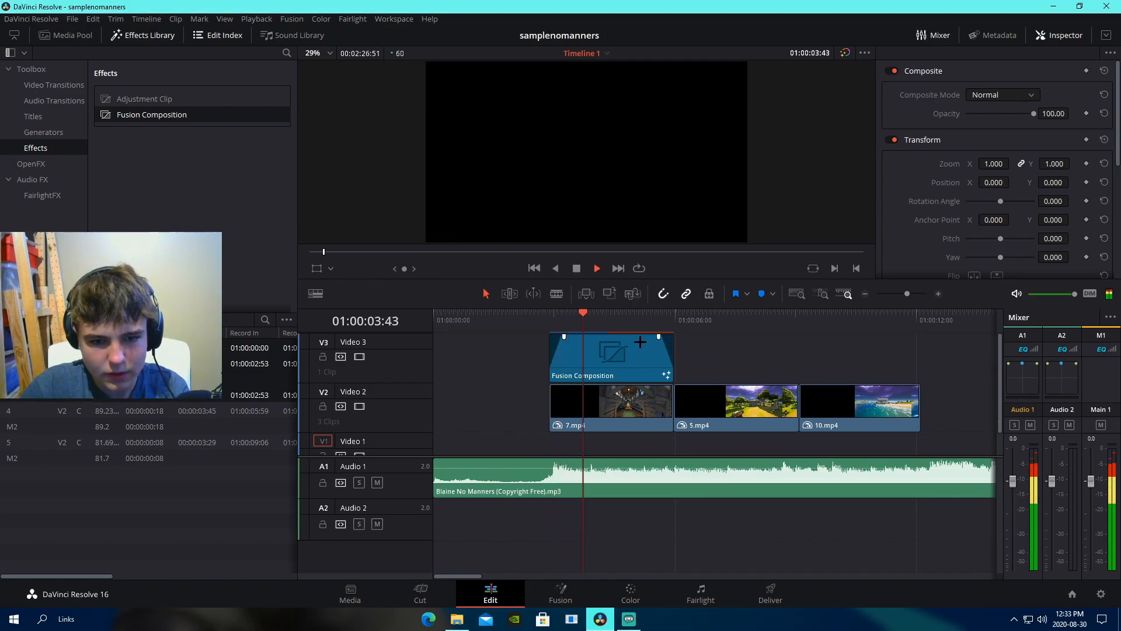
{"action": "key", "text": "space"}
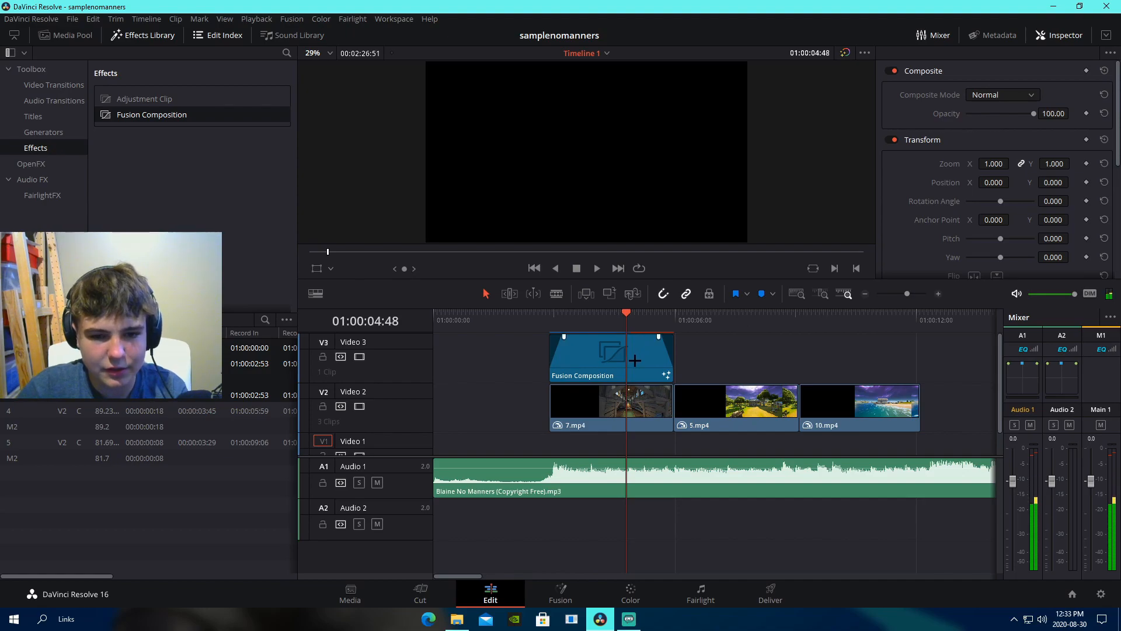
- Copy the faded Fusion Composition and paste it above 5.mp4 and above 10.mp4 on Video 3
{"action": "left_click", "coordinate": [635, 361]}
{"action": "key", "text": "ctrl+c"}
{"action": "key", "text": "Down"}
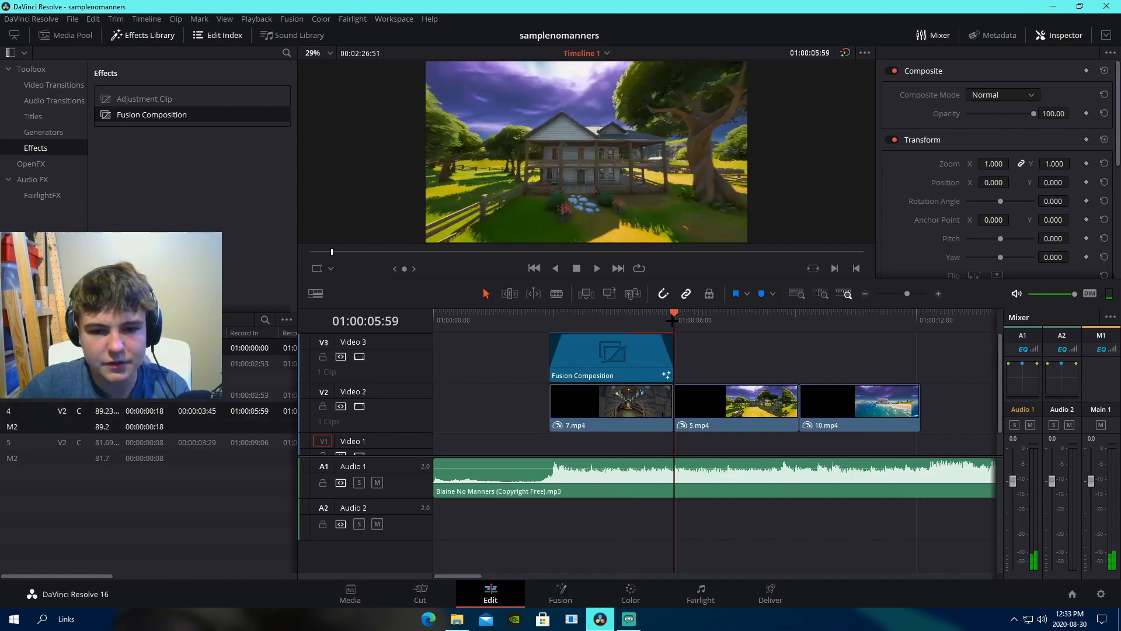
{"action": "key", "text": "ctrl+v"}
{"action": "left_click_drag", "start_coordinate": [793, 361], "coordinate": [803, 351]}
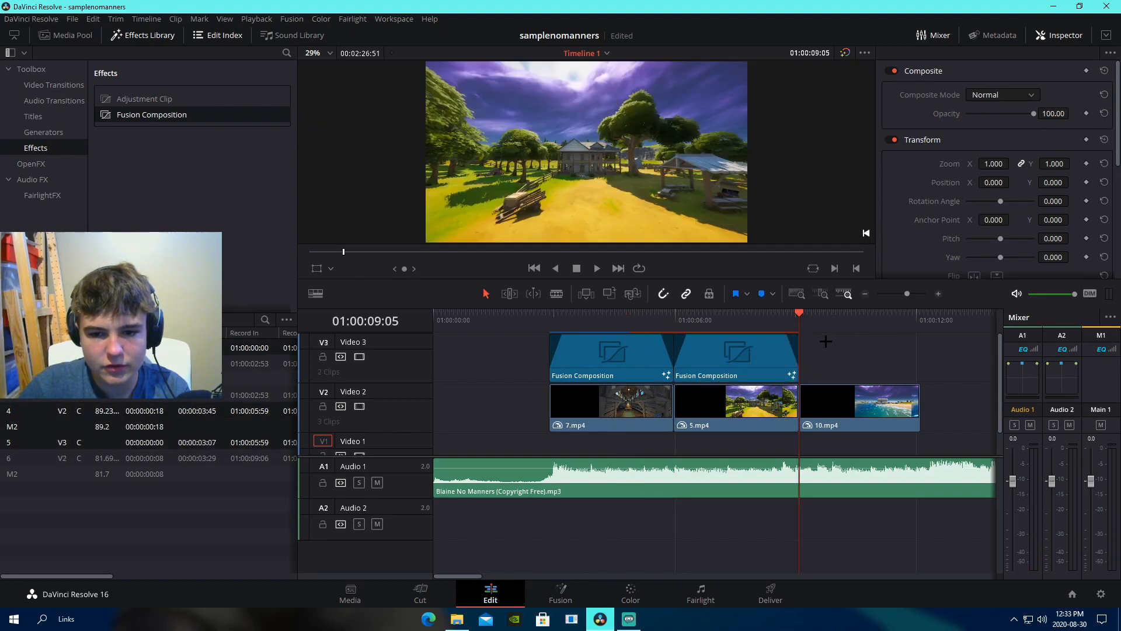
{"action": "key", "text": "ctrl+v"}
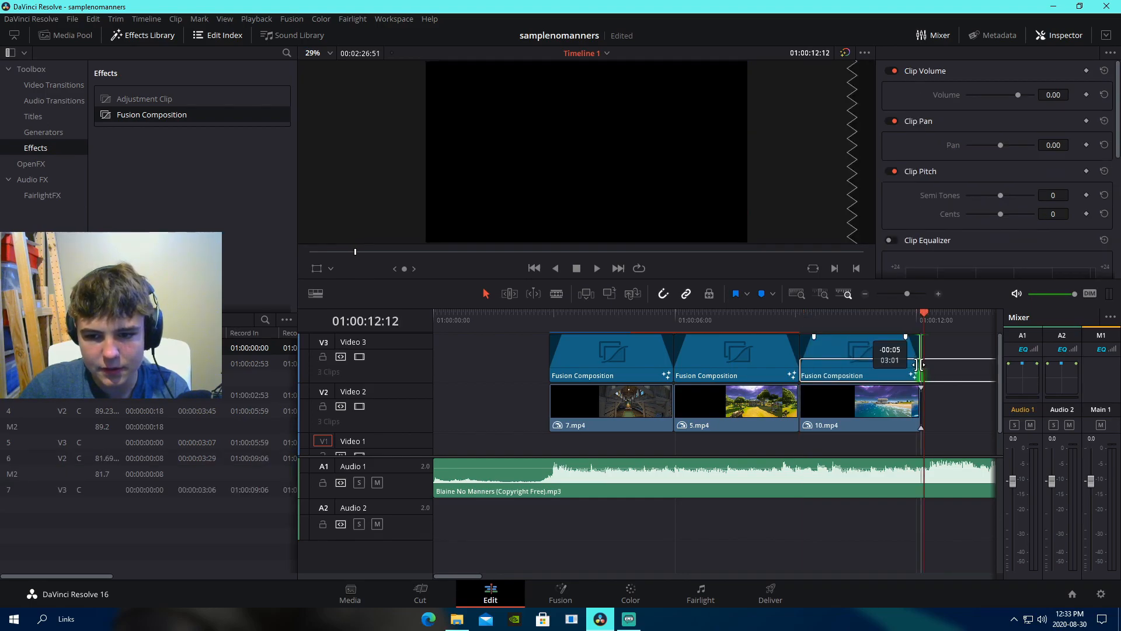
- Open the Fusion Composition above 7.mp4 in the Fusion page
{"action": "mouse_move", "coordinate": [551, 316]}
{"action": "left_mouse_down"}
{"action": "mouse_move", "coordinate": [865, 346]}
{"action": "mouse_move", "coordinate": [549, 327]}
{"action": "left_mouse_up"}
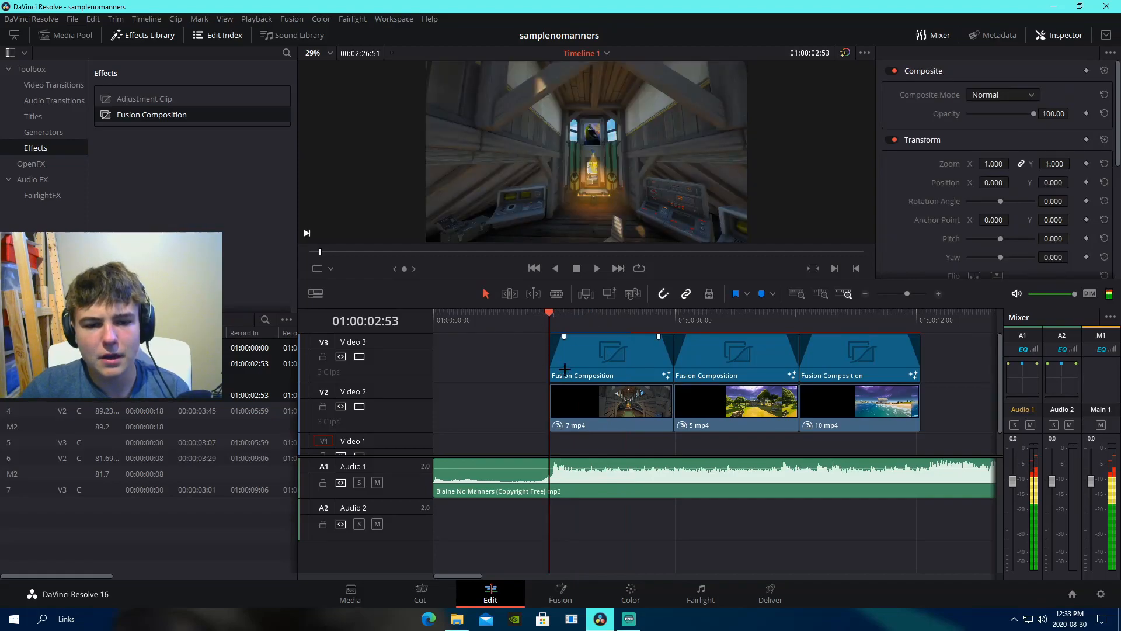
{"action": "left_click", "coordinate": [588, 353]}
{"action": "left_click", "coordinate": [596, 319]}
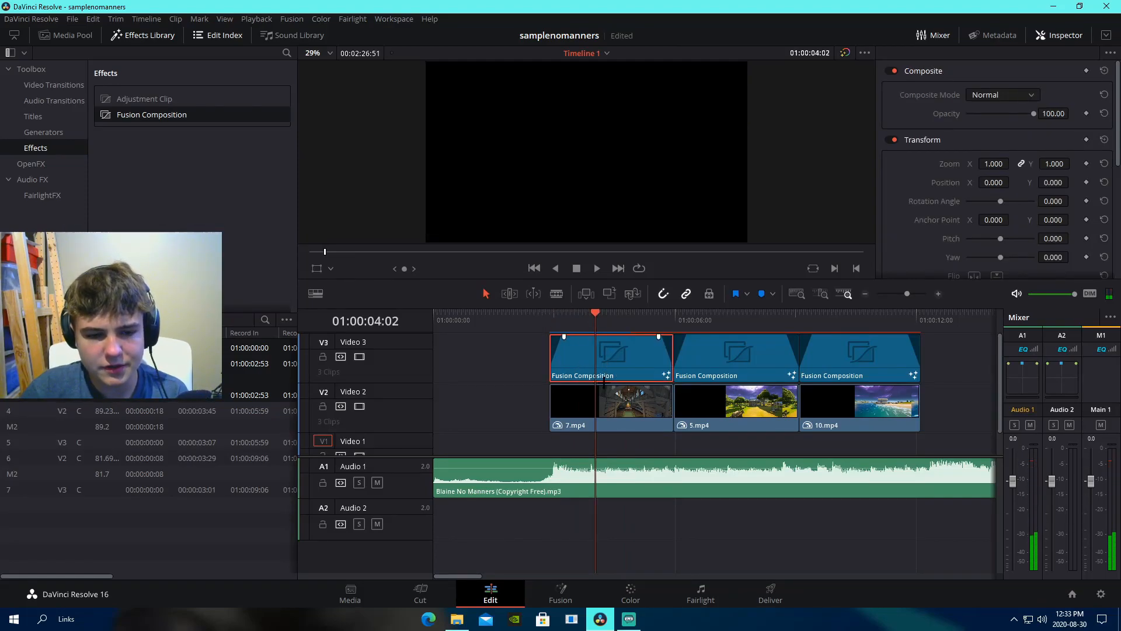
{"action": "left_click", "coordinate": [548, 596]}
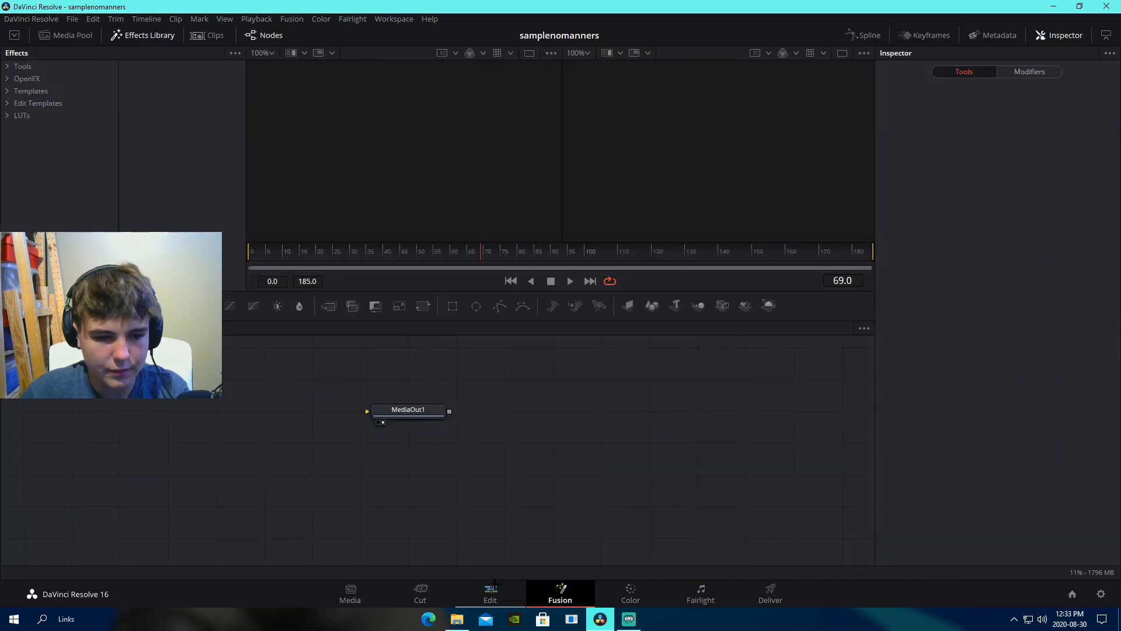
- Import the introtextbyjoshyytv.setting preset from the Desktop folder into the composition's node graph and move the File Explorer window away
{"action": "left_click", "coordinate": [453, 621]}
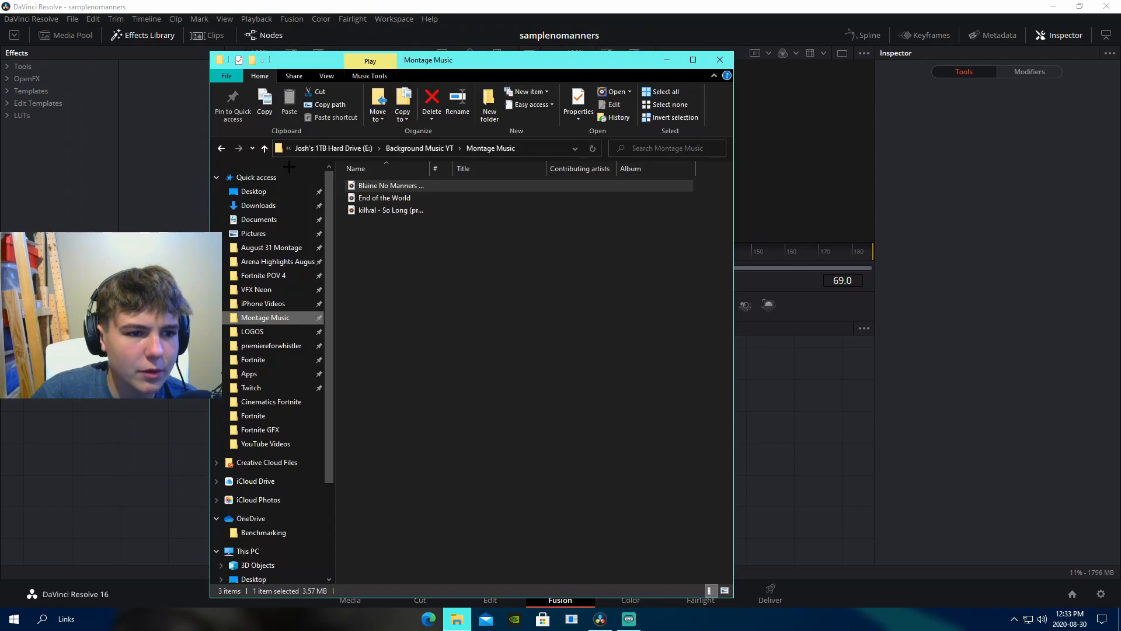
{"action": "left_click", "coordinate": [274, 193]}
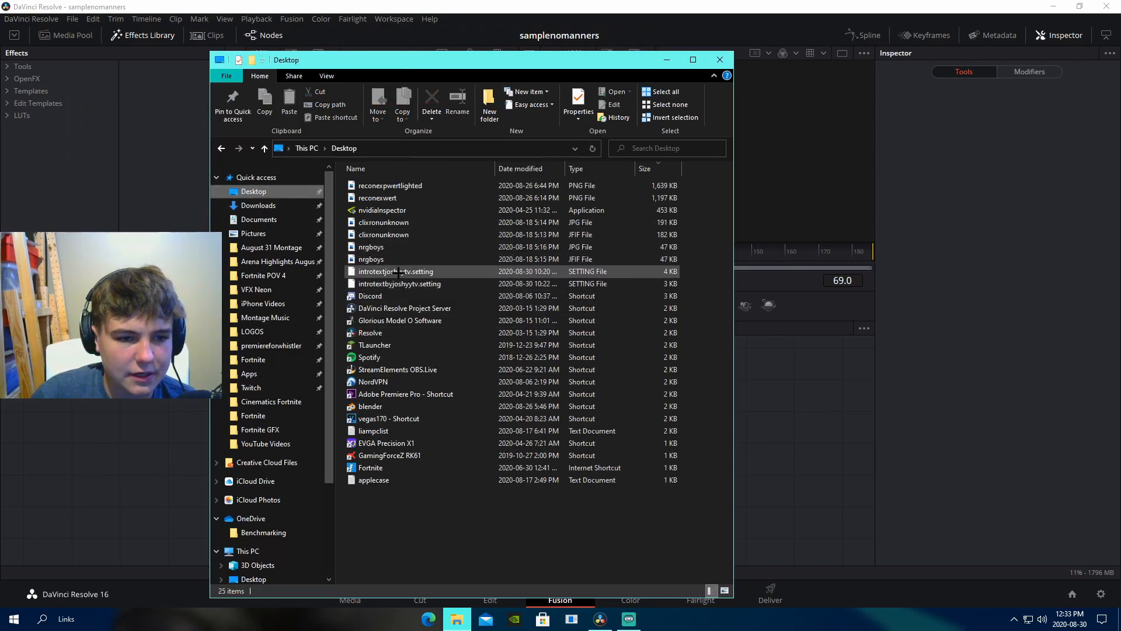
{"action": "left_click_drag", "start_coordinate": [410, 284], "coordinate": [798, 457]}
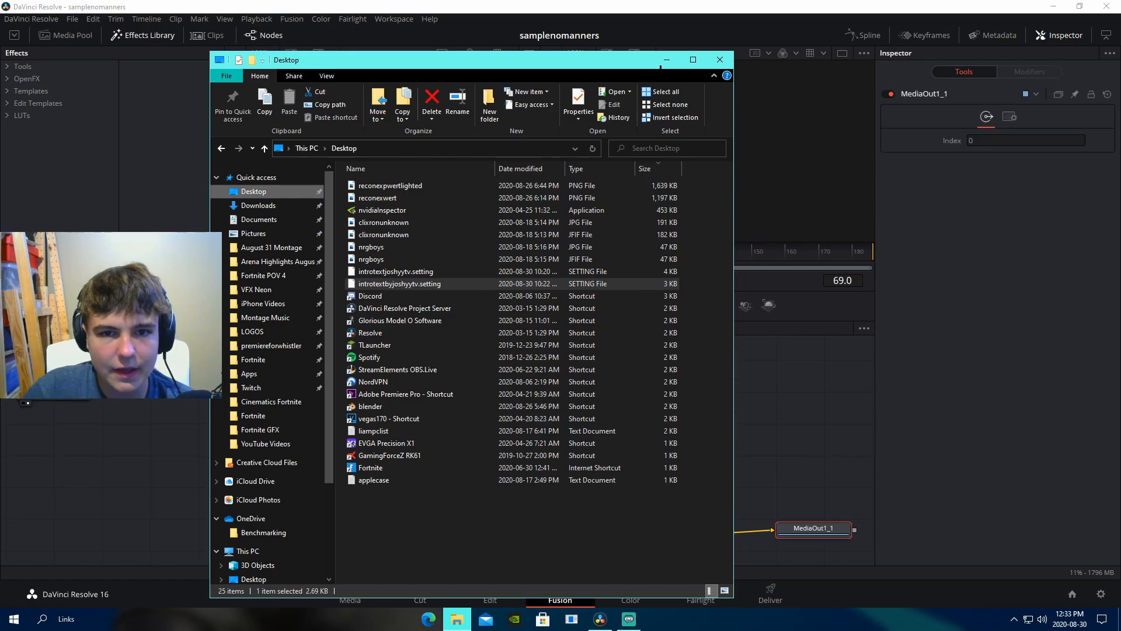
{"action": "left_click_drag", "start_coordinate": [587, 65], "coordinate": [0, 72]}
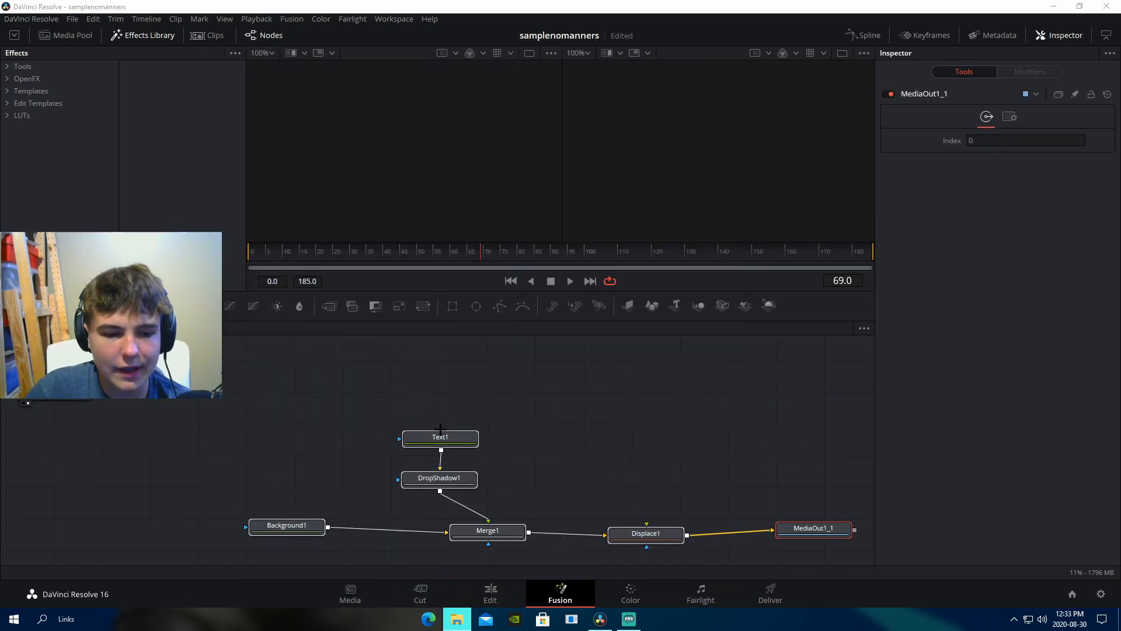
- Delete the preset's MediaOut1_1 node and move the remaining text nodes clear of the original MediaOut1
{"action": "left_click", "coordinate": [817, 535]}
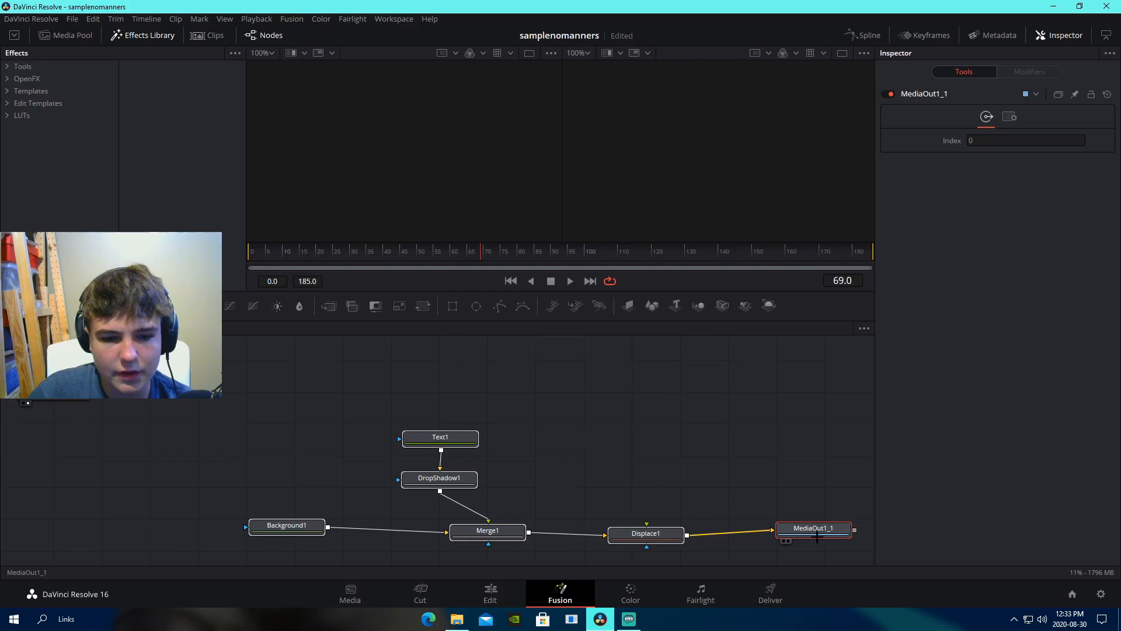
{"action": "left_click", "coordinate": [807, 513]}
{"action": "left_click", "coordinate": [812, 528]}
{"action": "key", "text": "Delete"}
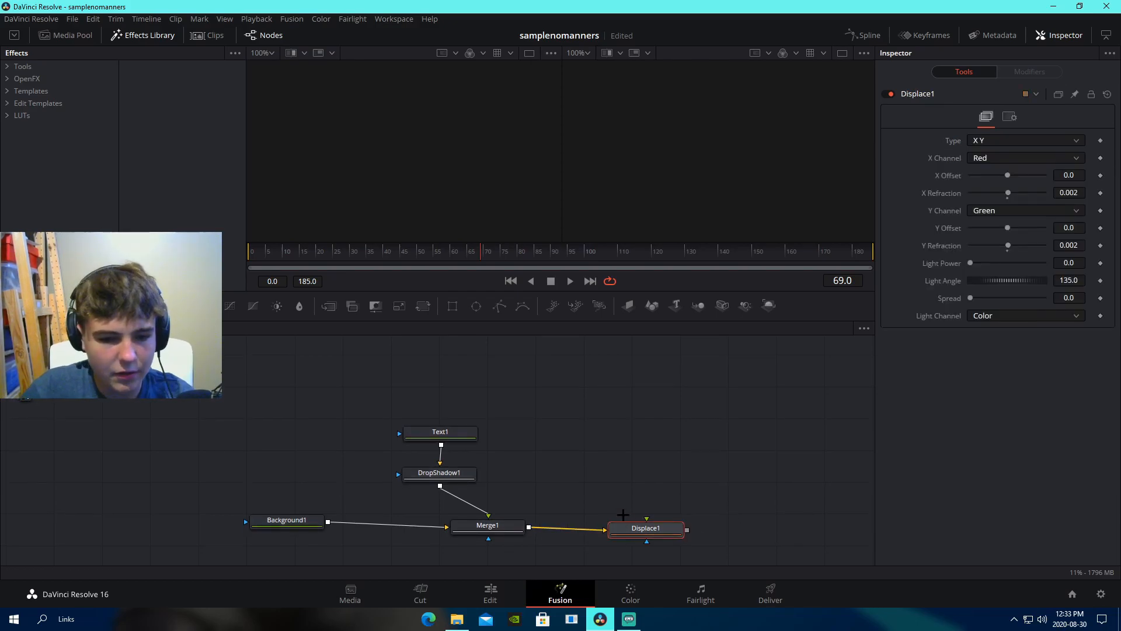
{"action": "left_click_drag", "start_coordinate": [687, 557], "coordinate": [251, 424]}
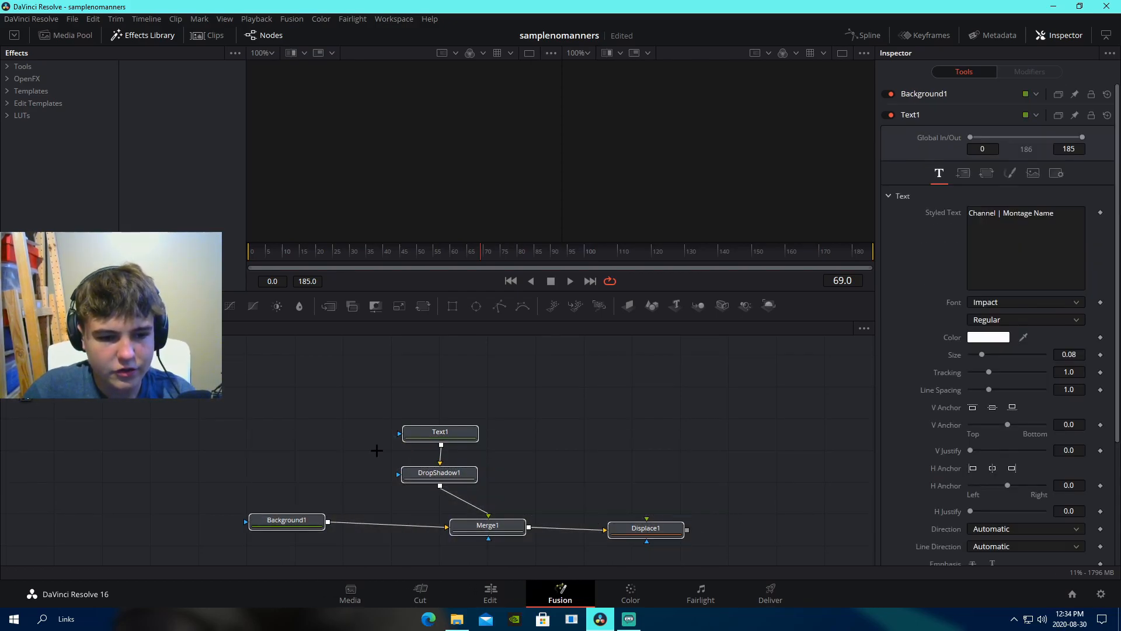
{"action": "left_click_drag", "start_coordinate": [409, 439], "coordinate": [220, 411]}
{"action": "left_click", "coordinate": [367, 378]}
- Connect Displace1 to the original MediaOut1 and feed Displacement Map.mp4 into Displace1 from above
{"action": "left_click_drag", "start_coordinate": [53, 387], "coordinate": [645, 508]}
{"action": "left_click_drag", "start_coordinate": [498, 503], "coordinate": [628, 509]}
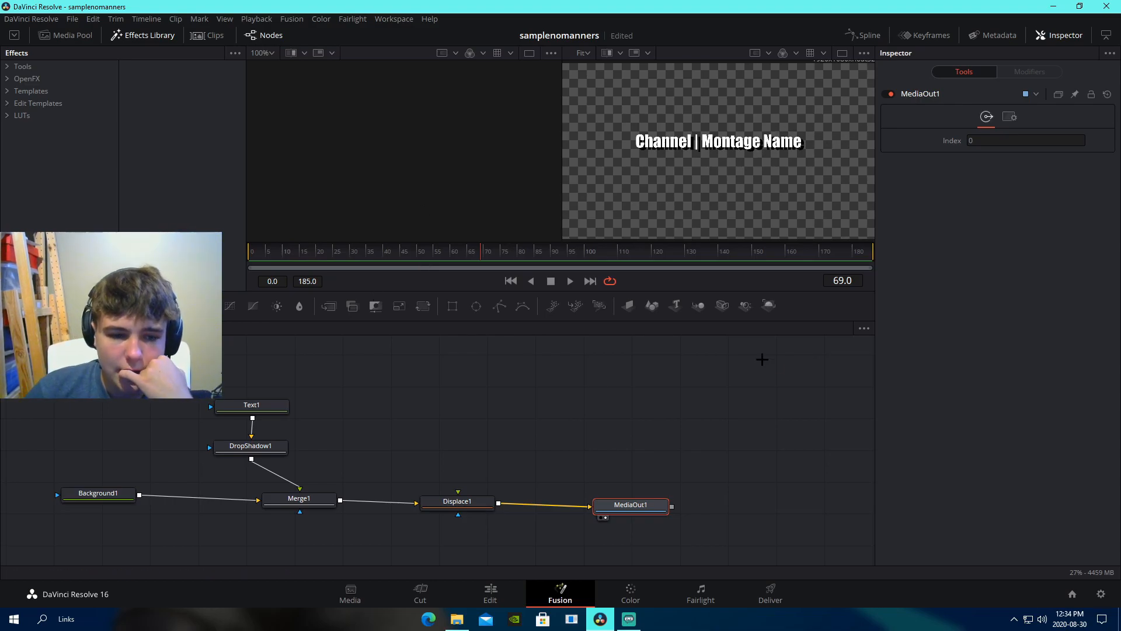
{"action": "left_click", "coordinate": [277, 409]}
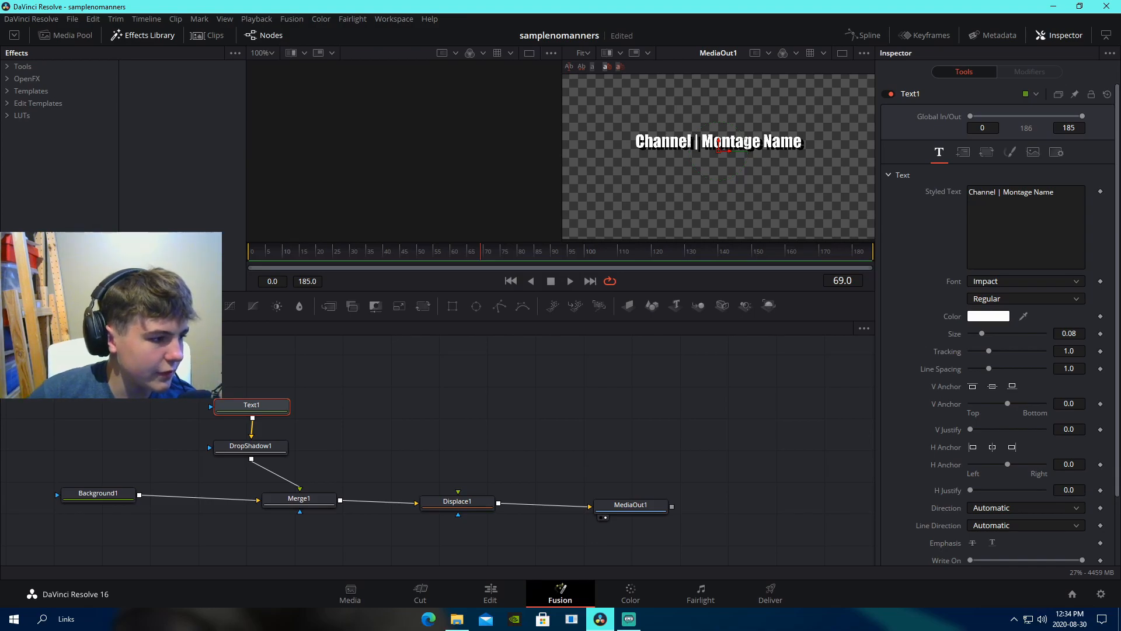
{"action": "left_click_drag", "start_coordinate": [1120, 385], "coordinate": [473, 490]}
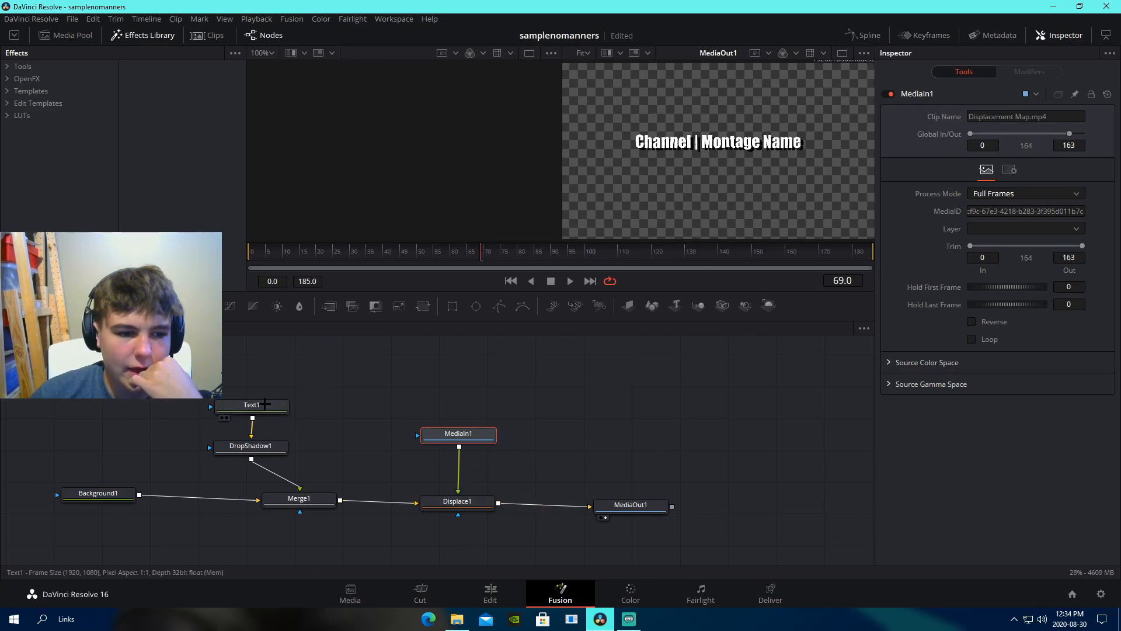
- Replace the Text1 title with "JoshyyTV | No Manners" and save the project
{"action": "left_click", "coordinate": [251, 407]}
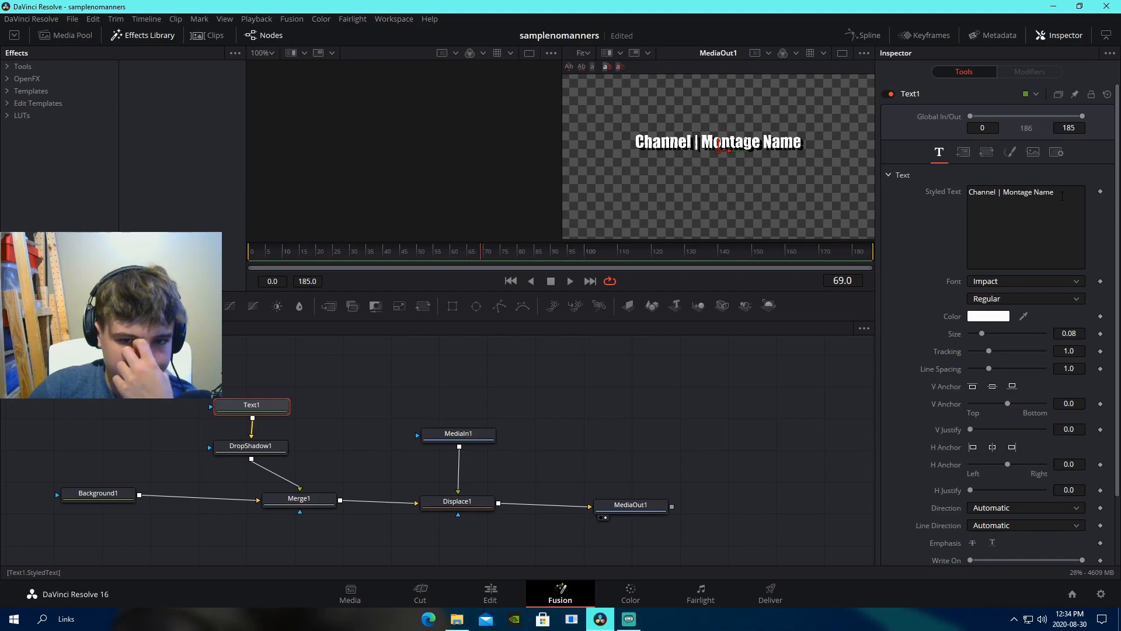
{"action": "left_click", "coordinate": [1052, 198]}
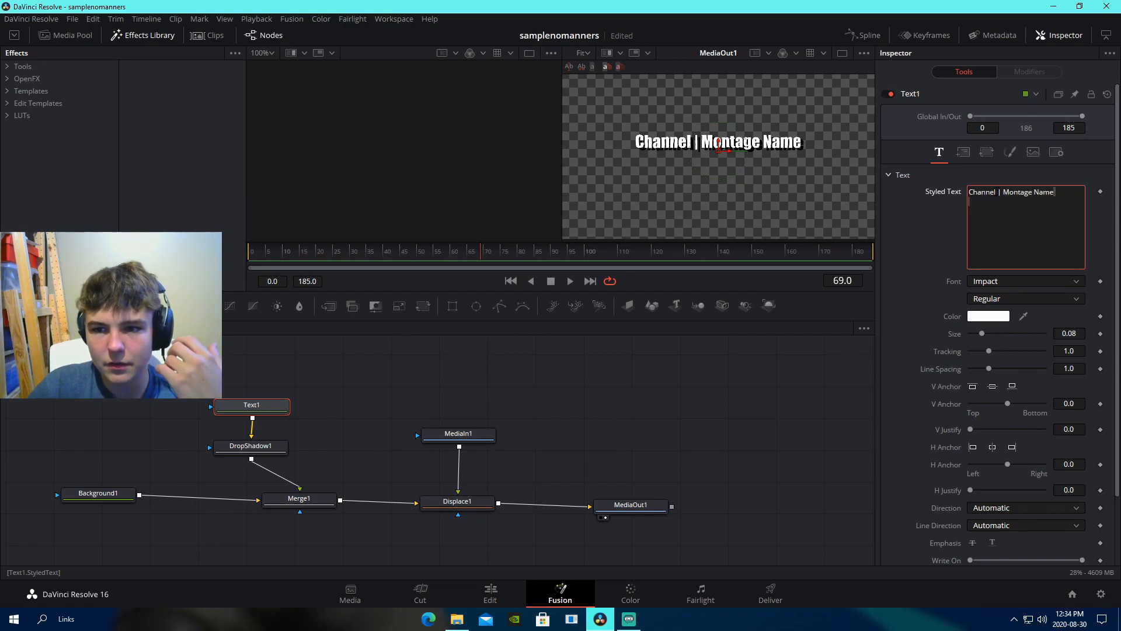
{"action": "left_click_drag", "start_coordinate": [996, 192], "coordinate": [959, 191]}
{"action": "type", "text": "JoshyyTV"}
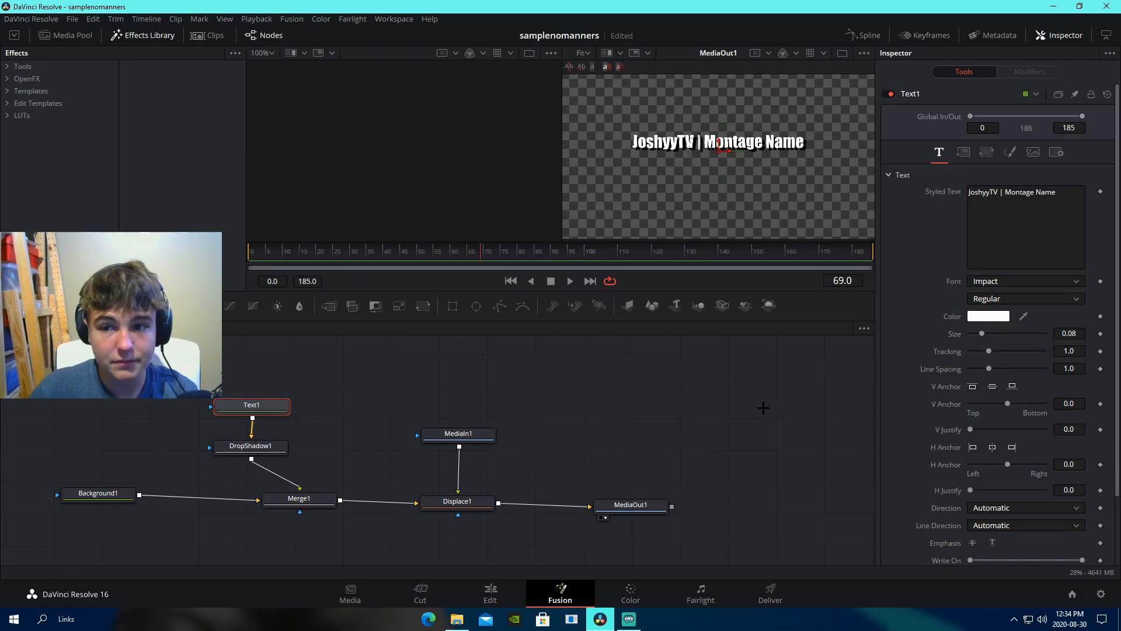
{"action": "left_click_drag", "start_coordinate": [1056, 192], "coordinate": [1005, 193]}
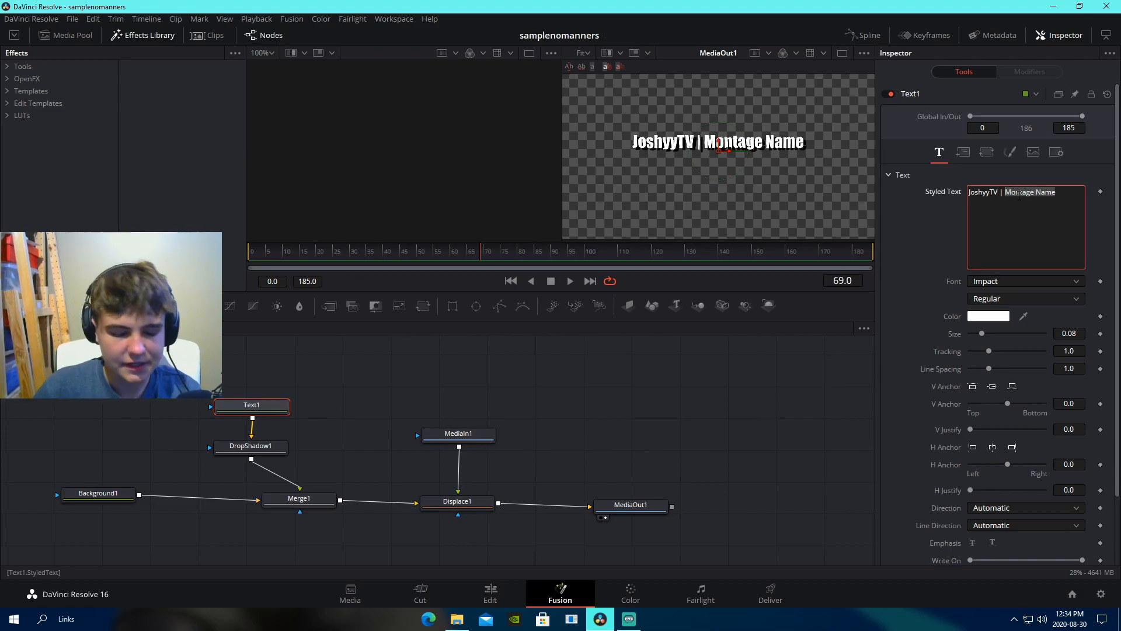
{"action": "type", "text": "NOo Mase"}
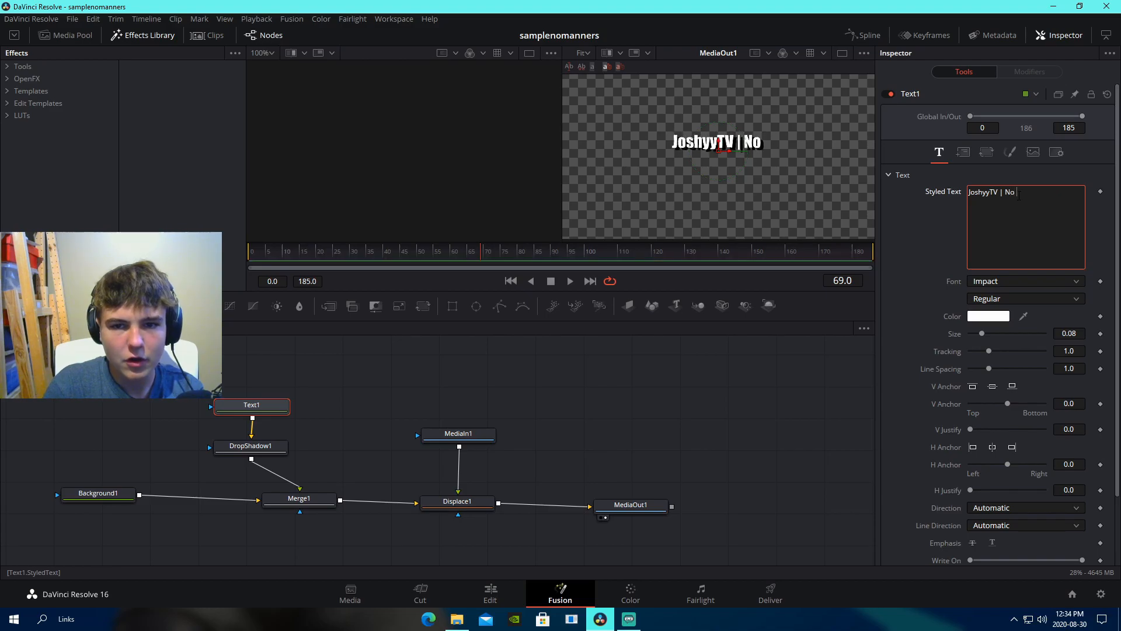
{"action": "key", "text": "BackSpace"}
{"action": "key", "text": "BackSpace"}
{"action": "type", "text": "nners"}
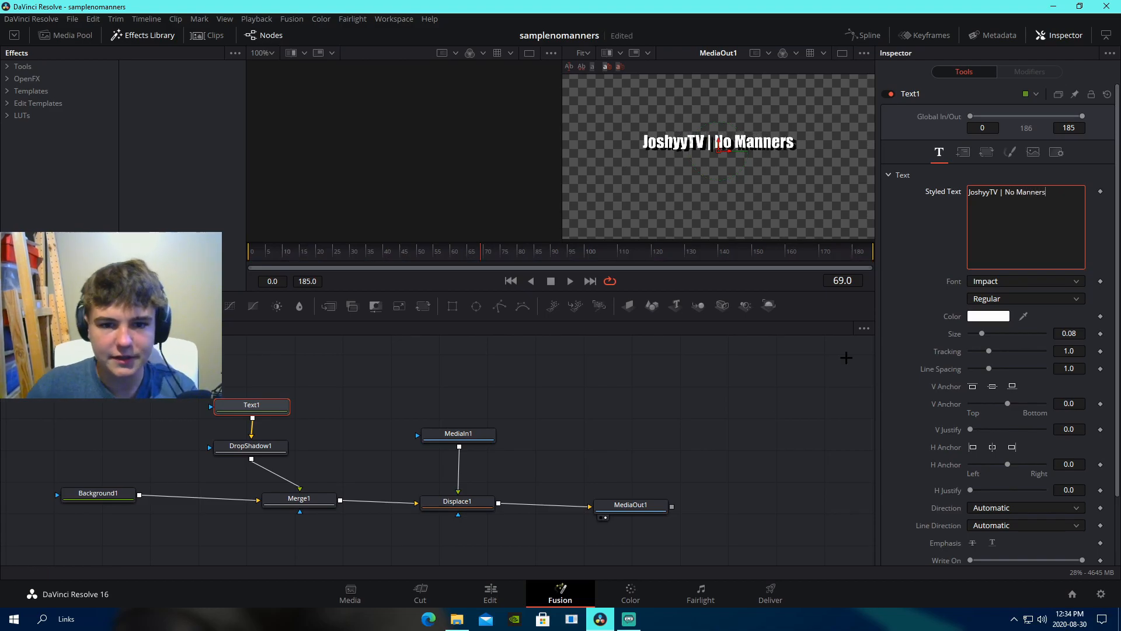
{"action": "key", "text": "ctrl+s"}
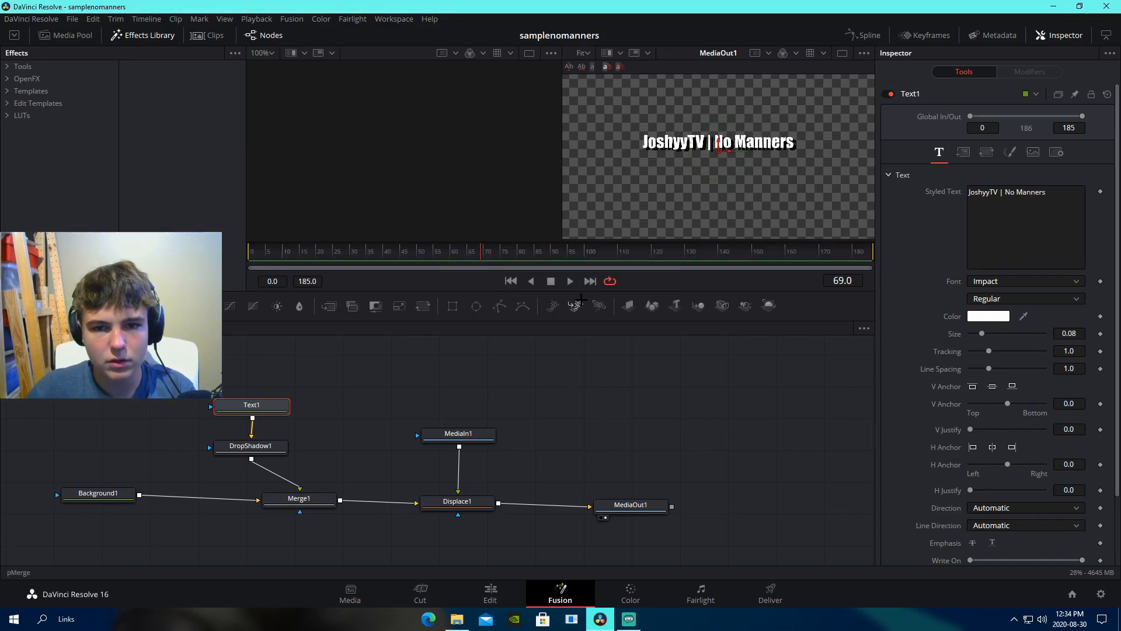
- Return to the edit timeline and play the title over 7.mp4 from the clip's start
{"action": "left_click", "coordinate": [490, 593]}
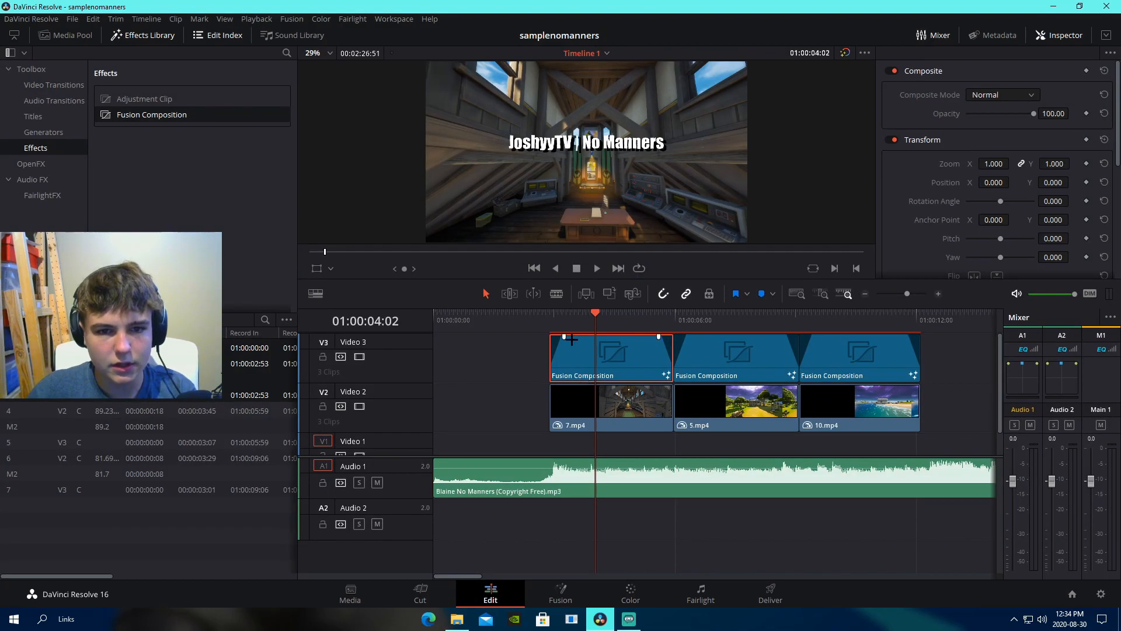
{"action": "left_click", "coordinate": [550, 314]}
{"action": "key", "text": "space"}
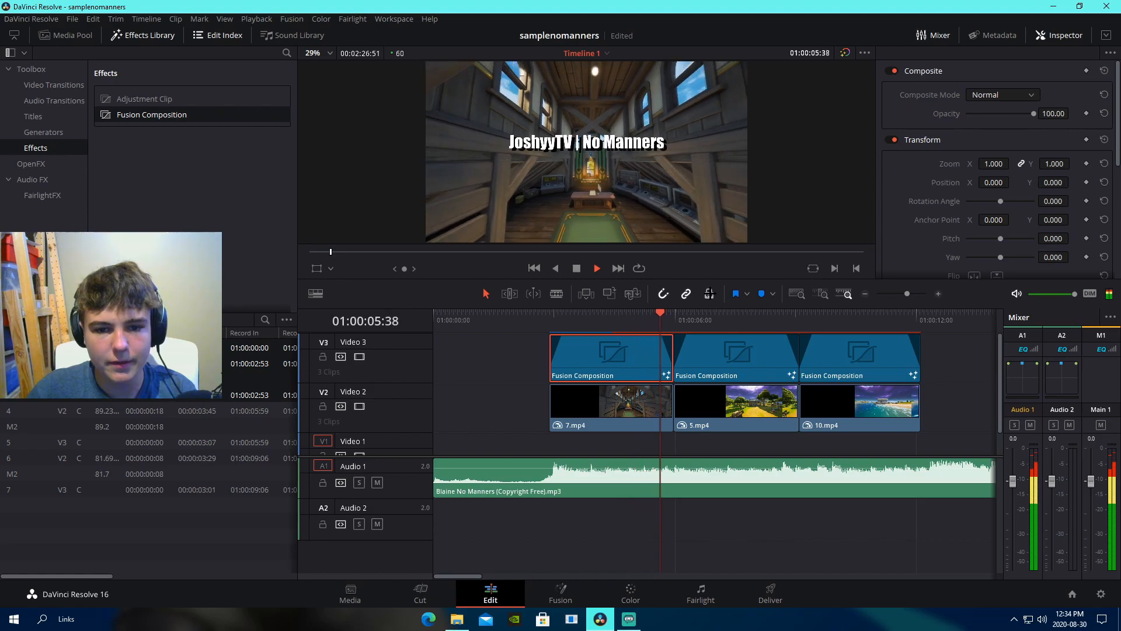
- Reopen the title composition in Fusion and reduce DropShadow1's drop distance to 0.0142
{"action": "left_click", "coordinate": [602, 318]}
{"action": "left_click", "coordinate": [576, 585]}
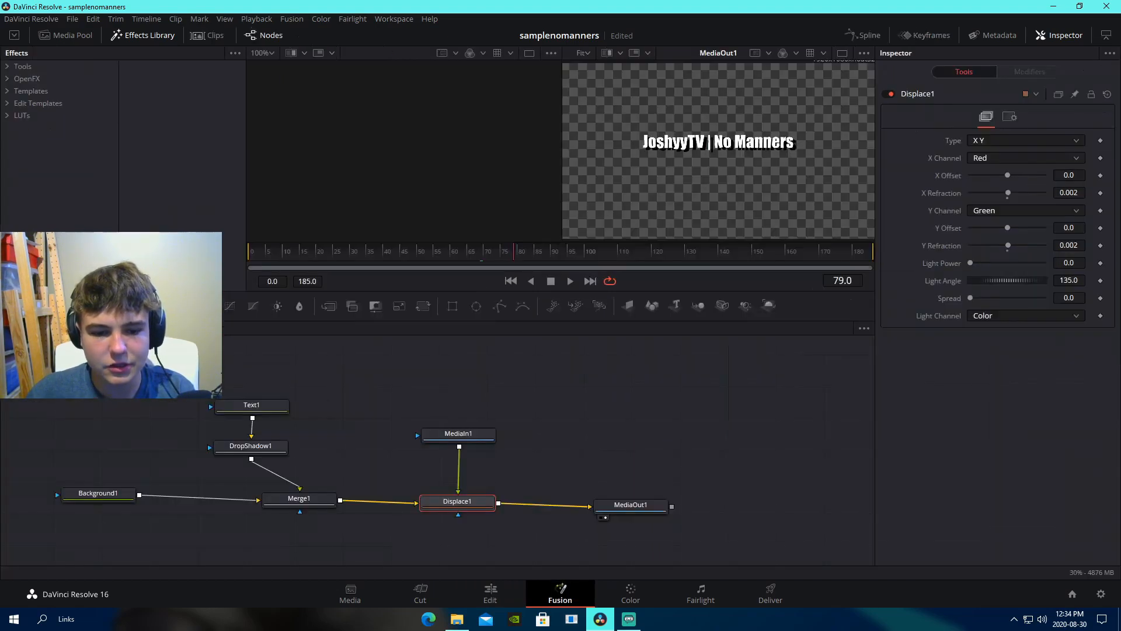
{"action": "left_click", "coordinate": [251, 446]}
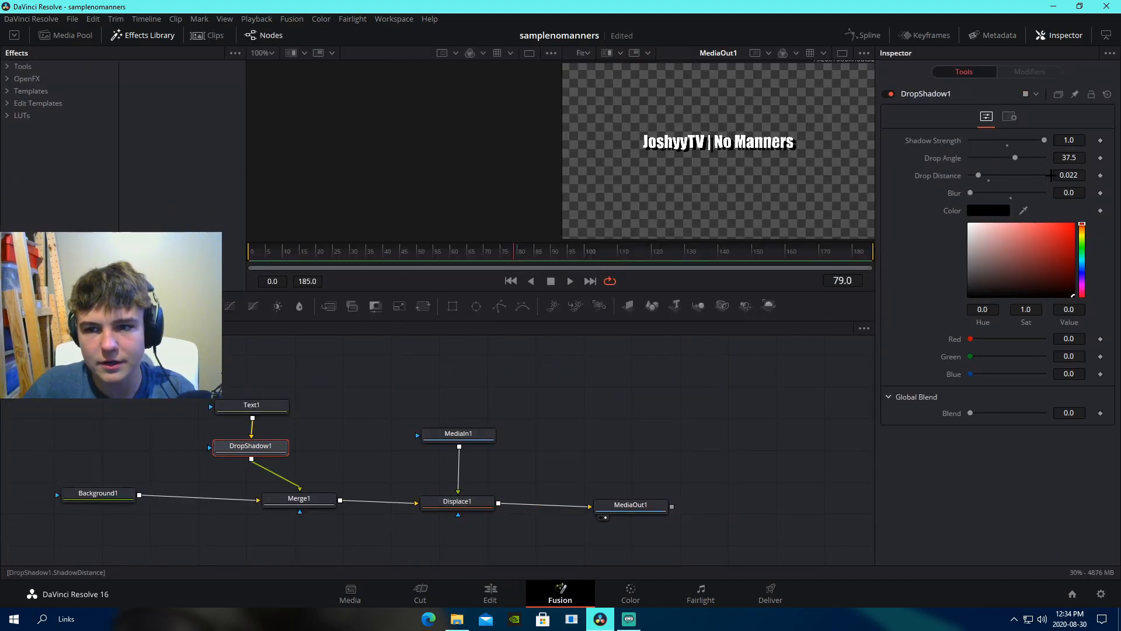
{"action": "mouse_move", "coordinate": [977, 175]}
{"action": "left_mouse_down"}
{"action": "mouse_move", "coordinate": [1013, 175]}
{"action": "mouse_move", "coordinate": [975, 176]}
{"action": "left_mouse_up"}
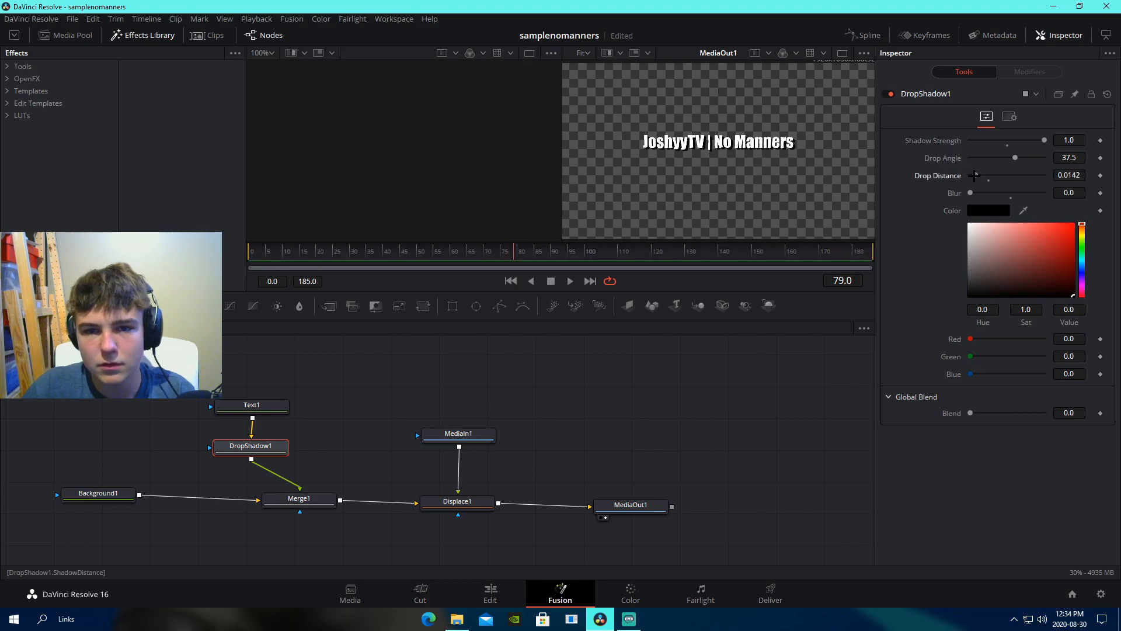
- Delete the blank Fusion Compositions above 5.mp4 and 10.mp4 in the edit timeline
{"action": "left_click", "coordinate": [491, 592]}
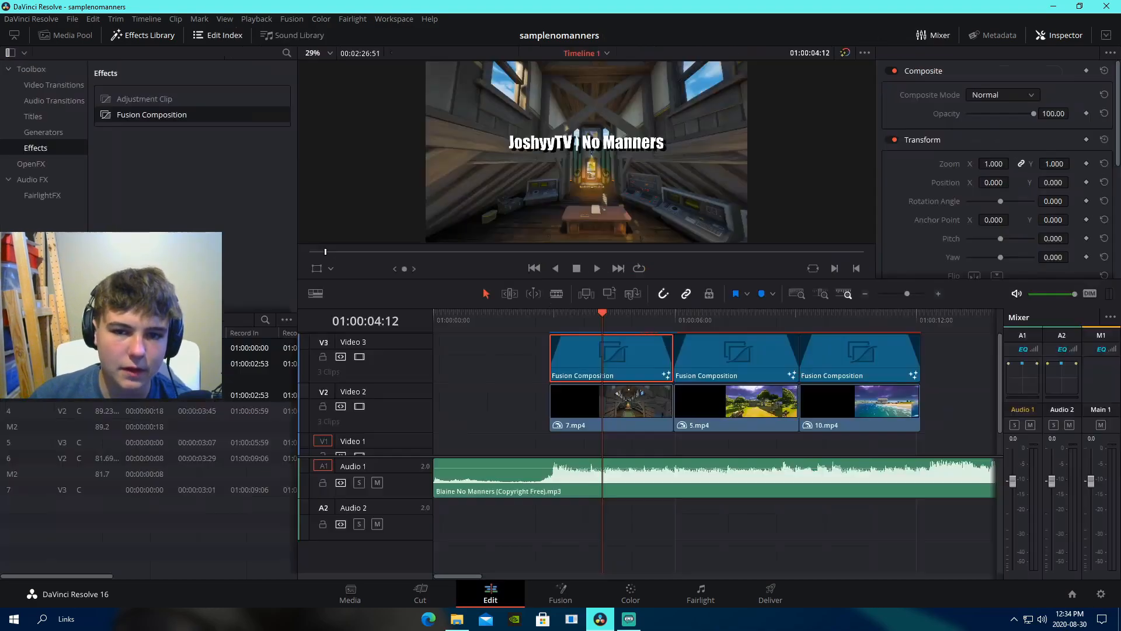
{"action": "left_click", "coordinate": [761, 372]}
{"action": "key", "text": "Delete"}
{"action": "left_click", "coordinate": [821, 382]}
{"action": "key", "text": "Delete"}
- Copy the titled Fusion Composition above 7.mp4 and paste it above 5.mp4 and 10.mp4 on Video 3
{"action": "left_click", "coordinate": [632, 370]}
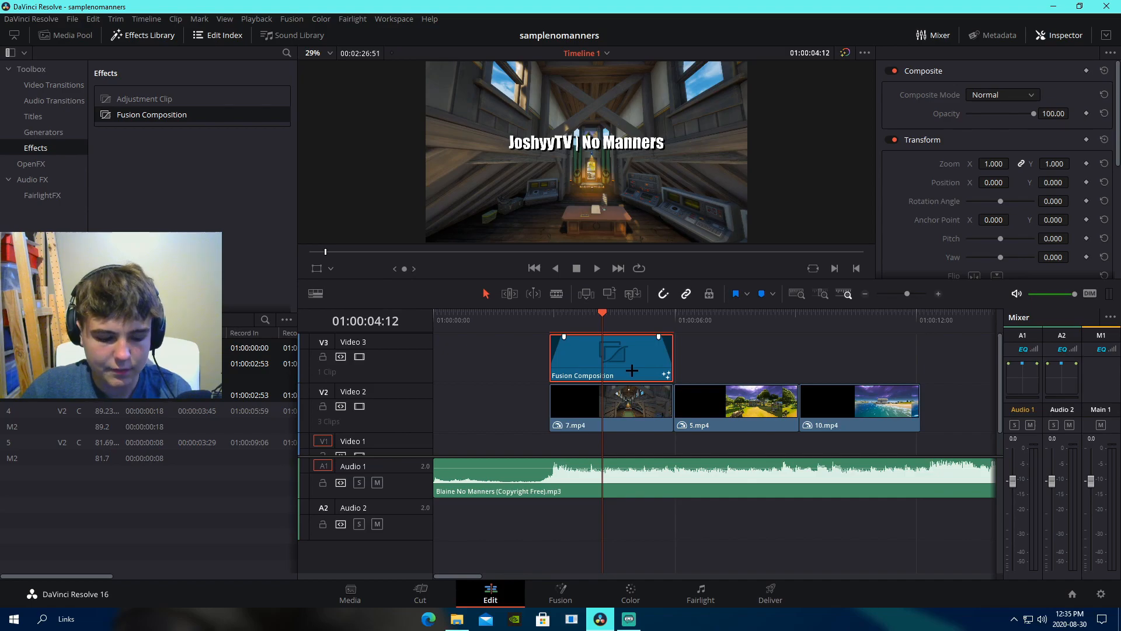
{"action": "key", "text": "ctrl+c"}
{"action": "left_click", "coordinate": [679, 325]}
{"action": "key", "text": "ctrl+v"}
{"action": "key", "text": "ctrl+v"}
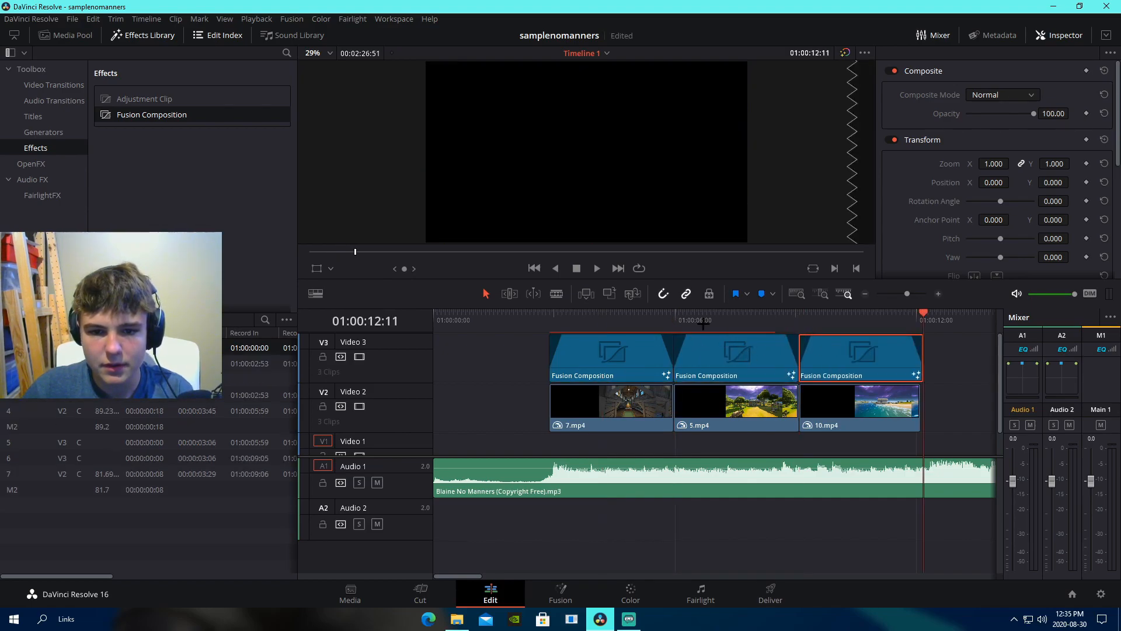
- Preview the title over 5.mp4 and trim the pasted compositions' ends to match 5.mp4 and 10.mp4
{"action": "left_click", "coordinate": [675, 318]}
{"action": "left_click_drag", "start_coordinate": [675, 315], "coordinate": [693, 315]}
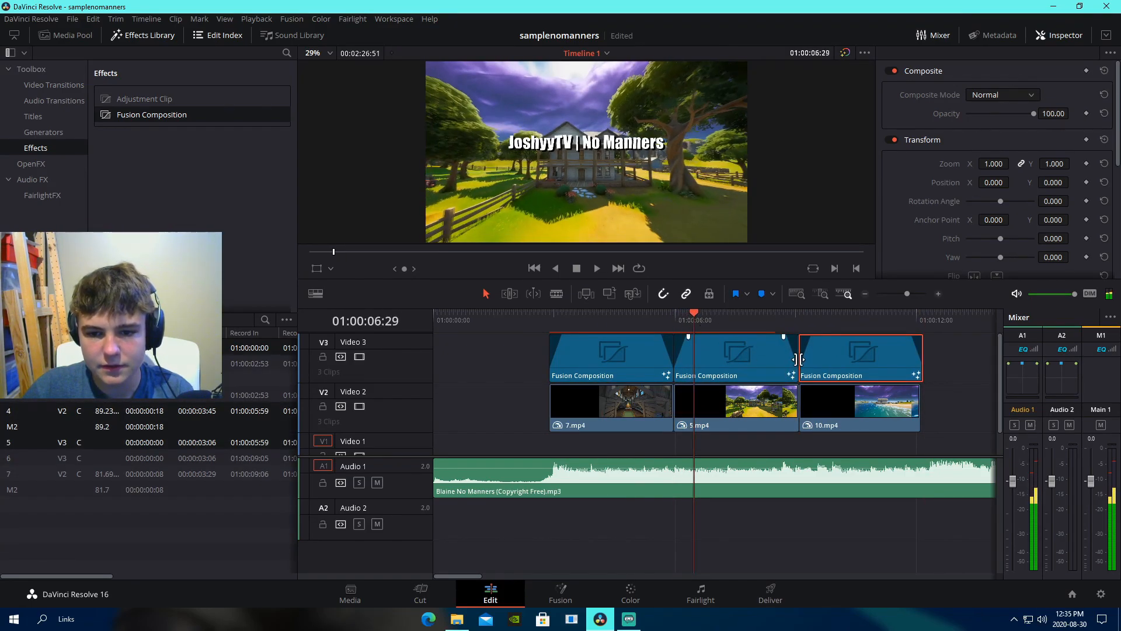
{"action": "left_click_drag", "start_coordinate": [794, 360], "coordinate": [797, 360]}
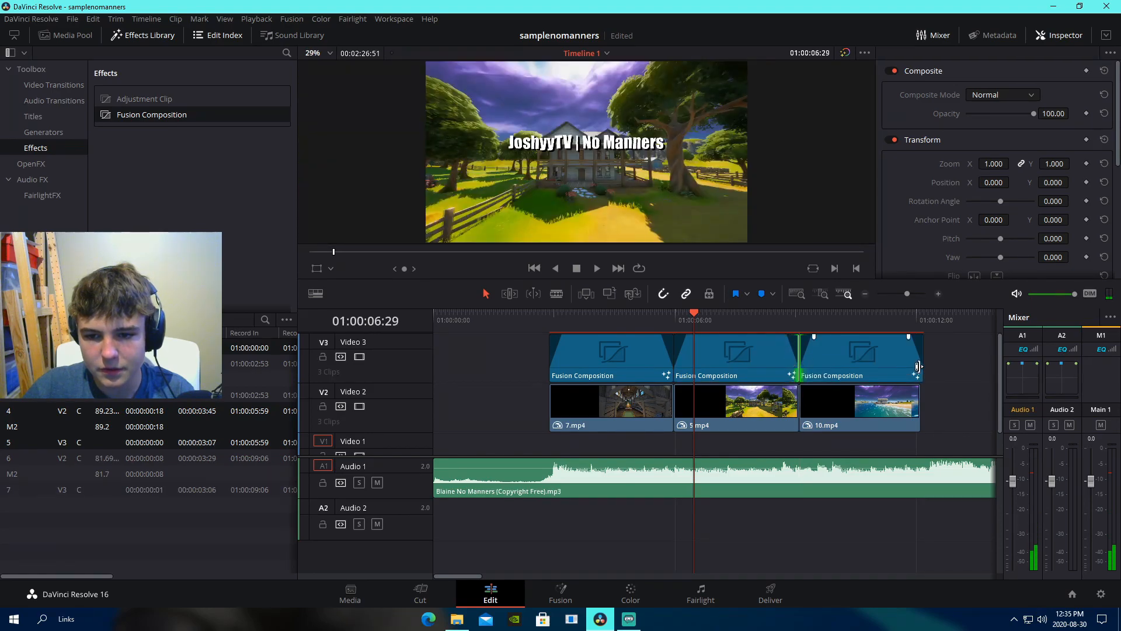
{"action": "left_click_drag", "start_coordinate": [918, 366], "coordinate": [915, 366]}
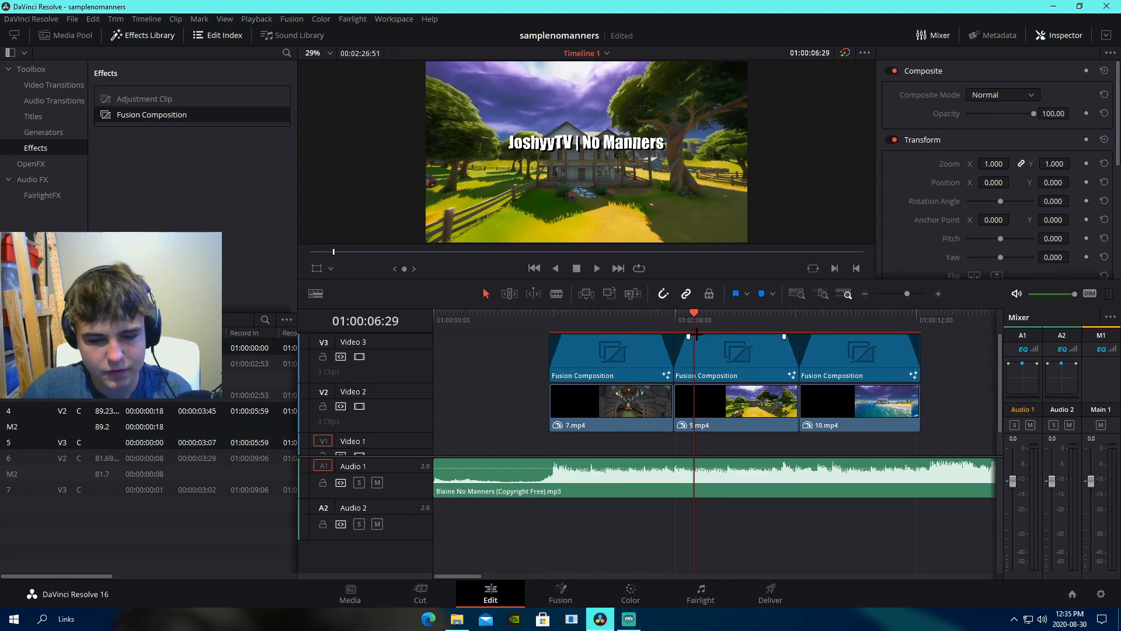
- Set the horizontal position of the Fusion Composition above 5.mp4 to -150
{"action": "left_click_drag", "start_coordinate": [696, 332], "coordinate": [725, 333]}
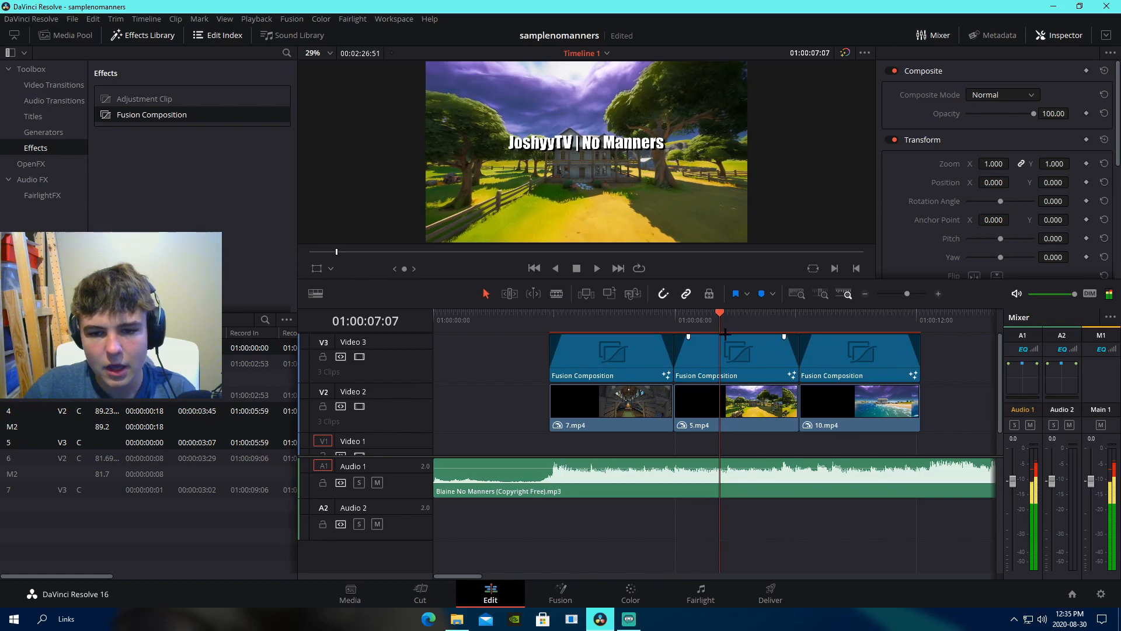
{"action": "left_click", "coordinate": [748, 357]}
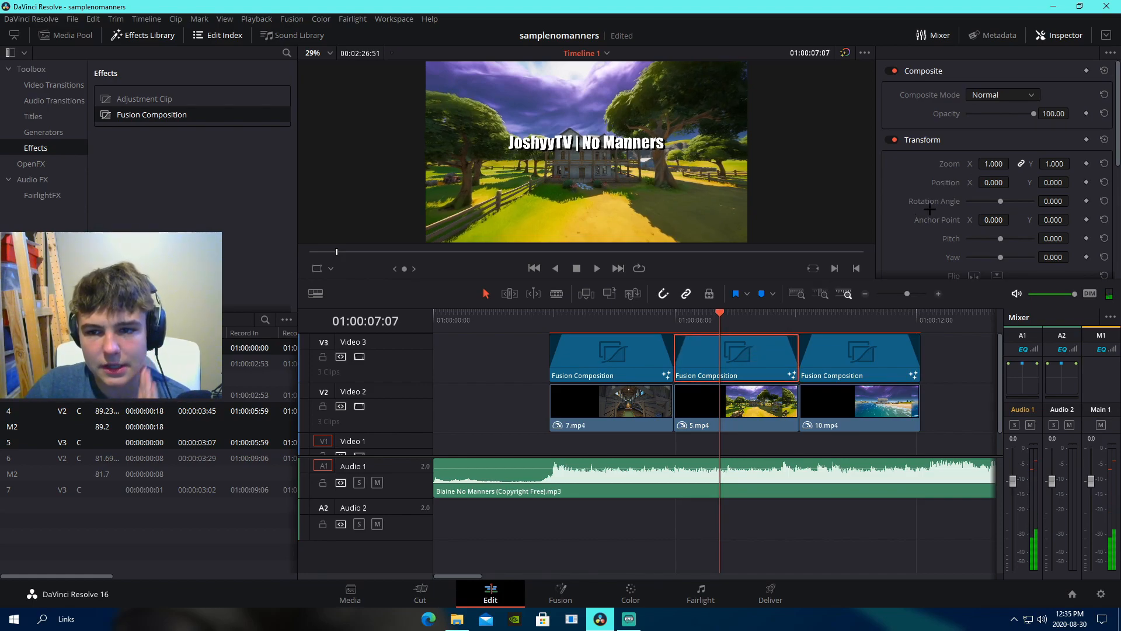
{"action": "left_click", "coordinate": [990, 182]}
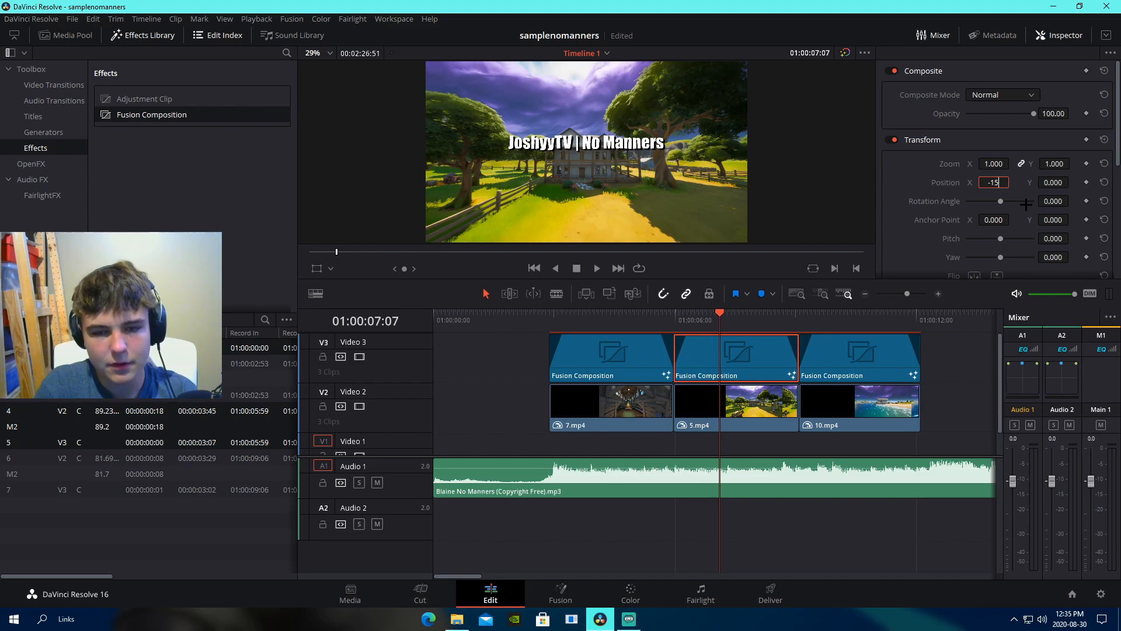
{"action": "key", "text": "Return"}
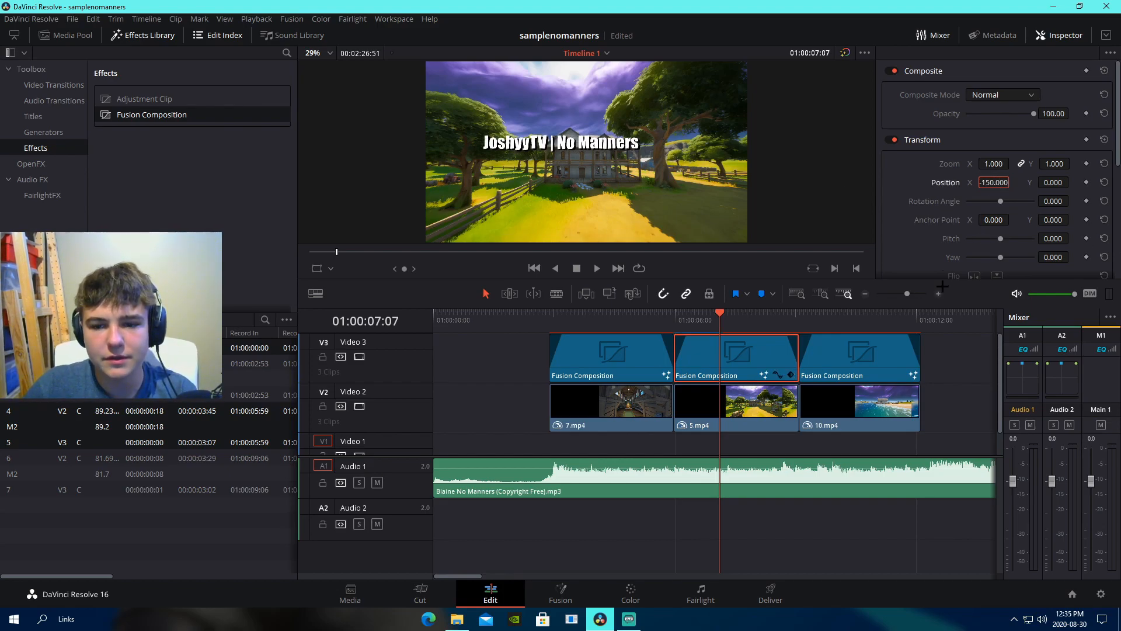
- Change the title text in the Fusion Composition above 5.mp4 to "Joshyy_TV" and return to the edit timeline
{"action": "left_click", "coordinate": [560, 593]}
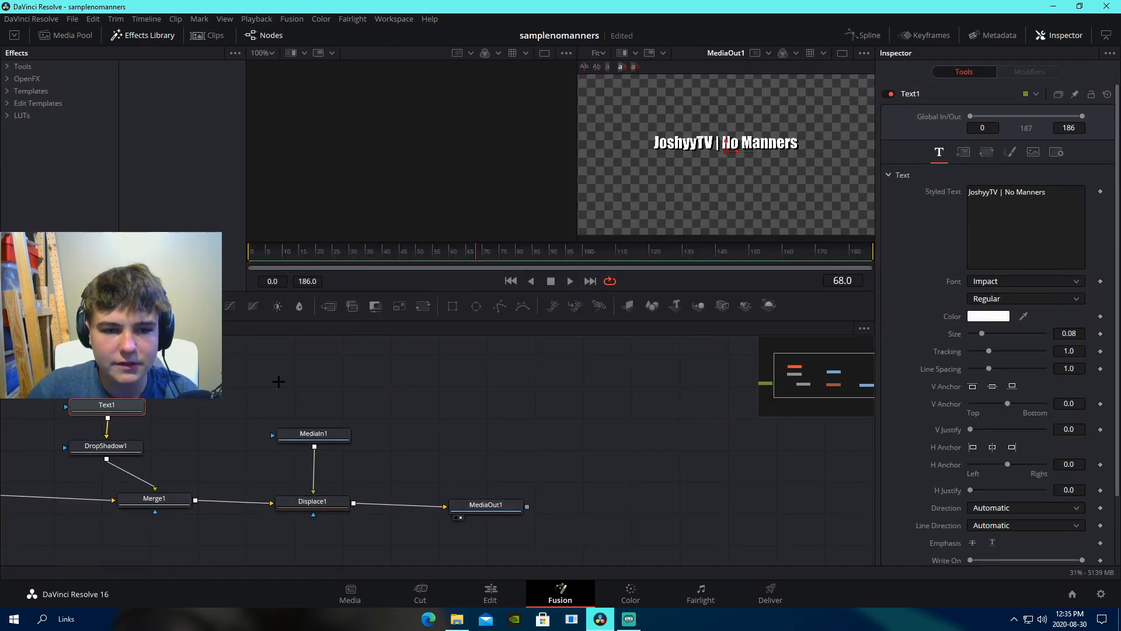
{"action": "left_click_drag", "start_coordinate": [1051, 193], "coordinate": [904, 178]}
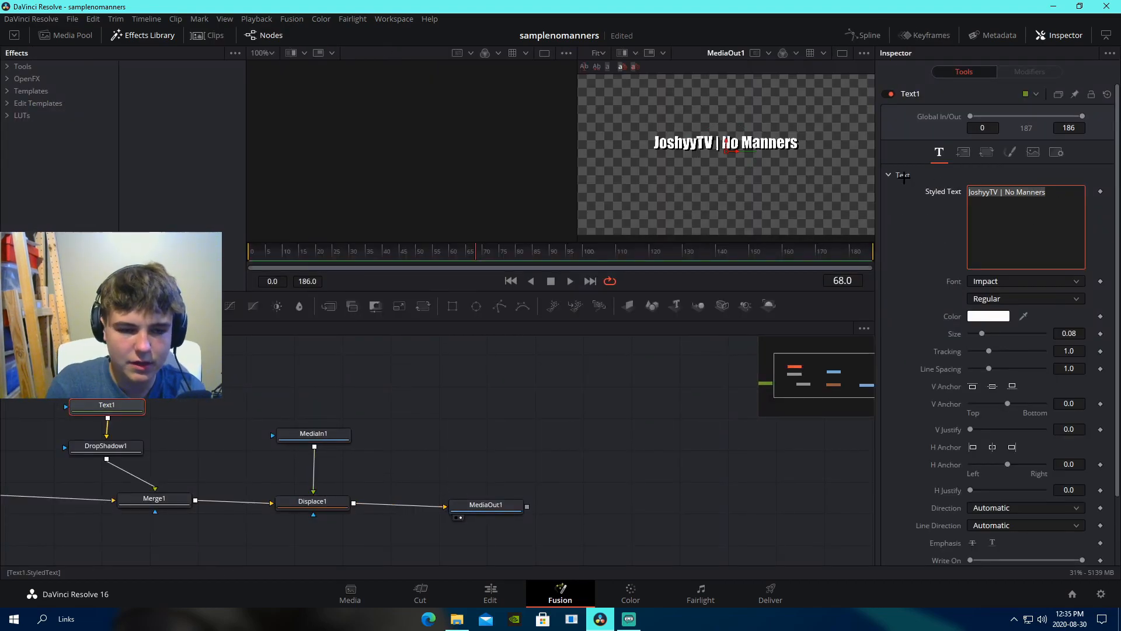
{"action": "key", "text": "BackSpace"}
{"action": "type", "text": "Joshy"}
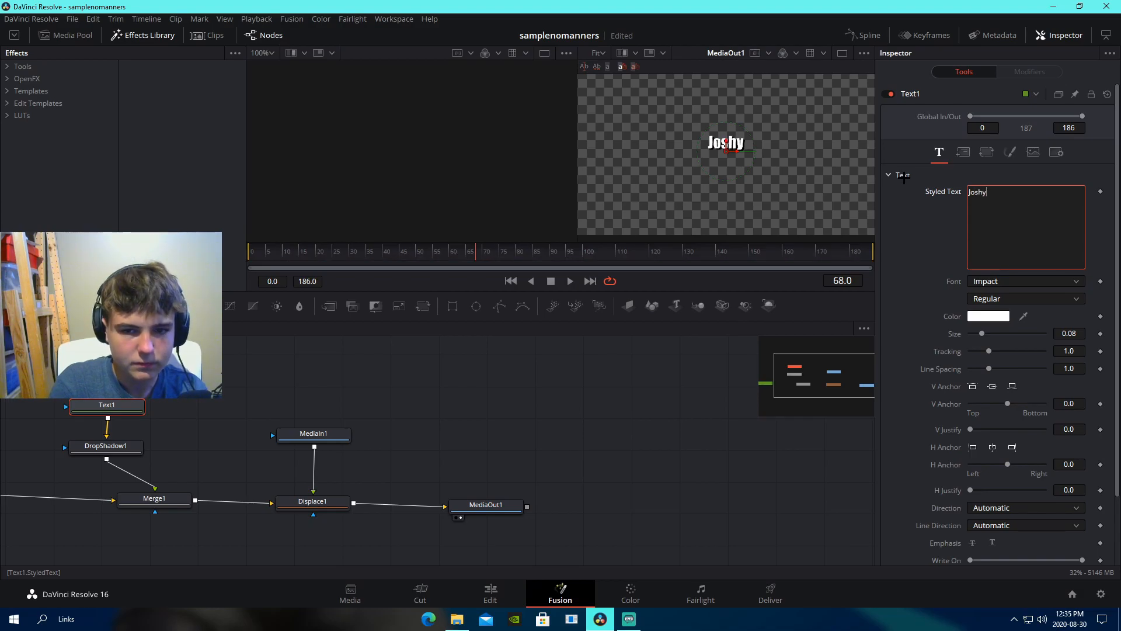
{"action": "type", "text": "y_TV"}
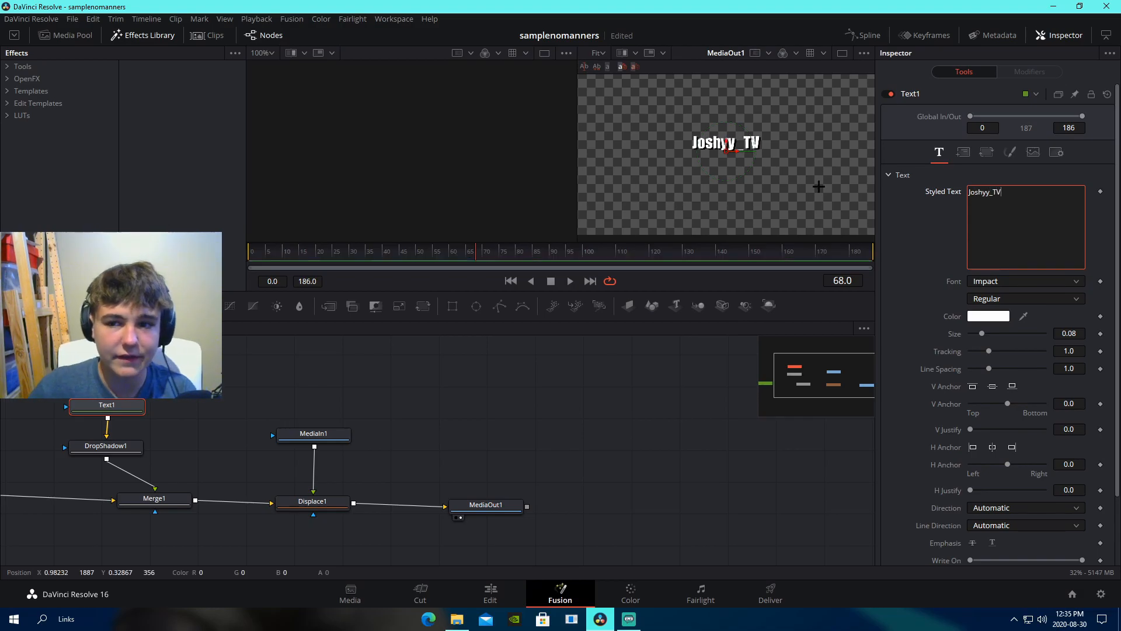
{"action": "left_click", "coordinate": [508, 592]}
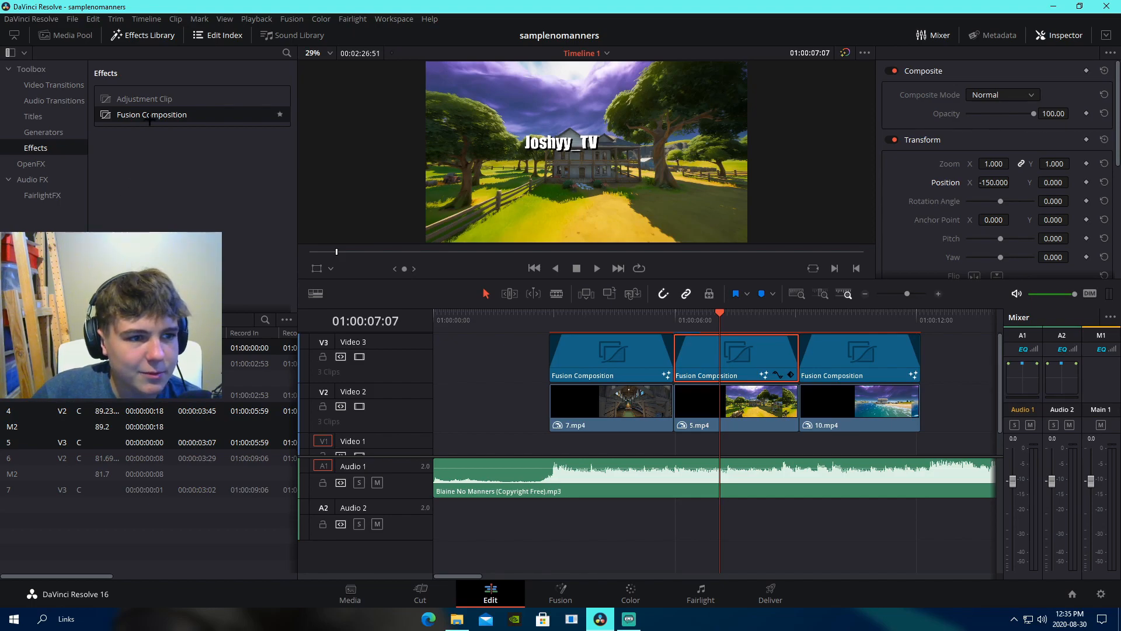
- Place a blank Fusion Composition on Video 4 above 5.mp4 and trim both ends to sit between the fades of the title below
{"action": "left_click_drag", "start_coordinate": [150, 119], "coordinate": [716, 340]}
{"action": "left_click", "coordinate": [882, 362]}
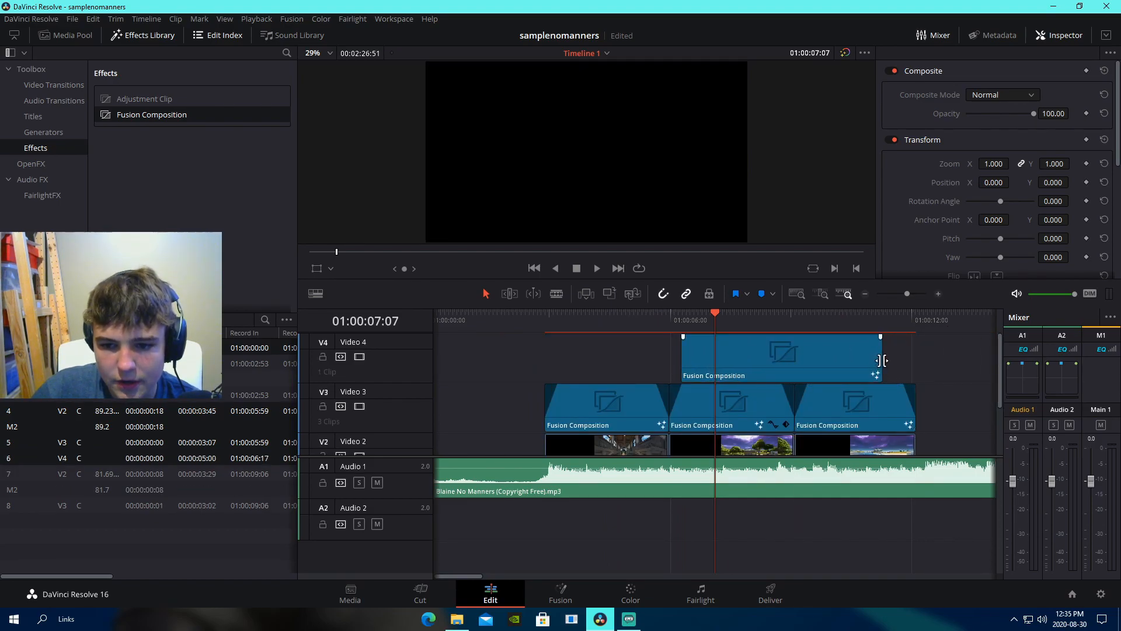
{"action": "left_click_drag", "start_coordinate": [883, 361], "coordinate": [782, 362]}
{"action": "left_click", "coordinate": [679, 331]}
{"action": "left_click_drag", "start_coordinate": [907, 299], "coordinate": [910, 298]}
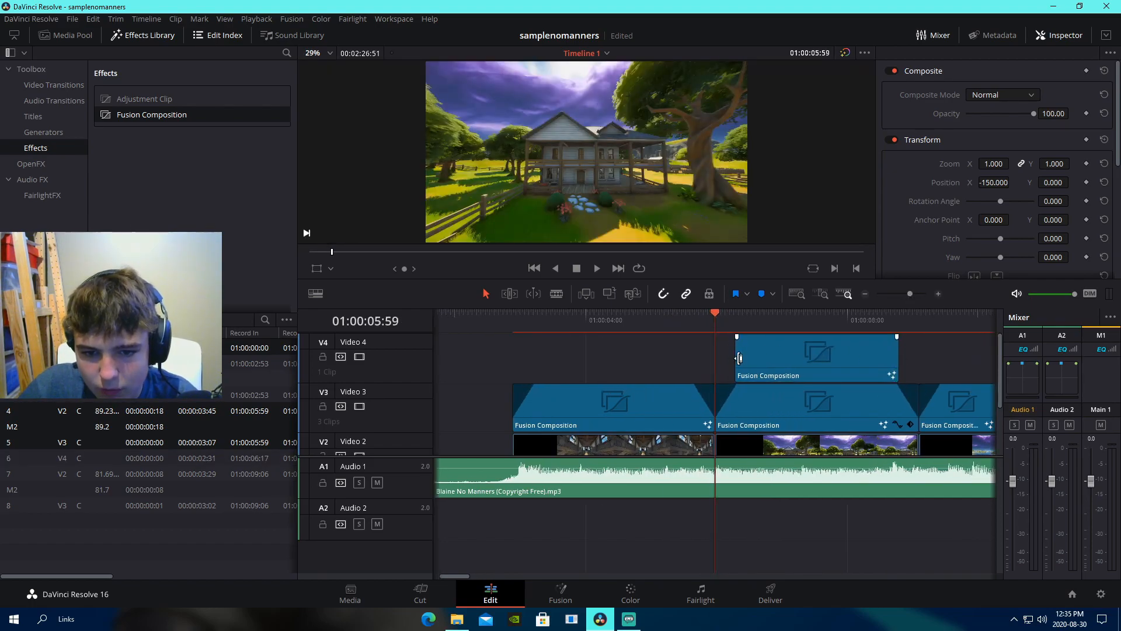
{"action": "left_click_drag", "start_coordinate": [899, 357], "coordinate": [896, 357]}
{"action": "left_click_drag", "start_coordinate": [735, 366], "coordinate": [737, 366]}
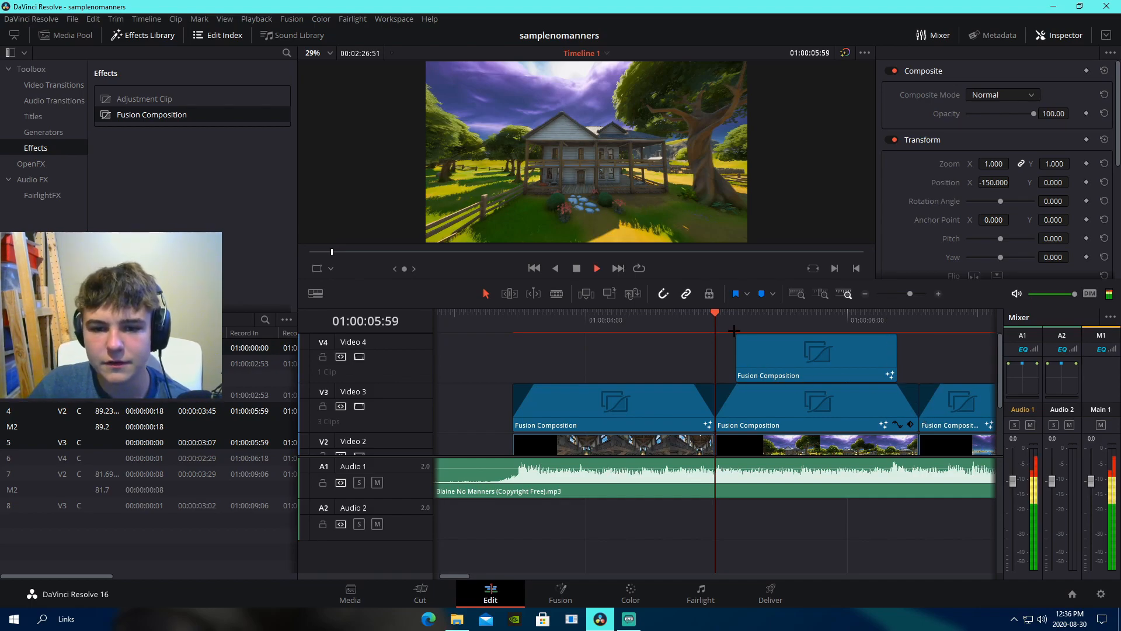
{"action": "mouse_move", "coordinate": [727, 320]}
{"action": "left_mouse_down"}
{"action": "mouse_move", "coordinate": [774, 320]}
{"action": "mouse_move", "coordinate": [737, 322]}
{"action": "left_mouse_up"}
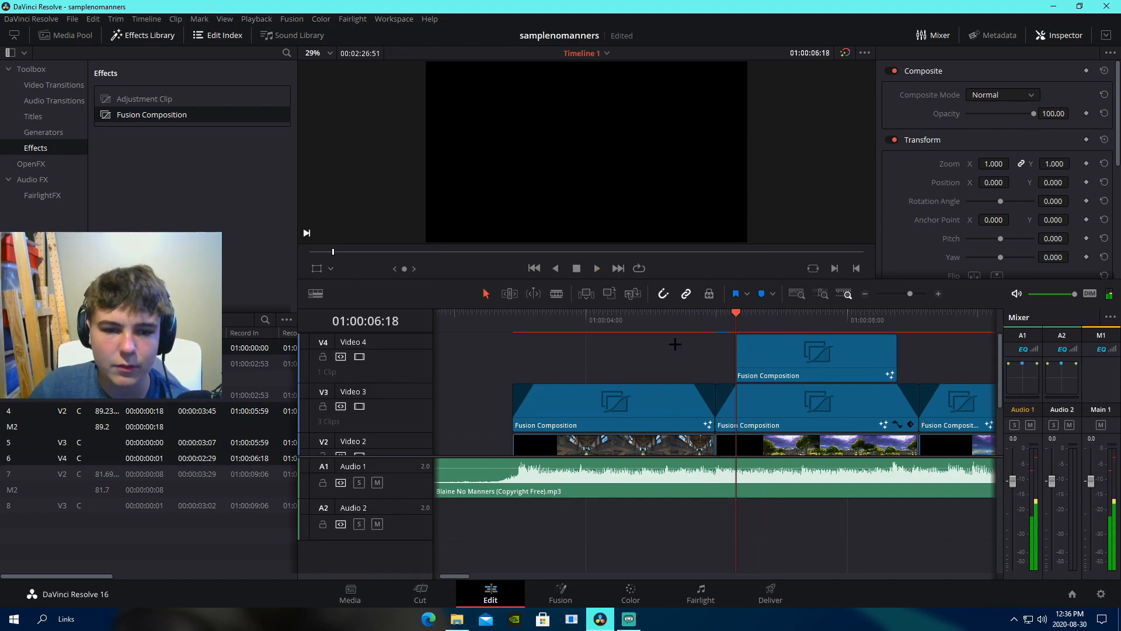
- Add a Push transition to the start of the Video 4 Fusion Composition and preview it
{"action": "left_click", "coordinate": [54, 85]}
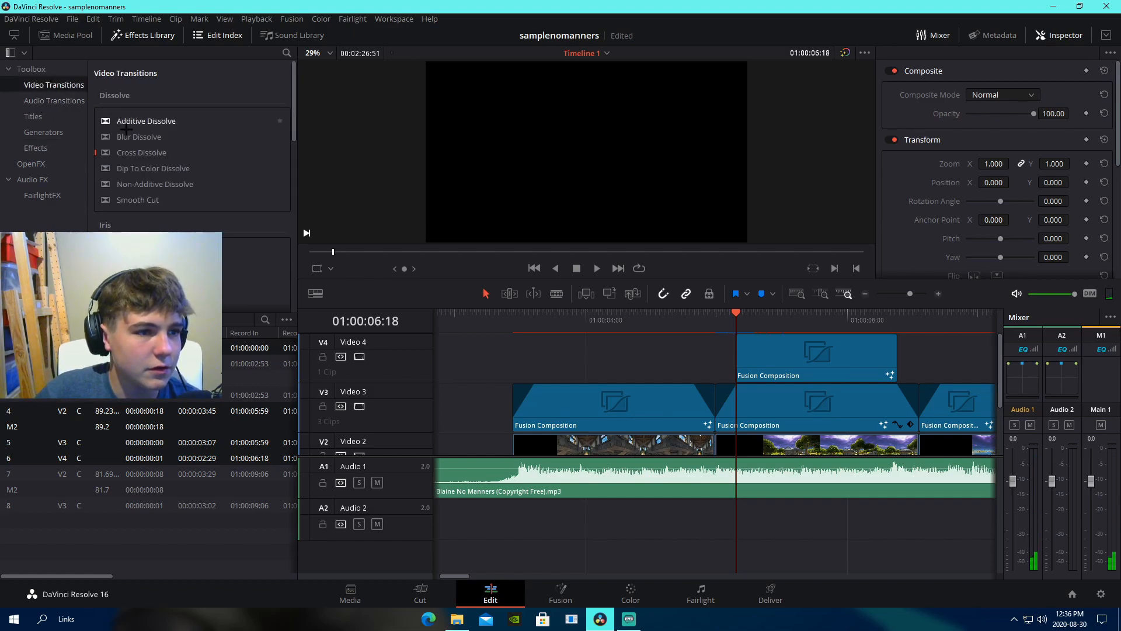
{"action": "scroll", "coordinate": [129, 136], "scroll_direction": "down", "scroll_amount": 10}
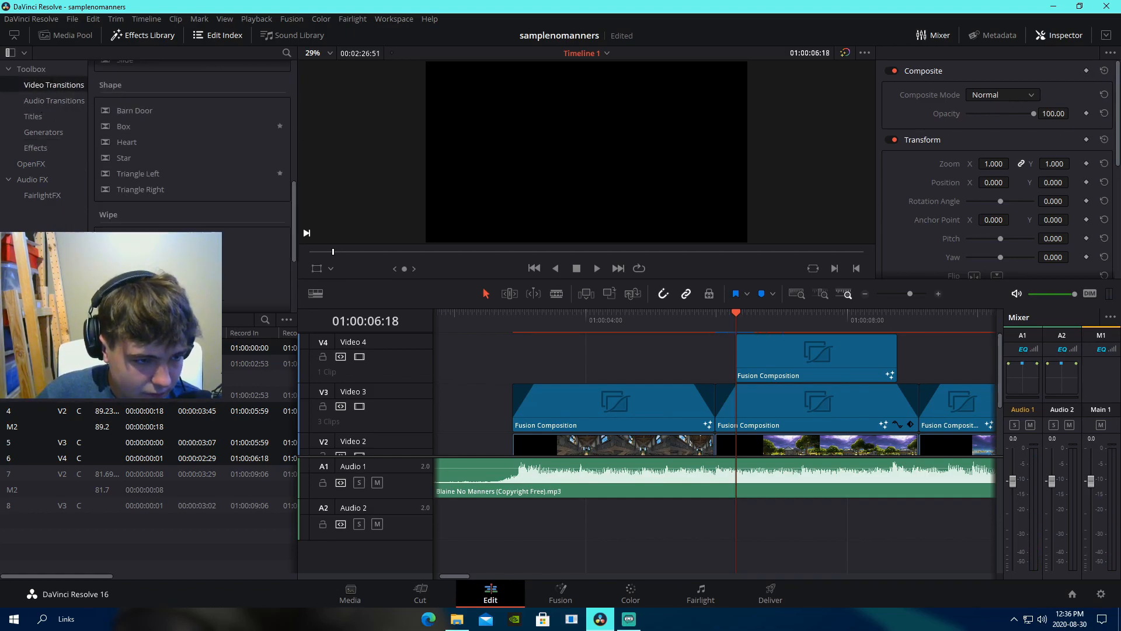
{"action": "scroll", "coordinate": [129, 226], "scroll_direction": "up", "scroll_amount": 6}
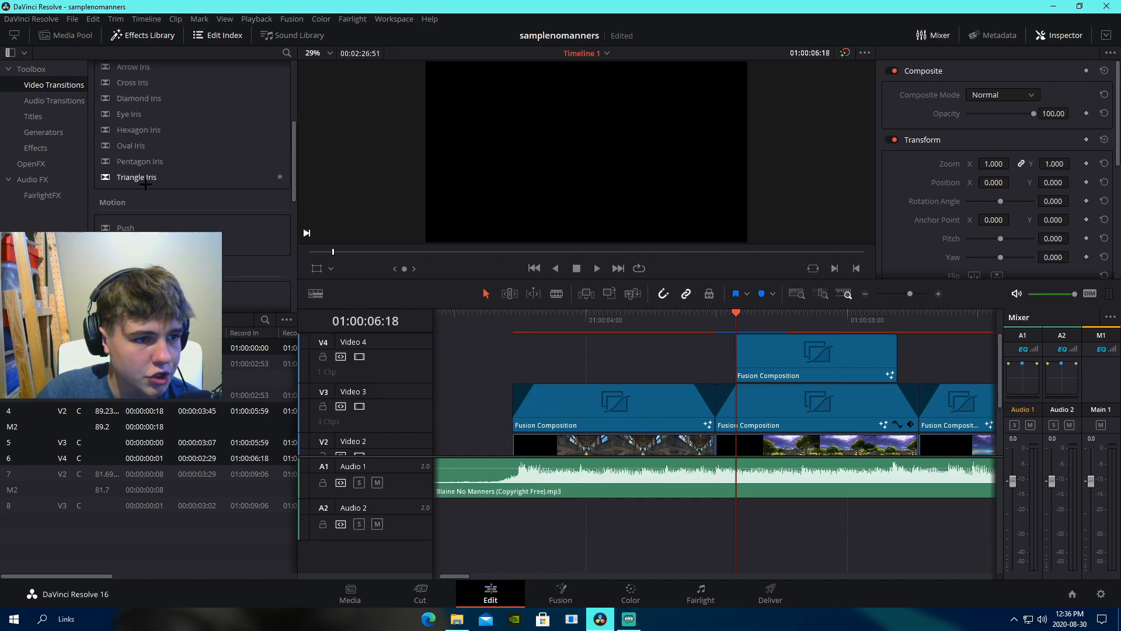
{"action": "left_click_drag", "start_coordinate": [128, 227], "coordinate": [757, 354]}
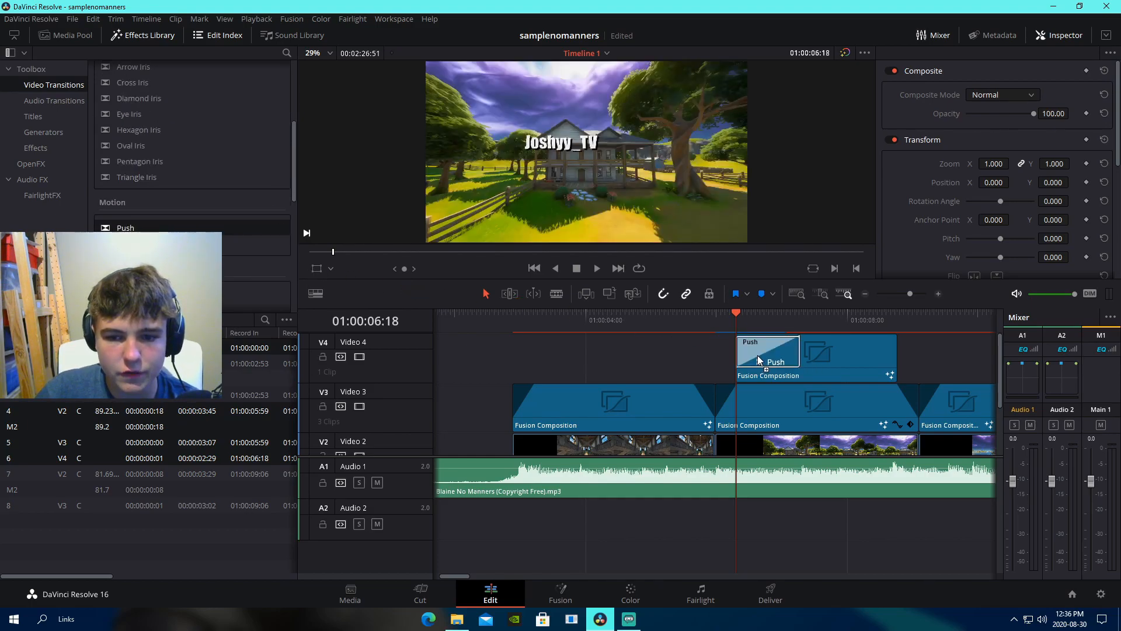
{"action": "left_click", "coordinate": [721, 322]}
{"action": "key", "text": "space"}
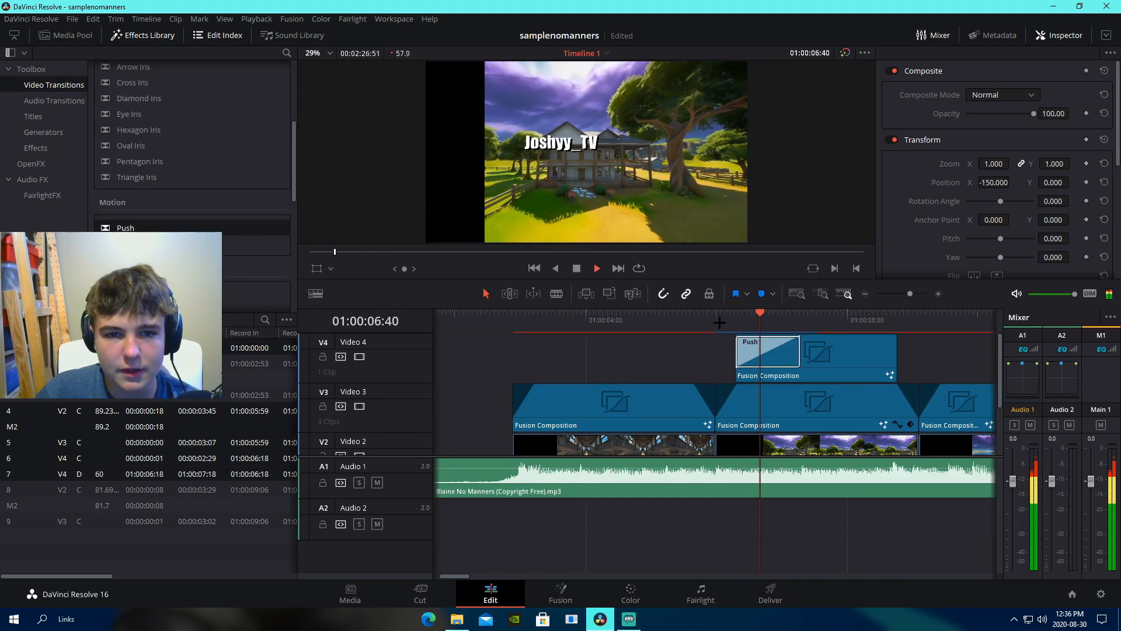
{"action": "key", "text": "space"}
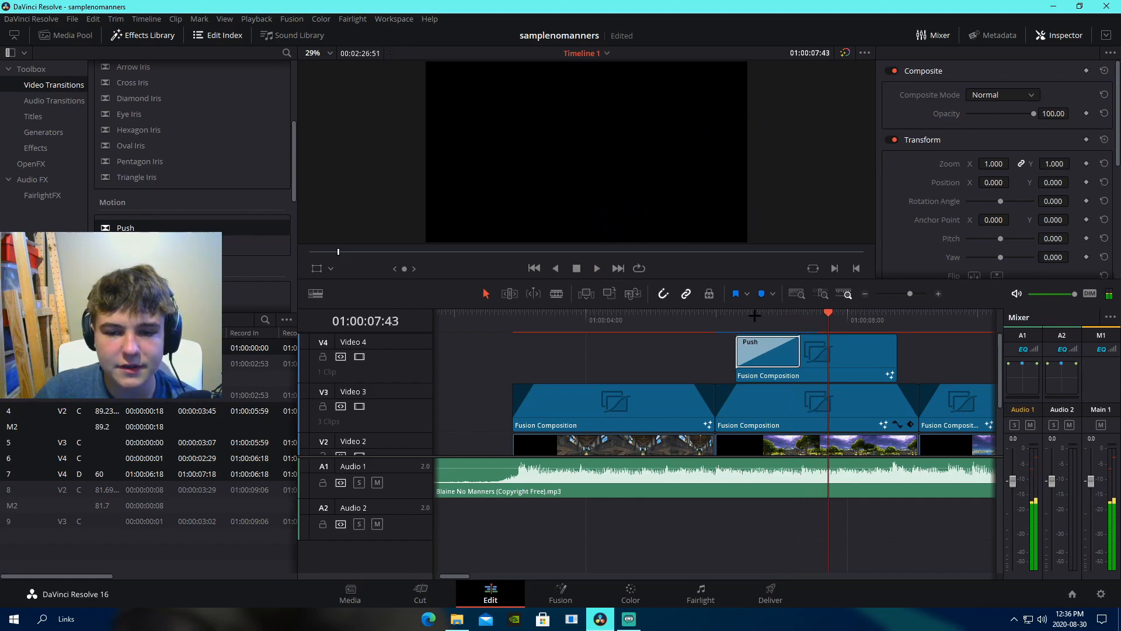
- Check the blank Video 4 composition in Fusion, then delete it from the edit timeline together with its Push transition
{"action": "left_click", "coordinate": [814, 350]}
{"action": "left_click", "coordinate": [574, 593]}
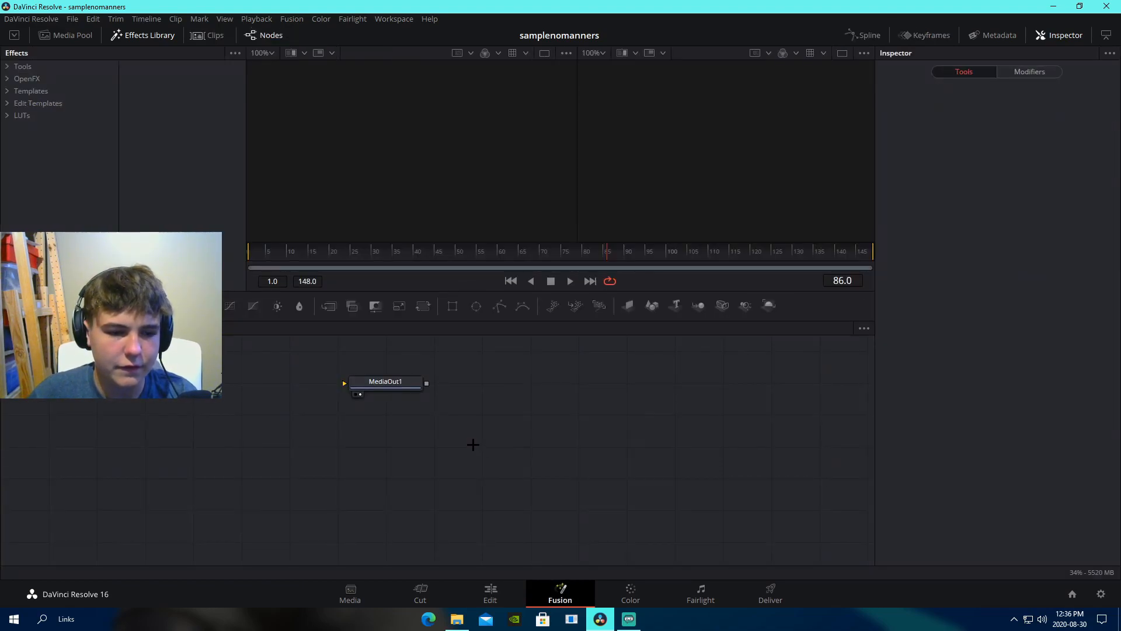
{"action": "left_click", "coordinate": [491, 593]}
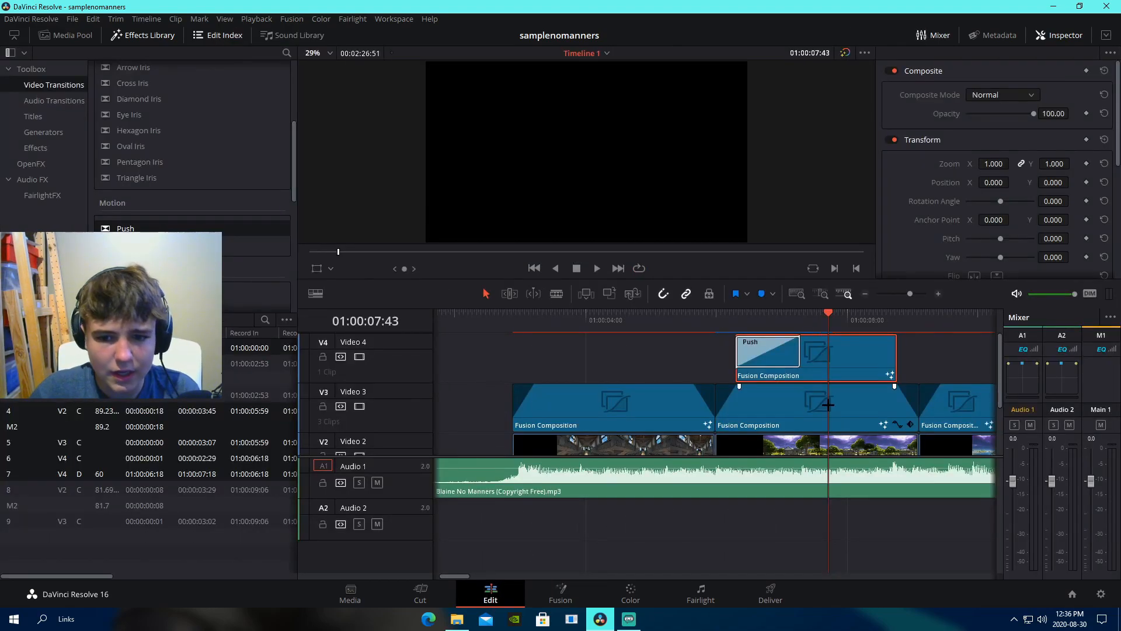
{"action": "left_click", "coordinate": [781, 410]}
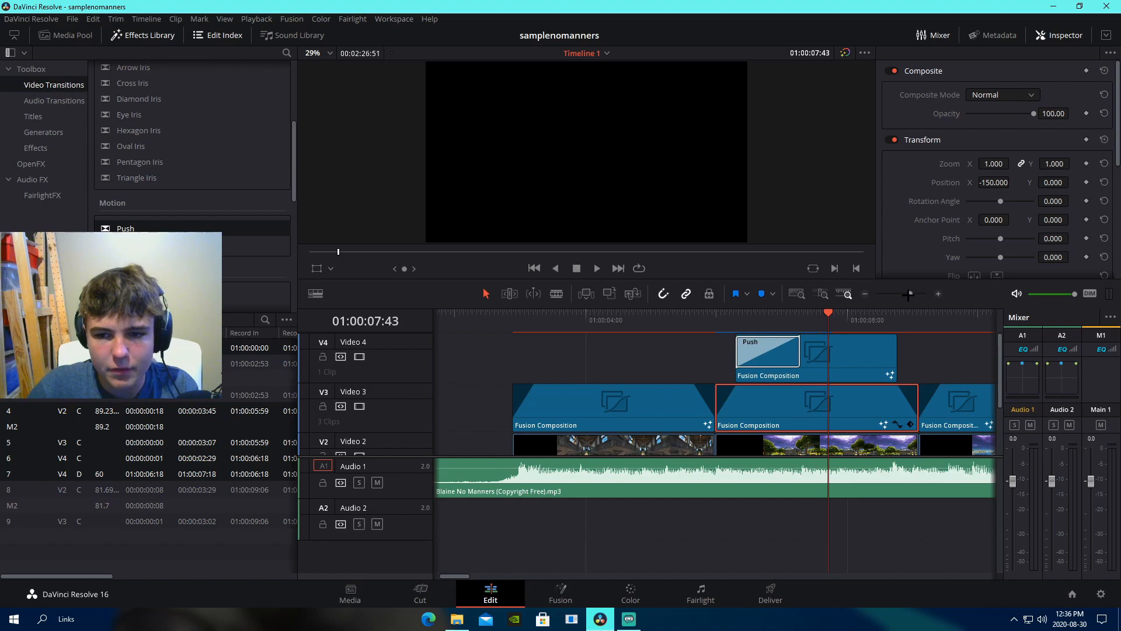
{"action": "left_click_drag", "start_coordinate": [908, 294], "coordinate": [908, 293]}
{"action": "left_click", "coordinate": [928, 377]}
{"action": "left_click", "coordinate": [734, 364]}
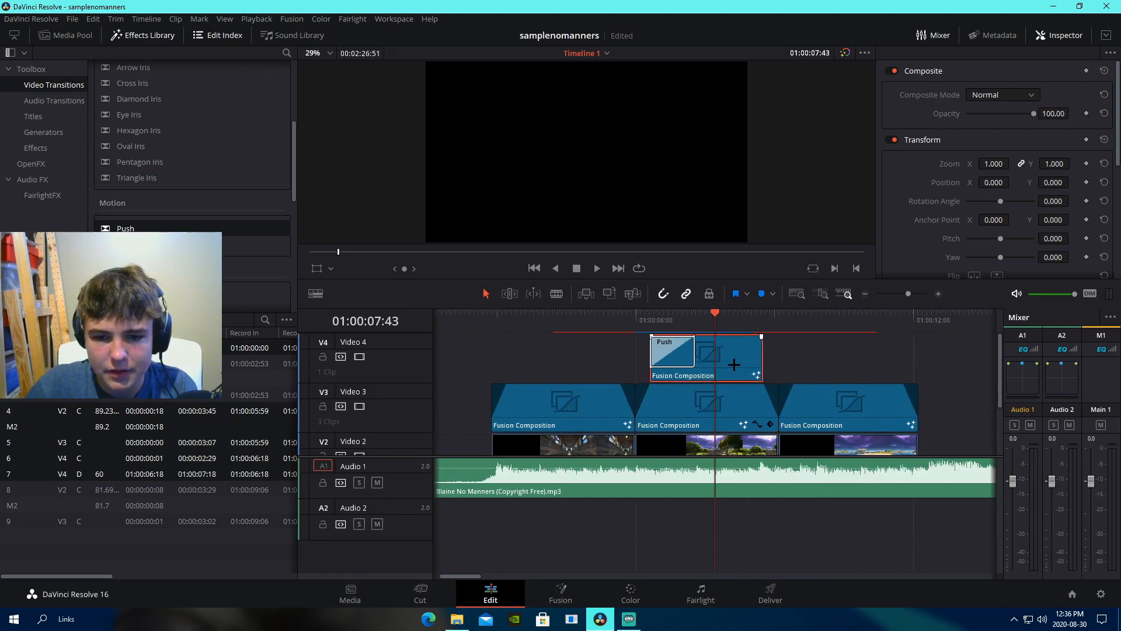
{"action": "key", "text": "Delete"}
- Copy the titled Fusion Composition above 10.mp4 and place the copy on Video 4 at the start of 5.mp4
{"action": "left_click", "coordinate": [837, 407]}
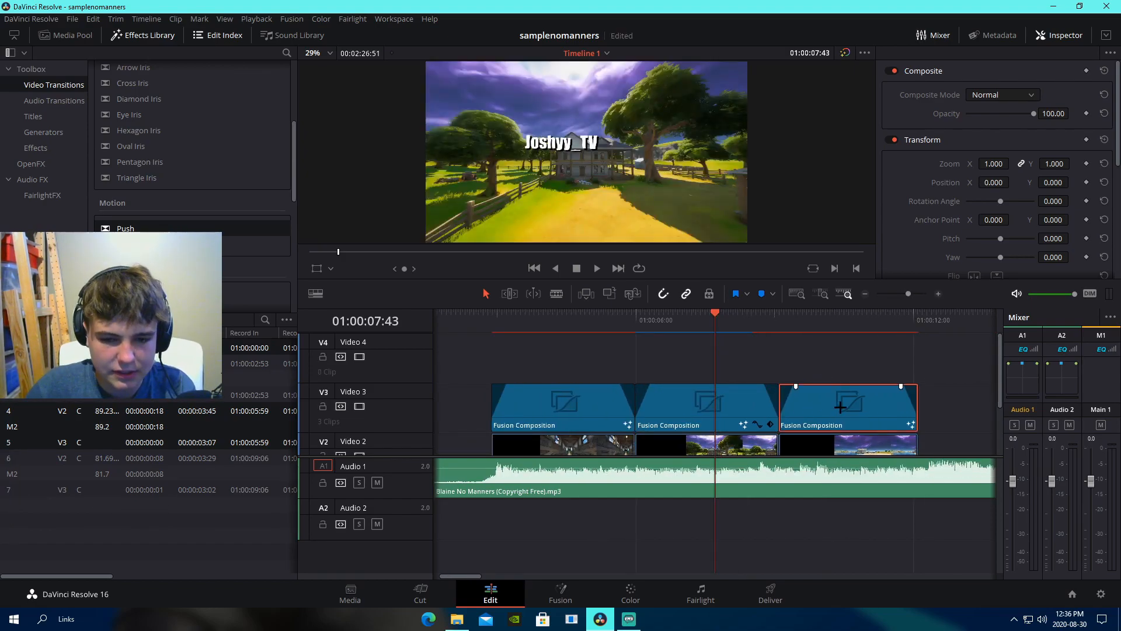
{"action": "left_click", "coordinate": [649, 320]}
{"action": "left_click", "coordinate": [687, 352]}
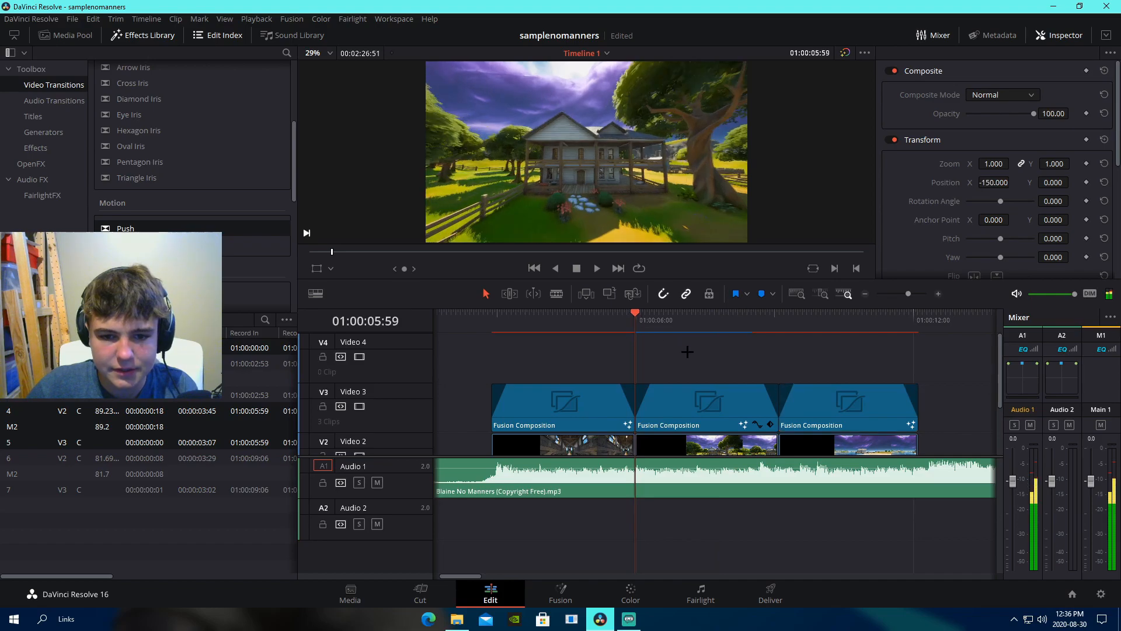
{"action": "left_click", "coordinate": [935, 323]}
{"action": "key", "text": "ctrl+v"}
{"action": "left_click_drag", "start_coordinate": [656, 390], "coordinate": [577, 360]}
{"action": "left_click_drag", "start_coordinate": [908, 296], "coordinate": [900, 295]}
{"action": "left_click_drag", "start_coordinate": [577, 377], "coordinate": [525, 376]}
{"action": "left_click", "coordinate": [498, 322]}
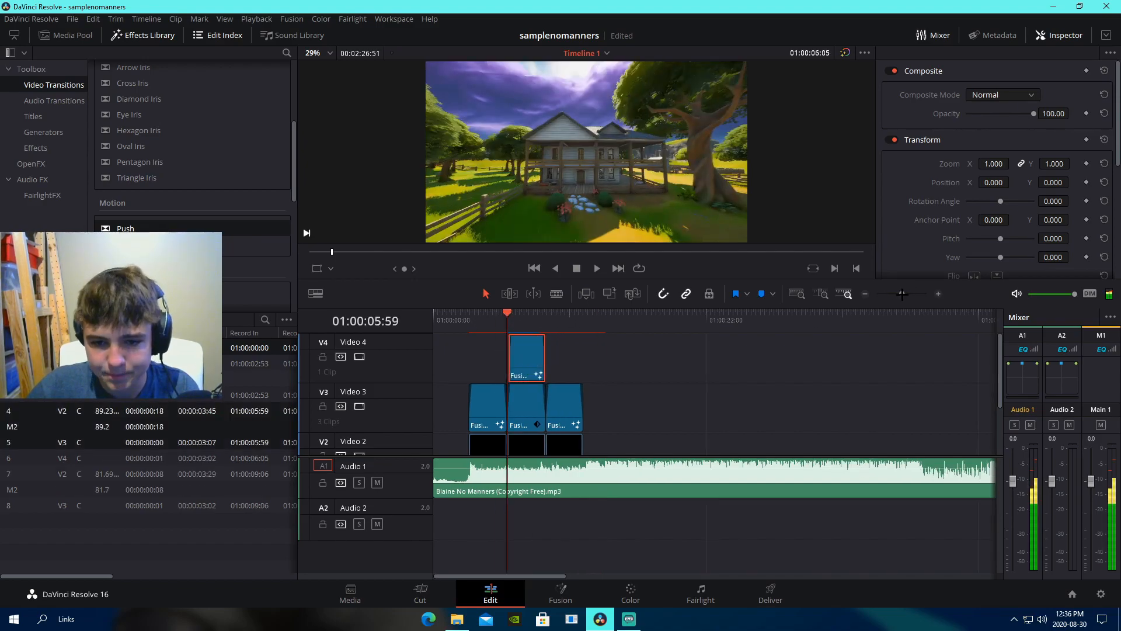
- Trim both ends of the Video 4 composition to sit inside the fades of the title below, starting at 01:00:06:19, and preview it
{"action": "left_click_drag", "start_coordinate": [900, 294], "coordinate": [911, 295]}
{"action": "left_click_drag", "start_coordinate": [838, 357], "coordinate": [832, 358]}
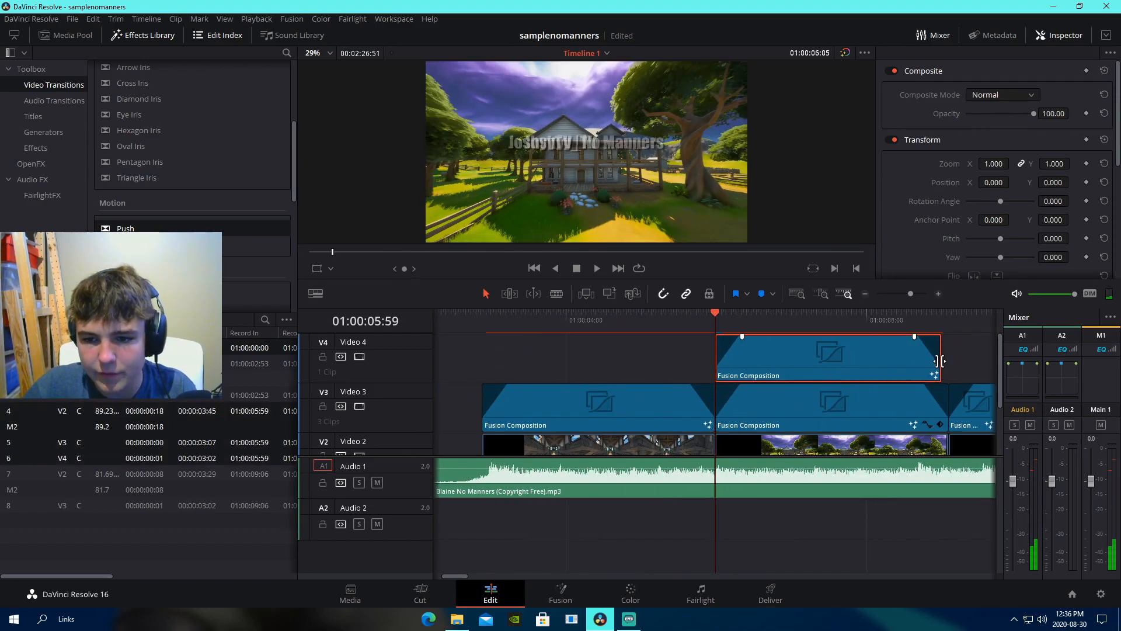
{"action": "mouse_move", "coordinate": [942, 361]}
{"action": "left_mouse_down"}
{"action": "mouse_move", "coordinate": [949, 336]}
{"action": "mouse_move", "coordinate": [941, 362]}
{"action": "mouse_move", "coordinate": [922, 361]}
{"action": "left_mouse_up"}
{"action": "left_click_drag", "start_coordinate": [718, 364], "coordinate": [740, 368]}
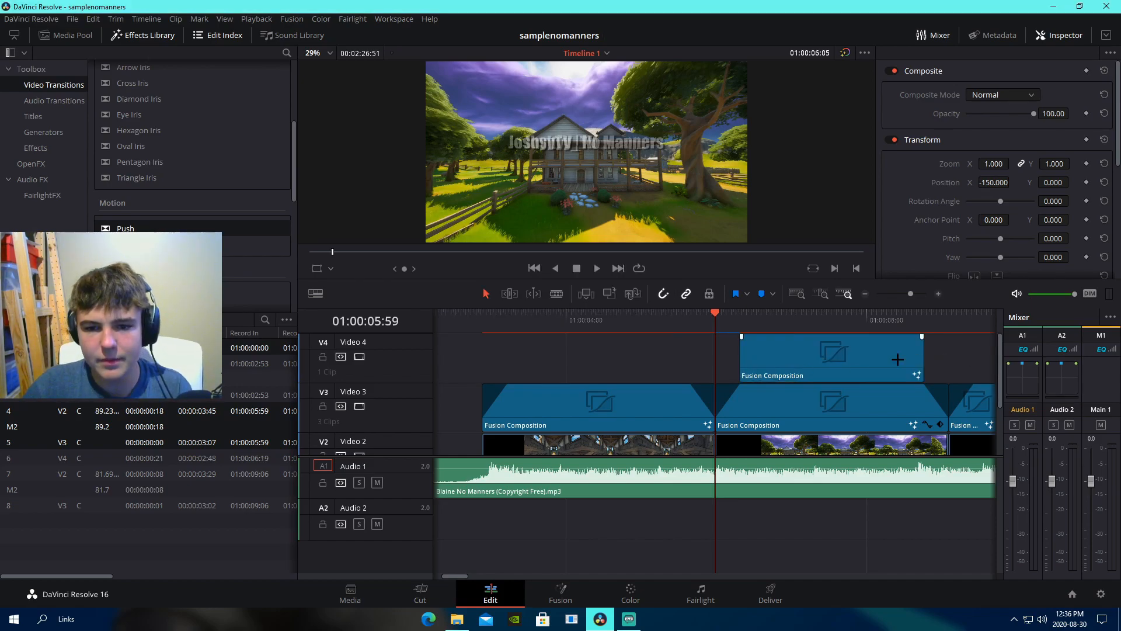
{"action": "left_click", "coordinate": [740, 321]}
{"action": "key", "text": "space"}
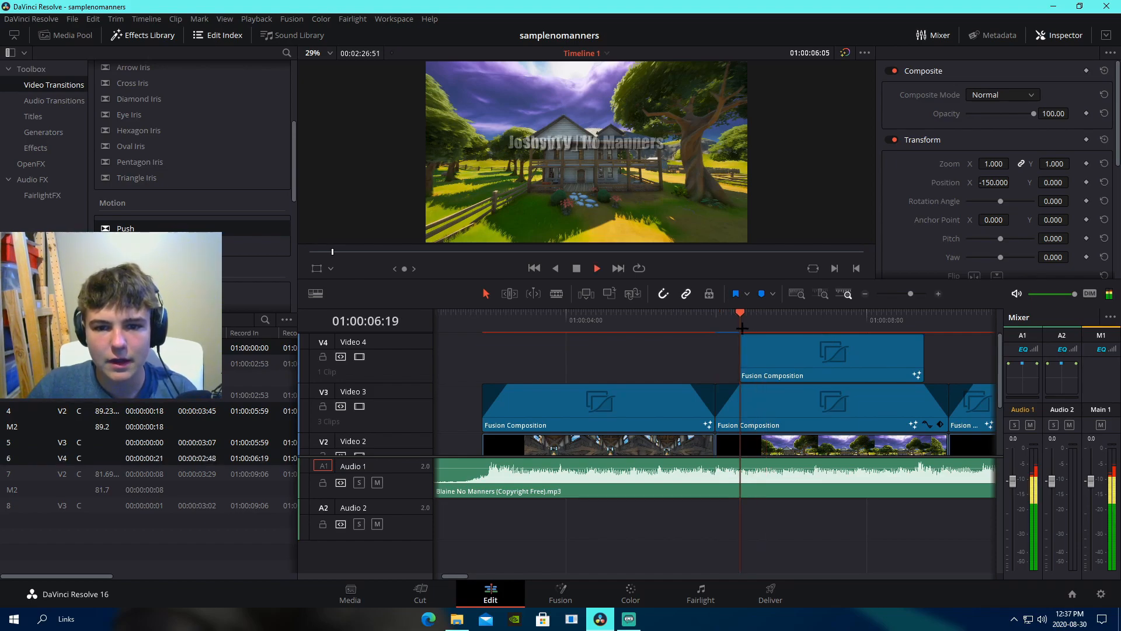
{"action": "key", "text": "space"}
{"action": "left_click", "coordinate": [714, 318]}
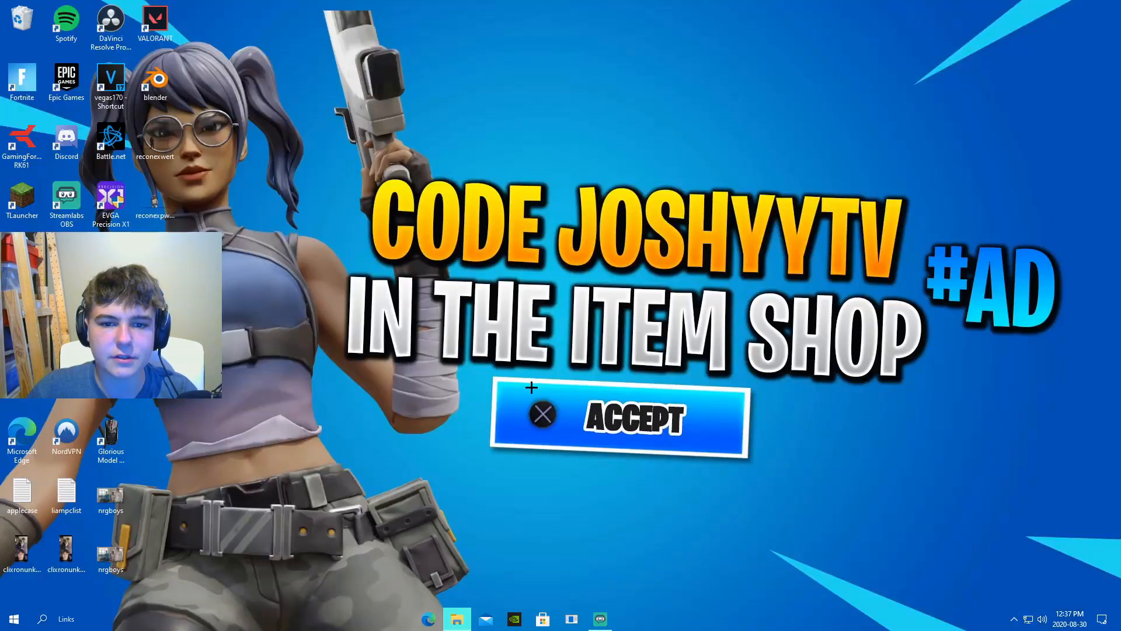
- Relaunch DaVinci Resolve through a Windows search and reopen the samplenomanners project
{"action": "left_click", "coordinate": [44, 623]}
{"action": "type", "text": "res"}
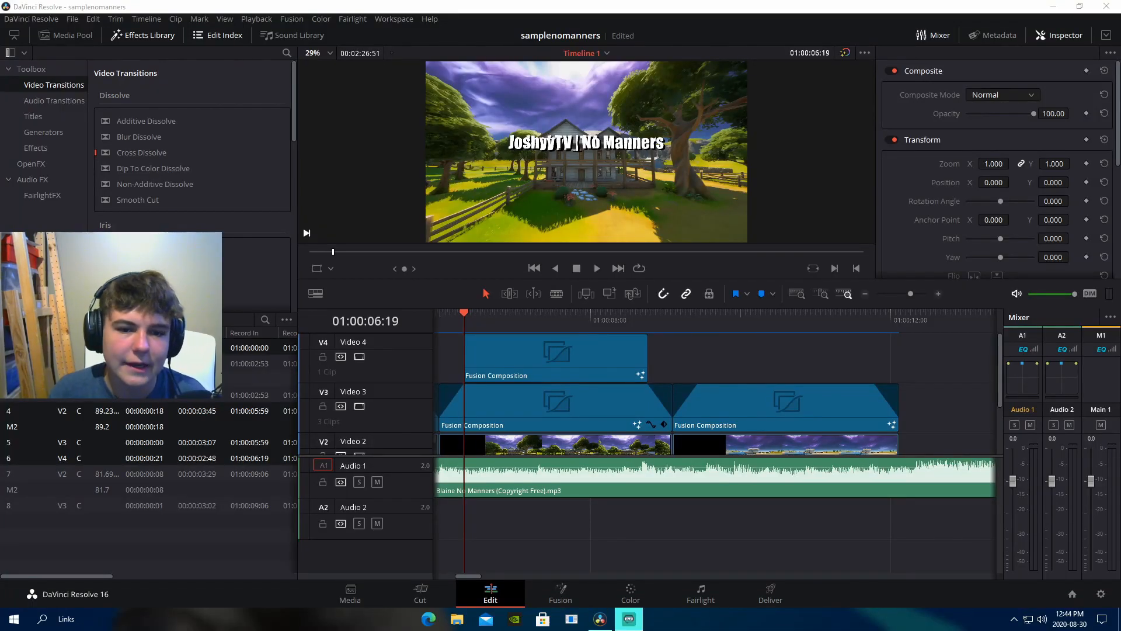
- Open the Video 4 title composition in Fusion and set the Text1 node's font to Social Shapes
{"action": "left_click", "coordinate": [732, 354]}
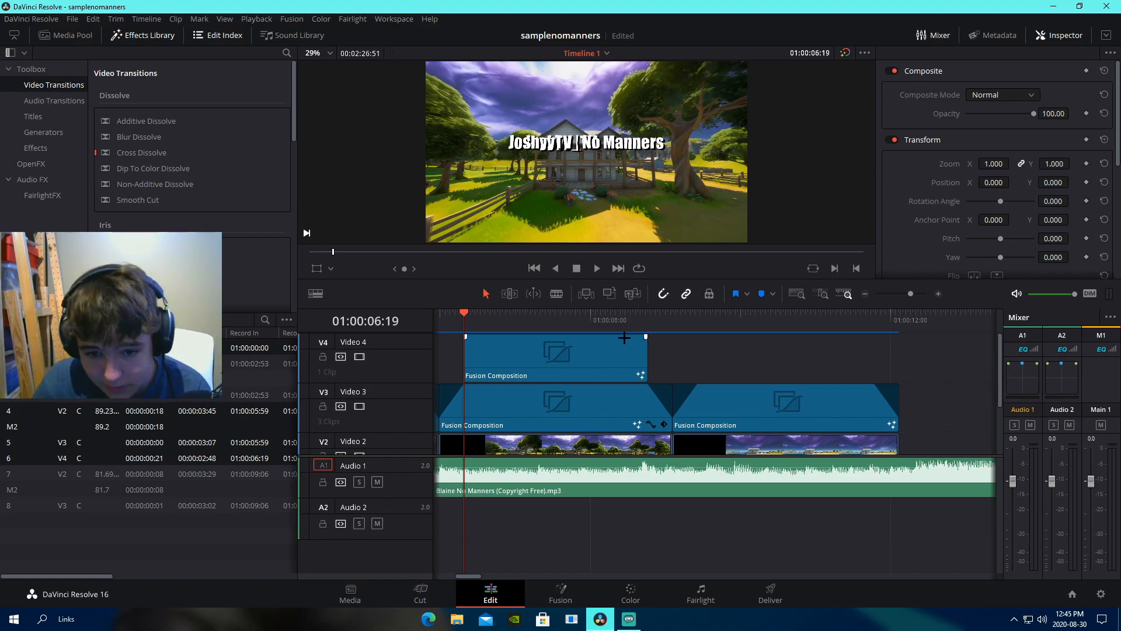
{"action": "left_click_drag", "start_coordinate": [911, 295], "coordinate": [911, 298]}
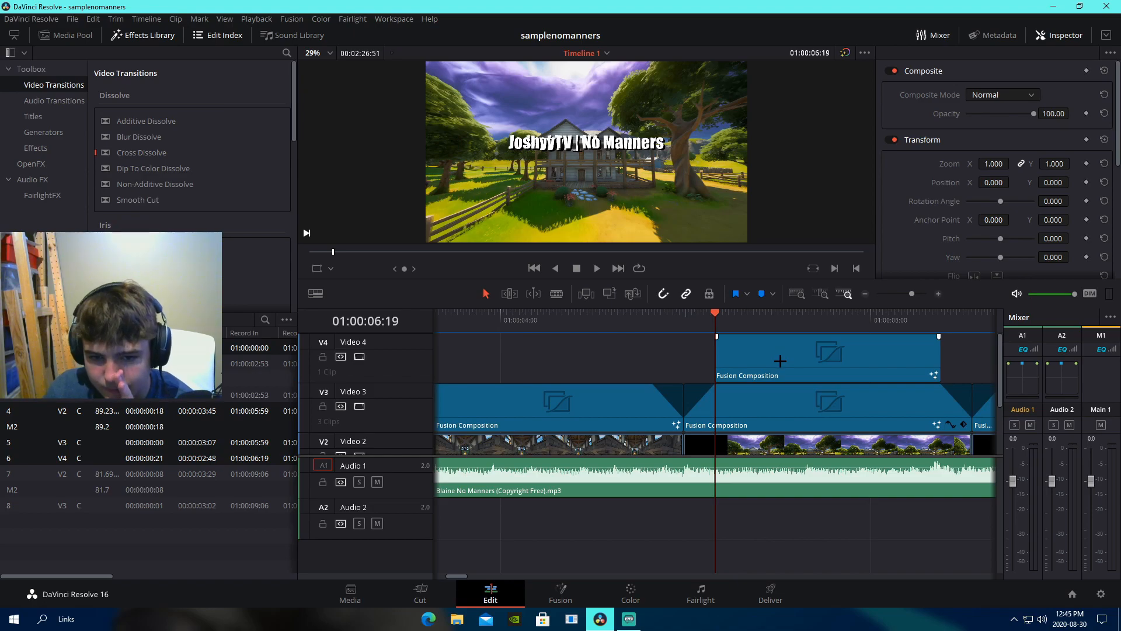
{"action": "left_click", "coordinate": [782, 350]}
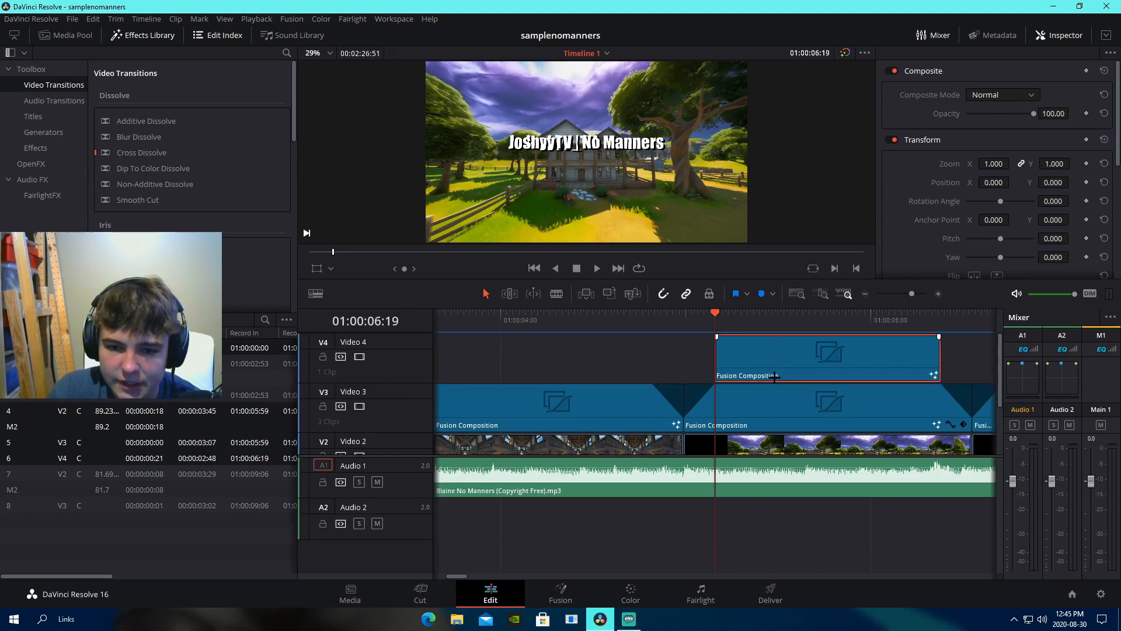
{"action": "left_click", "coordinate": [561, 592]}
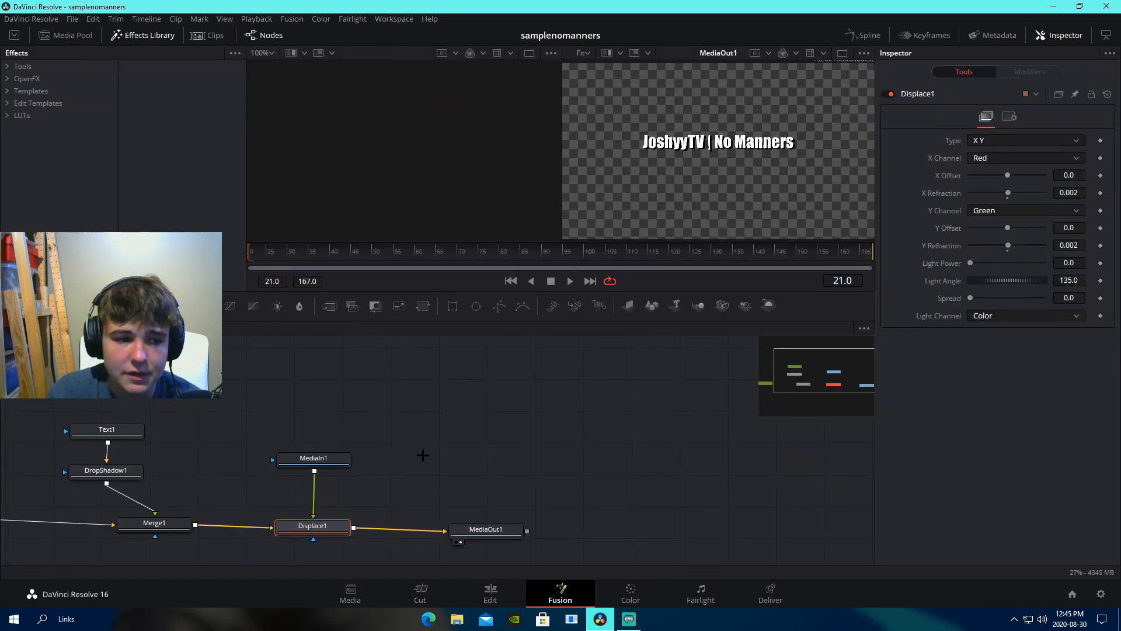
{"action": "left_click", "coordinate": [129, 431]}
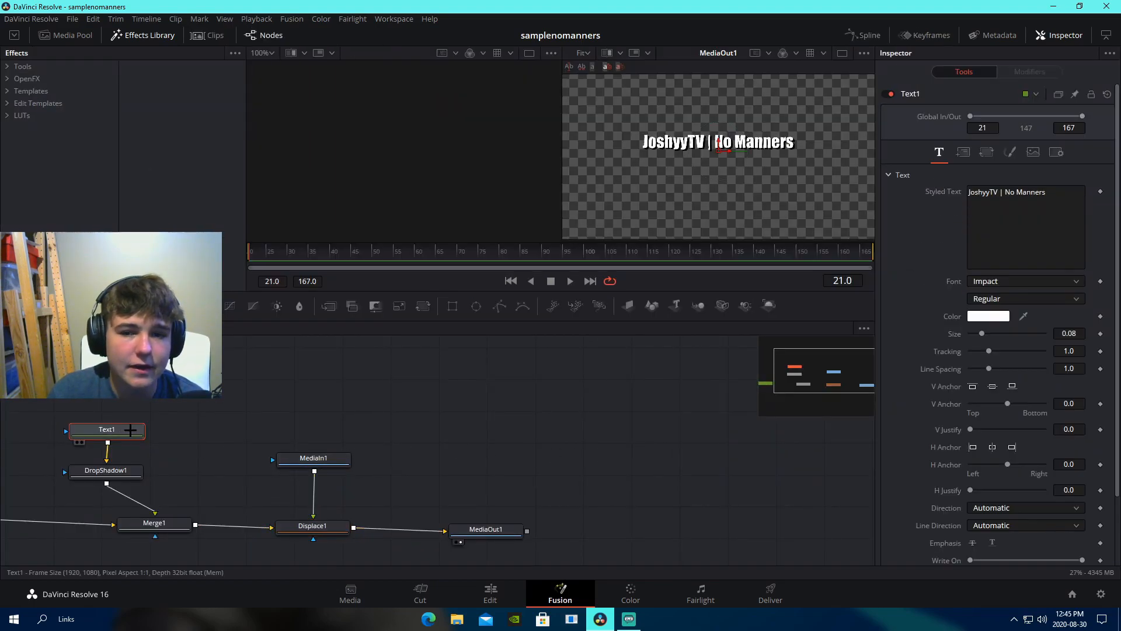
{"action": "left_click", "coordinate": [1058, 194]}
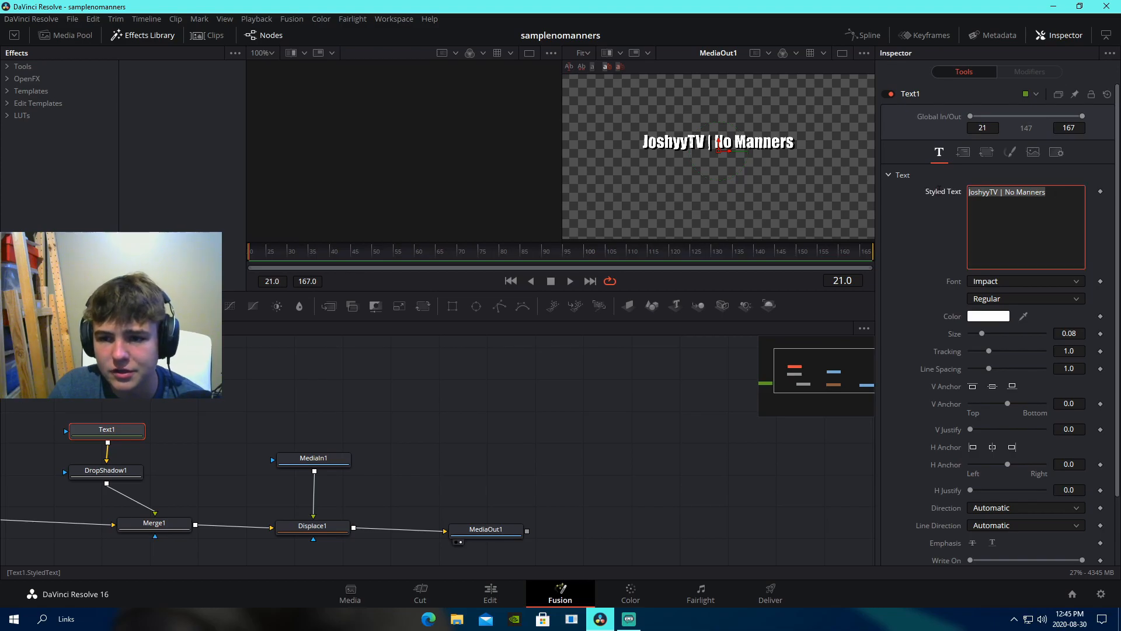
{"action": "left_click", "coordinate": [1026, 281]}
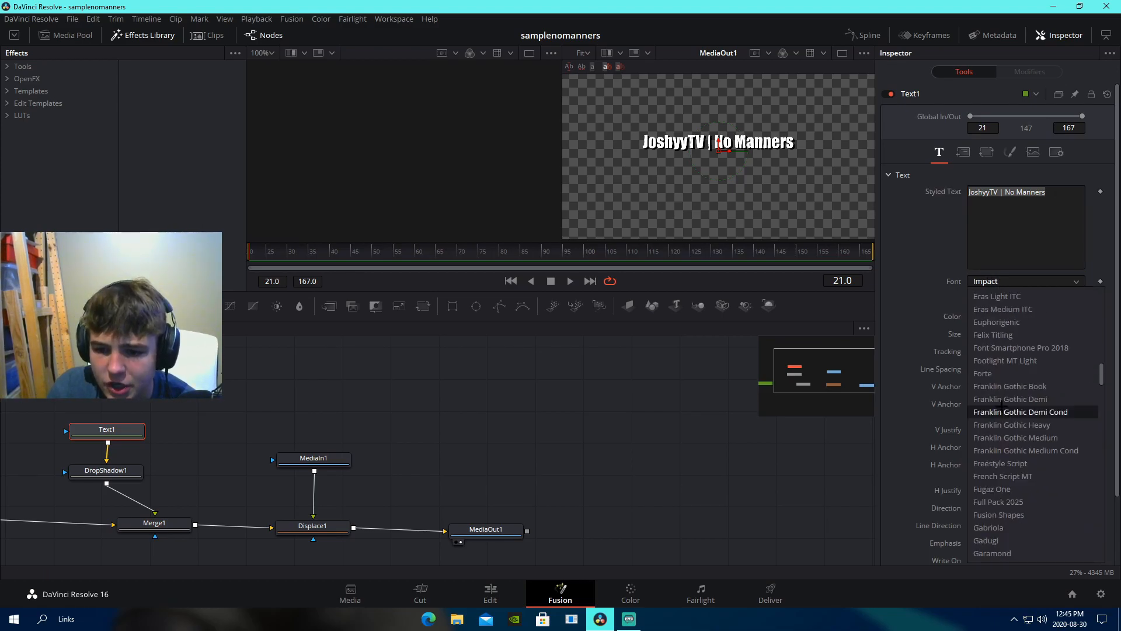
{"action": "scroll", "coordinate": [1009, 407], "scroll_direction": "down", "scroll_amount": 15}
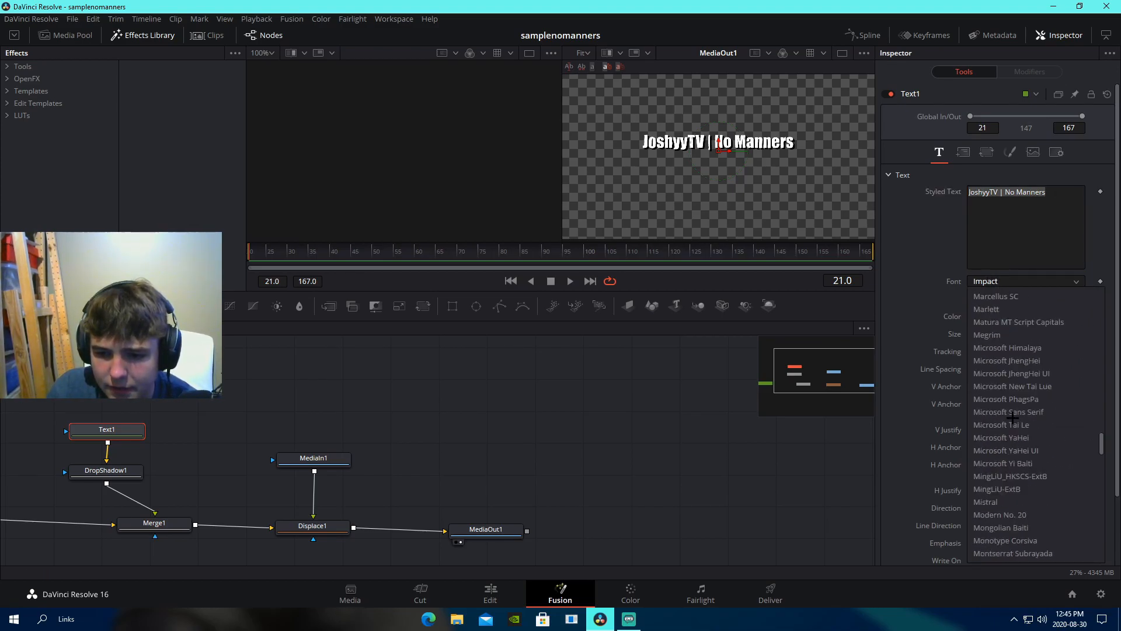
{"action": "scroll", "coordinate": [1012, 419], "scroll_direction": "down", "scroll_amount": 10}
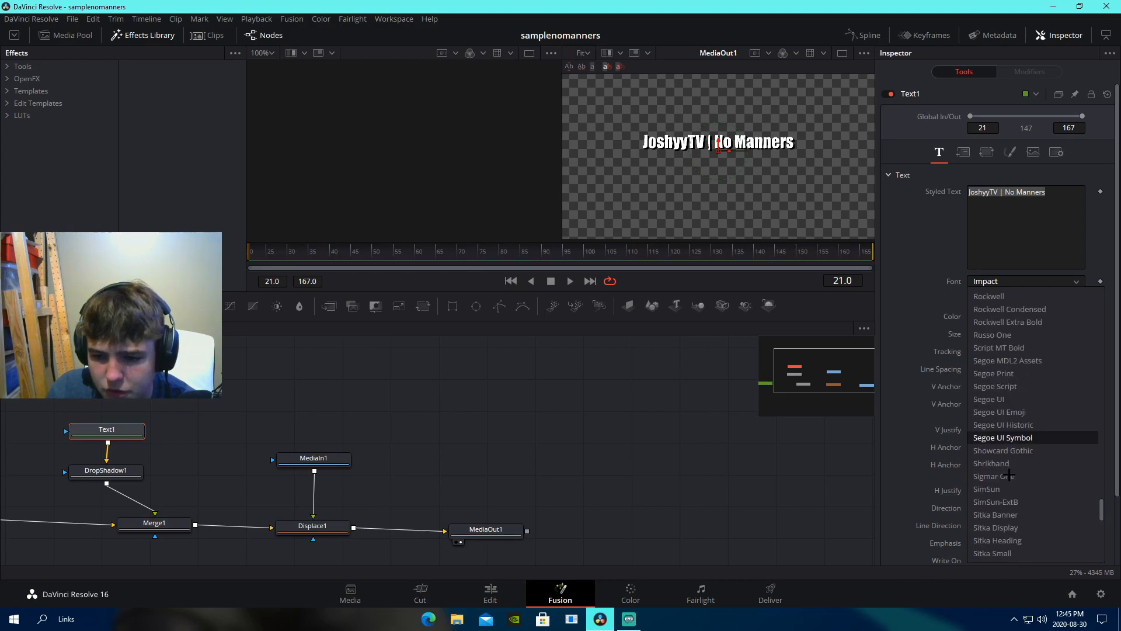
{"action": "left_click", "coordinate": [1004, 450]}
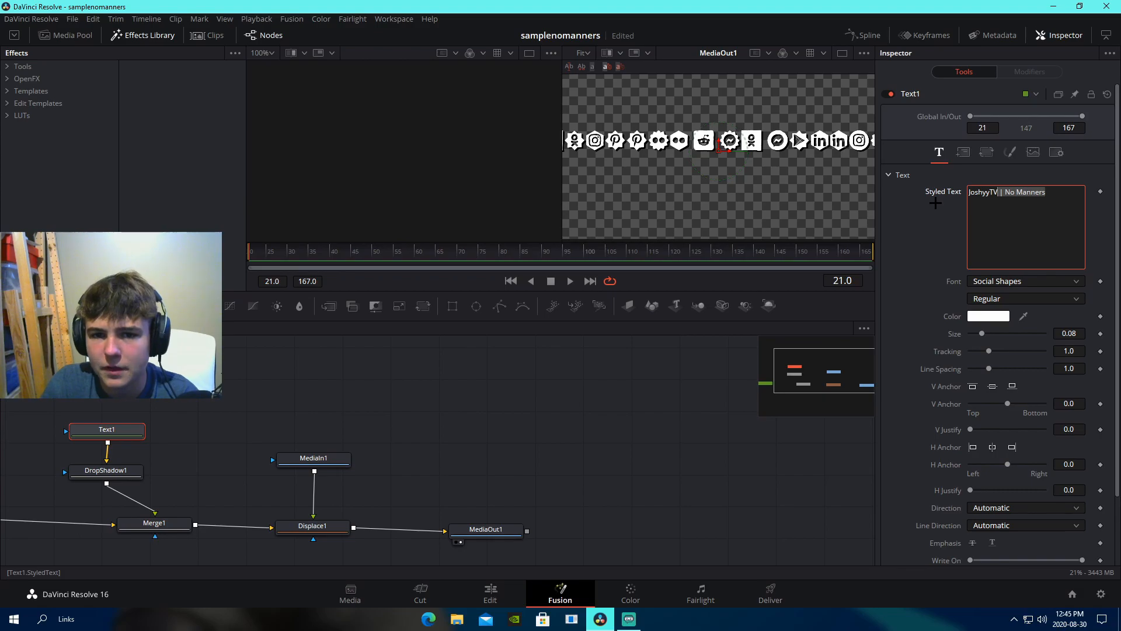
- Replace the Text1 wording with the character Ö, copied from the weirdo text file in Notepad
{"action": "key", "text": "BackSpace"}
{"action": "key", "text": "BackSpace"}
{"action": "key", "text": "BackSpace"}
{"action": "key", "text": "BackSpace"}
{"action": "key", "text": "BackSpace"}
{"action": "key", "text": "BackSpace"}
{"action": "key", "text": "BackSpace"}
{"action": "key", "text": "BackSpace"}
{"action": "key", "text": "BackSpace"}
{"action": "key", "text": "BackSpace"}
{"action": "key", "text": "BackSpace"}
{"action": "key", "text": "BackSpace"}
{"action": "key", "text": "BackSpace"}
{"action": "key", "text": "BackSpace"}
{"action": "key", "text": "BackSpace"}
{"action": "key", "text": "BackSpace"}
{"action": "key", "text": "BackSpace"}
{"action": "key", "text": "BackSpace"}
{"action": "key", "text": "BackSpace"}
{"action": "key", "text": "BackSpace"}
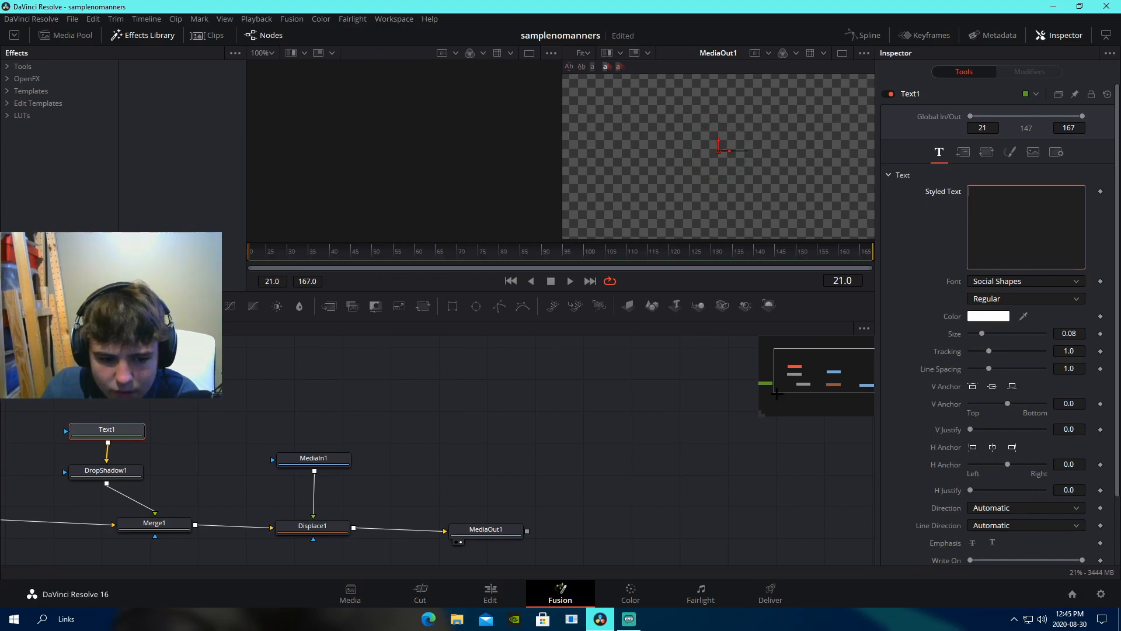
{"action": "left_click", "coordinate": [457, 619]}
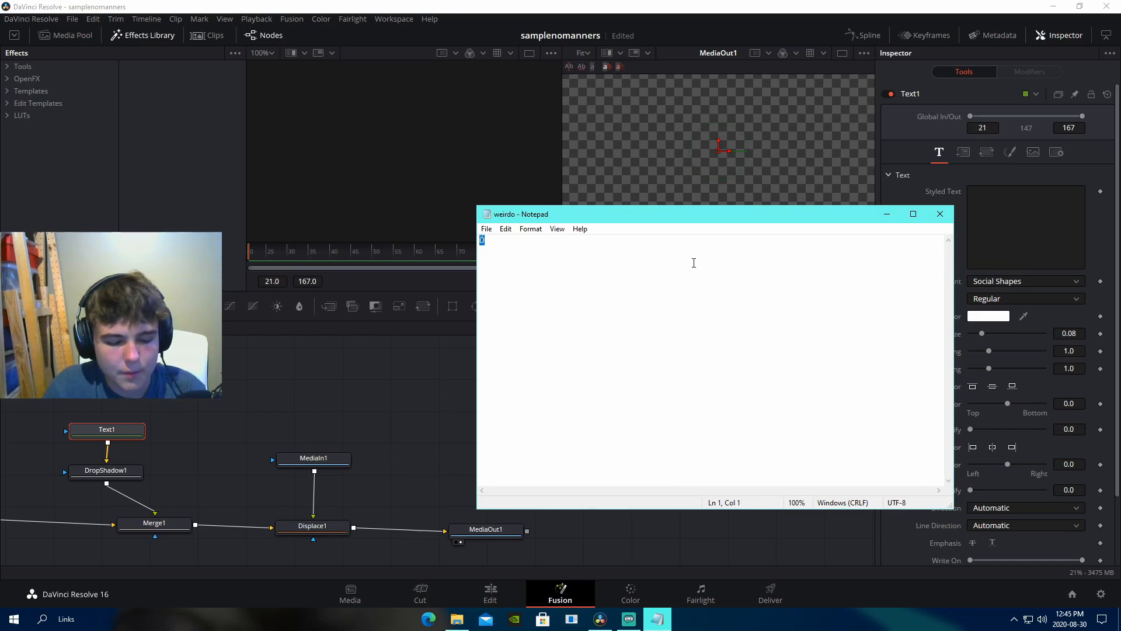
{"action": "left_click", "coordinate": [940, 214]}
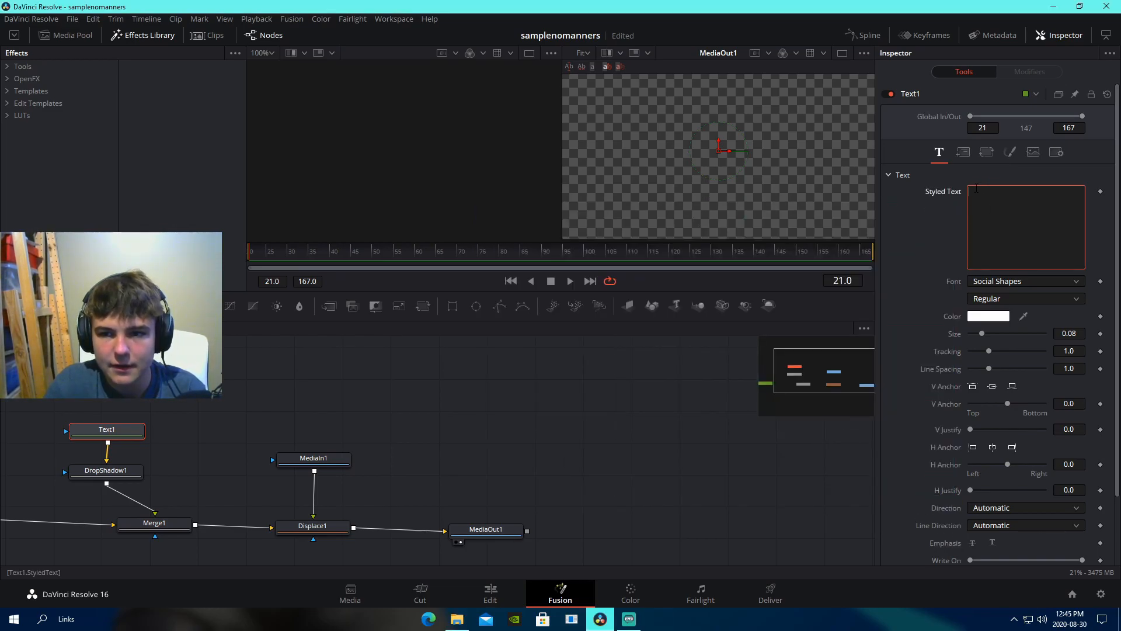
{"action": "type", "text": "Ö"}
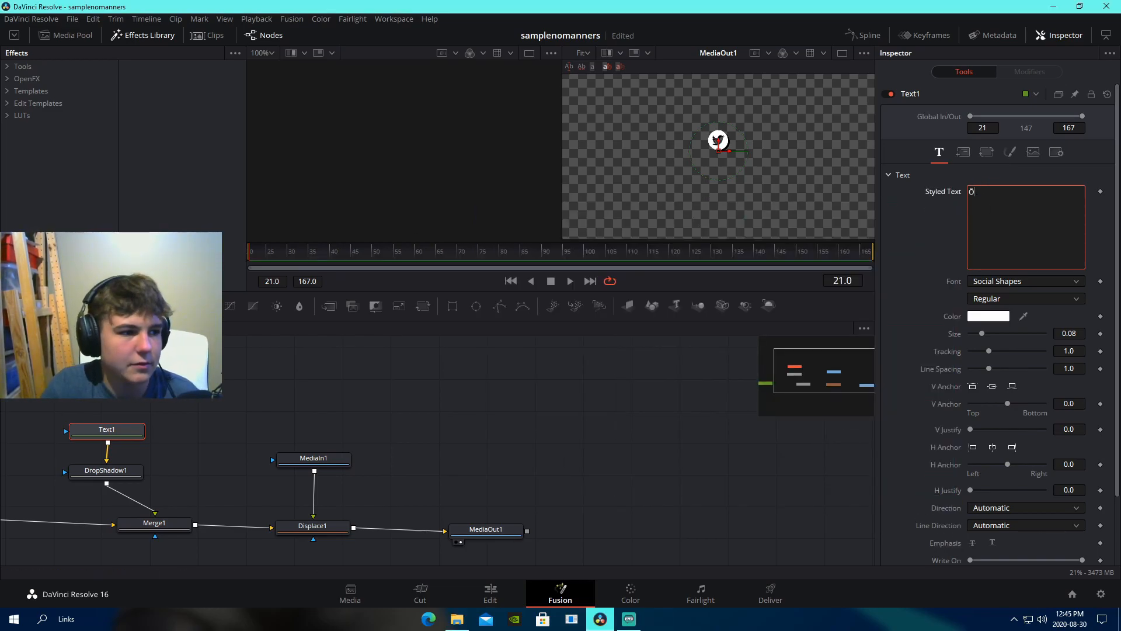
{"action": "left_click", "coordinate": [836, 215]}
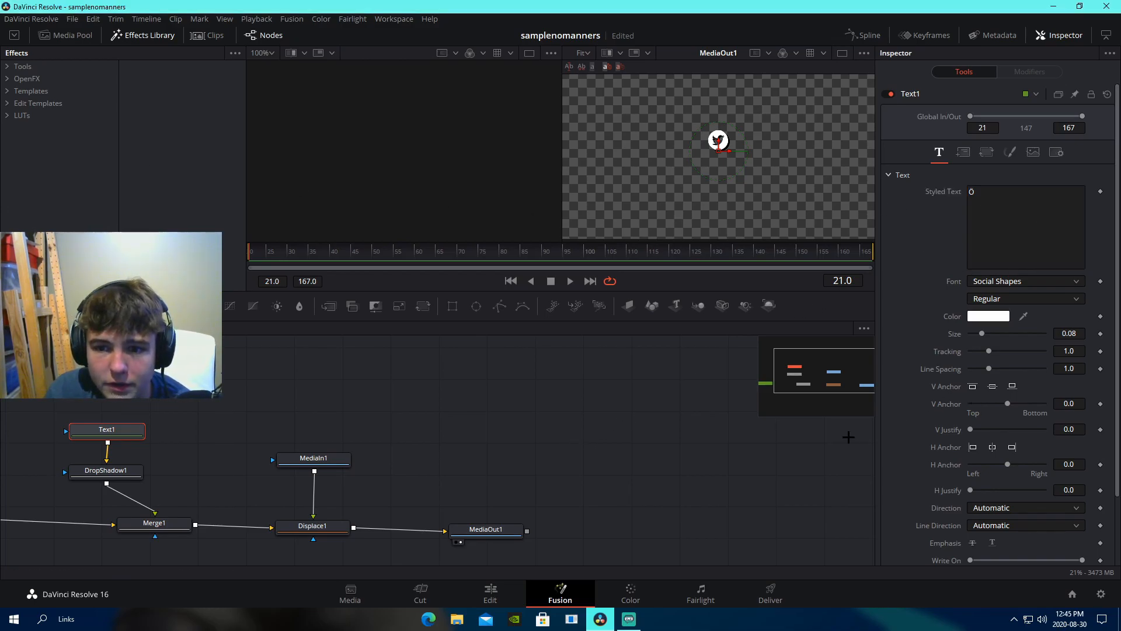
- On the edit timeline, set the Video 4 icon composition's X position to 141 and its zoom to 0.870
{"action": "left_click", "coordinate": [502, 589]}
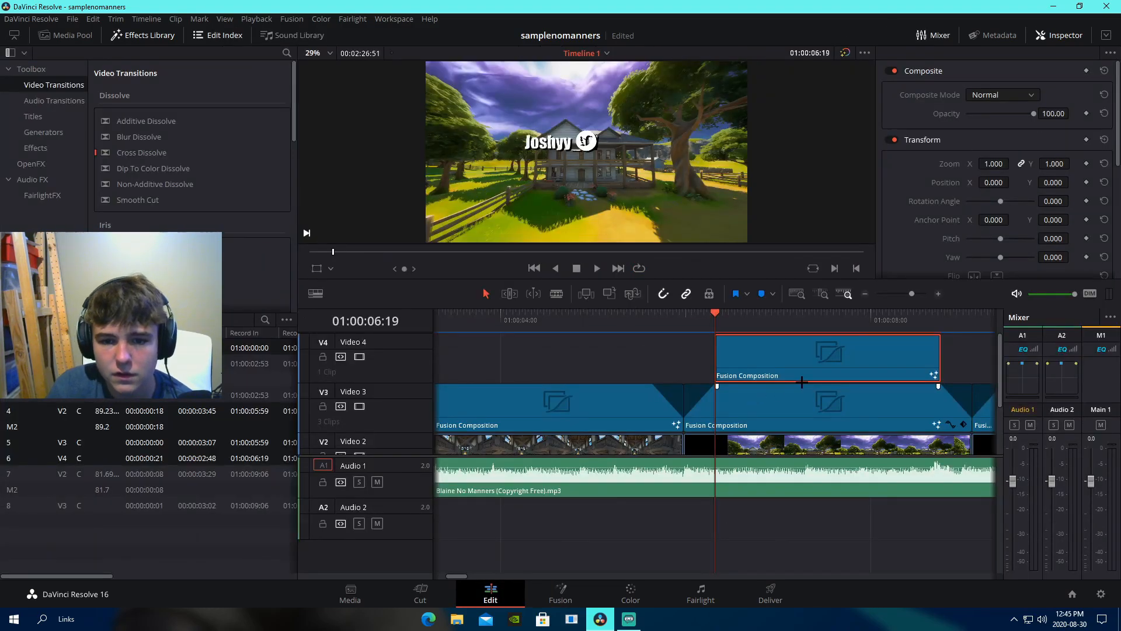
{"action": "left_click_drag", "start_coordinate": [990, 183], "coordinate": [1019, 182]}
{"action": "left_click_drag", "start_coordinate": [811, 312], "coordinate": [837, 313]}
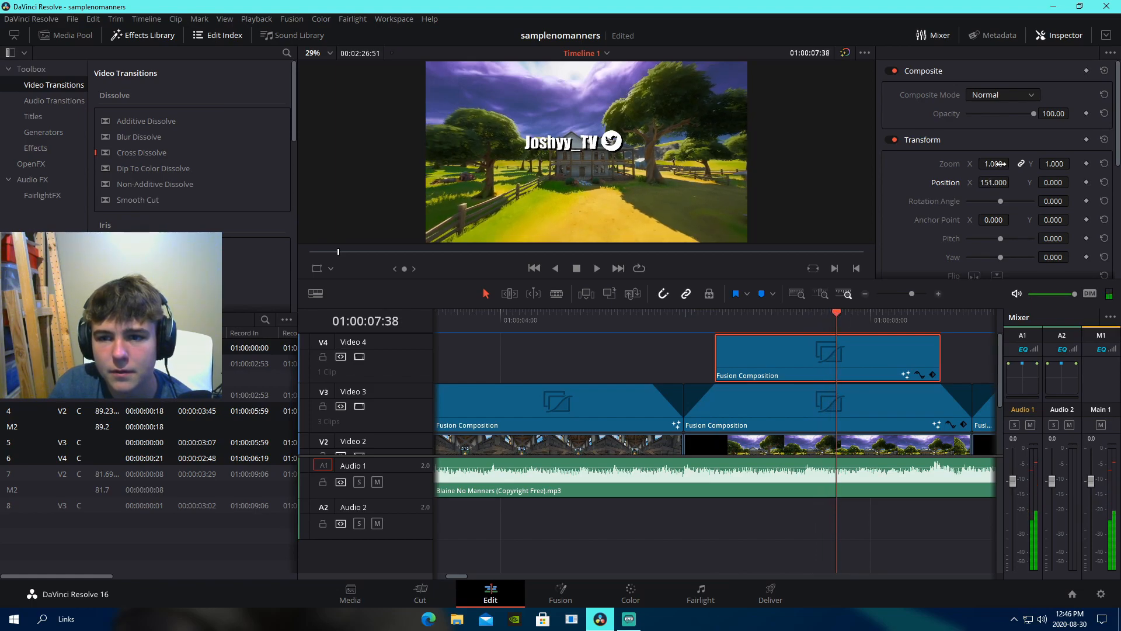
{"action": "mouse_move", "coordinate": [996, 163]}
{"action": "left_mouse_down"}
{"action": "mouse_move", "coordinate": [1013, 164]}
{"action": "mouse_move", "coordinate": [1003, 183]}
{"action": "left_mouse_up"}
{"action": "left_click", "coordinate": [656, 361]}
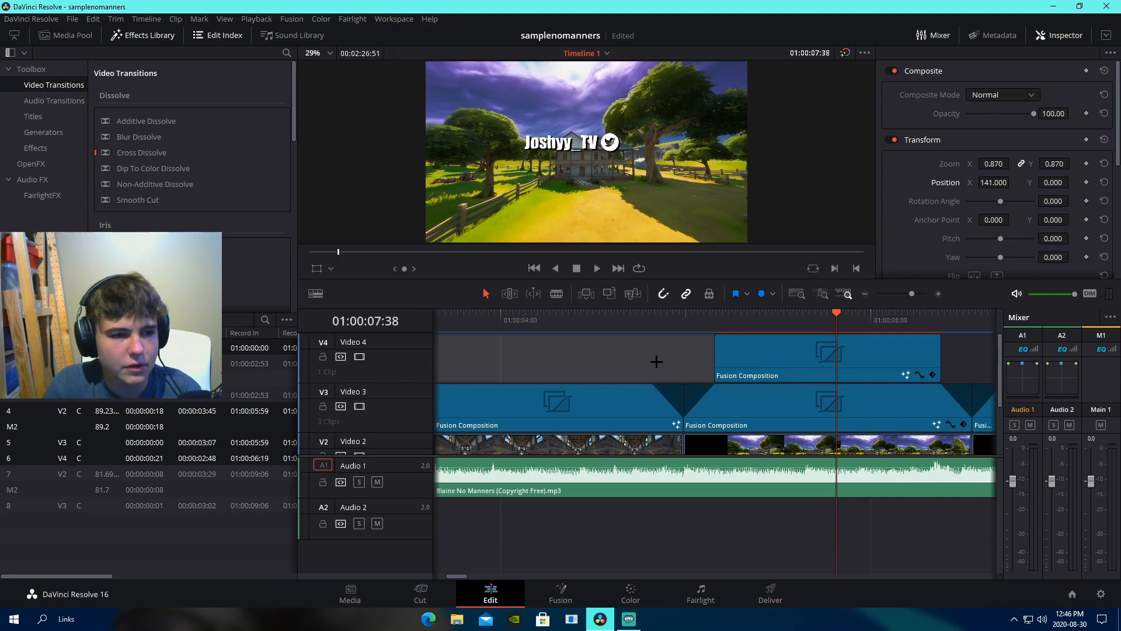
- Add a Push transition to the start of the Video 4 icon composition and preview the title sequence
{"action": "scroll", "coordinate": [136, 168], "scroll_direction": "down", "scroll_amount": 5}
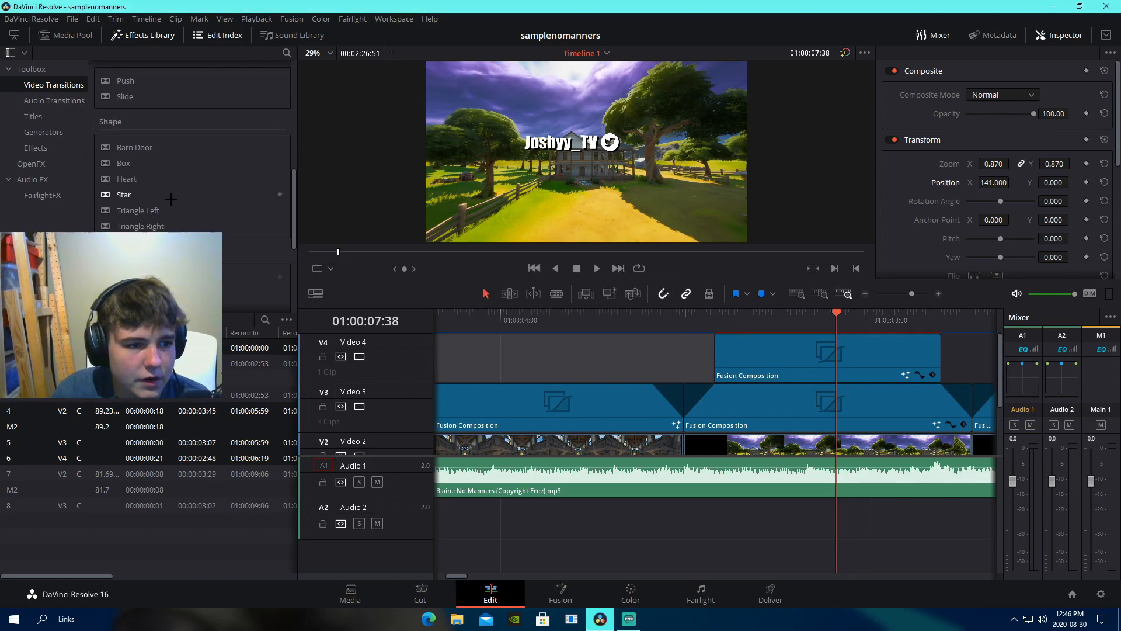
{"action": "left_click_drag", "start_coordinate": [124, 117], "coordinate": [812, 352]}
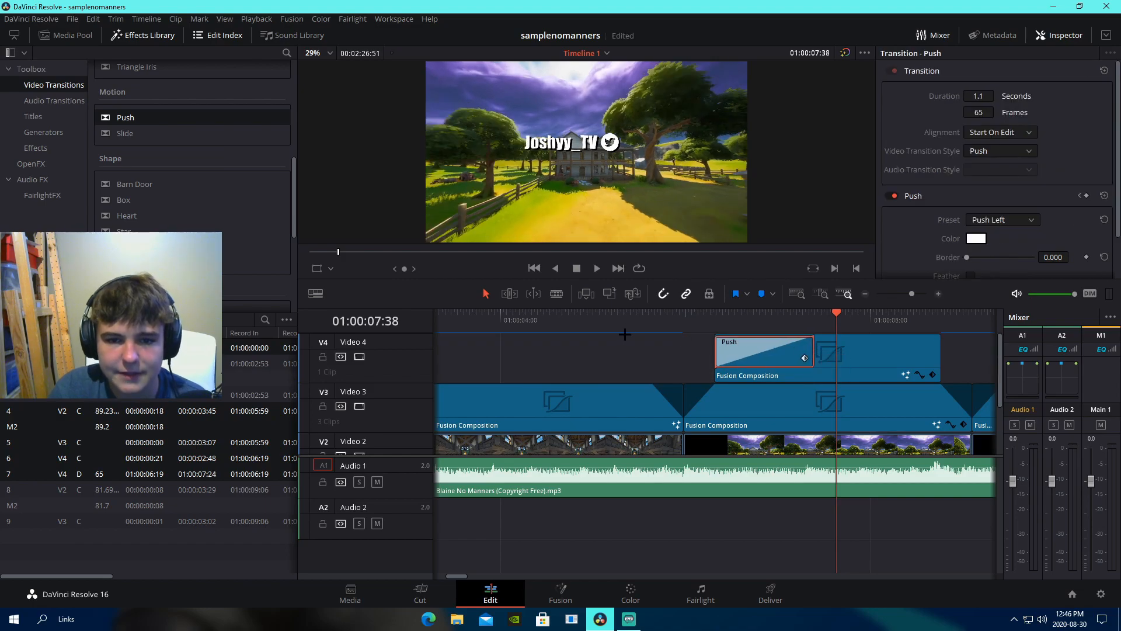
{"action": "left_click", "coordinate": [636, 320]}
{"action": "left_click_drag", "start_coordinate": [678, 326], "coordinate": [812, 348]}
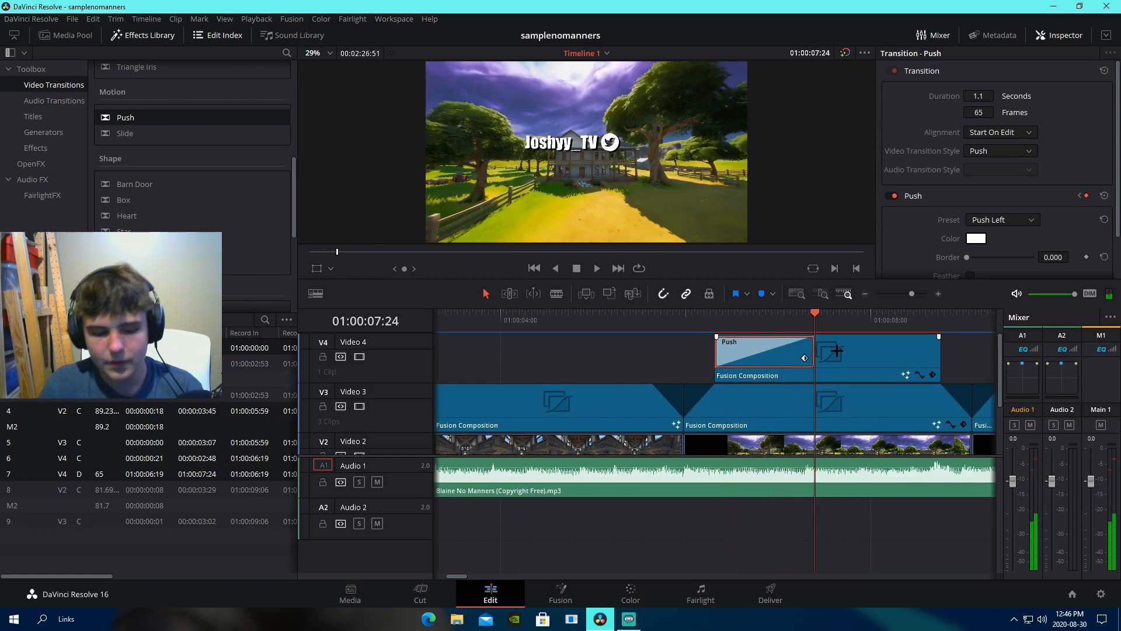
{"action": "left_click_drag", "start_coordinate": [912, 311], "coordinate": [972, 313]}
{"action": "left_click_drag", "start_coordinate": [907, 293], "coordinate": [906, 293]}
{"action": "key", "text": "space"}
{"action": "key", "text": "space"}
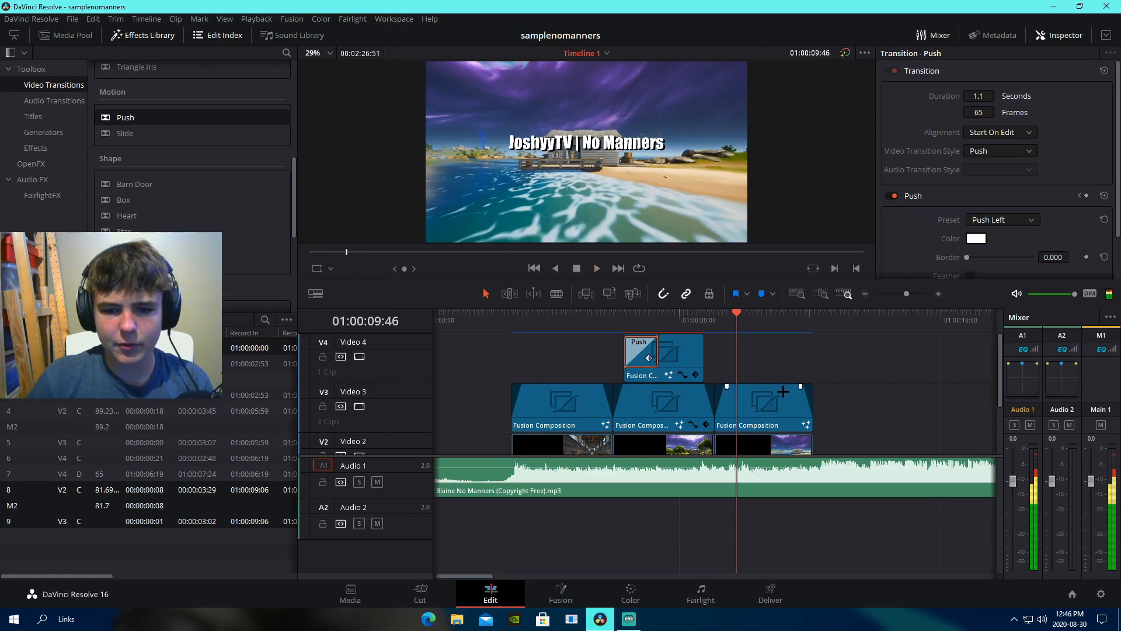
- Open the last Video 3 composition in Fusion and change its Text1 wording to "Use Code: JoshyyTV"
{"action": "left_click", "coordinate": [781, 394]}
{"action": "left_click", "coordinate": [560, 594]}
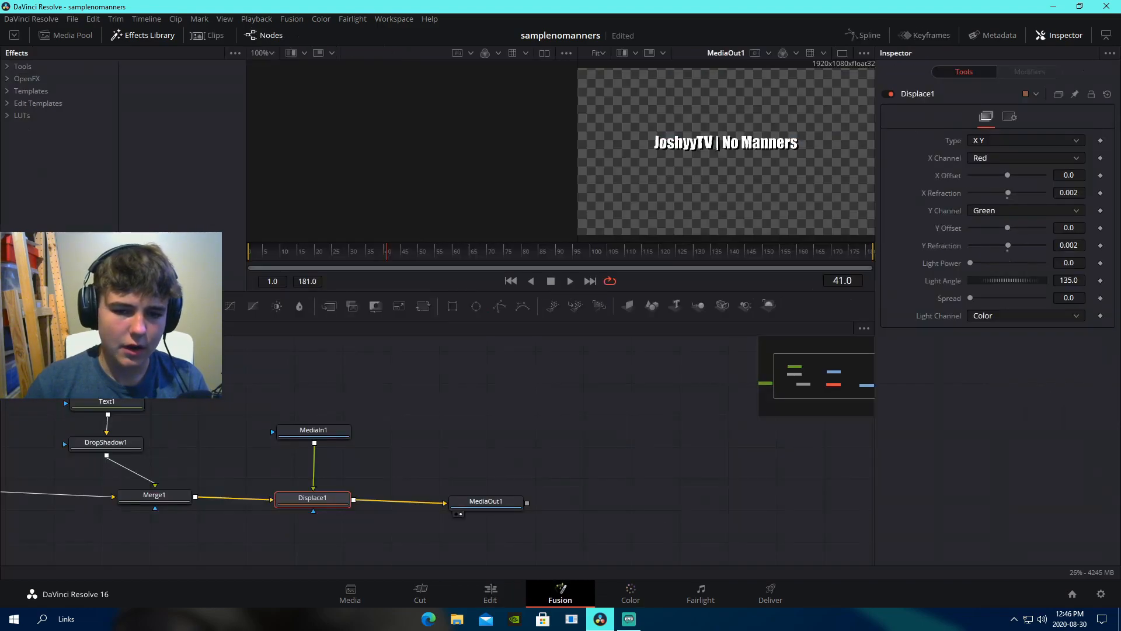
{"action": "left_click", "coordinate": [105, 405]}
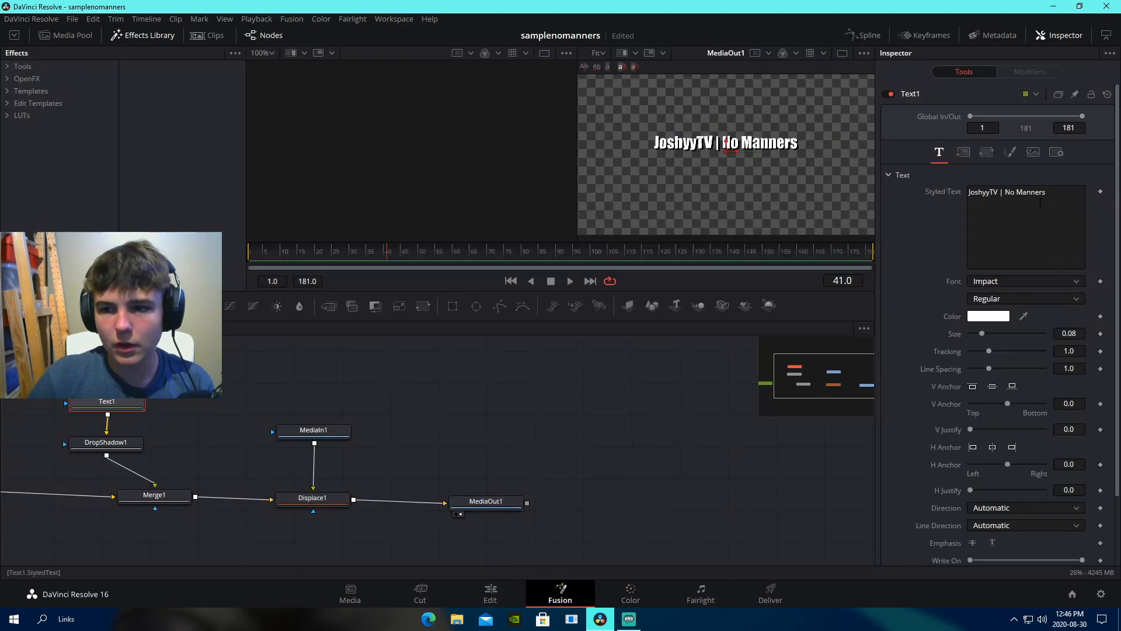
{"action": "left_click_drag", "start_coordinate": [1048, 192], "coordinate": [924, 186]}
{"action": "type", "text": "Use "}
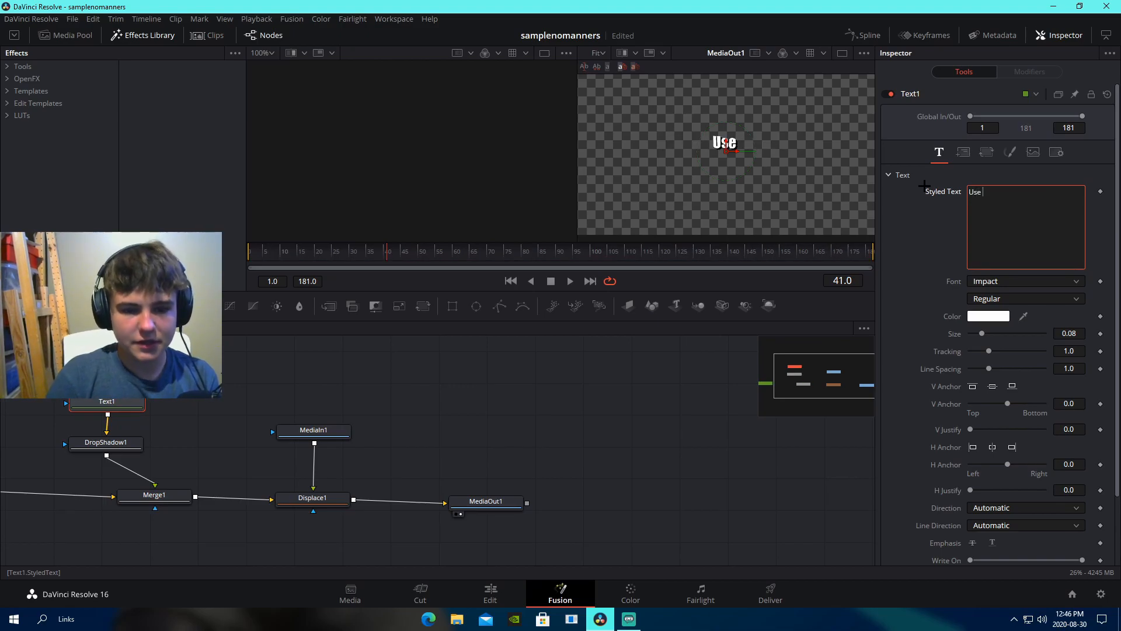
{"action": "type", "text": "Code: JoshyyTV"}
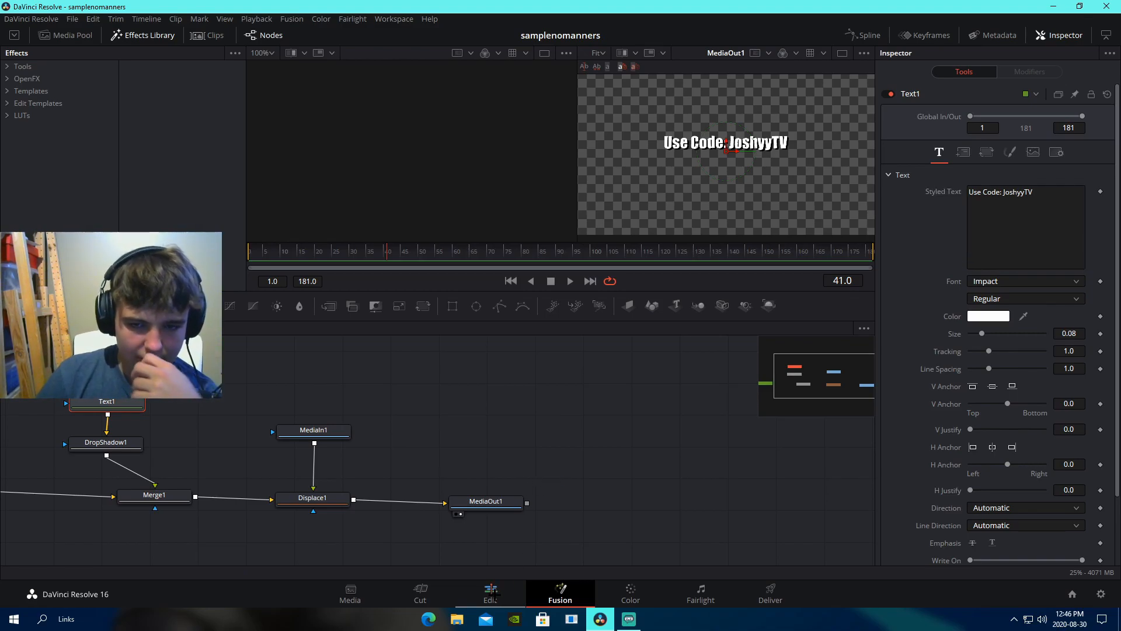
- Move the "Use Code: JoshyyTV" composition up to Video 4 and place a copy of it directly below on Video 3
{"action": "left_click", "coordinate": [491, 595]}
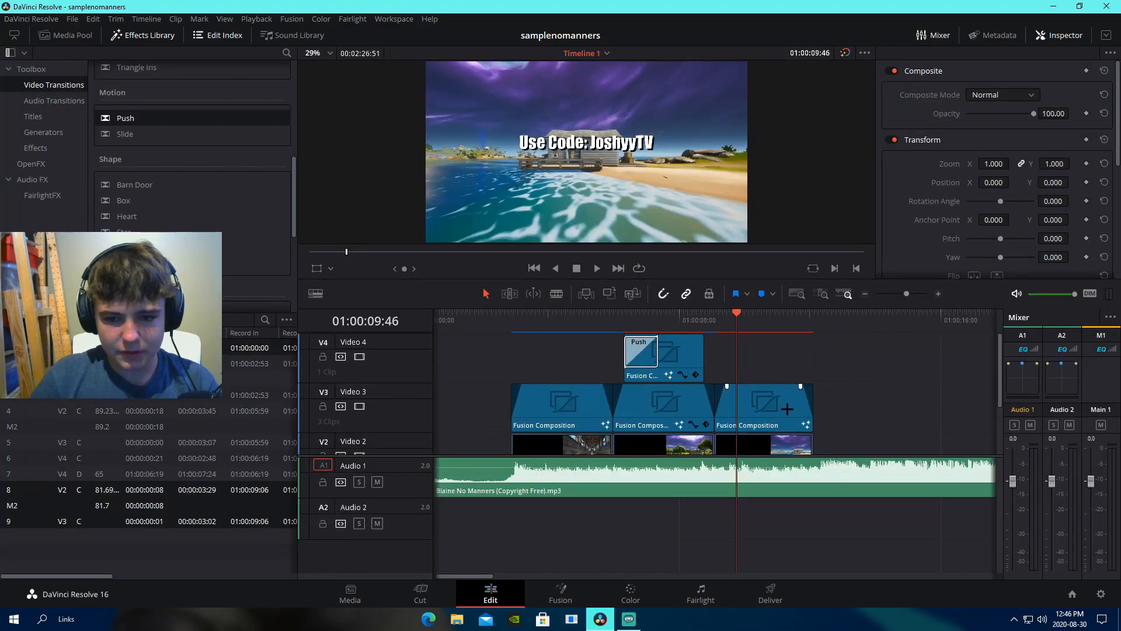
{"action": "left_click_drag", "start_coordinate": [787, 407], "coordinate": [789, 357]}
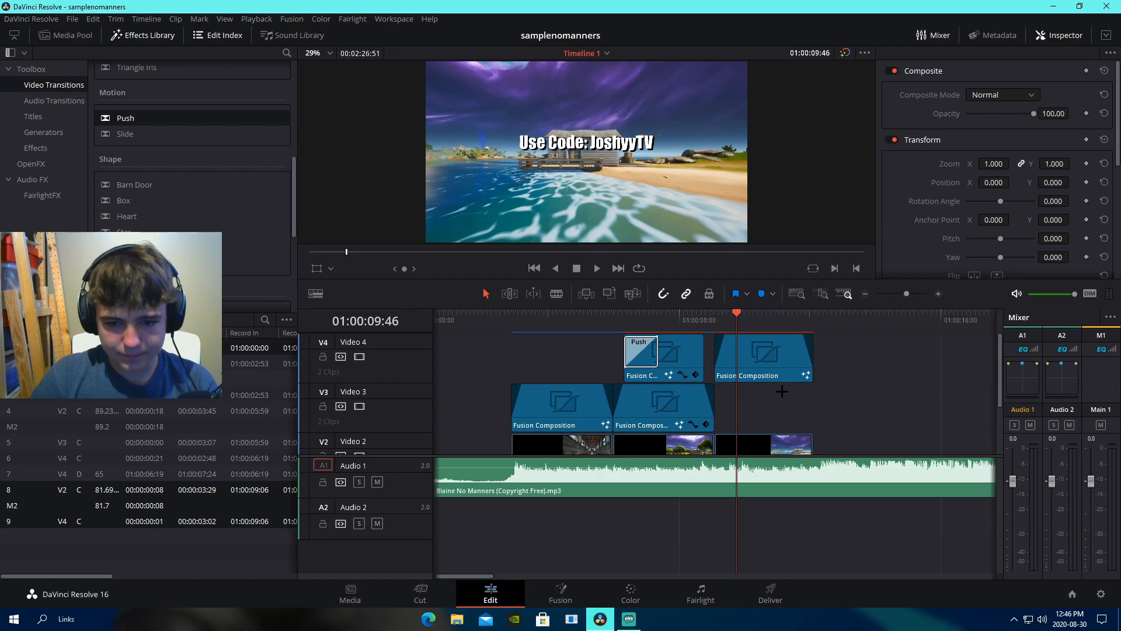
{"action": "key", "text": "Up"}
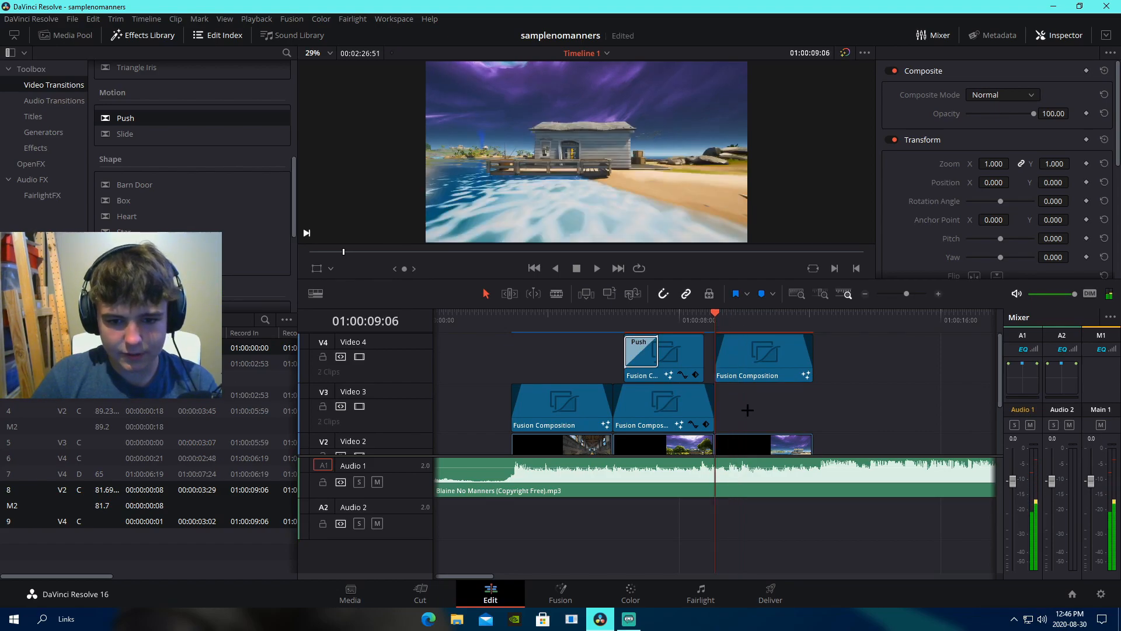
{"action": "key", "text": "Down"}
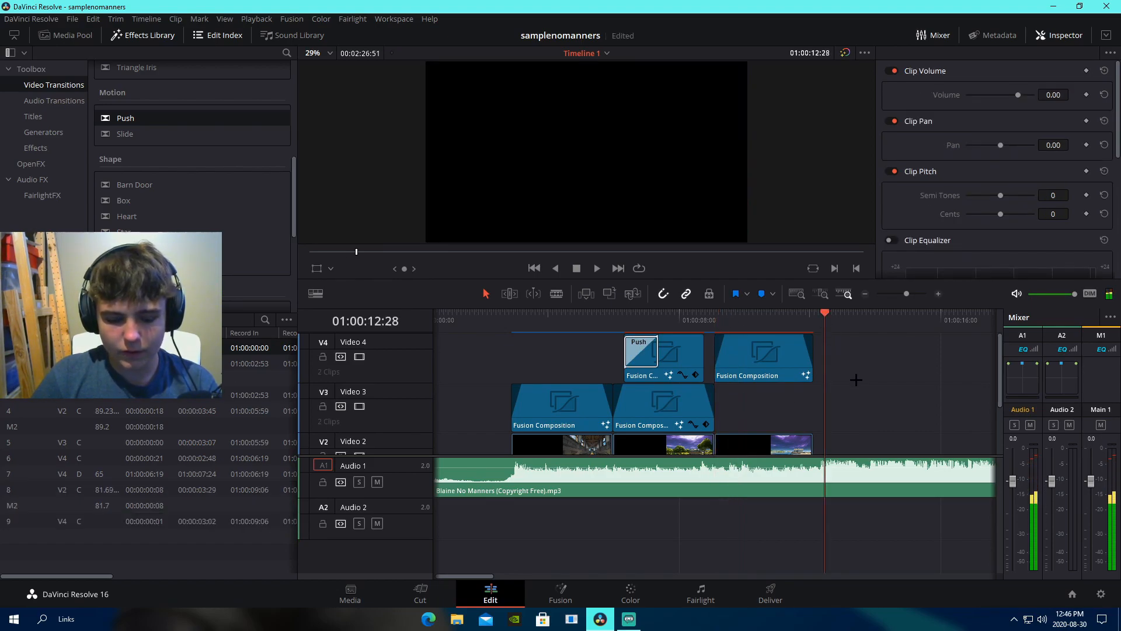
{"action": "left_click", "coordinate": [757, 361]}
{"action": "key", "text": "ctrl+c"}
{"action": "left_click", "coordinate": [836, 327]}
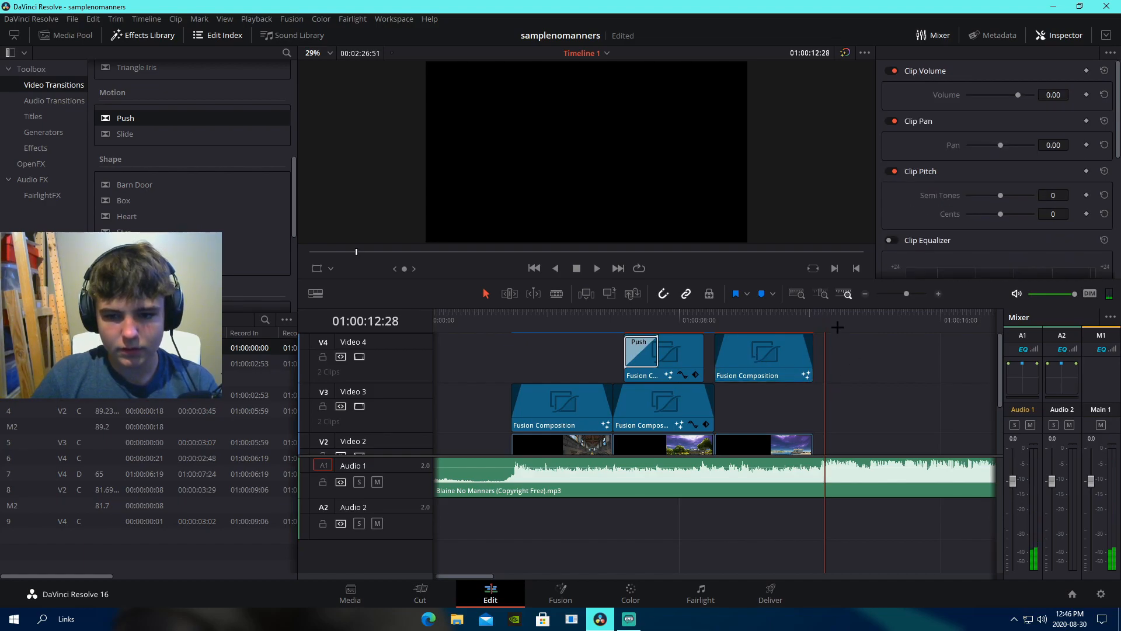
{"action": "key", "text": "ctrl+v"}
{"action": "left_click_drag", "start_coordinate": [865, 369], "coordinate": [758, 404]}
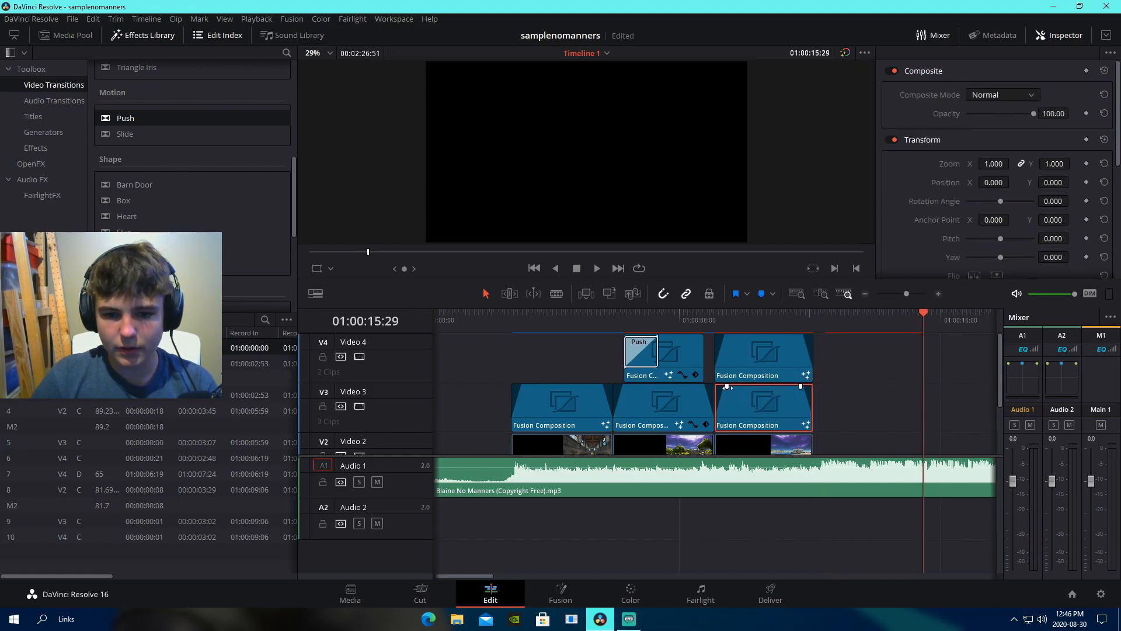
- Open the last title composition in Fusion and change its Text1 wording to "#AD"
{"action": "left_click", "coordinate": [718, 319]}
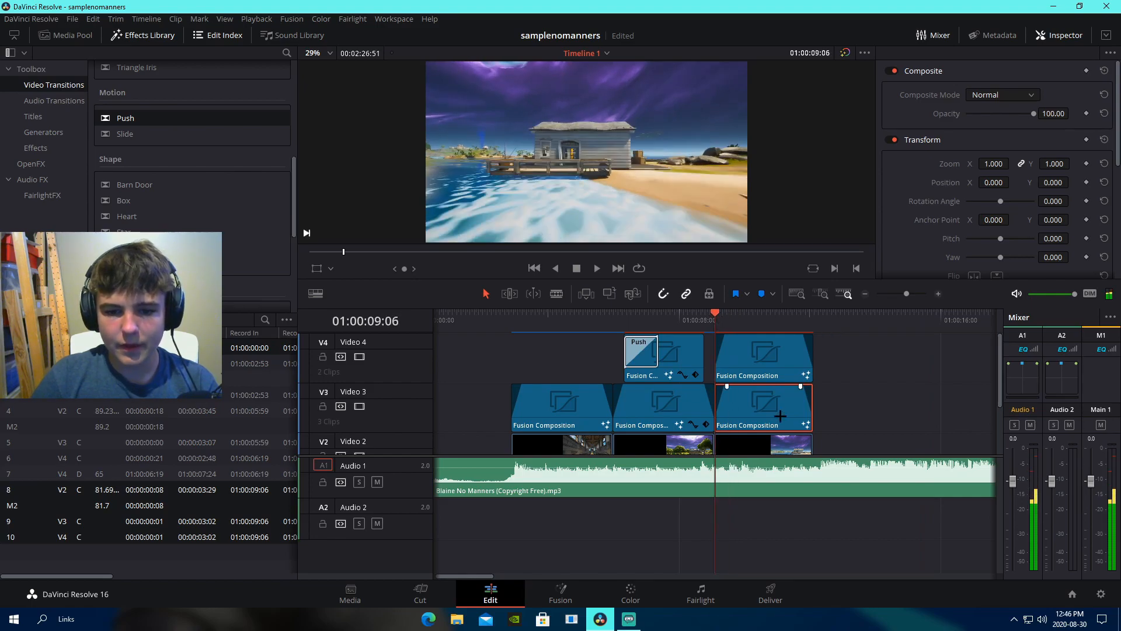
{"action": "left_click", "coordinate": [560, 591]}
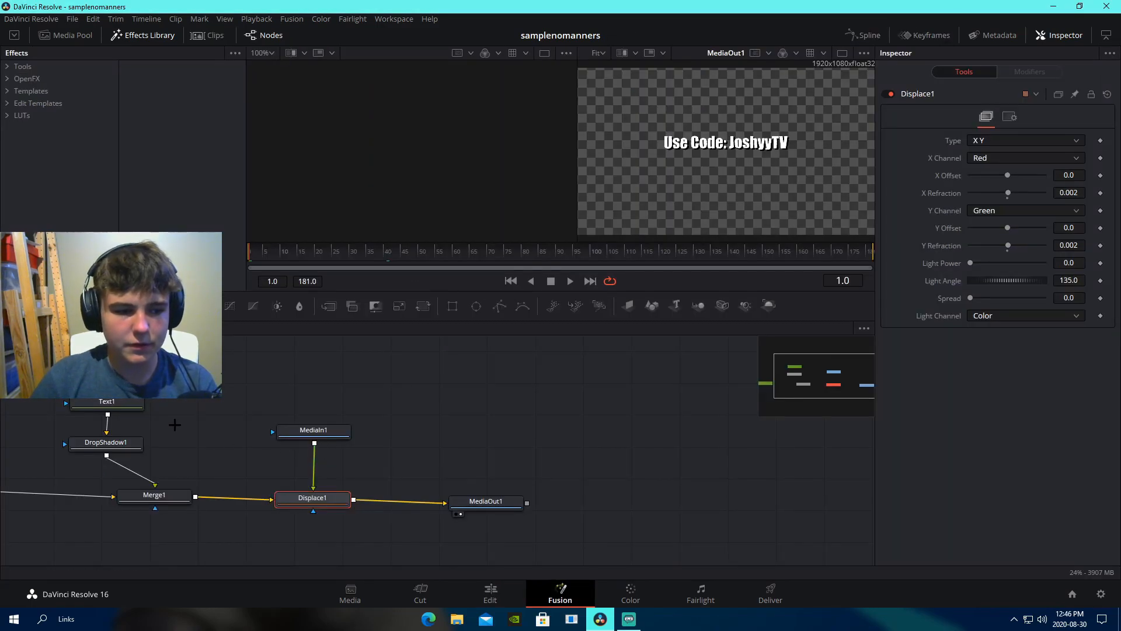
{"action": "left_click", "coordinate": [111, 405]}
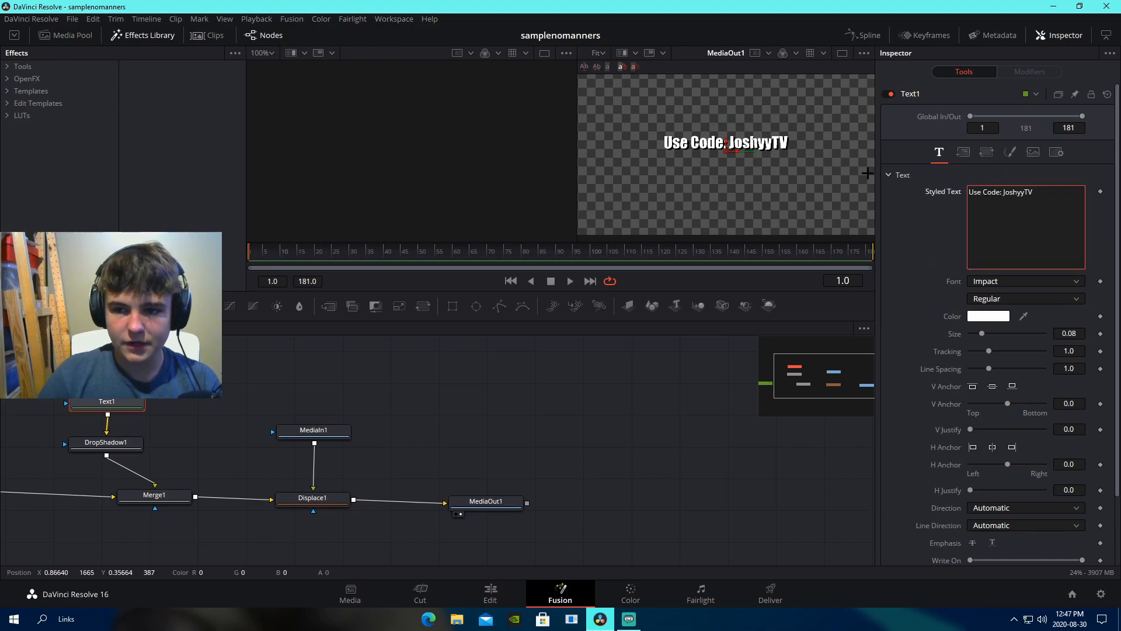
{"action": "left_click_drag", "start_coordinate": [1035, 192], "coordinate": [872, 177]}
{"action": "type", "text": "#AD"}
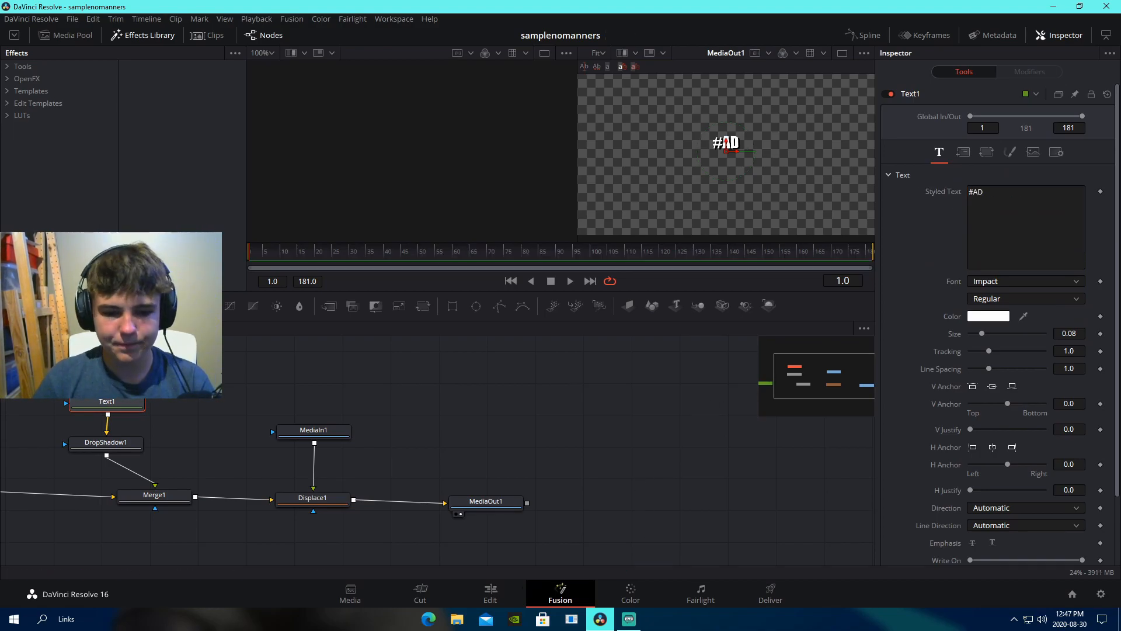
{"action": "left_click", "coordinate": [505, 591]}
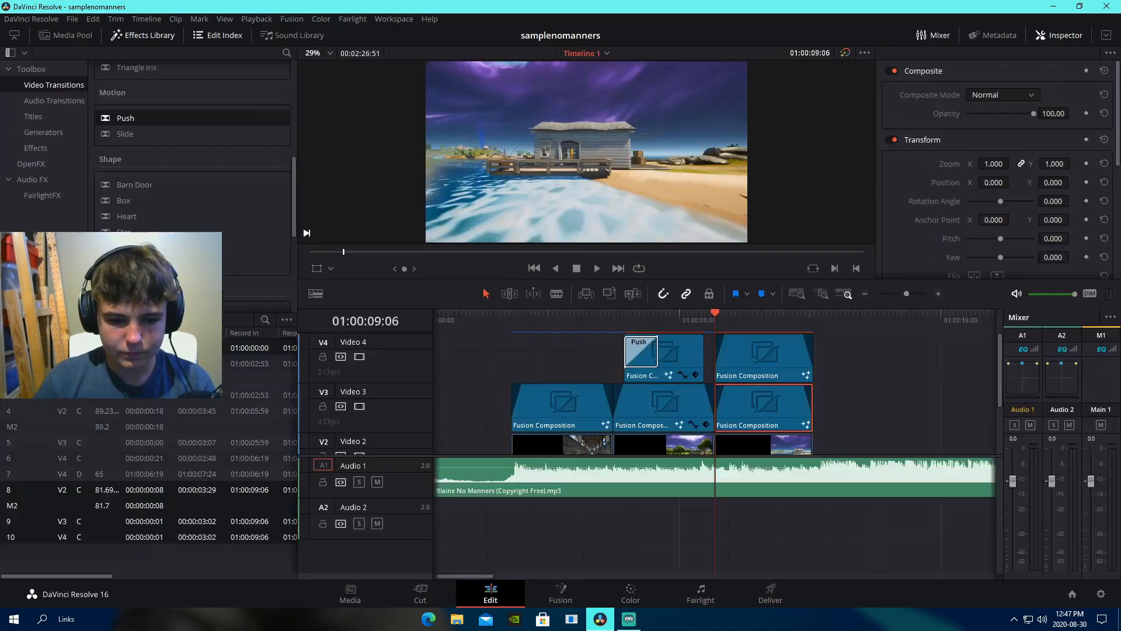
- Swap the last two title compositions so "#AD" sits on Video 3 beneath "Use Code: JoshyyTV" on Video 4, and preview them
{"action": "left_click_drag", "start_coordinate": [740, 320], "coordinate": [716, 314]}
{"action": "left_click_drag", "start_coordinate": [769, 407], "coordinate": [868, 407]}
{"action": "left_click_drag", "start_coordinate": [771, 350], "coordinate": [772, 397]}
{"action": "left_click_drag", "start_coordinate": [864, 408], "coordinate": [769, 358]}
{"action": "key", "text": "space"}
{"action": "key", "text": "space"}
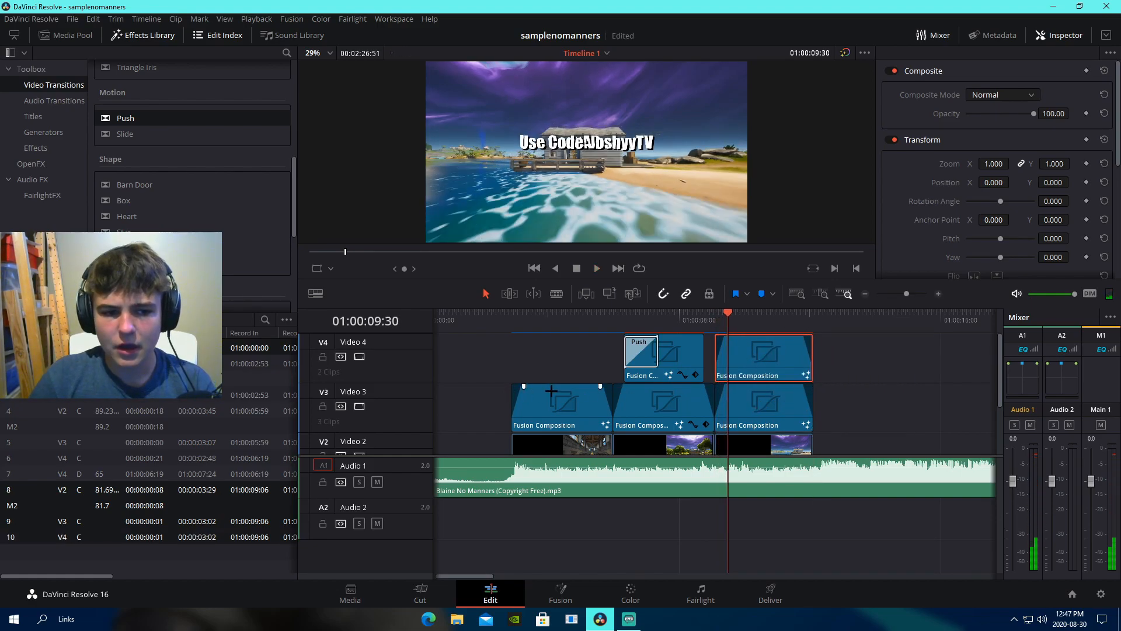
- Enlarge the "#AD" composition to zoom 3.190, set its Y position to -125, and fade its opacity to 37.39
{"action": "left_click", "coordinate": [771, 416]}
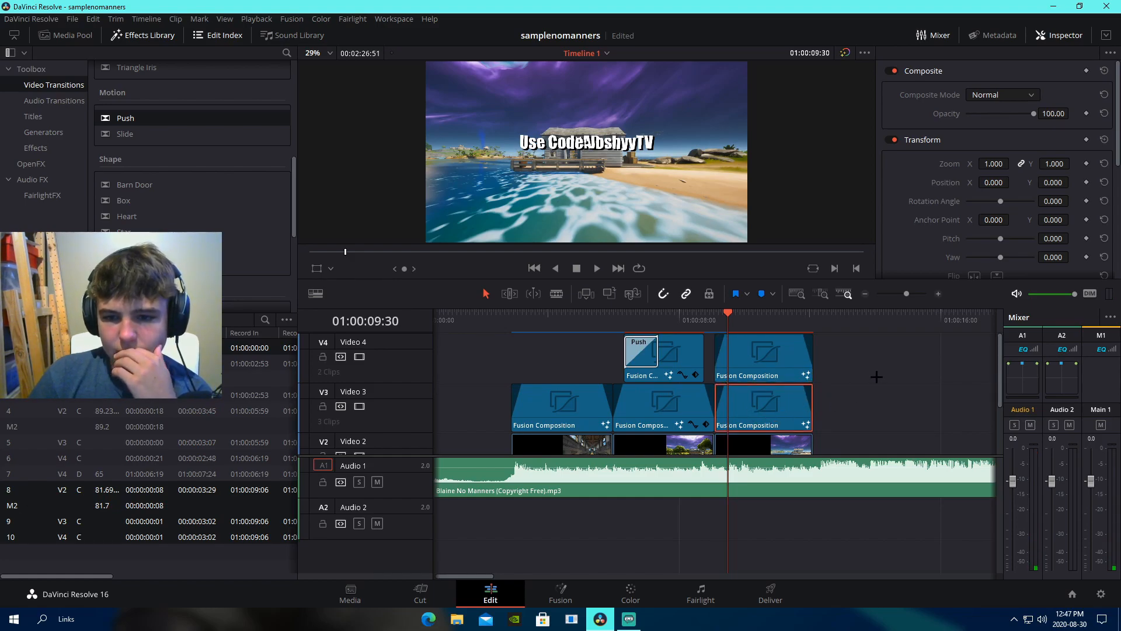
{"action": "mouse_move", "coordinate": [993, 163]}
{"action": "left_mouse_down"}
{"action": "mouse_move", "coordinate": [1106, 164]}
{"action": "mouse_move", "coordinate": [1052, 182]}
{"action": "mouse_move", "coordinate": [998, 182]}
{"action": "left_mouse_up"}
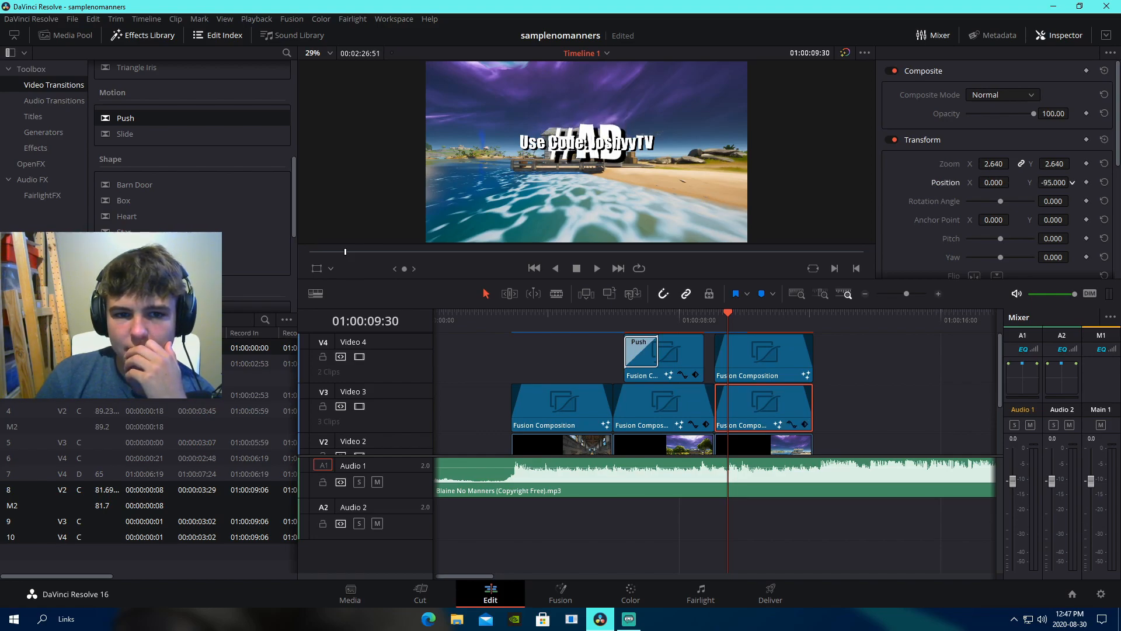
{"action": "left_click_drag", "start_coordinate": [1035, 115], "coordinate": [991, 115]}
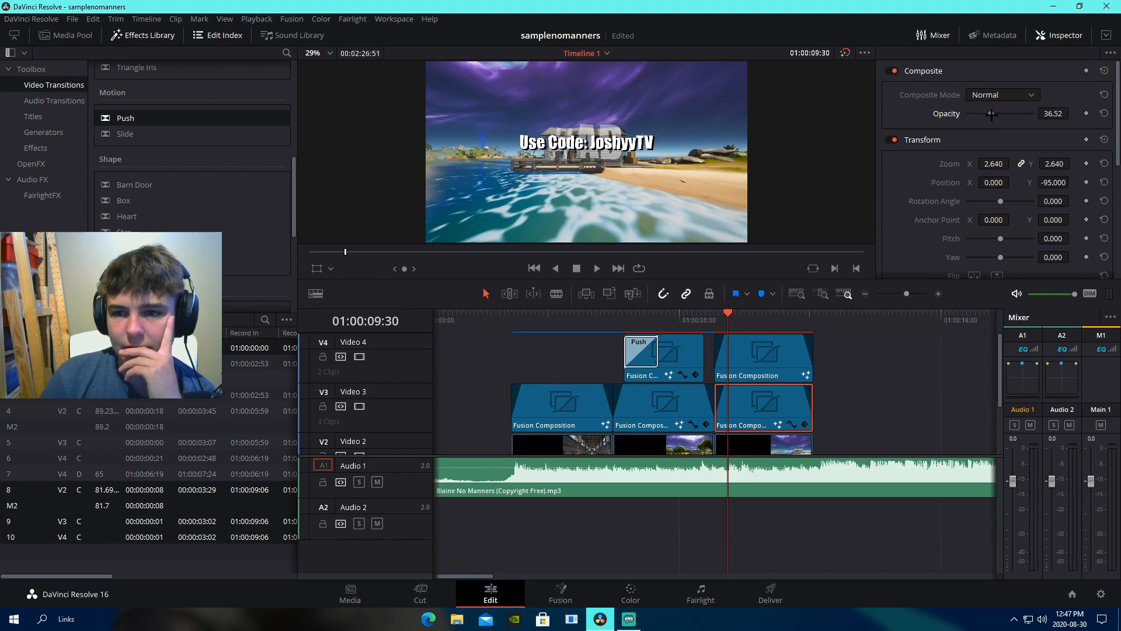
{"action": "left_click_drag", "start_coordinate": [1057, 182], "coordinate": [994, 164]}
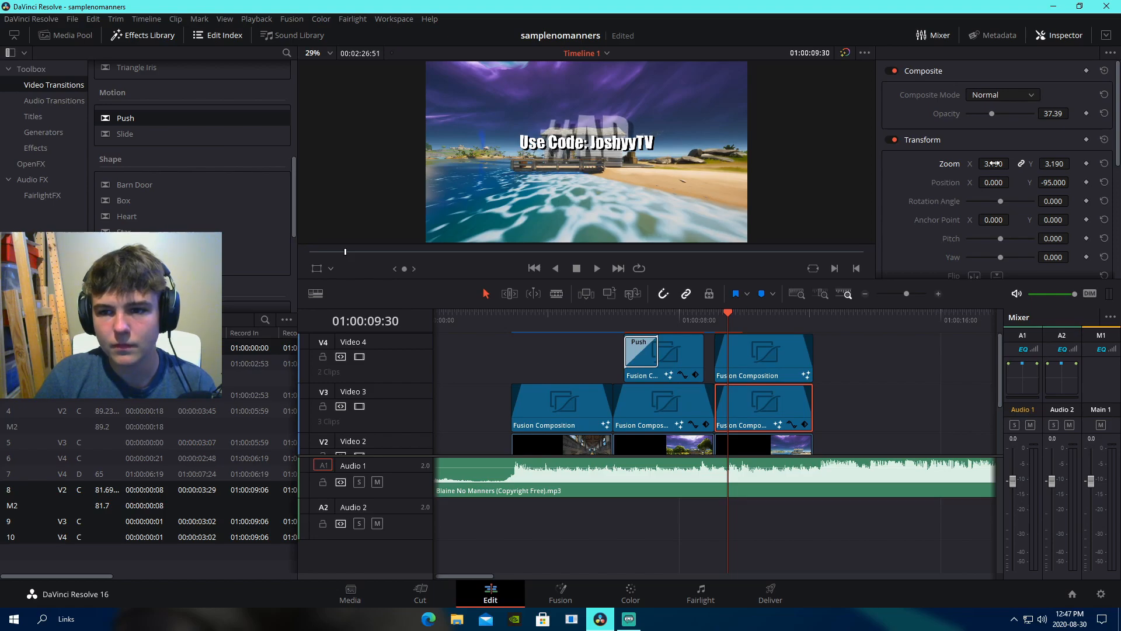
{"action": "left_click_drag", "start_coordinate": [1056, 183], "coordinate": [1072, 183]}
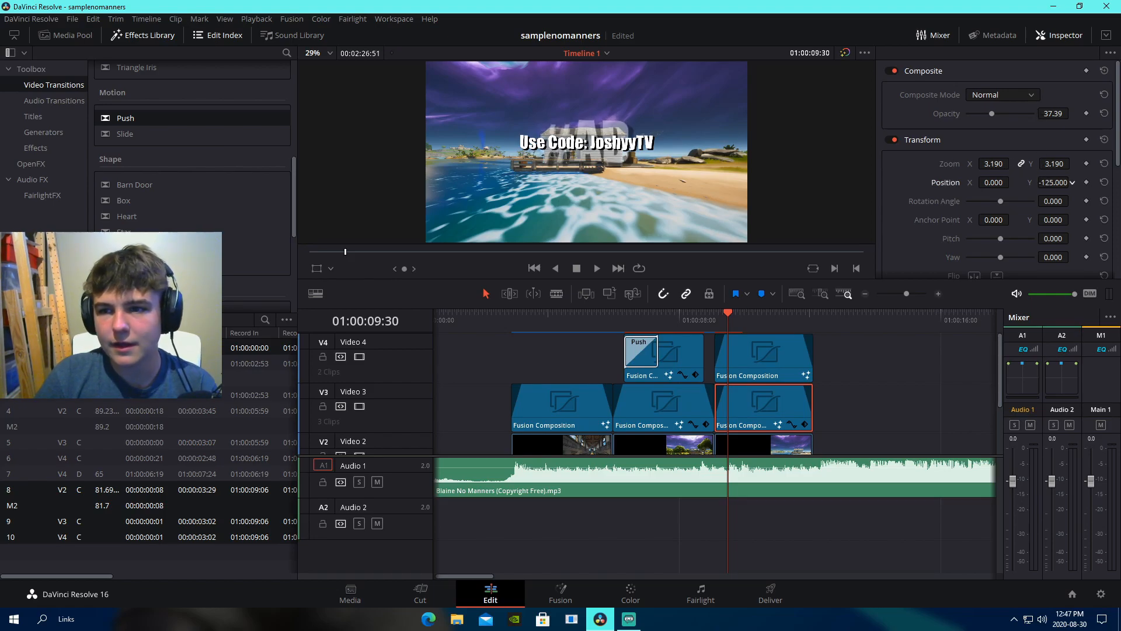
{"action": "left_click", "coordinate": [917, 374]}
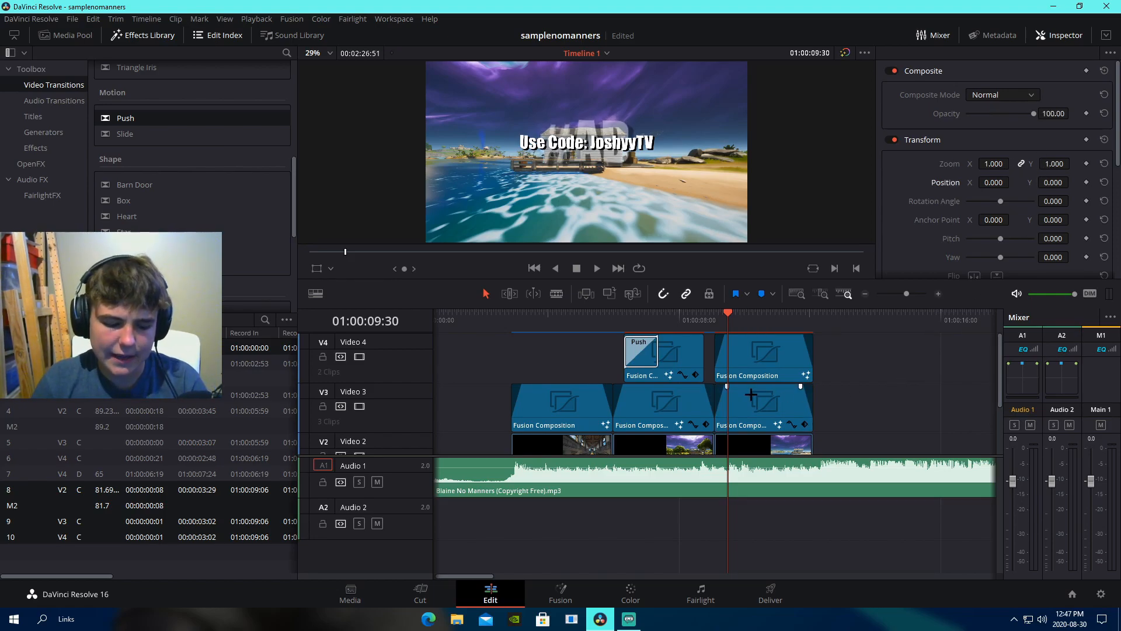
- Preview the last title, set the "#AD" composition's opacity to 51.30, and play that section again
{"action": "left_click", "coordinate": [704, 321]}
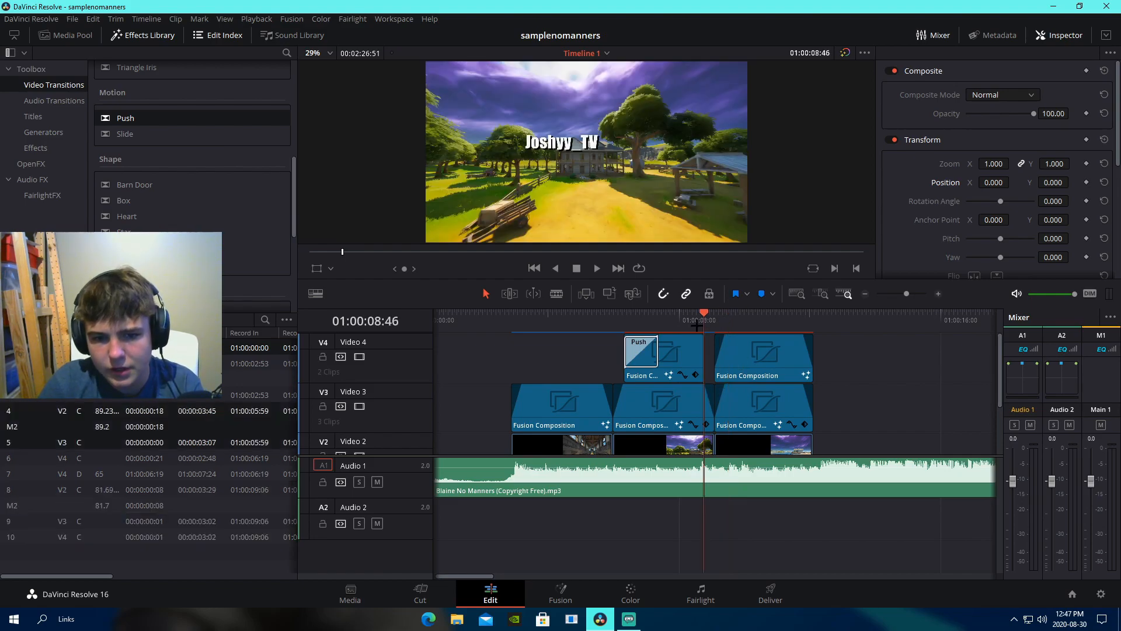
{"action": "key", "text": "space"}
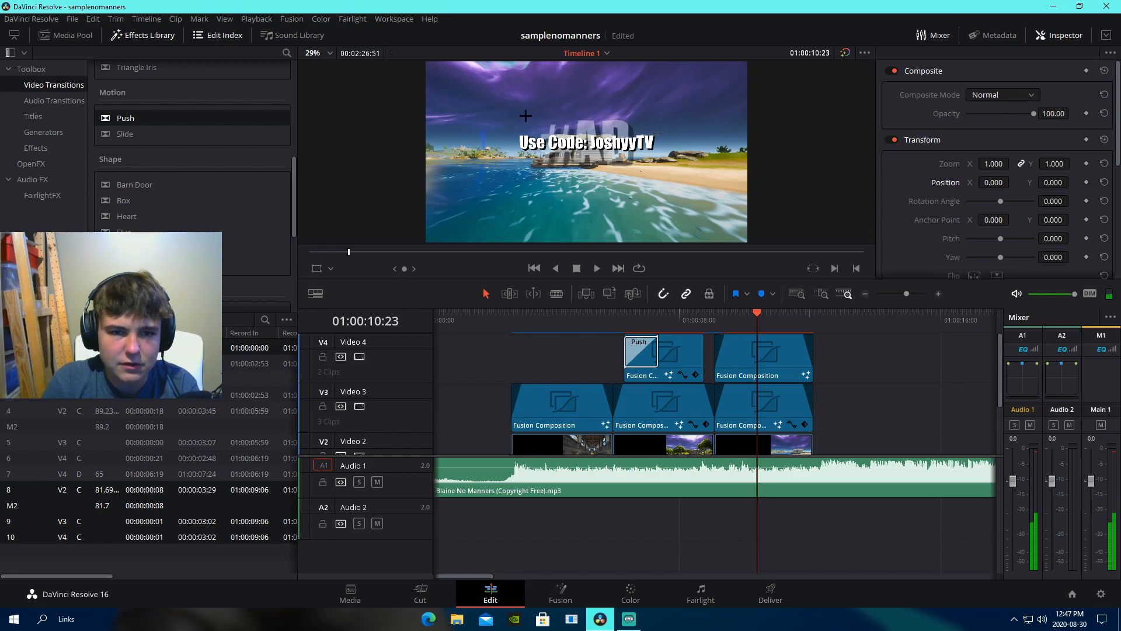
{"action": "left_click", "coordinate": [765, 401]}
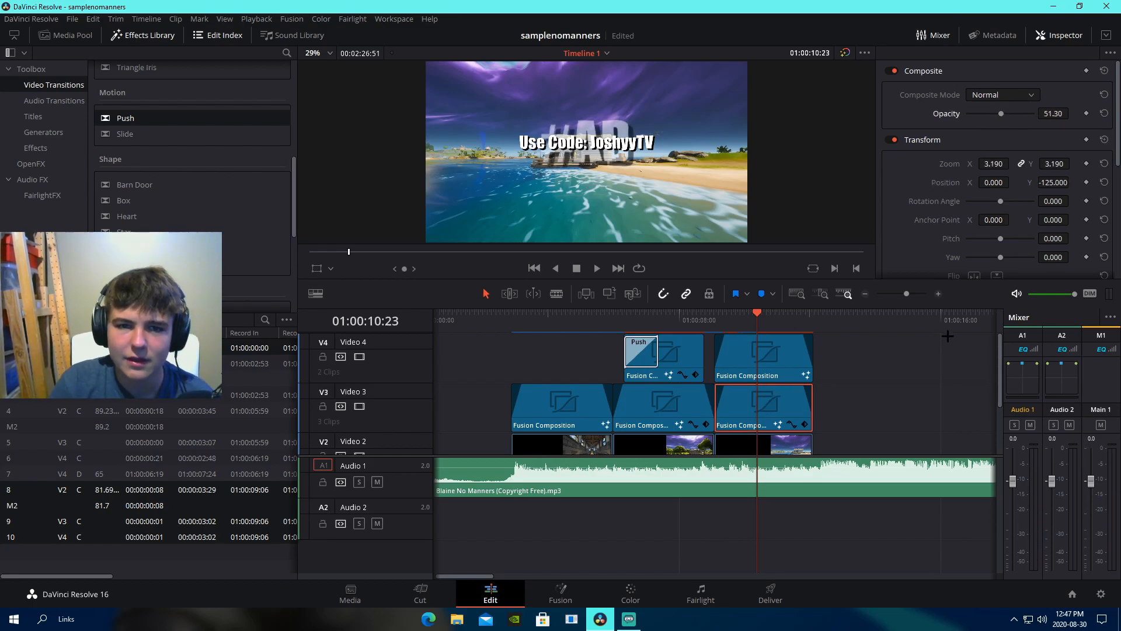
{"action": "left_click", "coordinate": [923, 372]}
{"action": "left_click", "coordinate": [713, 319]}
{"action": "key", "text": "space"}
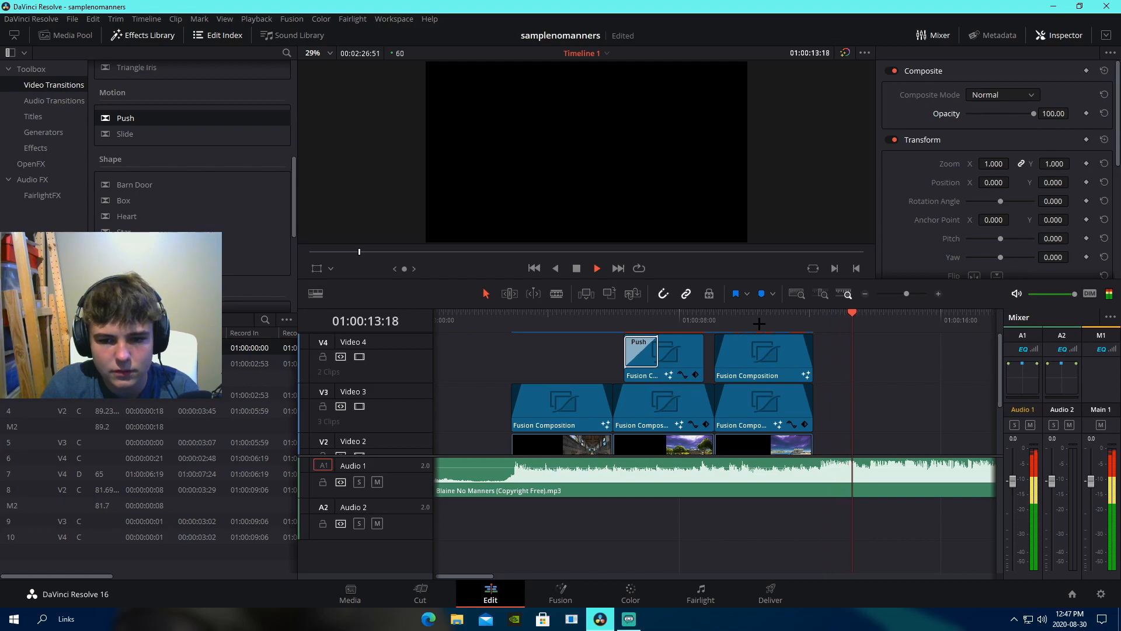
- Listen on past the last clip for the beat and add a marker to the song at 01:00:14:58
{"action": "left_click", "coordinate": [905, 294]}
{"action": "left_click_drag", "start_coordinate": [905, 293], "coordinate": [904, 294]}
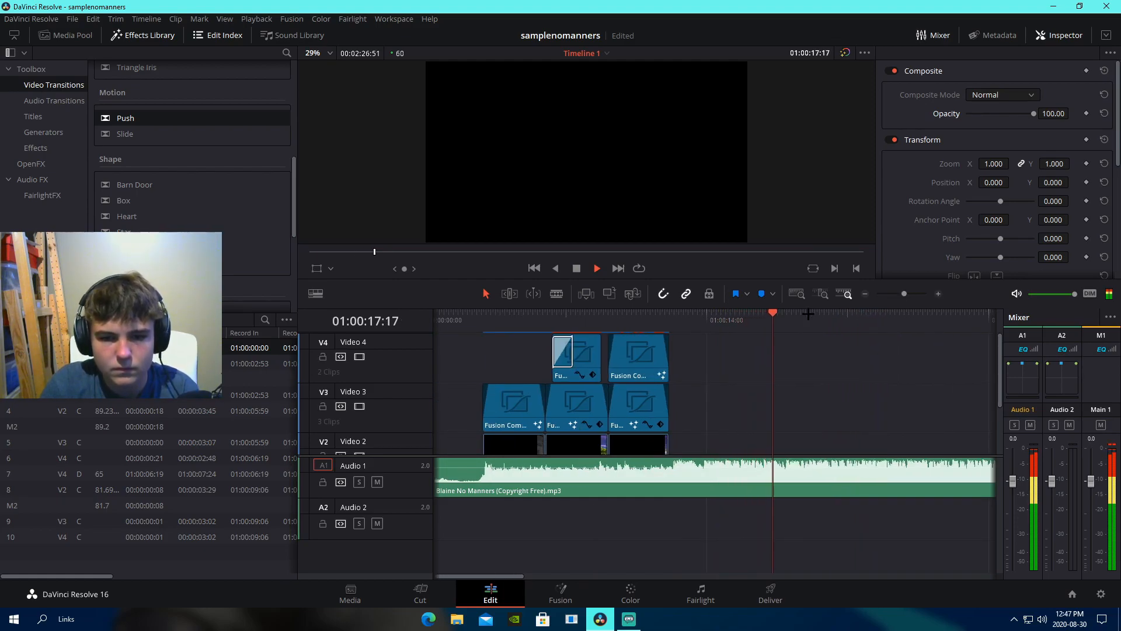
{"action": "left_click", "coordinate": [667, 312]}
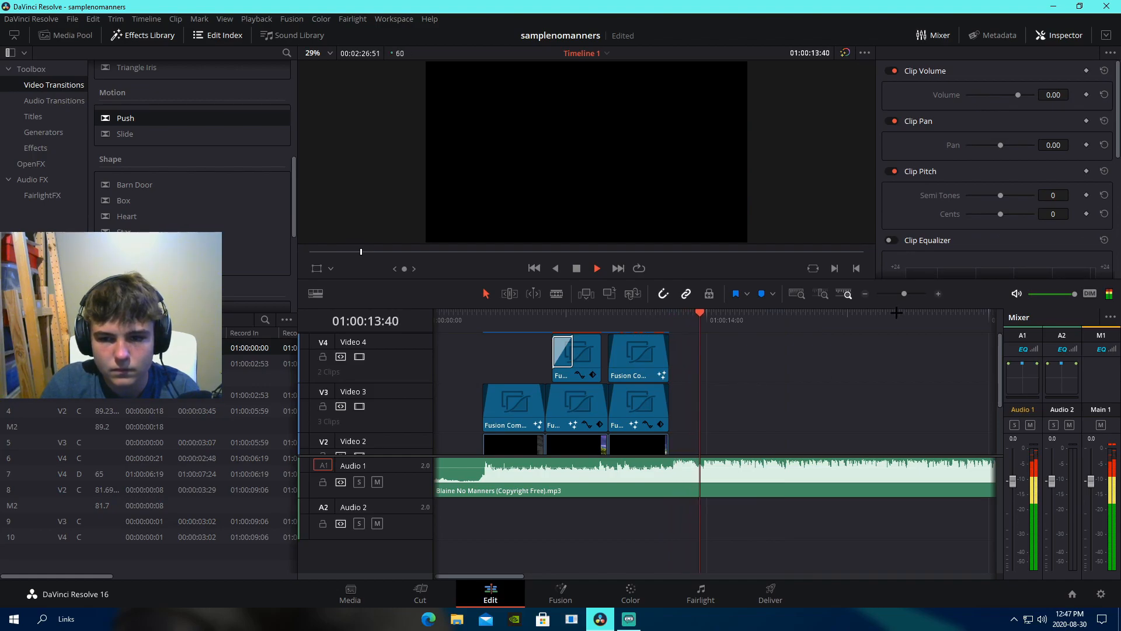
{"action": "left_click", "coordinate": [910, 294]}
{"action": "key", "text": "space"}
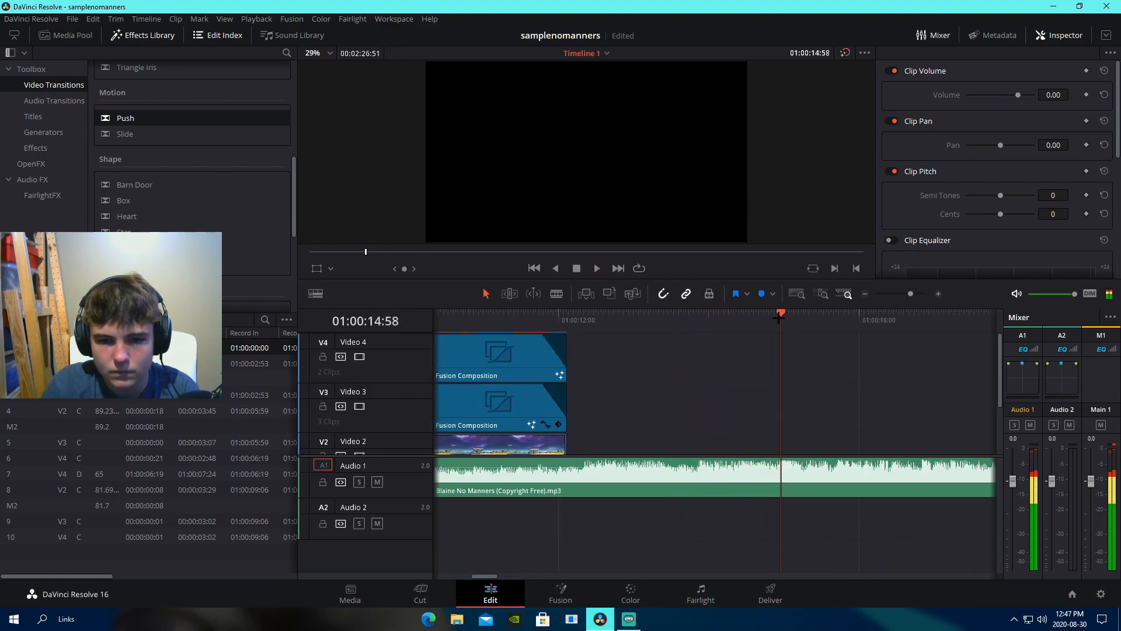
{"action": "key", "text": "m"}
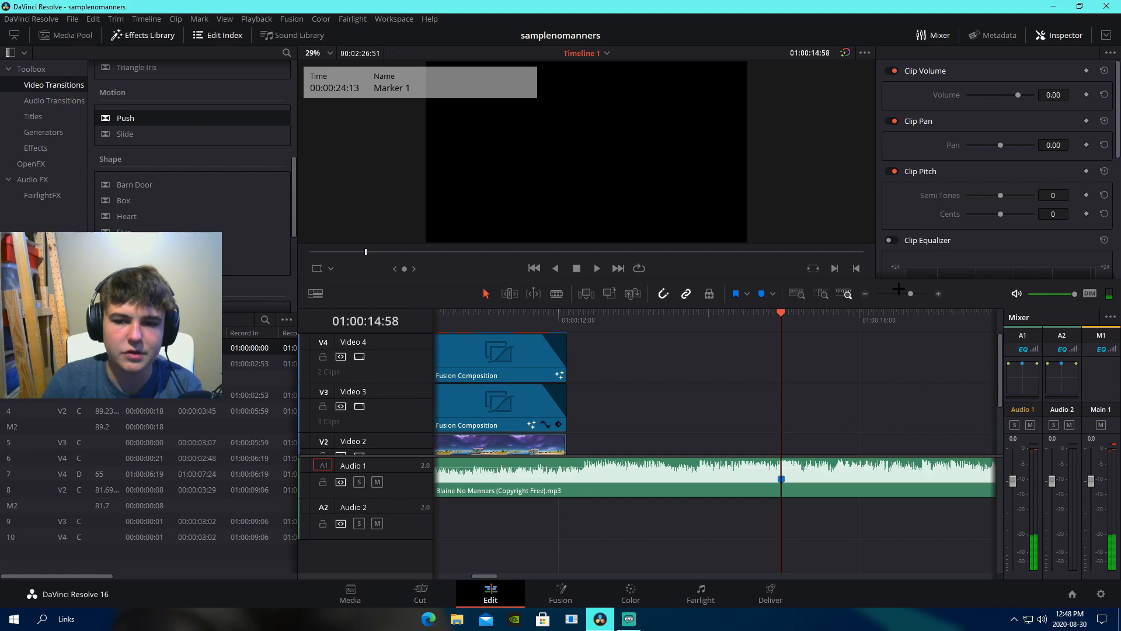
- Play the montage from 01:00:02:53 through the last title, and check the music that follows the final clip
{"action": "left_click", "coordinate": [899, 294]}
{"action": "left_click", "coordinate": [472, 320]}
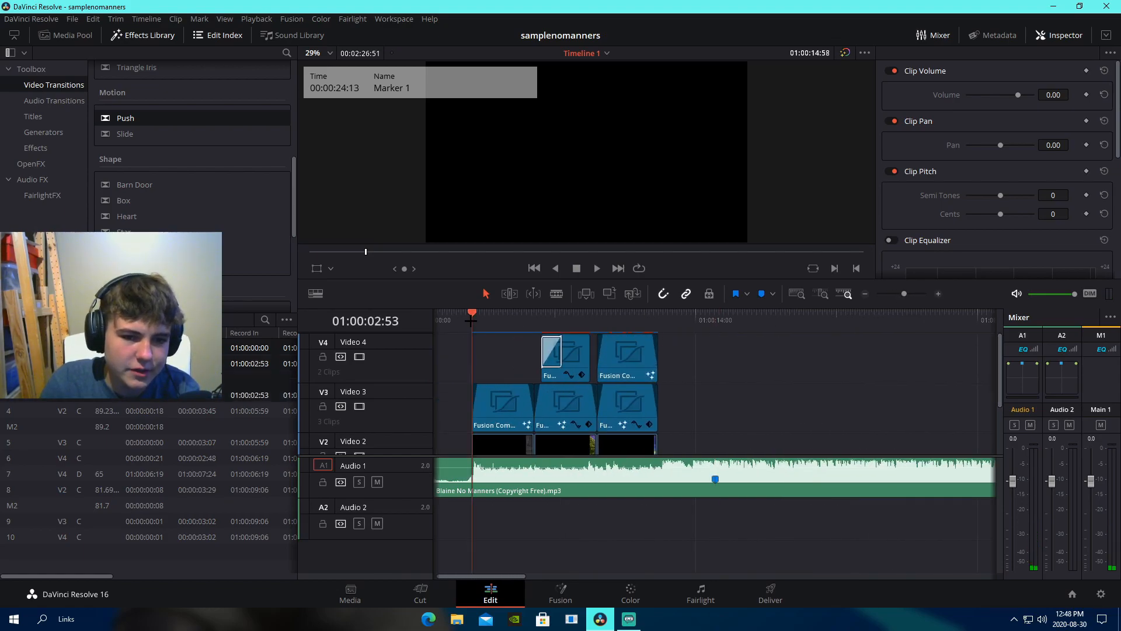
{"action": "key", "text": "space"}
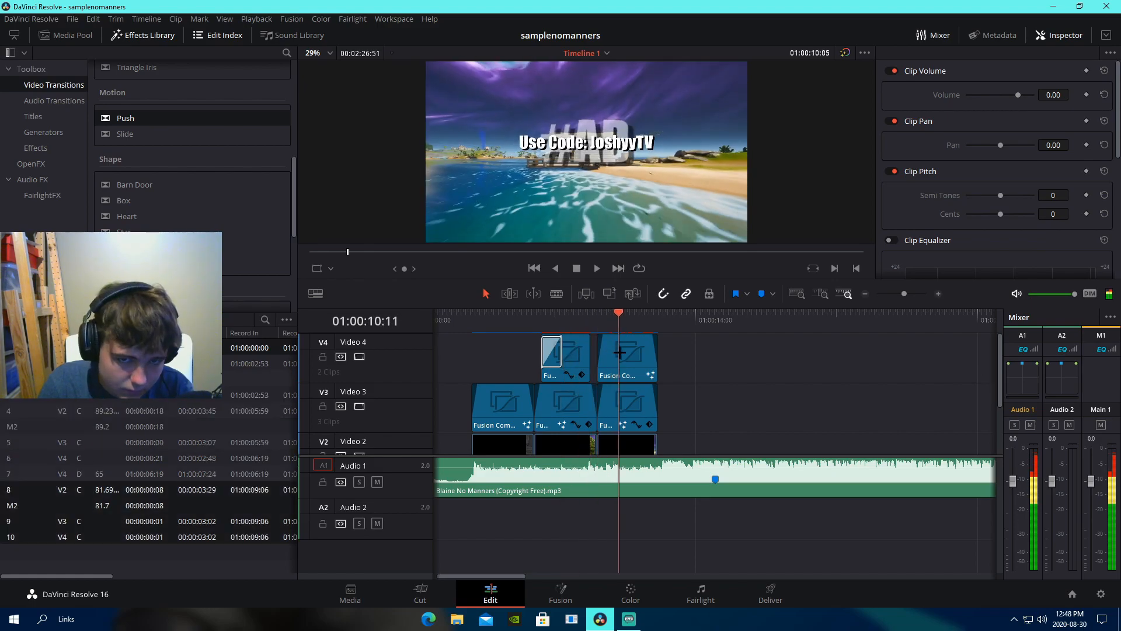
{"action": "key", "text": "space"}
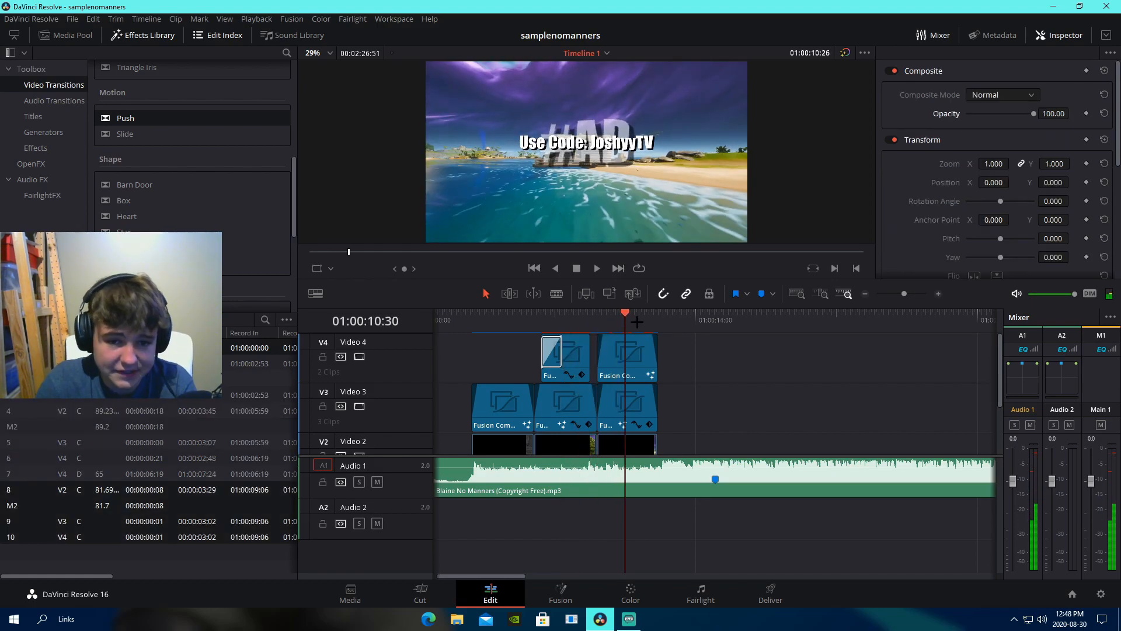
{"action": "left_click_drag", "start_coordinate": [637, 322], "coordinate": [692, 345]}
{"action": "left_click_drag", "start_coordinate": [904, 293], "coordinate": [901, 294]}
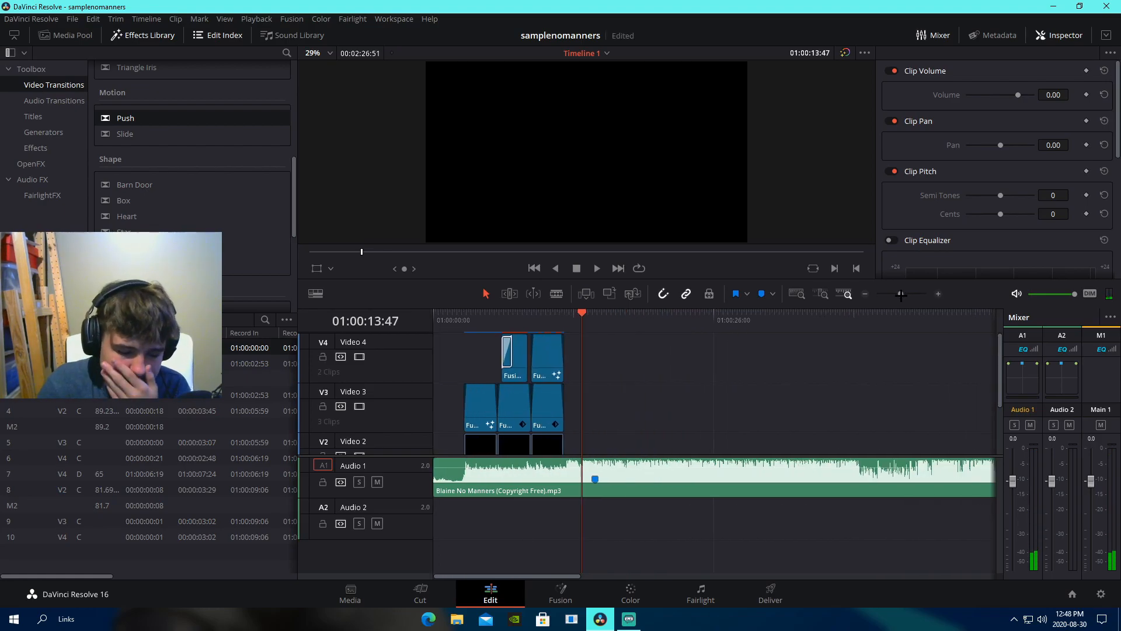
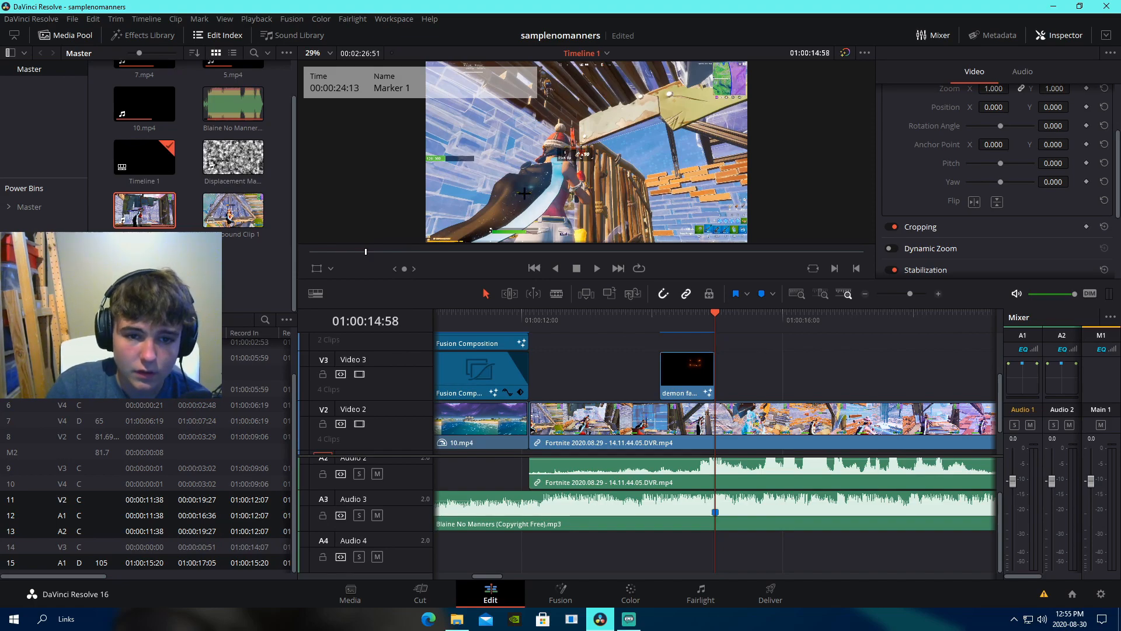
- Split the Fortnite gameplay clip and its audio on Video 2 a little after the song's marker
{"action": "left_click_drag", "start_coordinate": [912, 292], "coordinate": [907, 293]}
{"action": "left_click", "coordinate": [556, 293]}
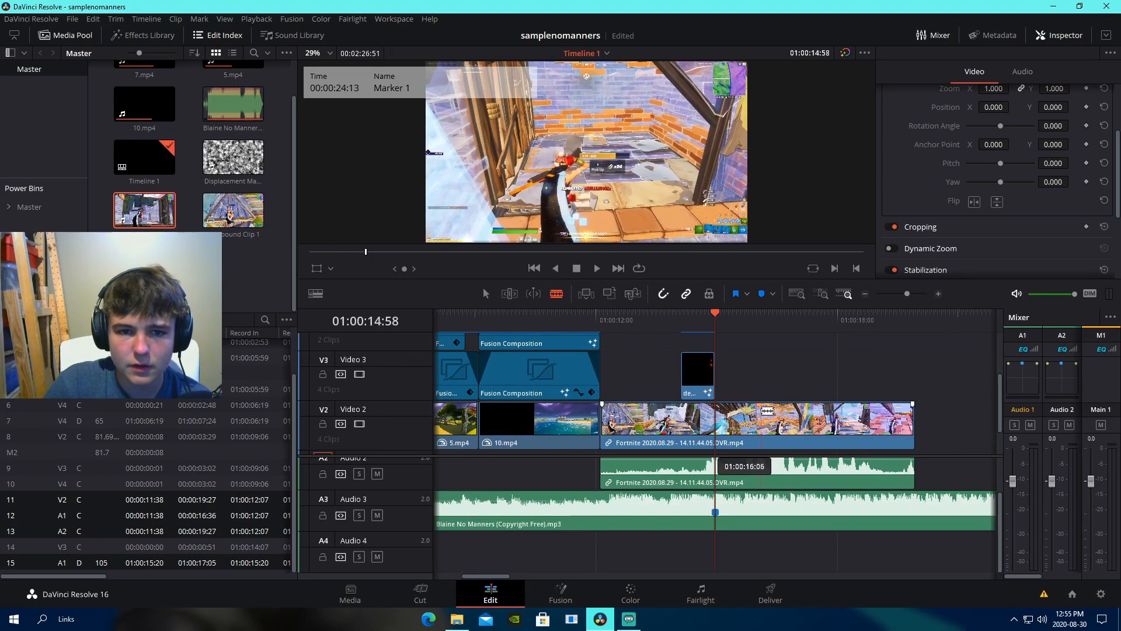
{"action": "left_click", "coordinate": [777, 418]}
{"action": "key", "text": "a"}
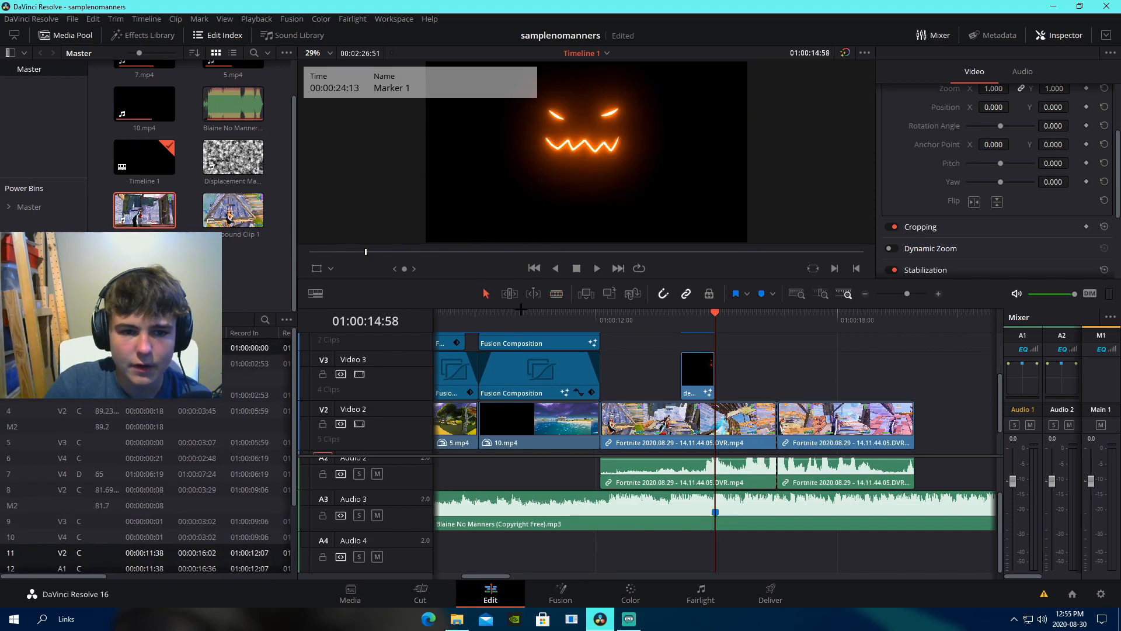
- Delete the demon face clip on Video 3 and remove the trailing piece of the Fortnite gameplay clip
{"action": "right_click", "coordinate": [701, 373]}
{"action": "left_click", "coordinate": [736, 134]}
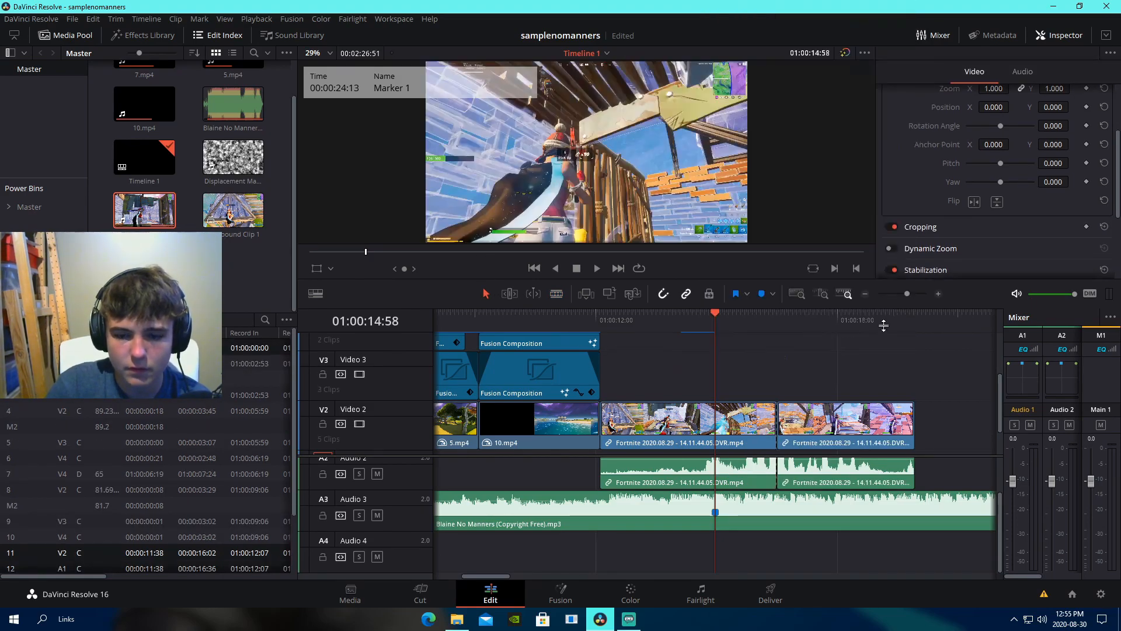
{"action": "right_click", "coordinate": [872, 408]}
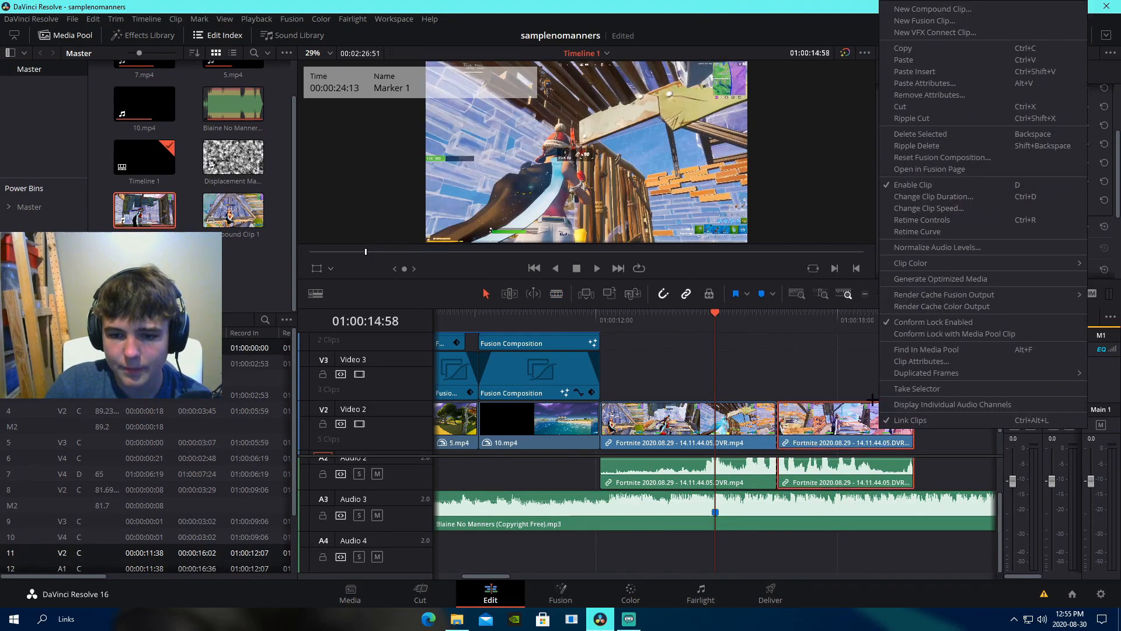
{"action": "left_click", "coordinate": [900, 106]}
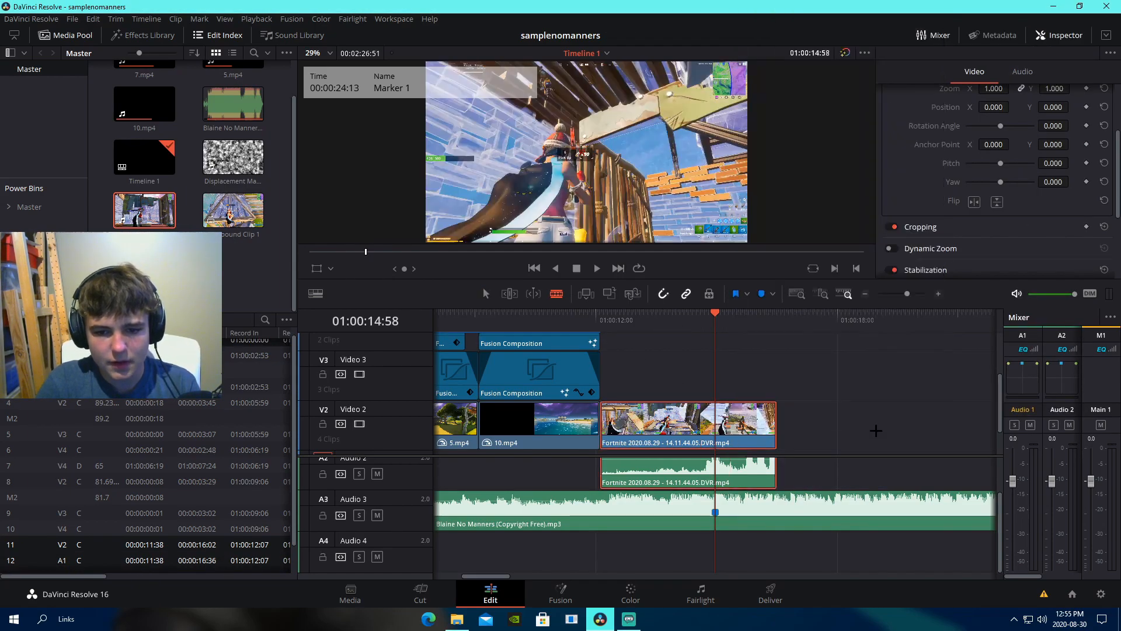
- Split the remaining Fortnite video, without its audio, at the song's marker at 01:00:14:58
{"action": "left_click", "coordinate": [722, 423]}
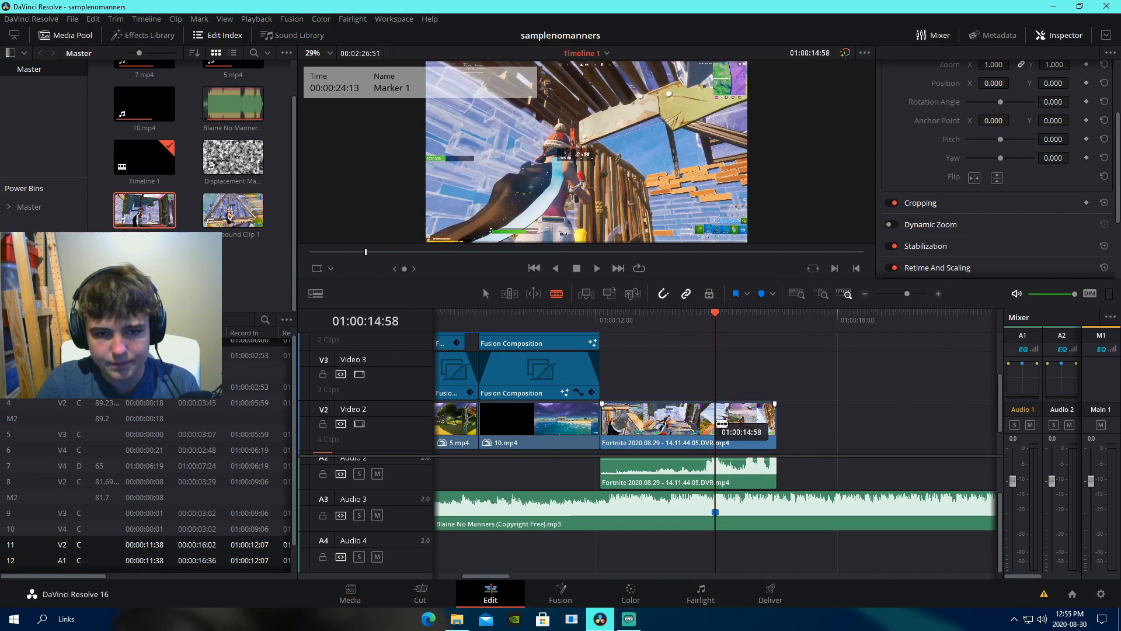
{"action": "left_click", "coordinate": [722, 424]}
{"action": "left_click", "coordinate": [486, 294]}
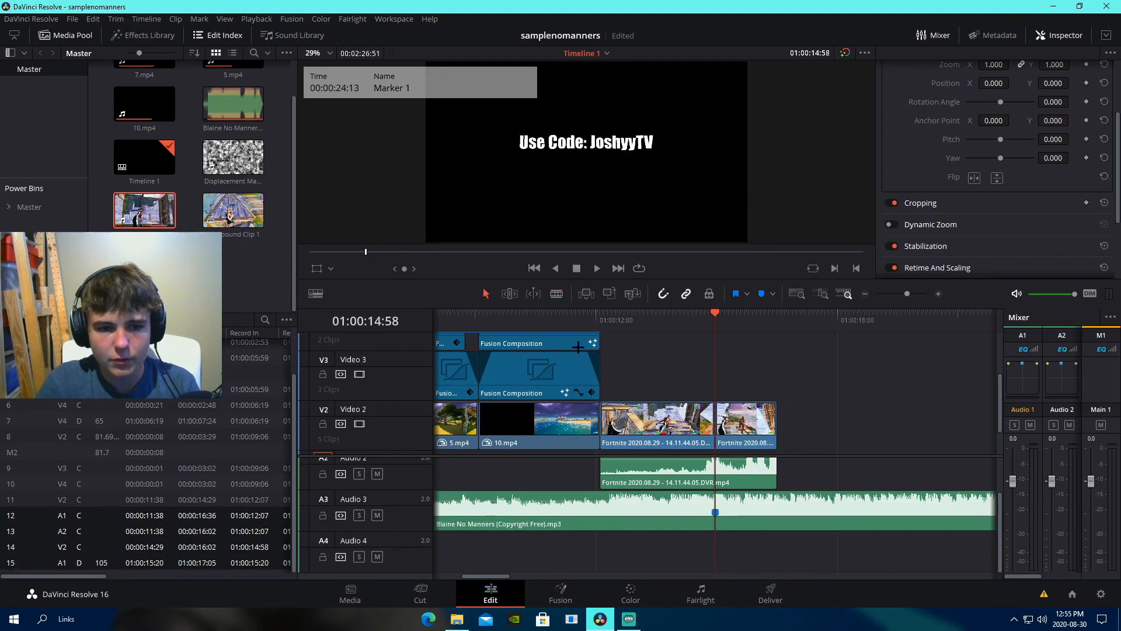
- Change the speed of the Fortnite video piece after the marker to 30%
{"action": "right_click", "coordinate": [724, 413]}
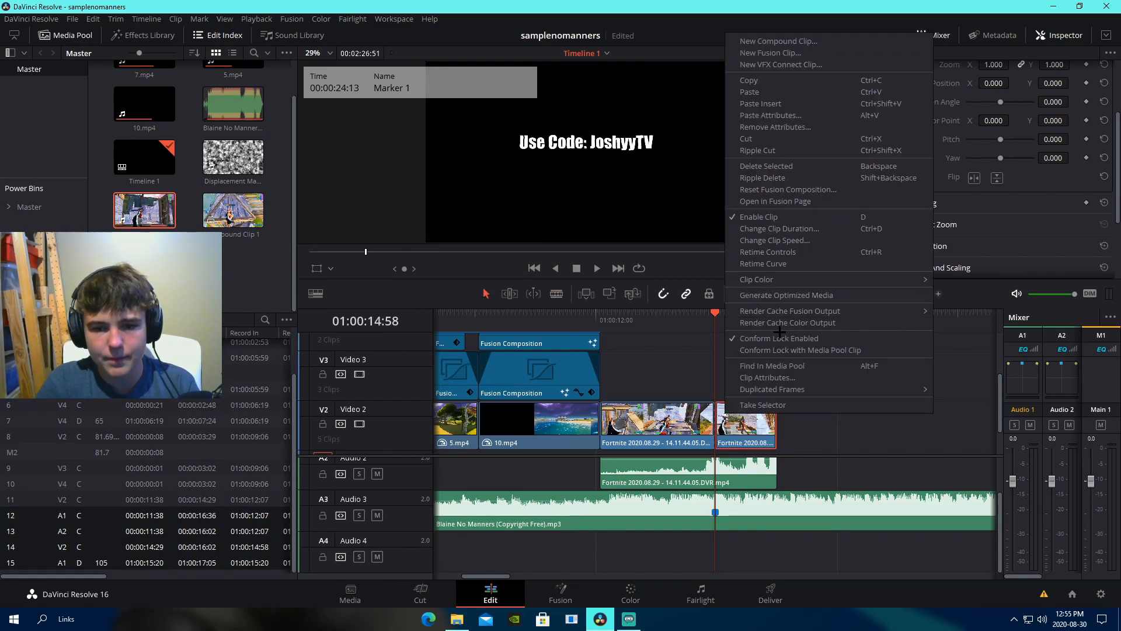
{"action": "left_click", "coordinate": [777, 240]}
{"action": "double_click", "coordinate": [714, 252]}
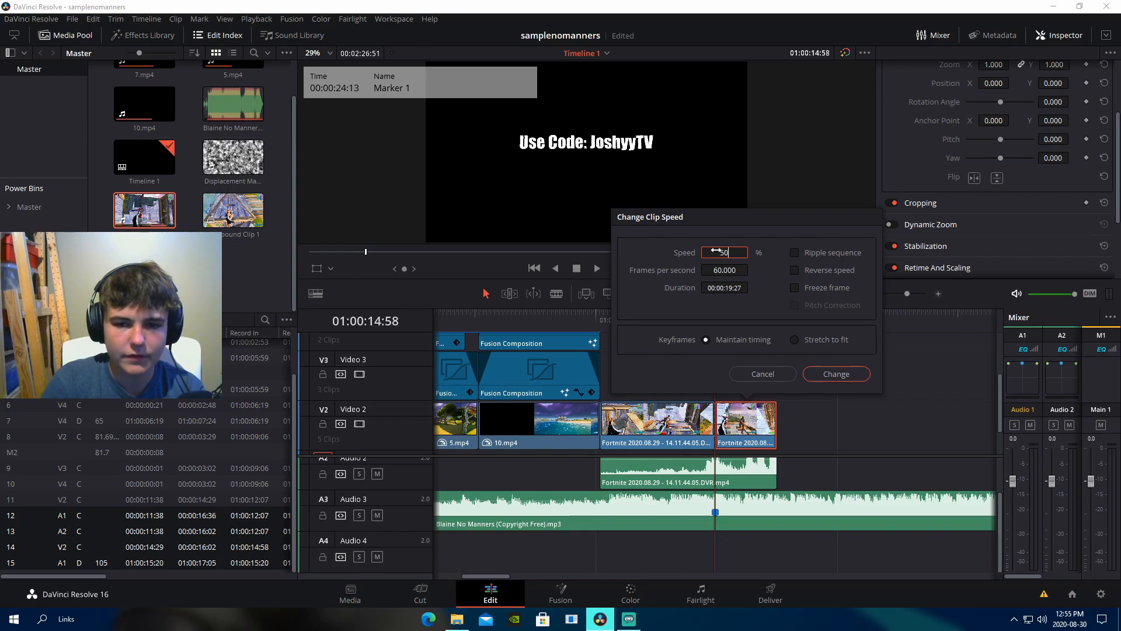
{"action": "key", "text": "Return"}
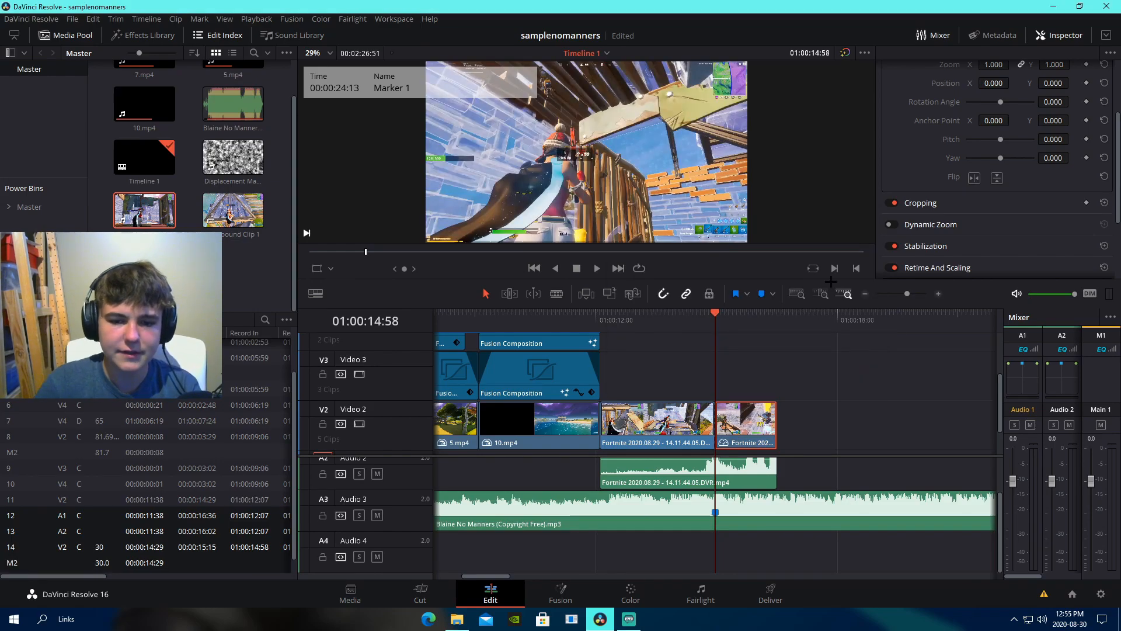
- Set the retime process of the slowed Fortnite piece after the marker to Optical Flow and play that section back
{"action": "left_click", "coordinate": [951, 268]}
{"action": "scroll", "coordinate": [984, 278], "scroll_direction": "down", "scroll_amount": 1}
{"action": "left_click", "coordinate": [987, 270]}
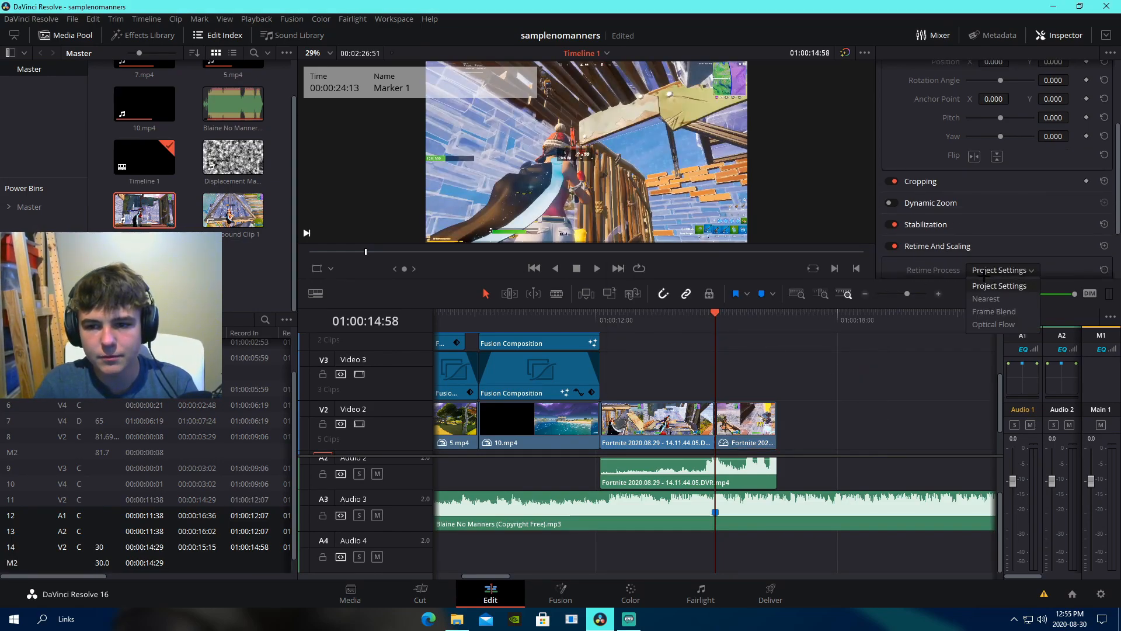
{"action": "left_click", "coordinate": [993, 324]}
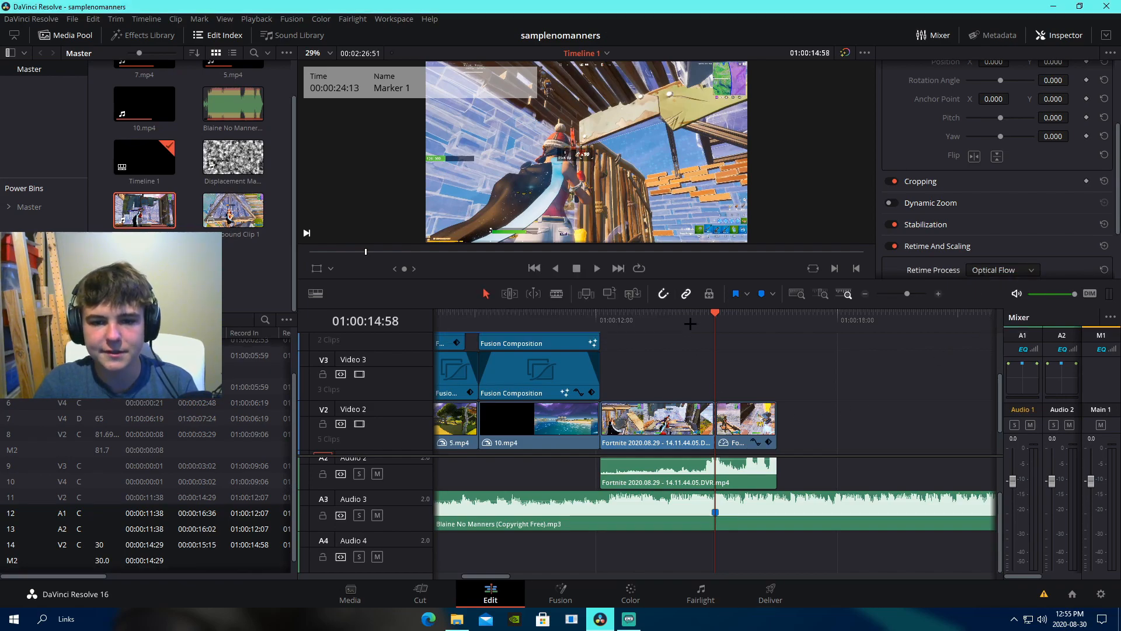
{"action": "key", "text": "space"}
{"action": "left_click", "coordinate": [679, 321]}
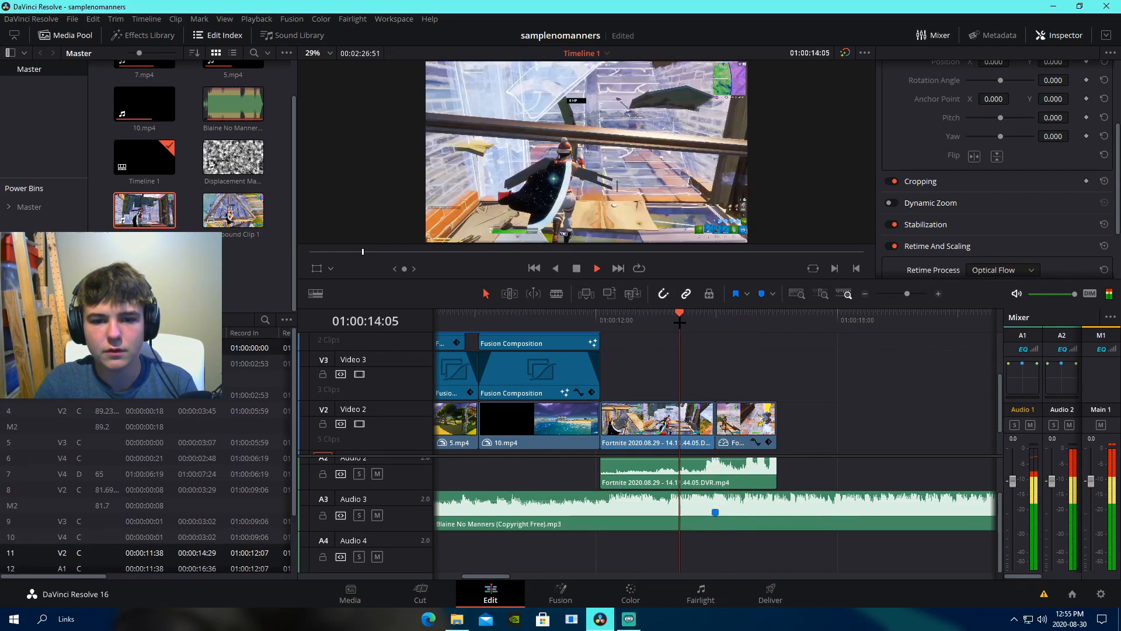
{"action": "key", "text": "space"}
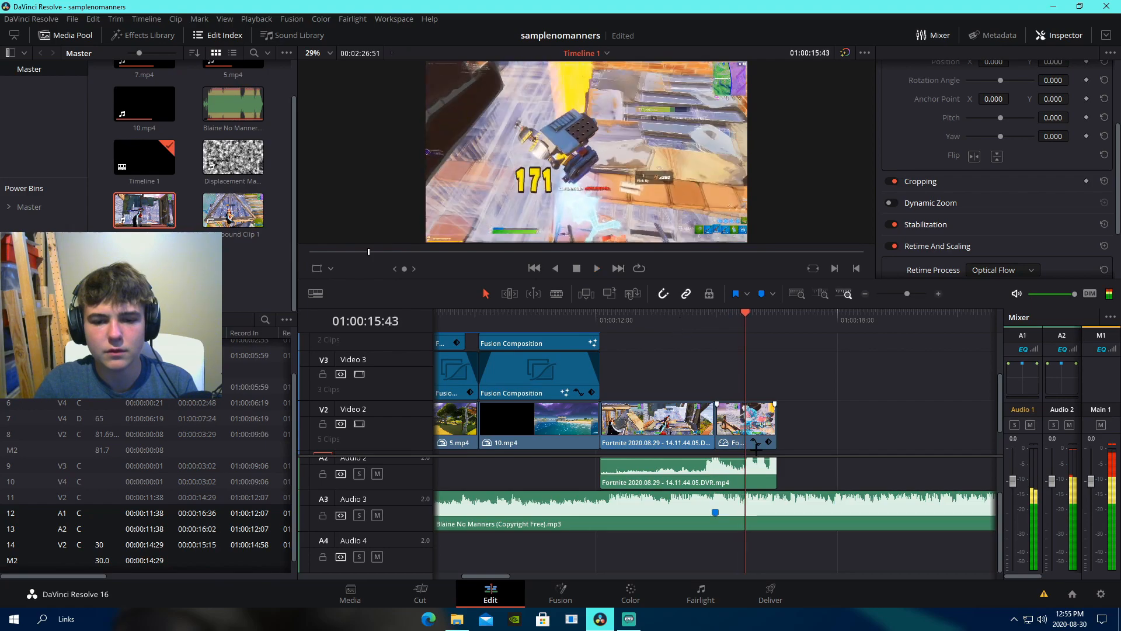
- Add a Cross Fade -3 dB transition to the Fortnite gameplay audio at the marker and play across it
{"action": "left_click", "coordinate": [143, 35]}
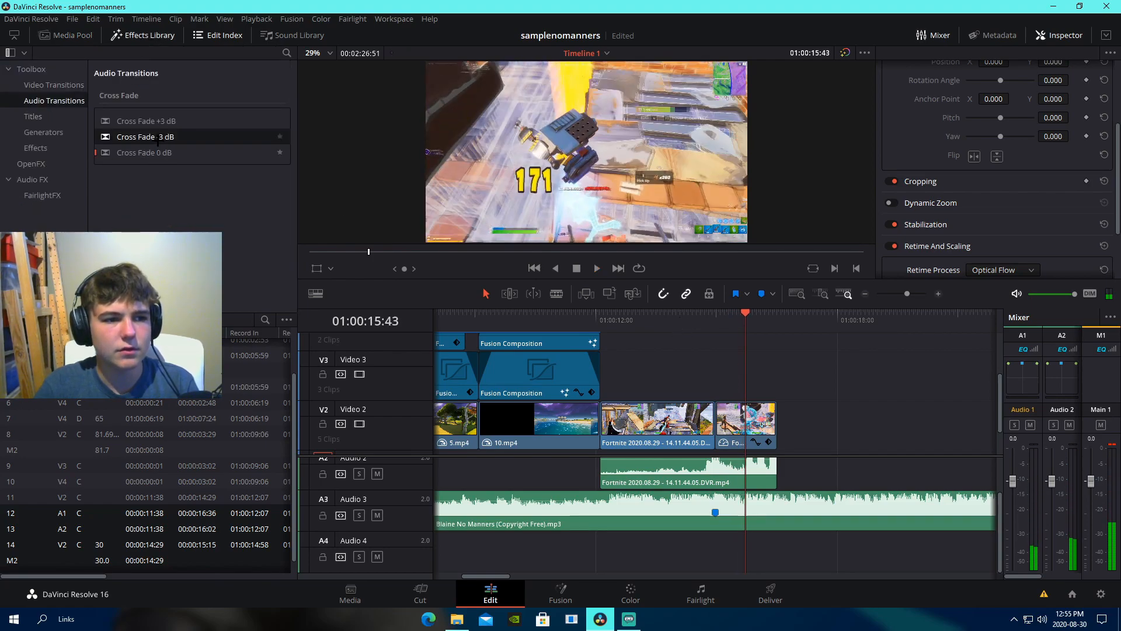
{"action": "mouse_move", "coordinate": [158, 137]}
{"action": "left_mouse_down"}
{"action": "mouse_move", "coordinate": [753, 436]}
{"action": "mouse_move", "coordinate": [759, 467]}
{"action": "mouse_move", "coordinate": [716, 467]}
{"action": "left_mouse_up"}
{"action": "left_click", "coordinate": [863, 448]}
{"action": "left_click", "coordinate": [707, 321]}
{"action": "key", "text": "space"}
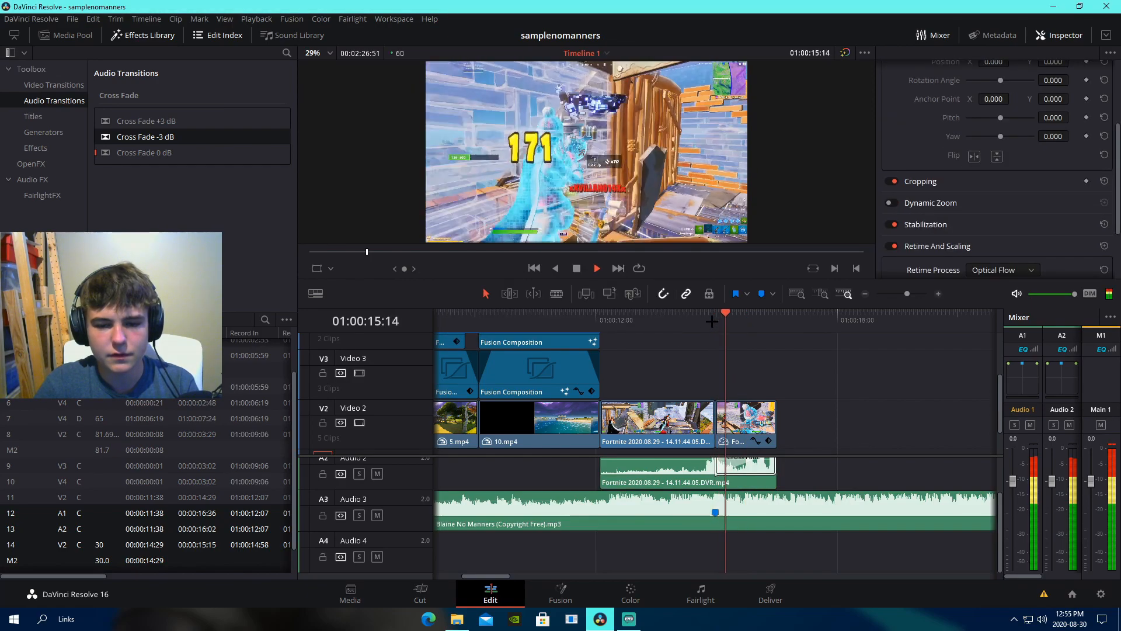
{"action": "key", "text": "space"}
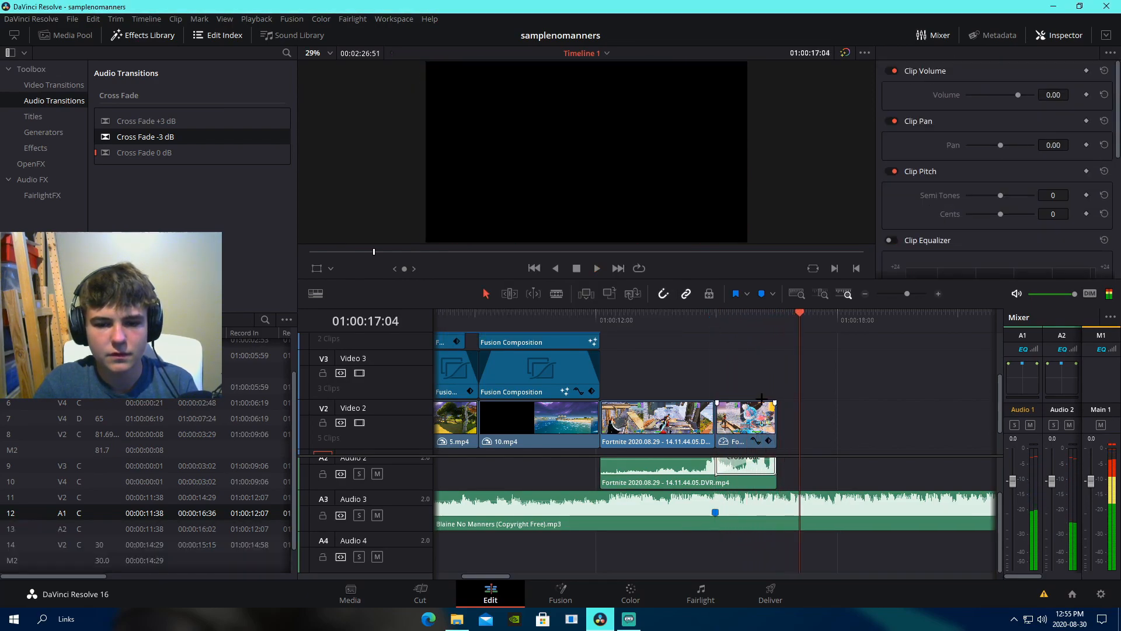
- Place the demon face clip on Video 4 above the Fortnite cut at the marker and unlink its audio
{"action": "left_click", "coordinate": [715, 321]}
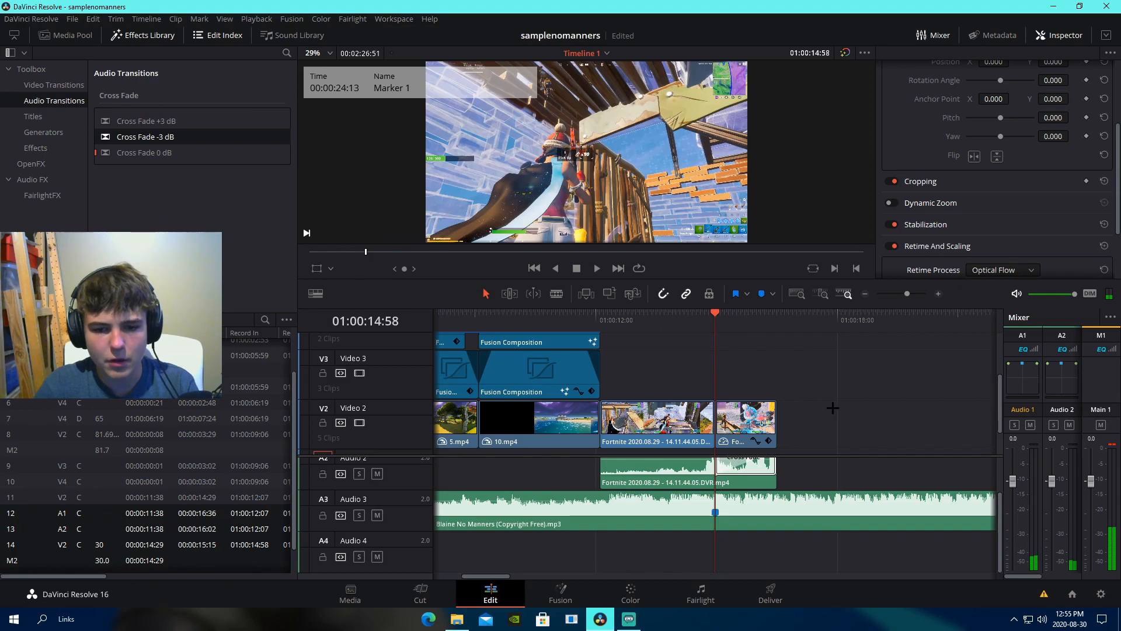
{"action": "left_click_drag", "start_coordinate": [898, 295], "coordinate": [910, 295]}
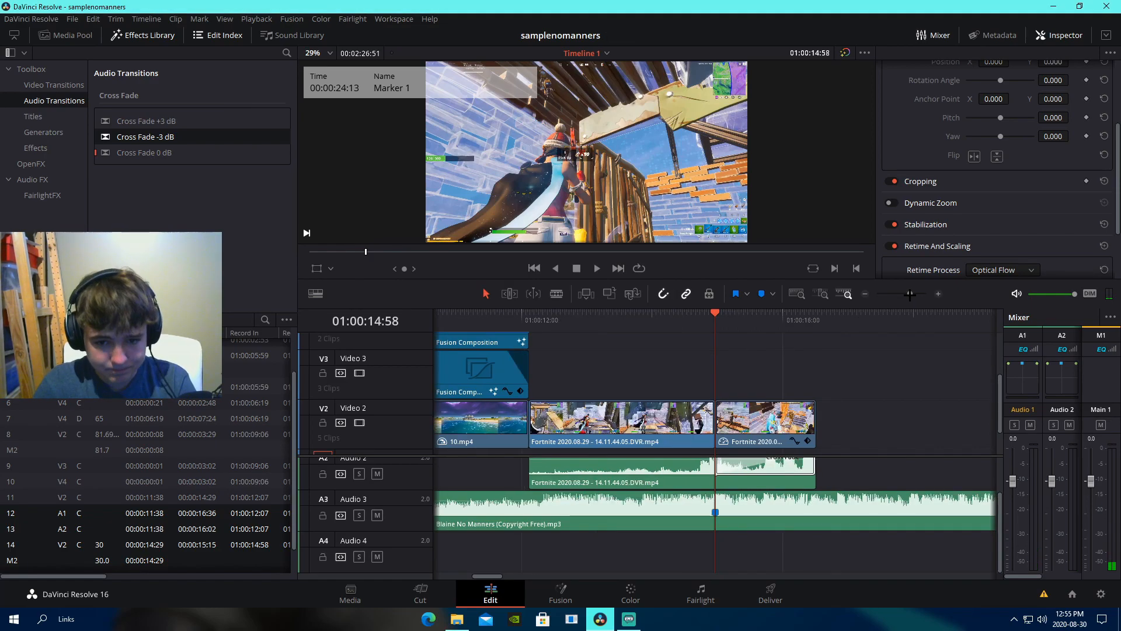
{"action": "left_click", "coordinate": [66, 33]}
{"action": "left_click_drag", "start_coordinate": [144, 263], "coordinate": [680, 345]}
{"action": "right_click", "coordinate": [684, 349]}
{"action": "left_click", "coordinate": [759, 419]}
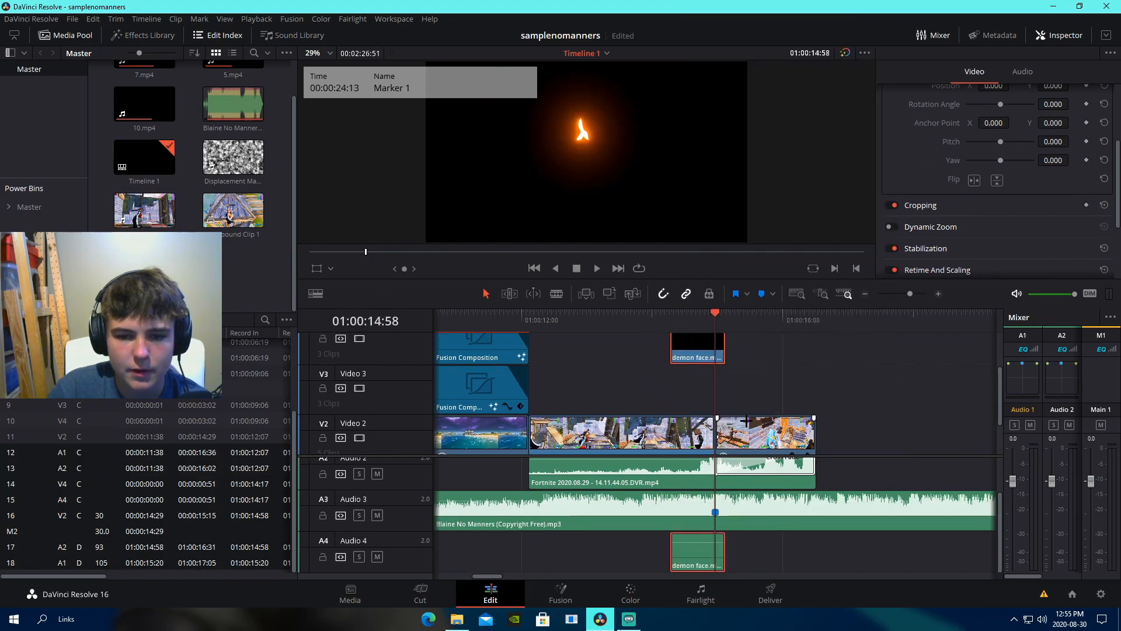
- Try to delete the demon face clip's audio and reposition its video, and undo the edits
{"action": "left_click", "coordinate": [692, 555]}
{"action": "key", "text": "BackSpace"}
{"action": "left_click_drag", "start_coordinate": [673, 350], "coordinate": [667, 387]}
{"action": "key", "text": "ctrl+z"}
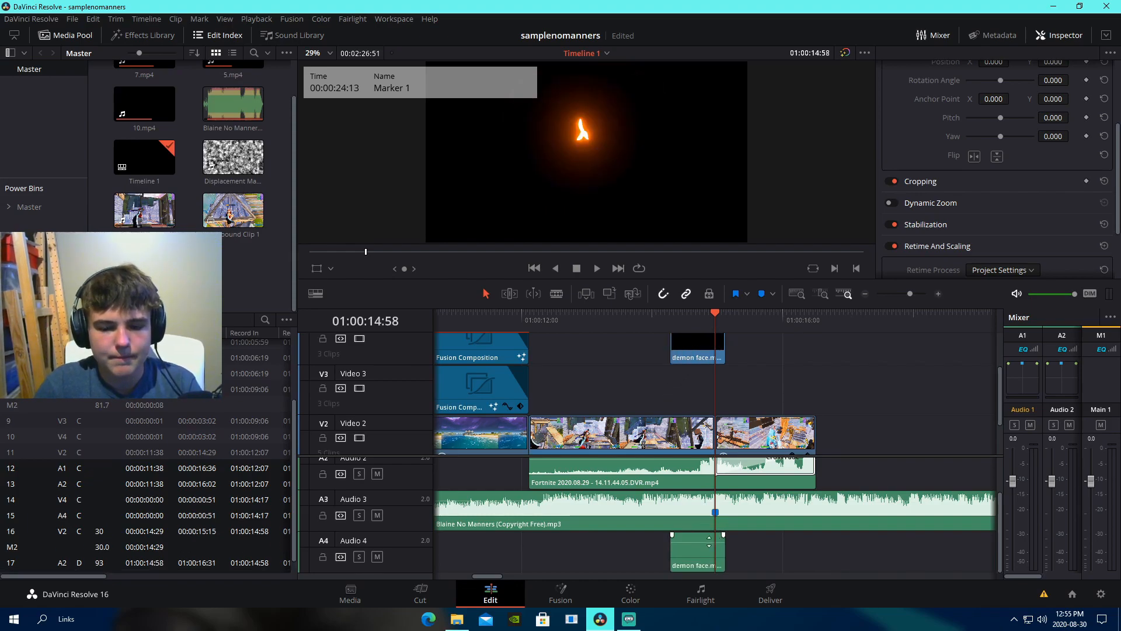
- Delete the demon face clip's audio and move its video to Video 3 so it ends at the song's marker
{"action": "left_click", "coordinate": [691, 552]}
{"action": "key", "text": "BackSpace"}
{"action": "left_click_drag", "start_coordinate": [695, 357], "coordinate": [682, 402]}
{"action": "left_click_drag", "start_coordinate": [667, 320], "coordinate": [705, 322]}
{"action": "key", "text": "space"}
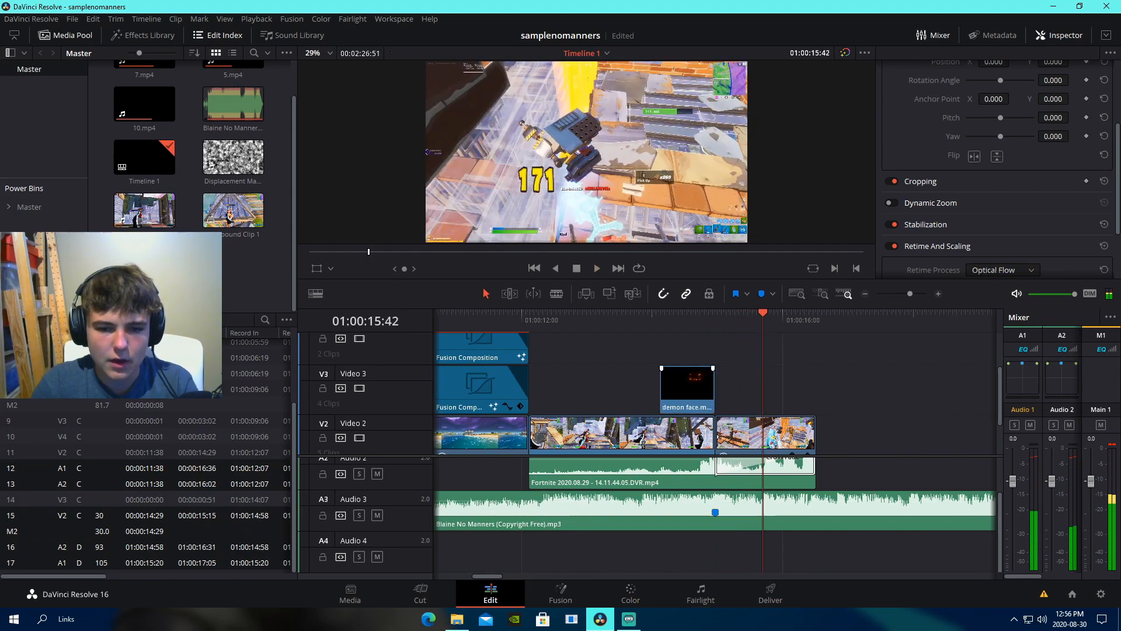
- In Fusion, add a Delta Keyer to the demon face clip between its media input and output nodes
{"action": "left_click", "coordinate": [684, 324]}
{"action": "left_click", "coordinate": [561, 593]}
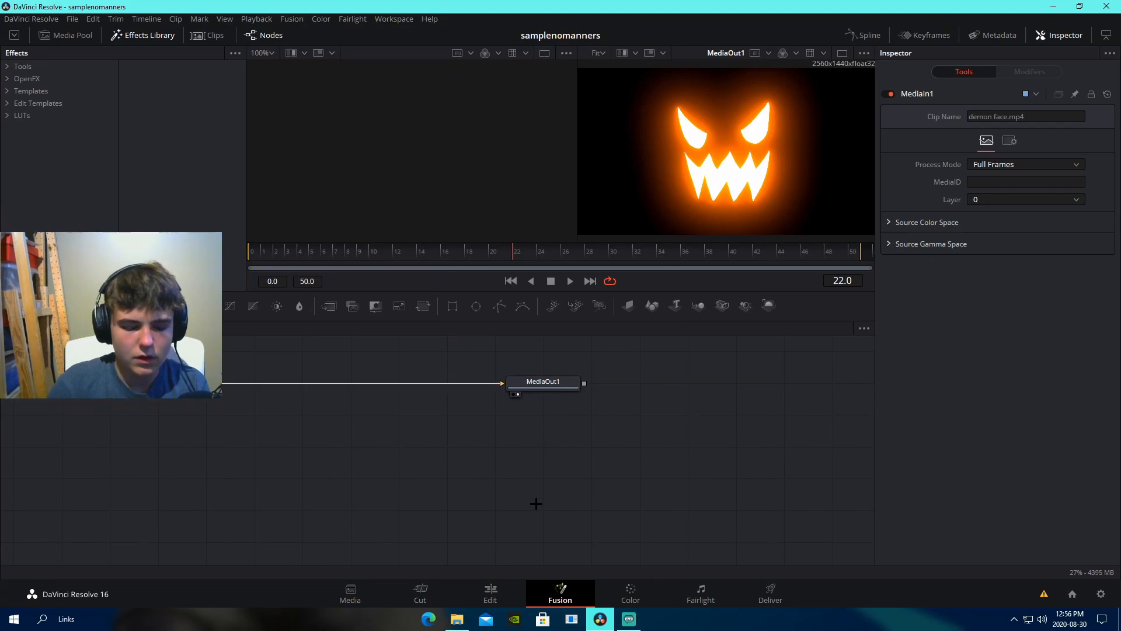
{"action": "key", "text": "shift+space"}
{"action": "type", "text": "delta"}
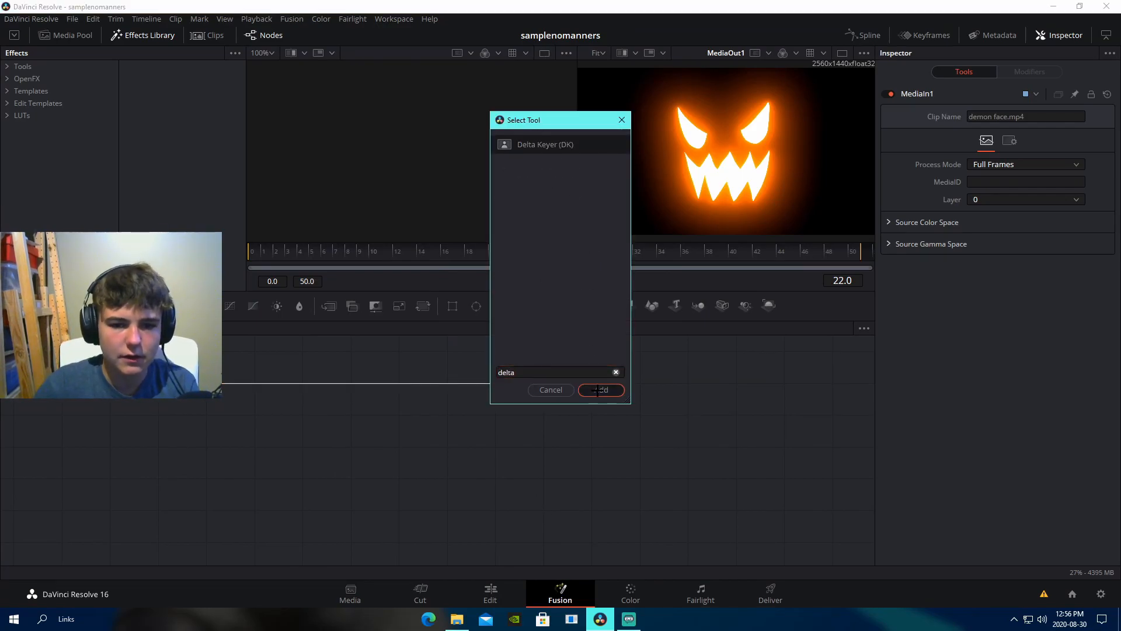
{"action": "key", "text": "Return"}
{"action": "left_click_drag", "start_coordinate": [528, 502], "coordinate": [337, 384]}
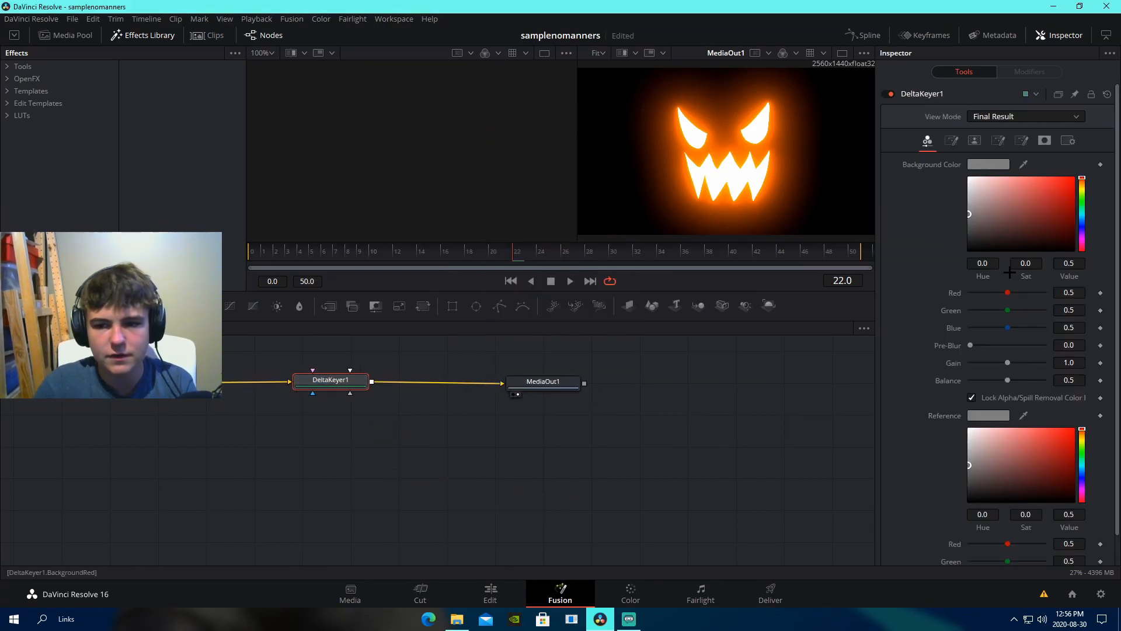
- Set the Delta Keyer's background color to black (#000000) and return to the edited timeline
{"action": "left_click", "coordinate": [996, 167]}
{"action": "left_click_drag", "start_coordinate": [686, 293], "coordinate": [683, 348]}
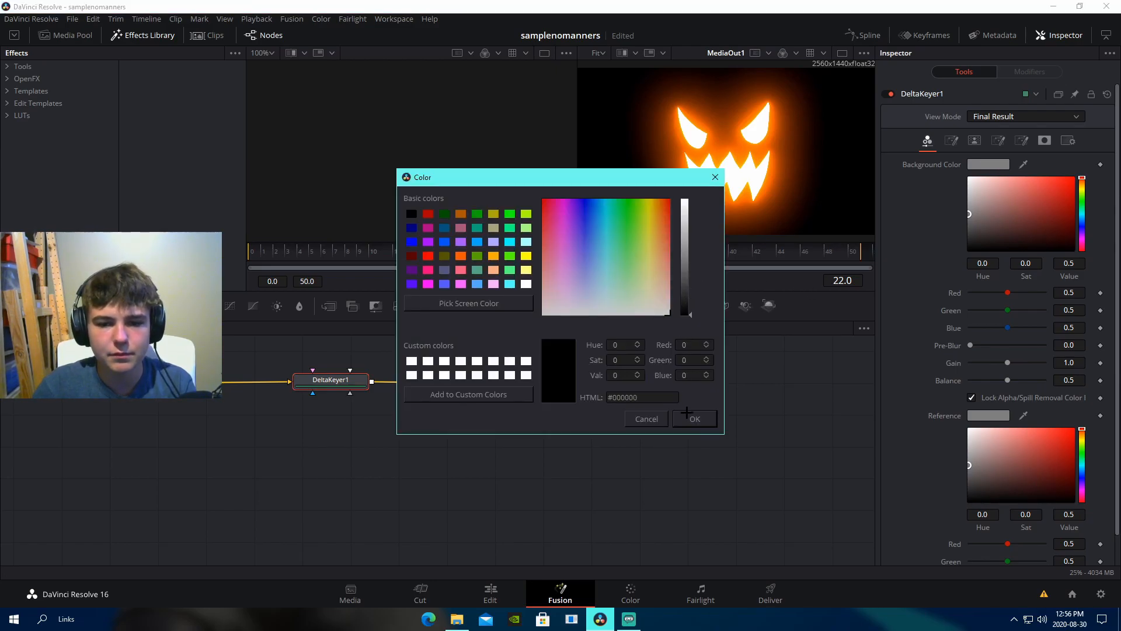
{"action": "left_click", "coordinate": [694, 418]}
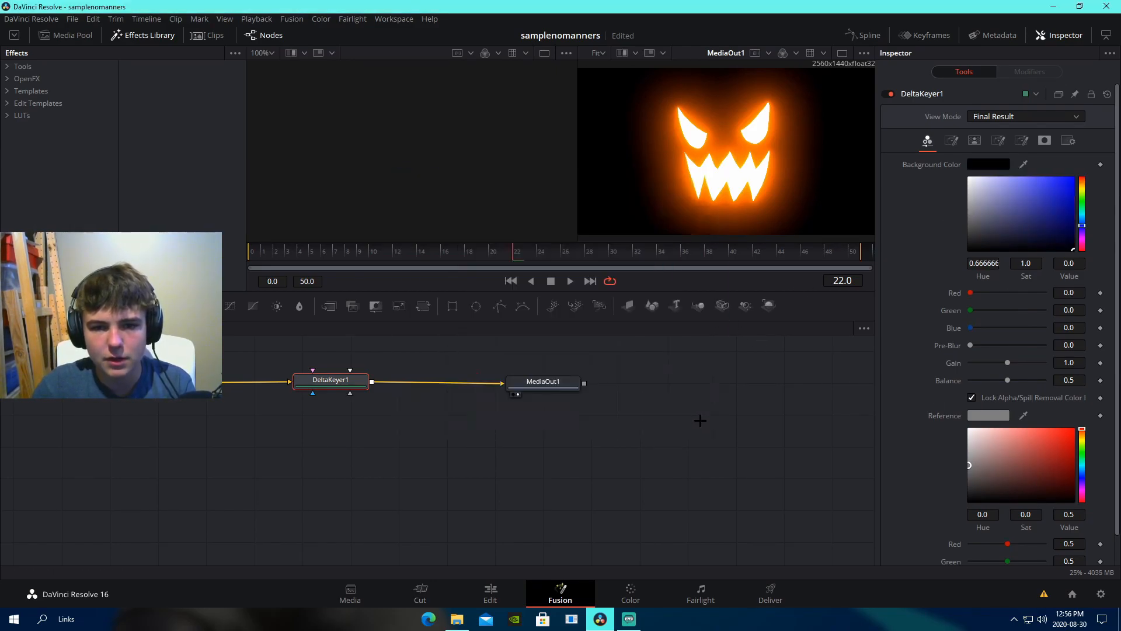
{"action": "left_click", "coordinate": [521, 593]}
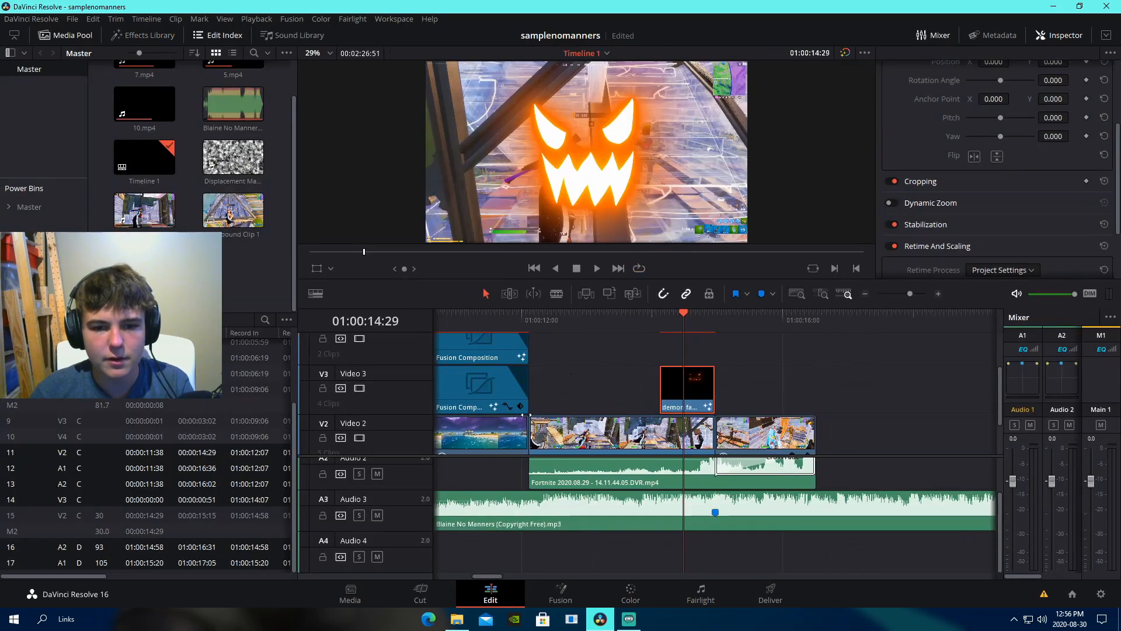
- Preview the keyed demon face overlay over the Fortnite gameplay leading up to the marker
{"action": "left_click", "coordinate": [658, 320]}
{"action": "left_click", "coordinate": [681, 321]}
{"action": "left_click_drag", "start_coordinate": [680, 326], "coordinate": [715, 325]}
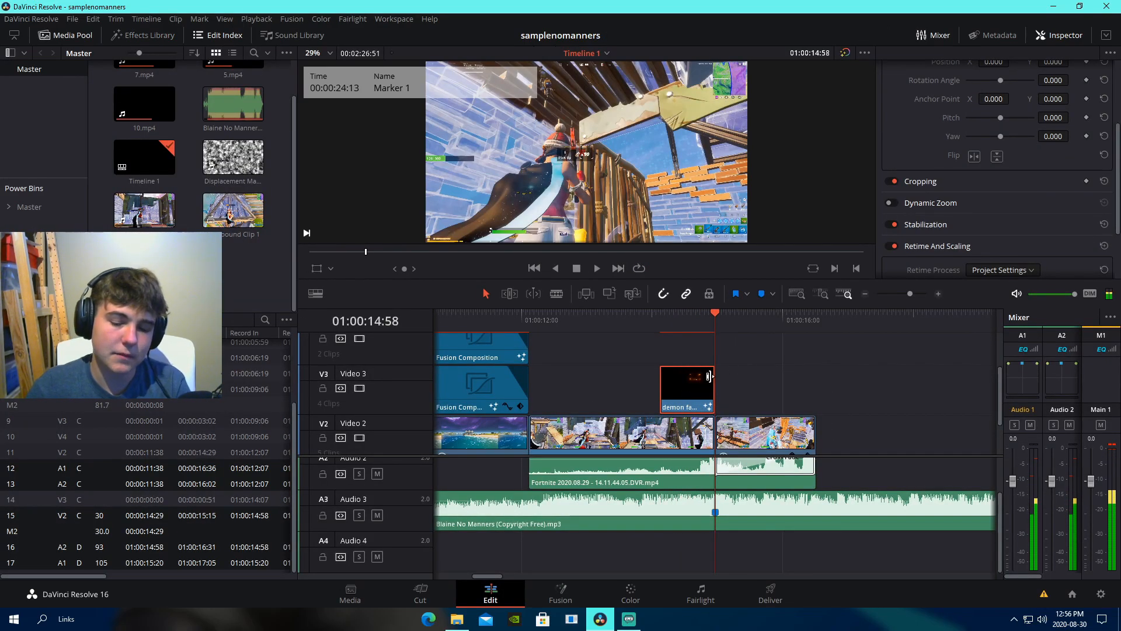
{"action": "left_click", "coordinate": [656, 321]}
{"action": "key", "text": "space"}
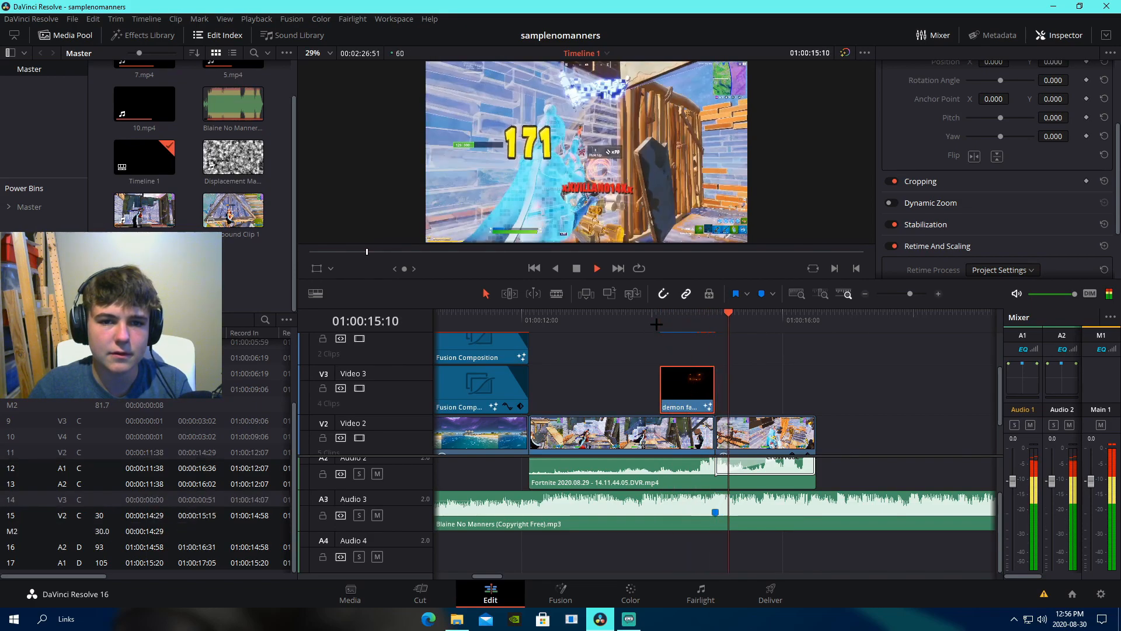
{"action": "left_click", "coordinate": [656, 322]}
{"action": "left_click", "coordinate": [675, 327]}
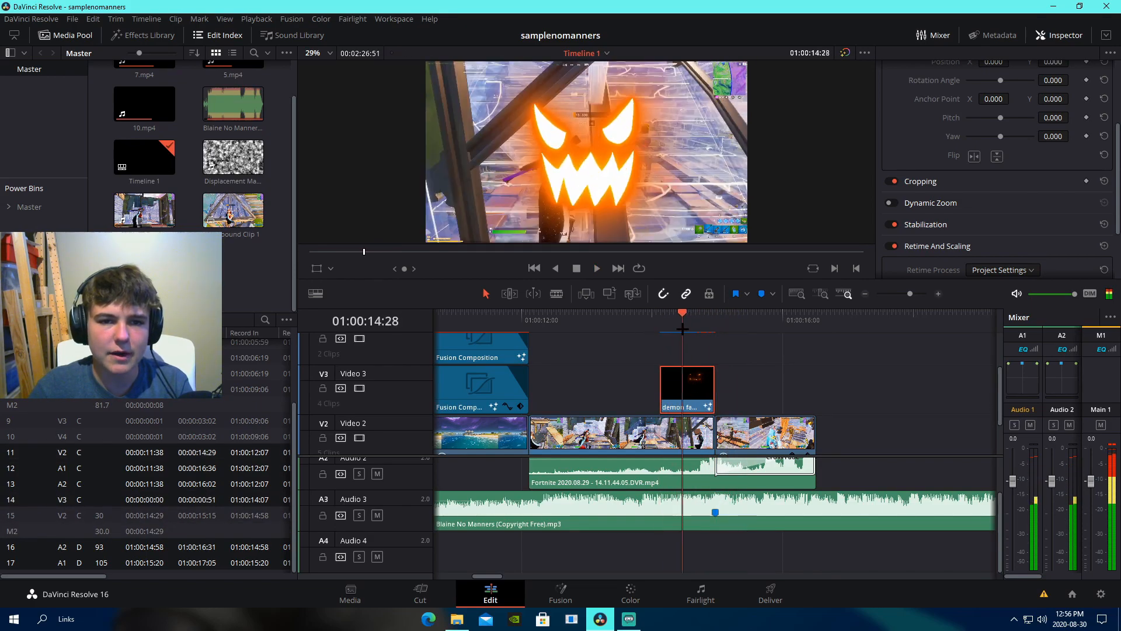
- Enable Corrector 1 keyframing on the Fortnite piece before the marker and lower its saturation at its end, 01:00:14:57
{"action": "left_click", "coordinate": [660, 329]}
{"action": "left_click", "coordinate": [767, 353]}
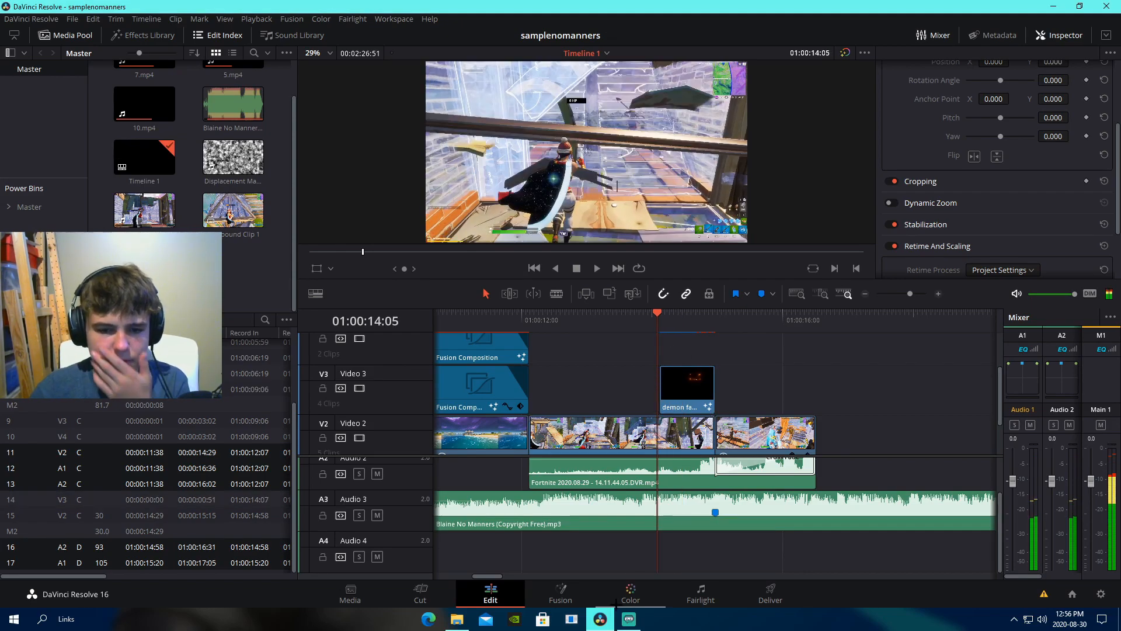
{"action": "left_click", "coordinate": [630, 593]}
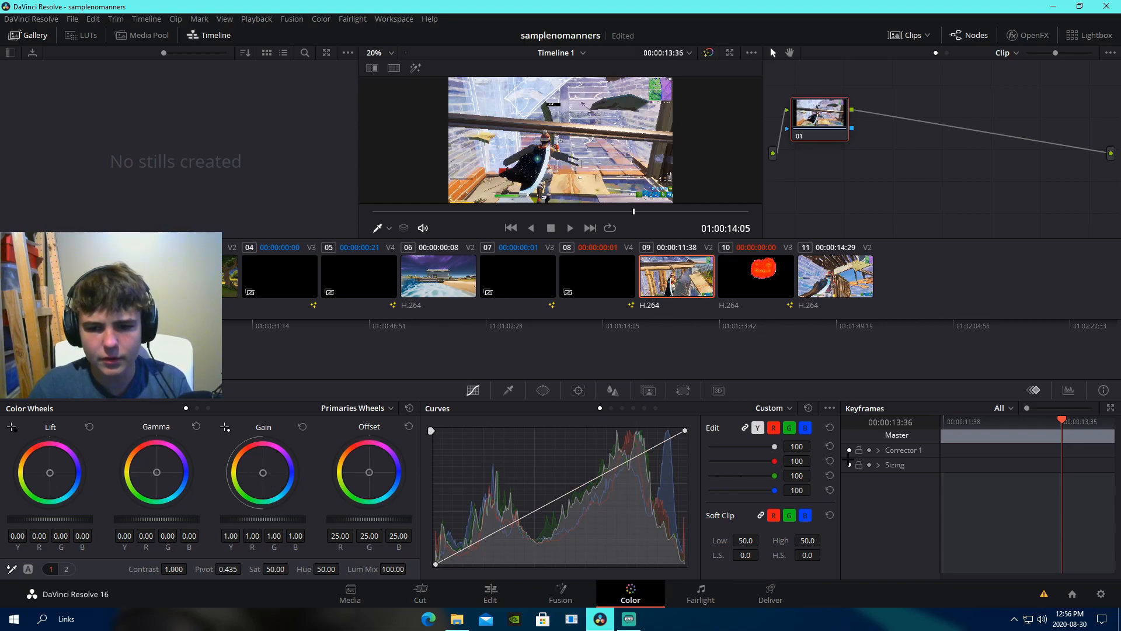
{"action": "left_click_drag", "start_coordinate": [1062, 422], "coordinate": [1113, 422]}
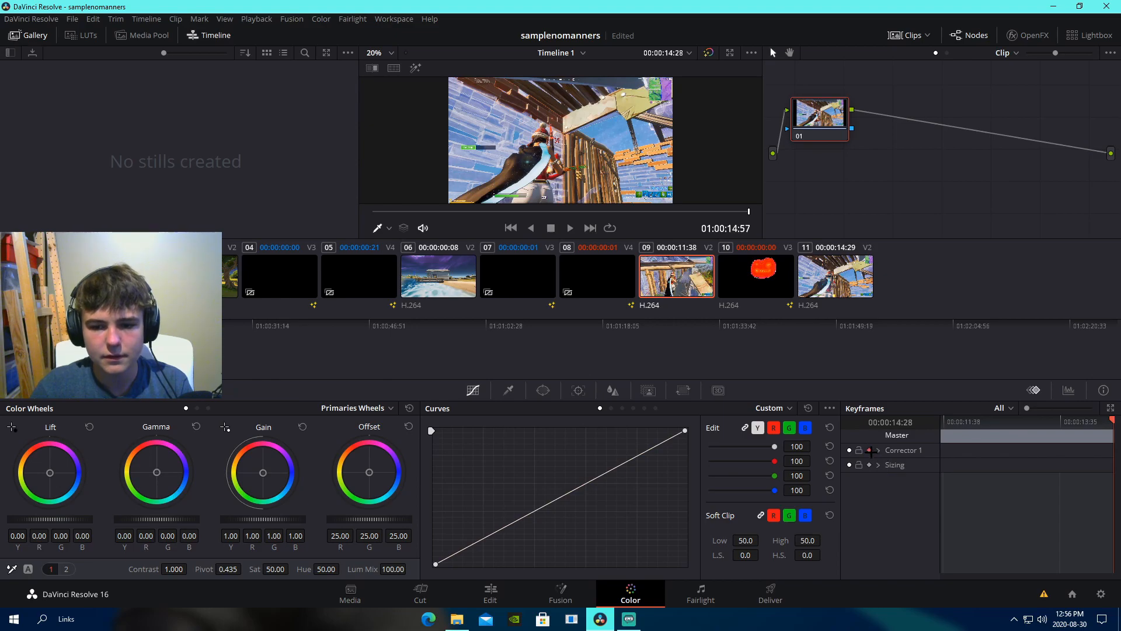
{"action": "left_click", "coordinate": [877, 450]}
{"action": "left_click", "coordinate": [872, 451]}
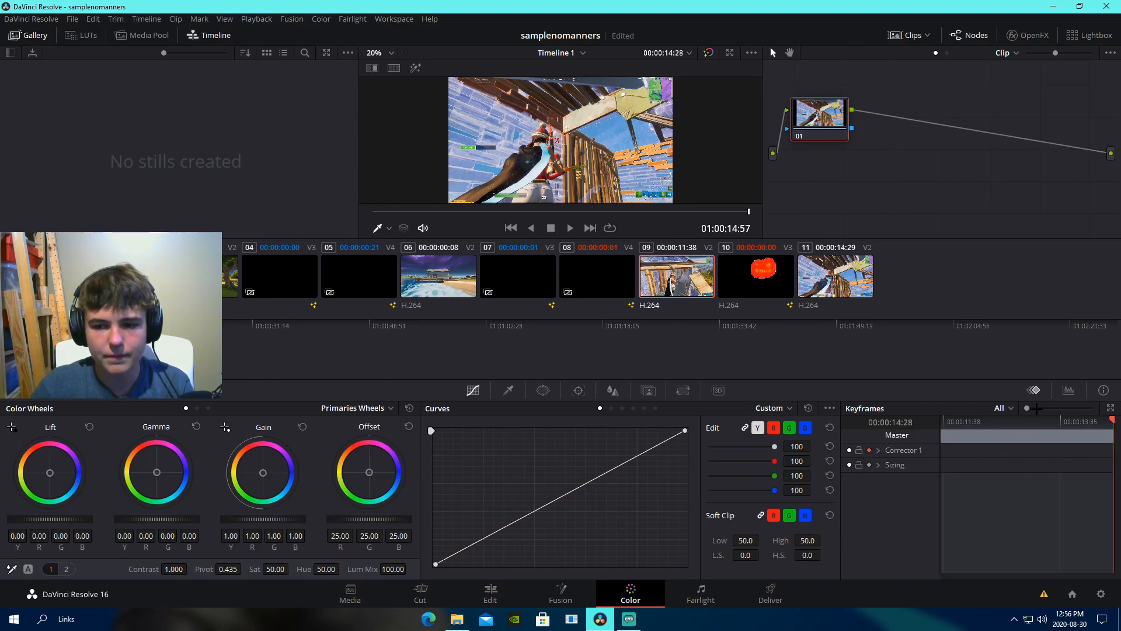
{"action": "left_click_drag", "start_coordinate": [1026, 408], "coordinate": [1033, 408]}
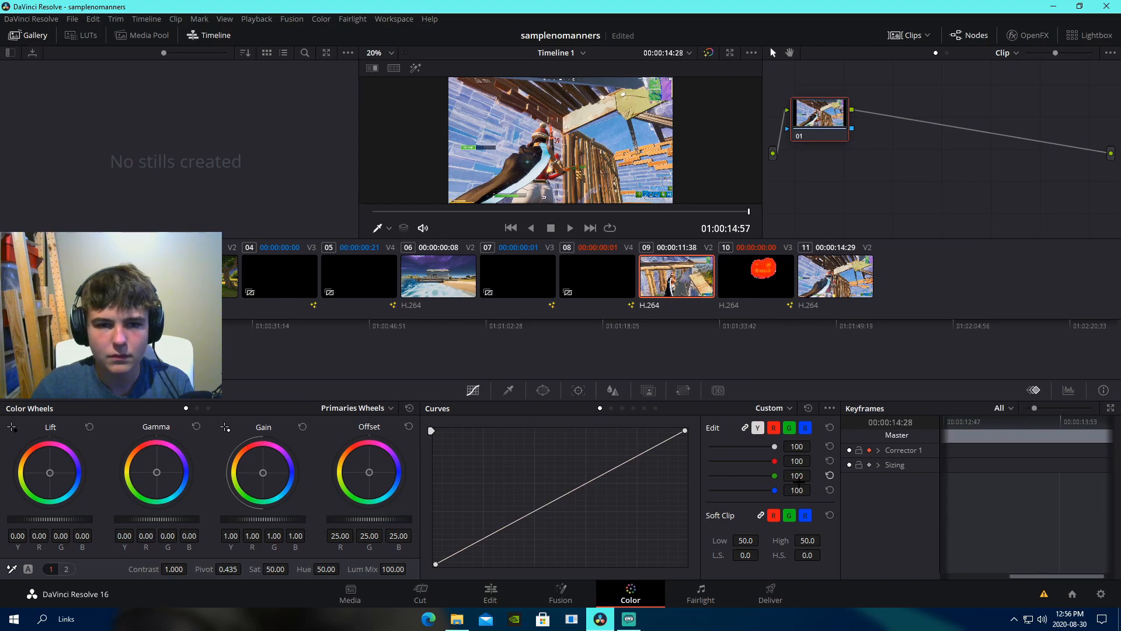
{"action": "left_click_drag", "start_coordinate": [272, 566], "coordinate": [249, 566]}
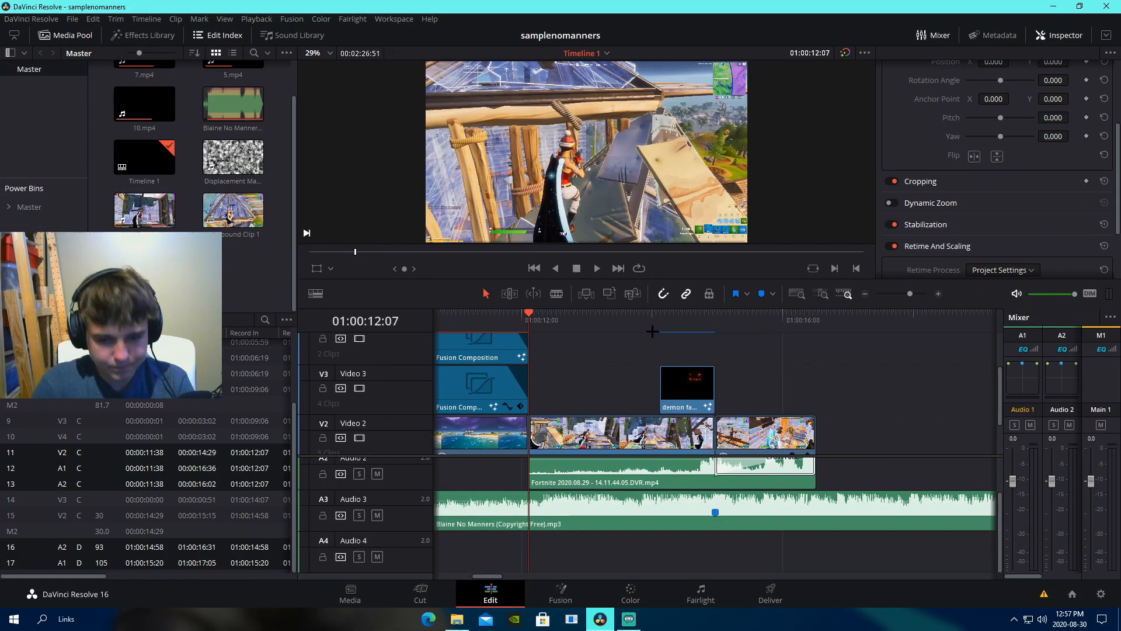
- Play back the Fortnite section to check the saturation fade, demon face overlay and slowed kill
{"action": "left_click", "coordinate": [656, 320]}
{"action": "left_click_drag", "start_coordinate": [650, 325], "coordinate": [556, 320]}
{"action": "key", "text": "space"}
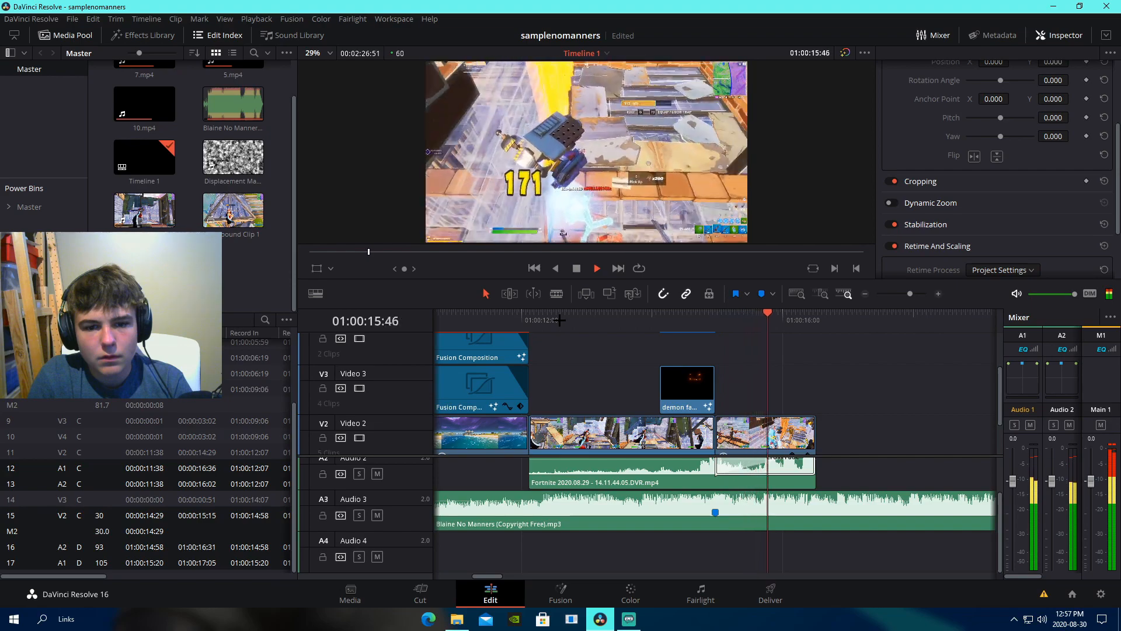
{"action": "left_click", "coordinate": [616, 315]}
{"action": "left_click_drag", "start_coordinate": [616, 311], "coordinate": [623, 313]}
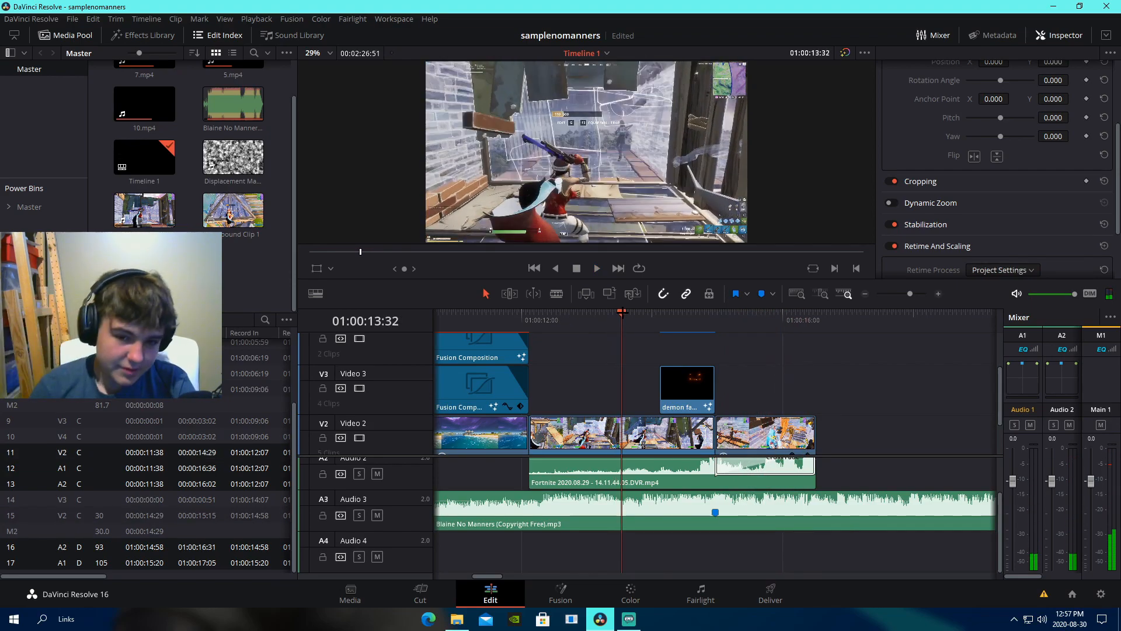
{"action": "key", "text": "space"}
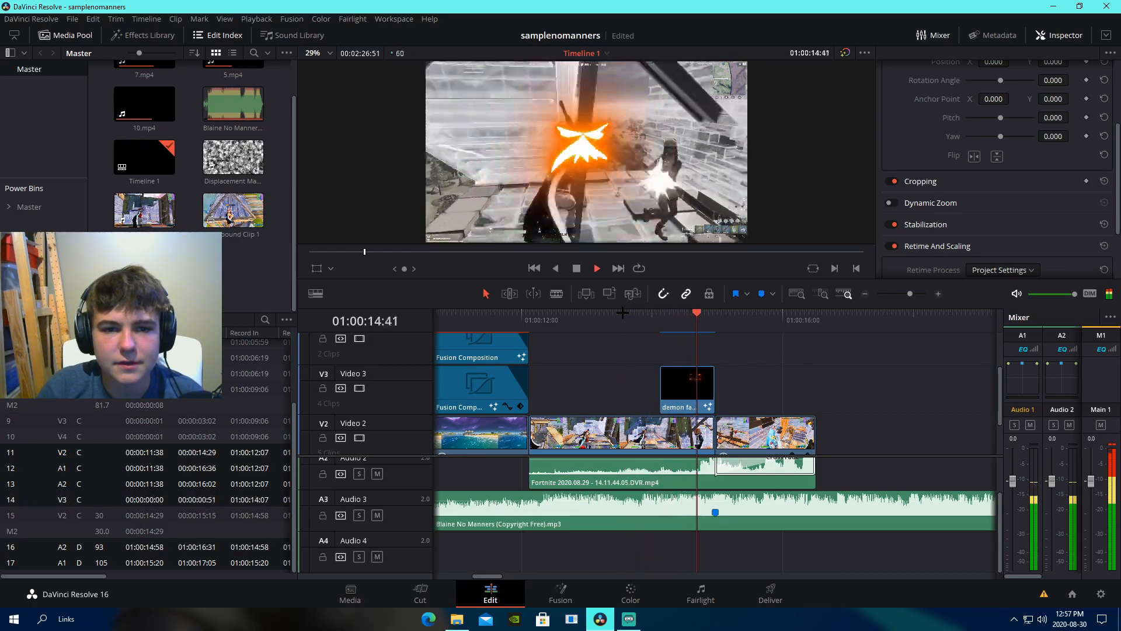
{"action": "left_click", "coordinate": [583, 316]}
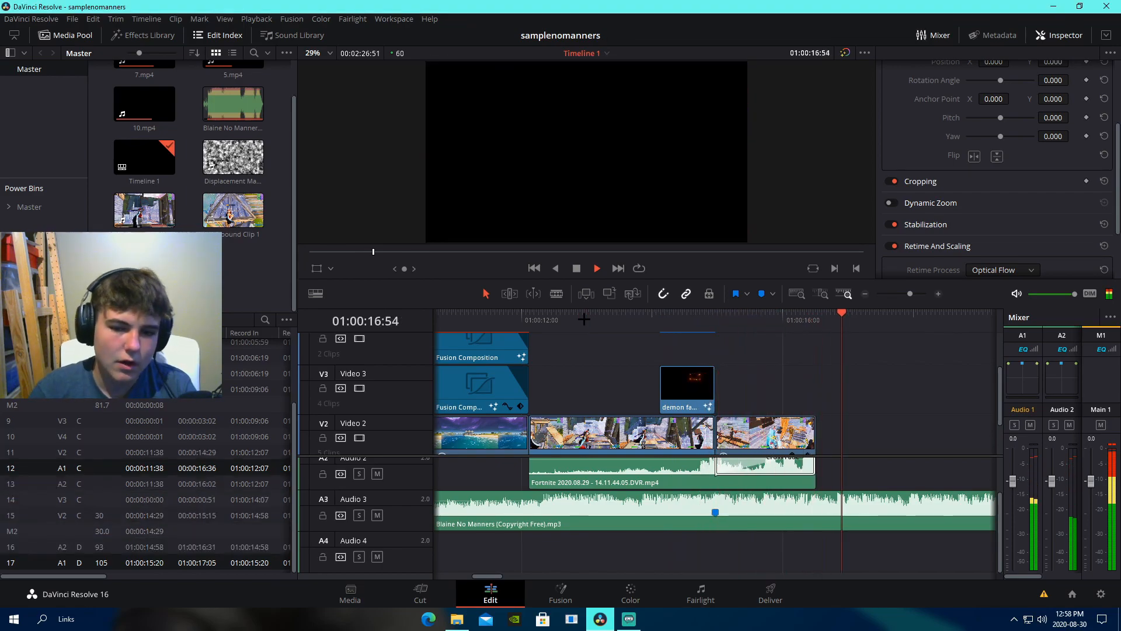
{"action": "key", "text": "space"}
- Review the whole timeline and play the montage from the end of the titles into the slowed Fortnite piece
{"action": "left_click", "coordinate": [715, 512]}
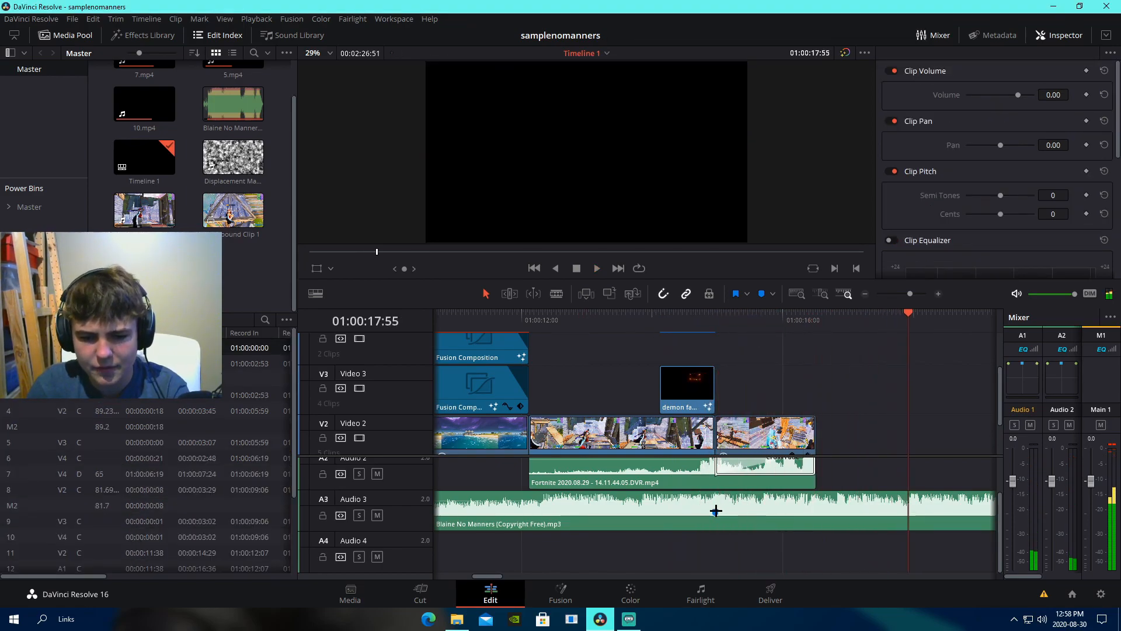
{"action": "left_click_drag", "start_coordinate": [910, 293], "coordinate": [898, 294]}
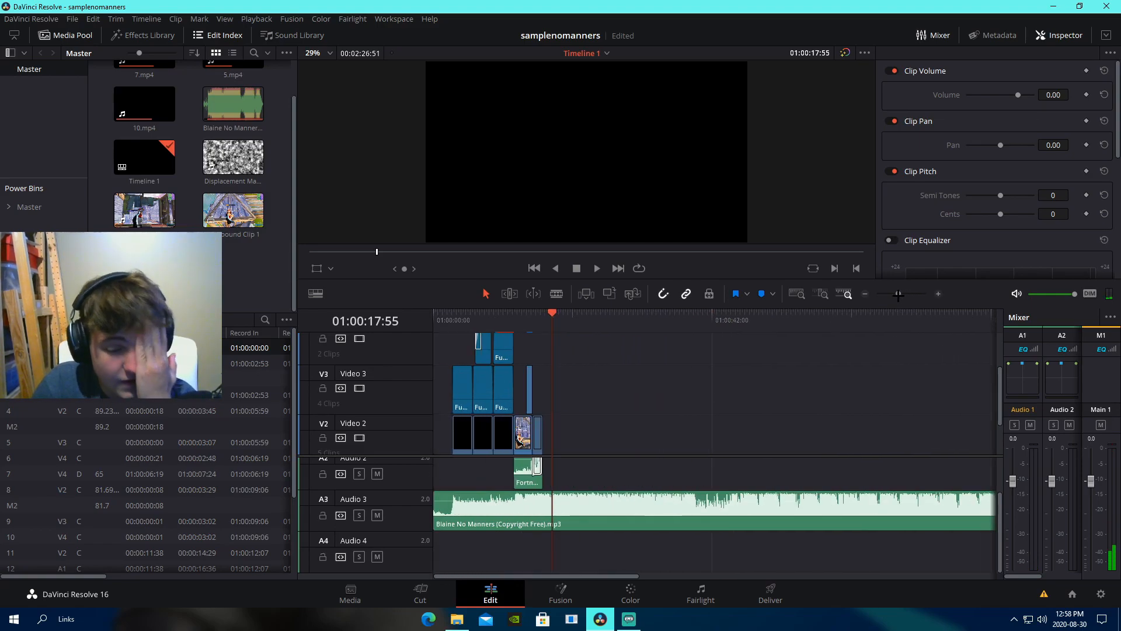
{"action": "left_click_drag", "start_coordinate": [453, 320], "coordinate": [507, 327]}
{"action": "key", "text": "space"}
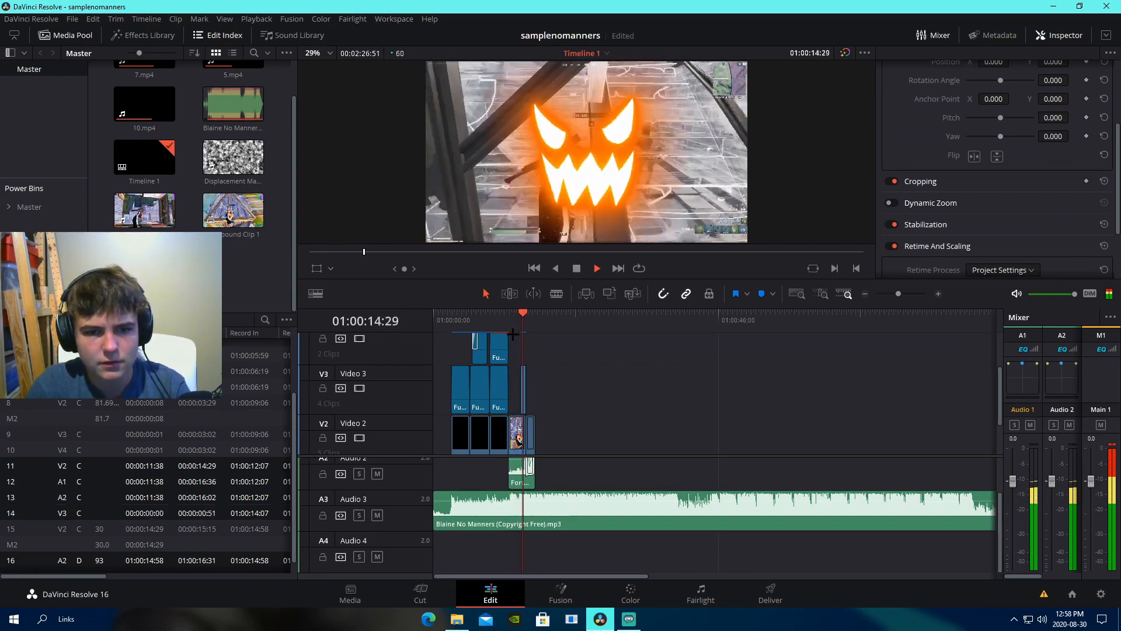
{"action": "key", "text": "space"}
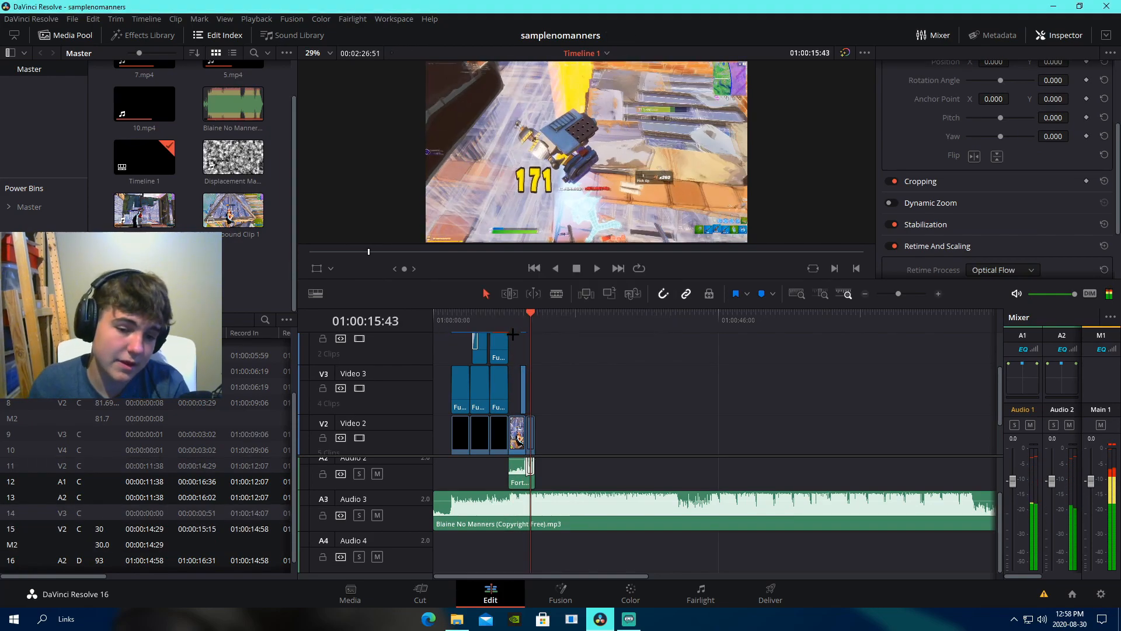